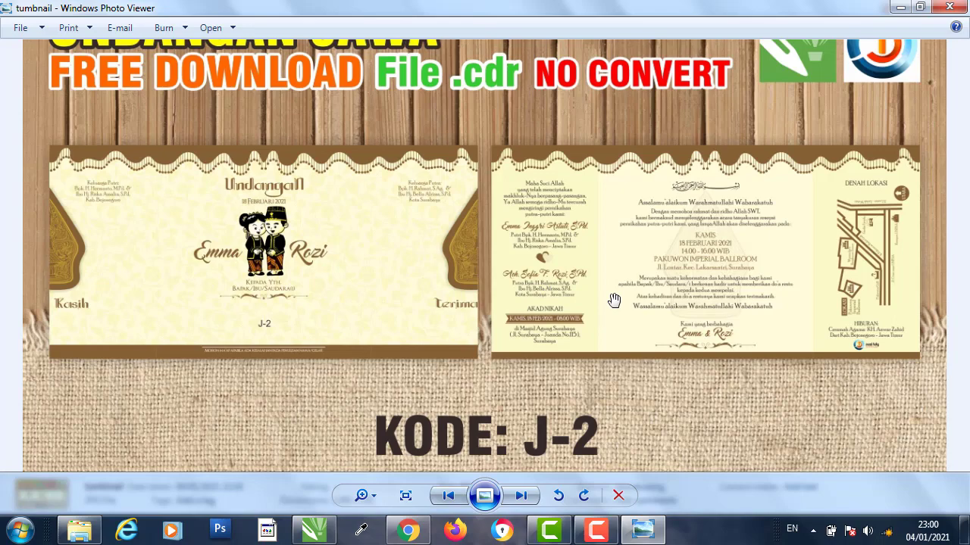
- Preview reference invitation images 1 and 2 in Windows Photo Viewer, then close the viewer
scroll(616, 223, down, 1)
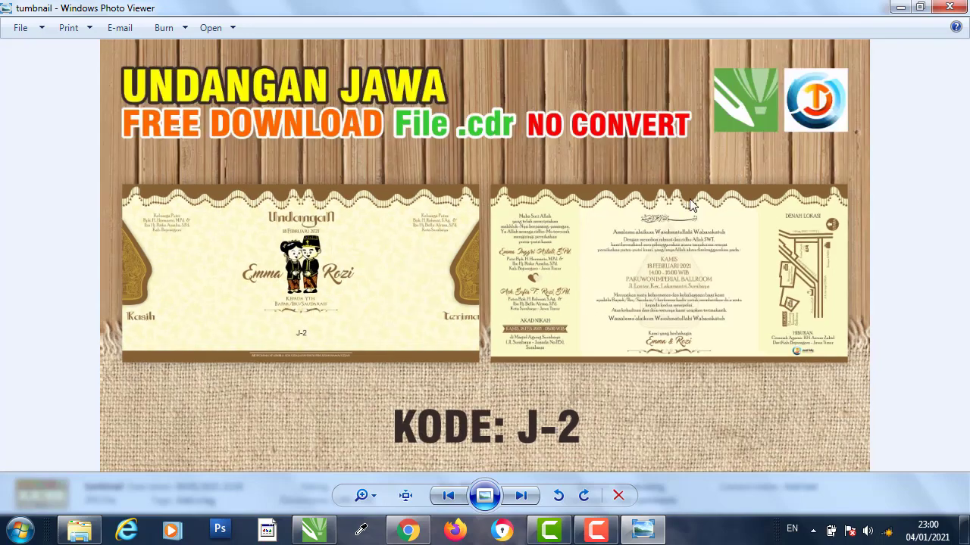
click(949, 7)
click(432, 237)
double_click(294, 152)
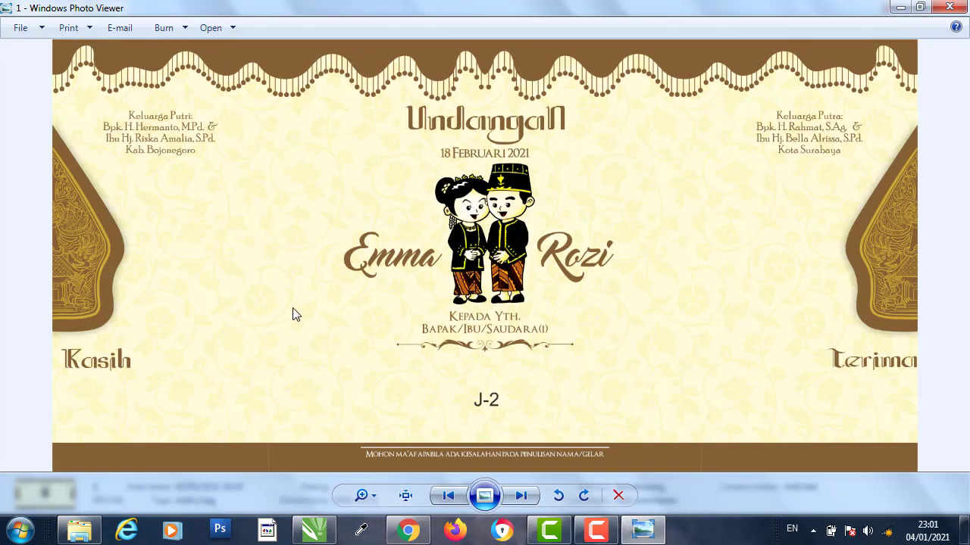
click(522, 495)
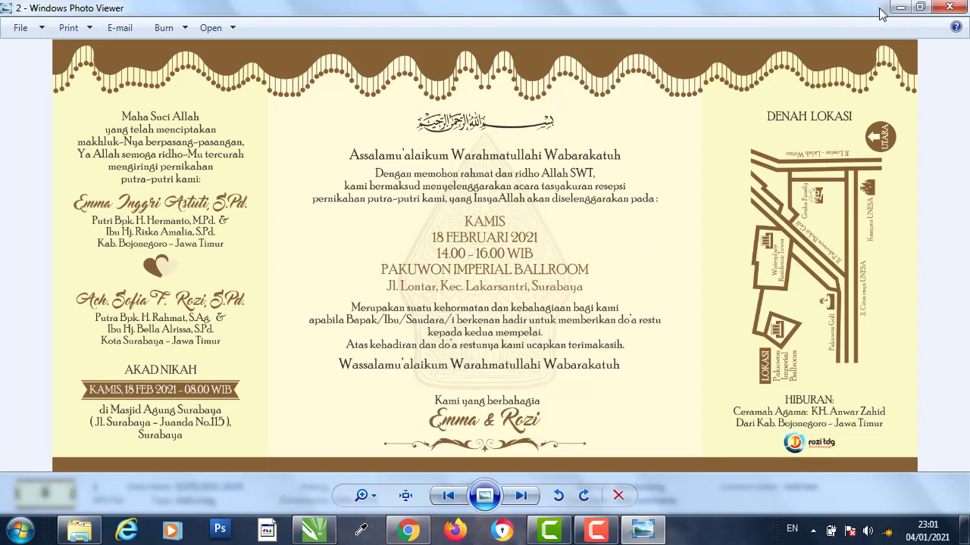
click(949, 7)
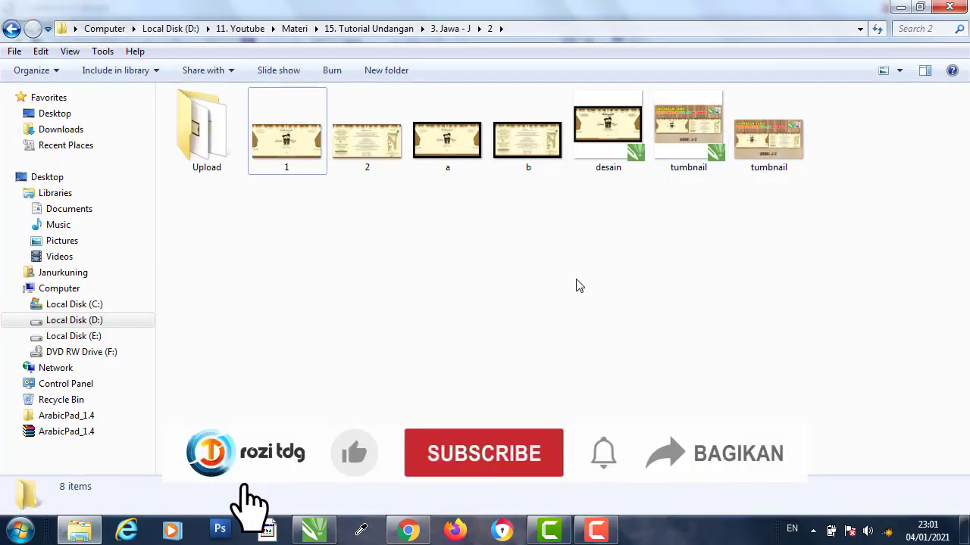
- Go into folder 2's Upload subfolder and show its files as Extra Large Icons
click(15, 33)
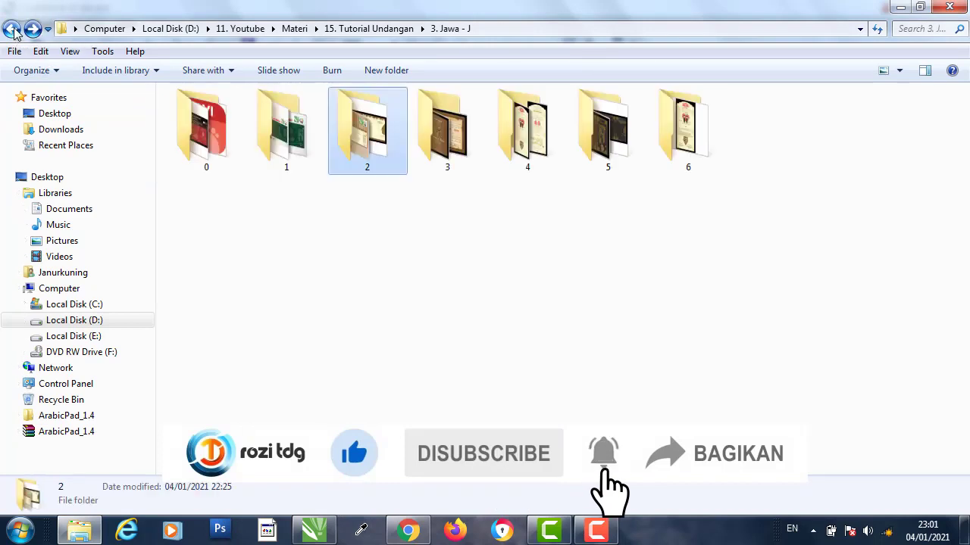
double_click(378, 168)
double_click(212, 164)
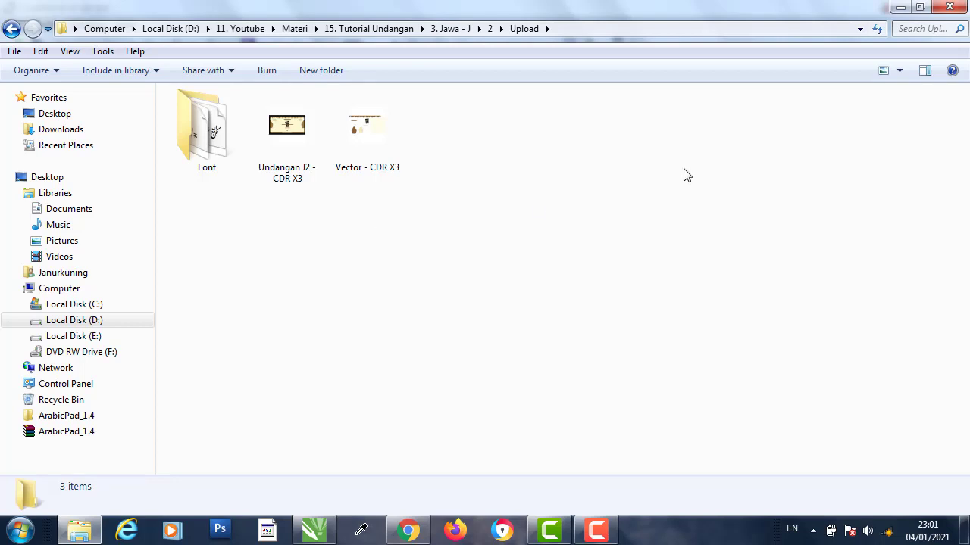
click(900, 70)
click(909, 43)
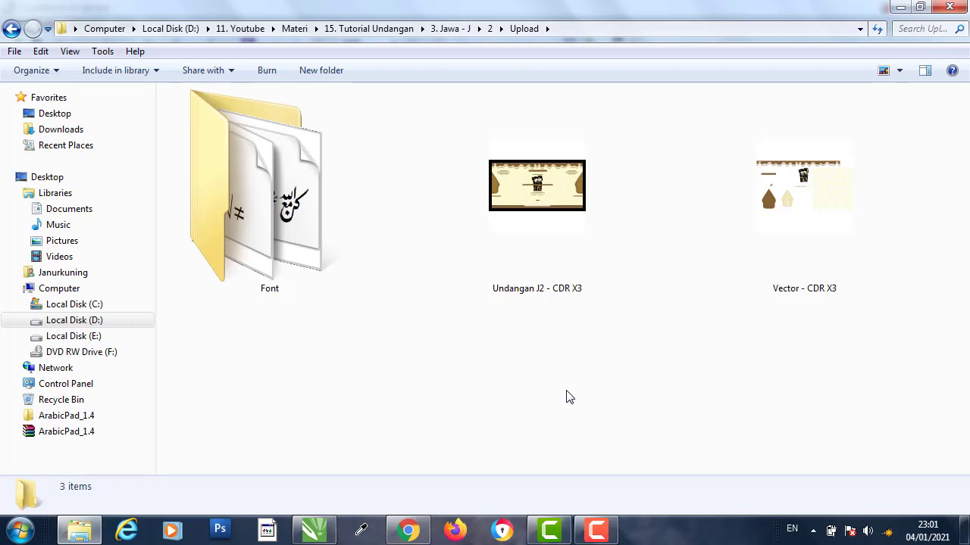
- Return to folder 2 and open desain.cdr in CorelDRAW
click(11, 28)
click(561, 261)
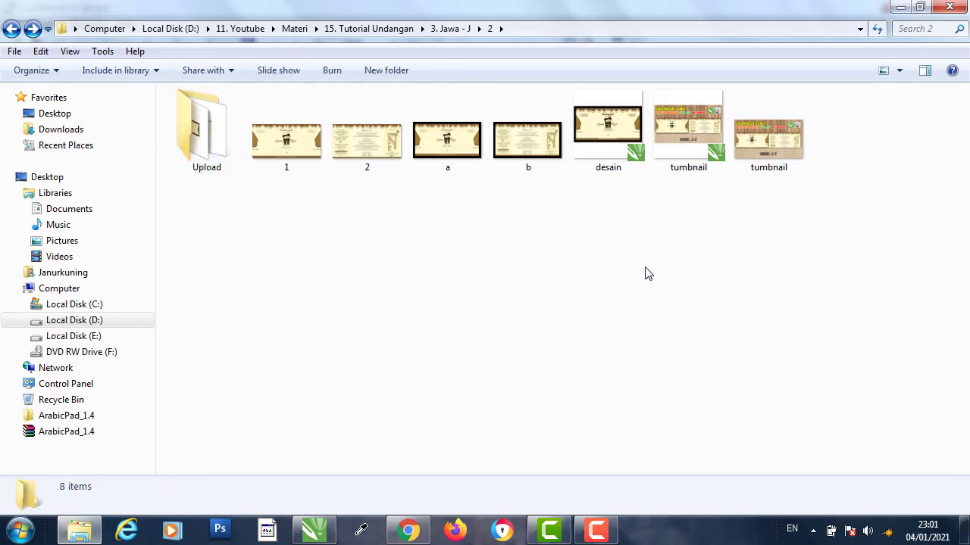
double_click(606, 124)
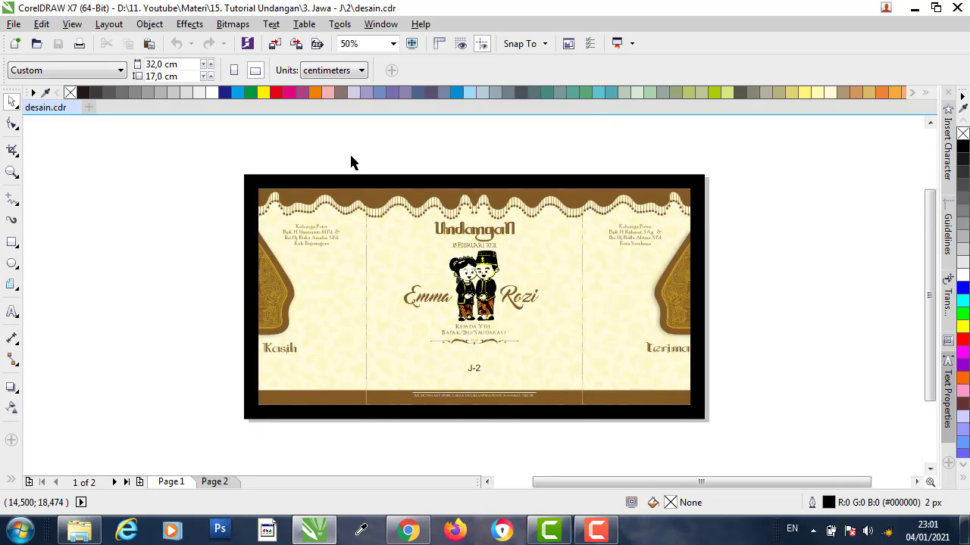
- Look over Page 2, then ungroup the Page 1 cover design into separate objects
drag(193, 156, 155, 310)
click(215, 482)
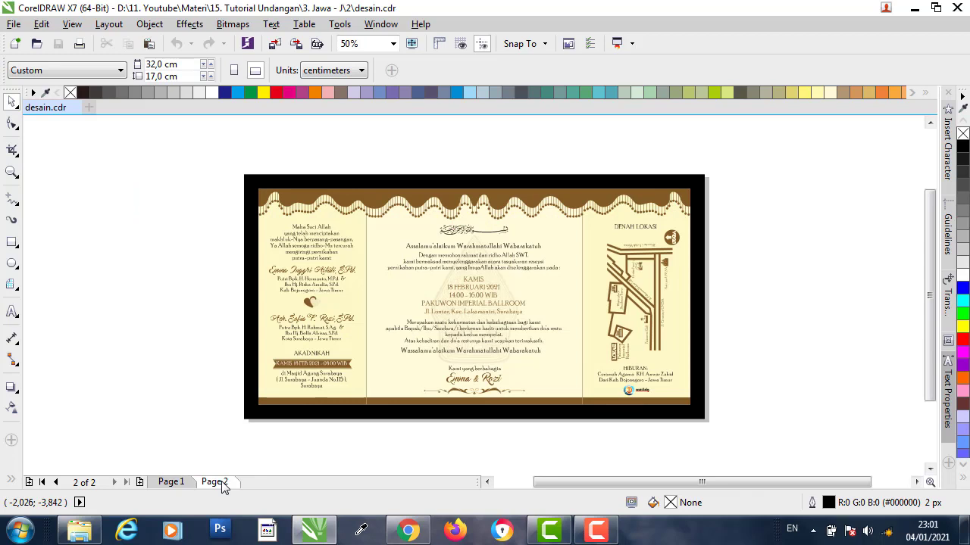
click(173, 483)
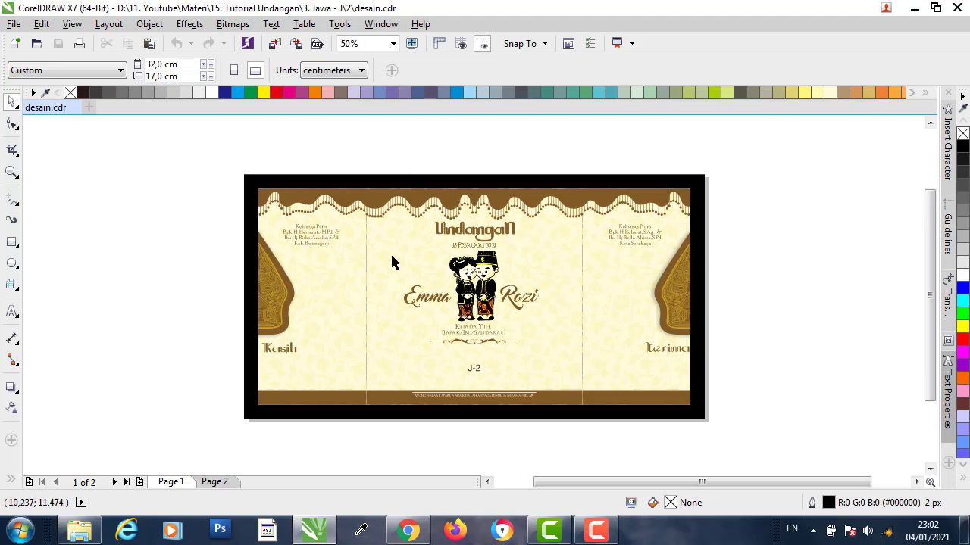
click(384, 199)
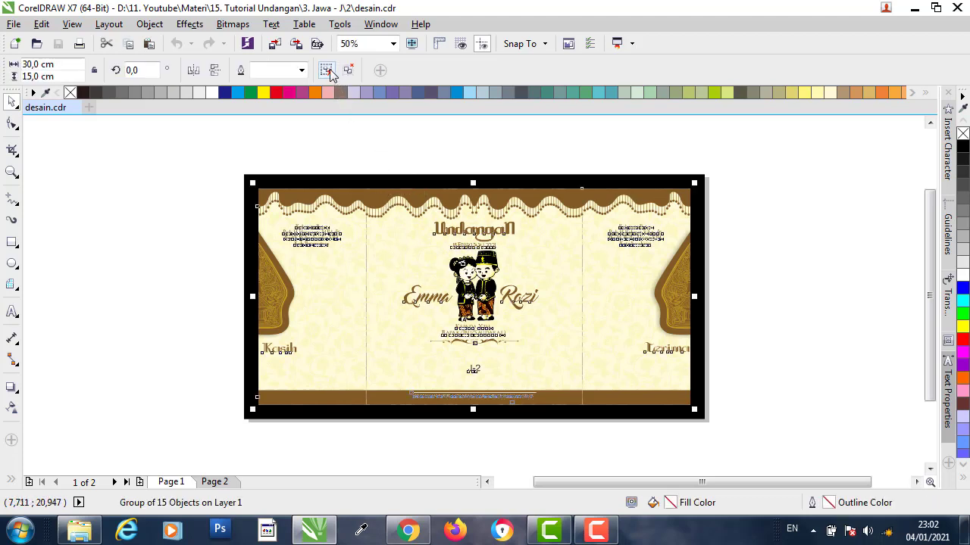
click(331, 72)
click(407, 159)
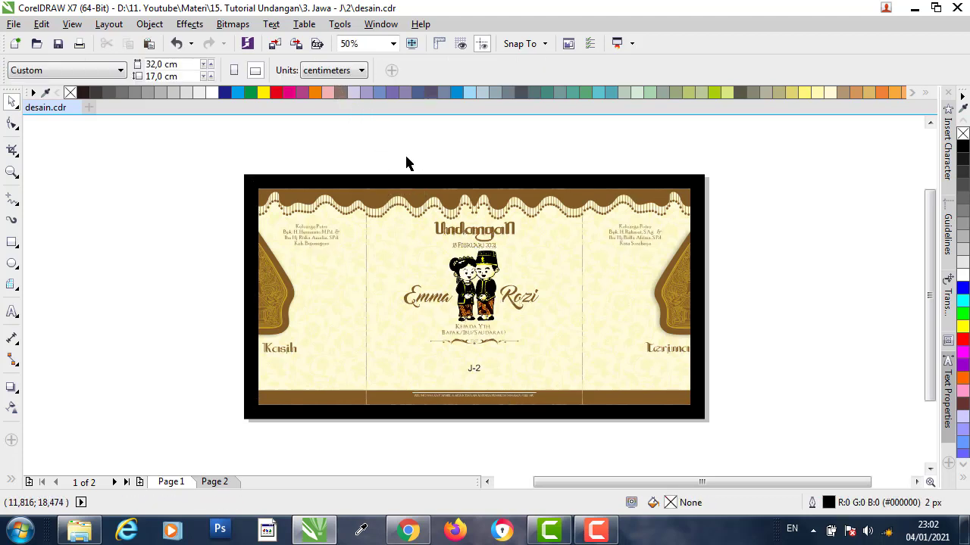
- Check the cream panel's 15 cm size and the whole design's 30 cm width
click(392, 257)
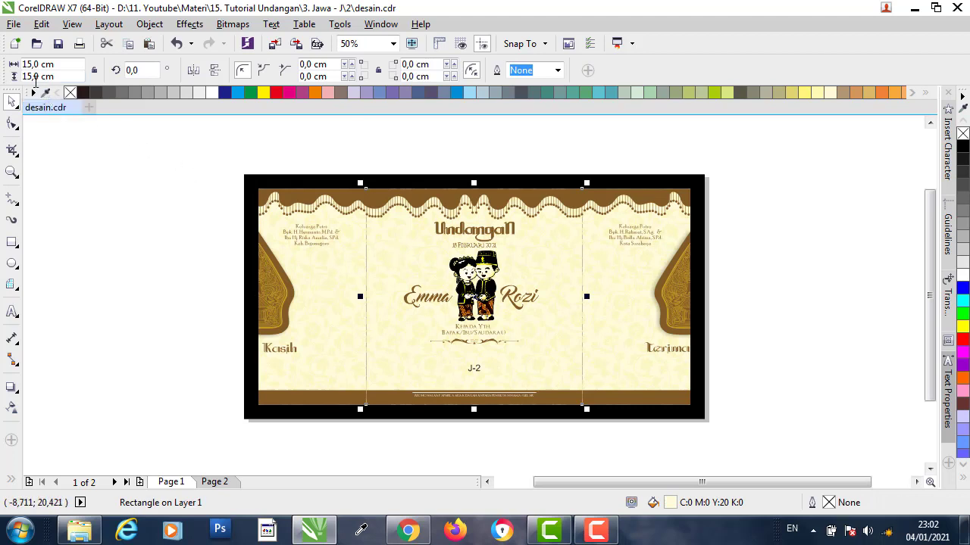
drag(66, 65, 12, 80)
click(242, 151)
drag(249, 147, 707, 420)
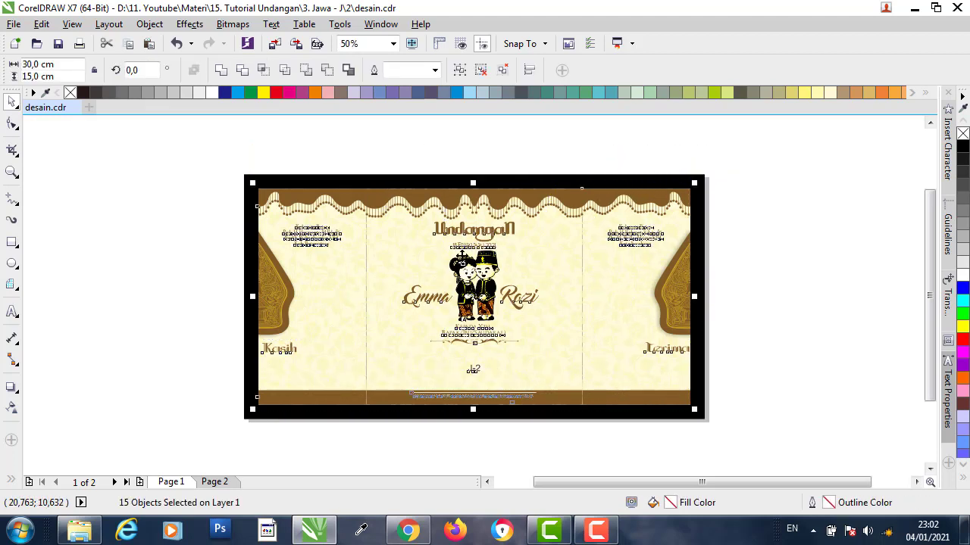
drag(76, 66, 24, 76)
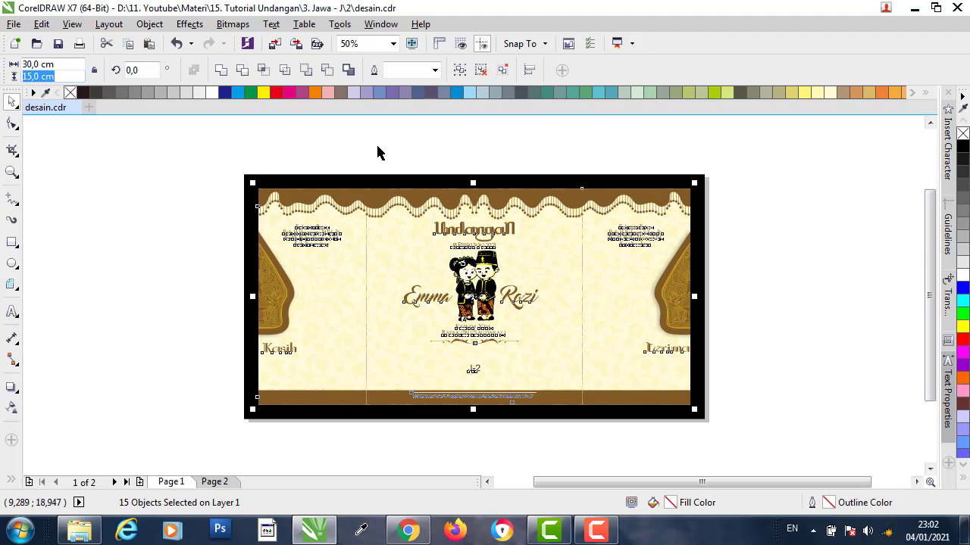
click(485, 164)
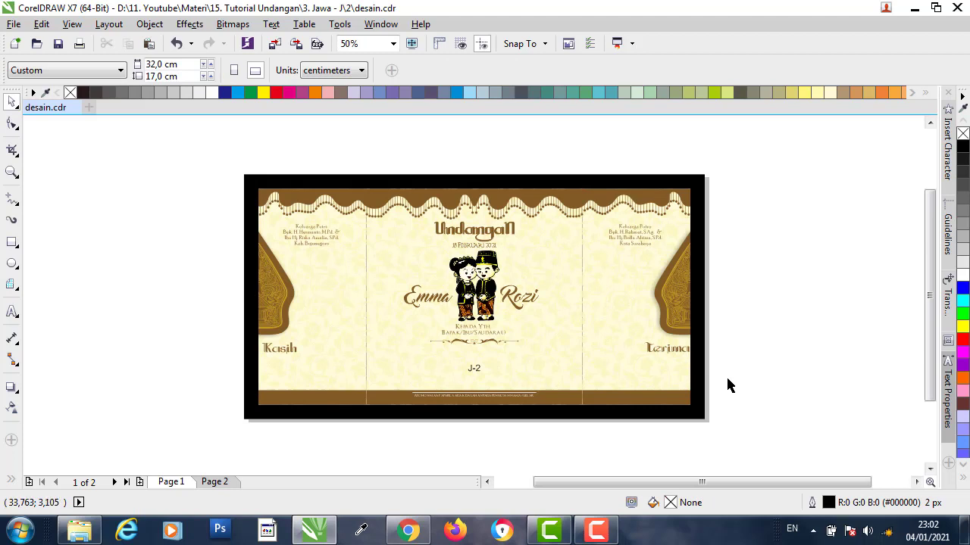
drag(856, 487, 897, 488)
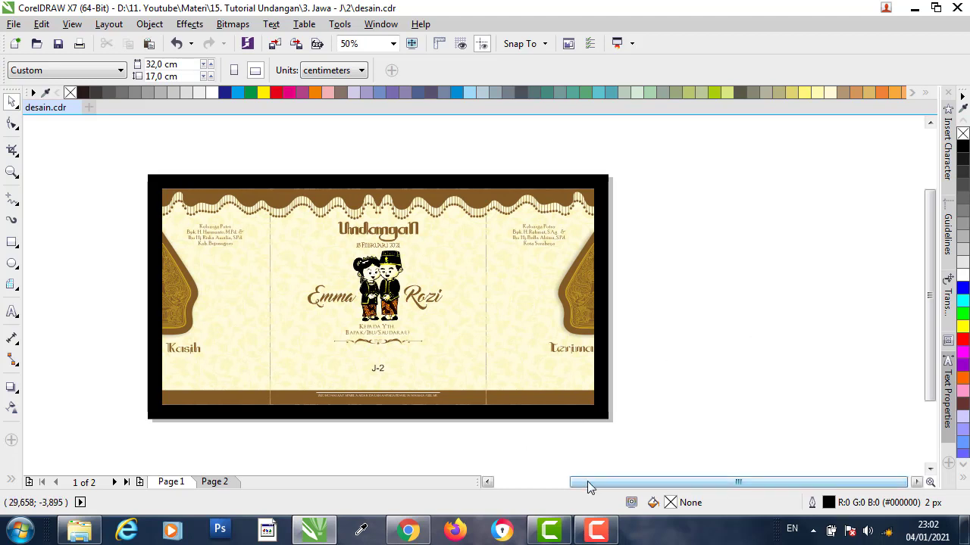
drag(588, 482, 618, 477)
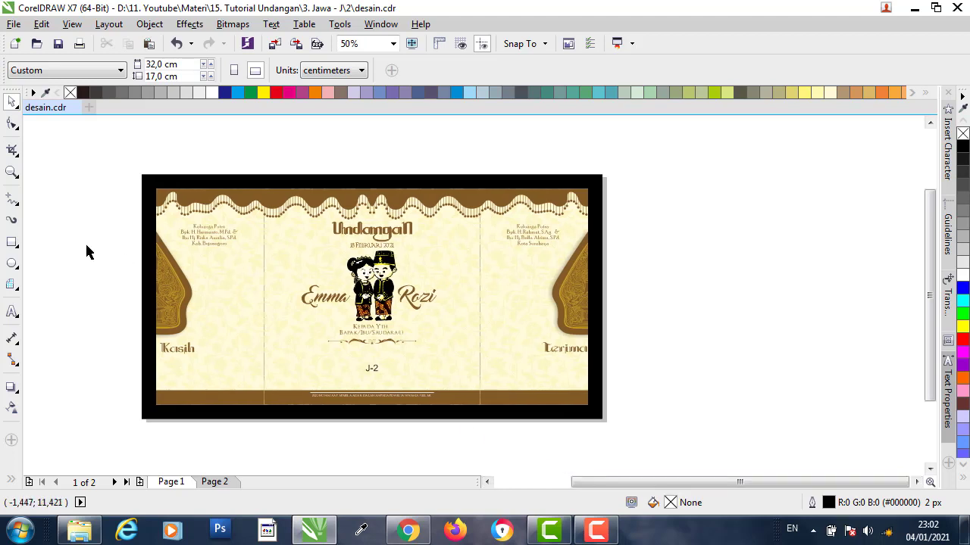
- Draw a 15 × 15 cm square to the right of the page
click(12, 242)
drag(635, 192, 813, 374)
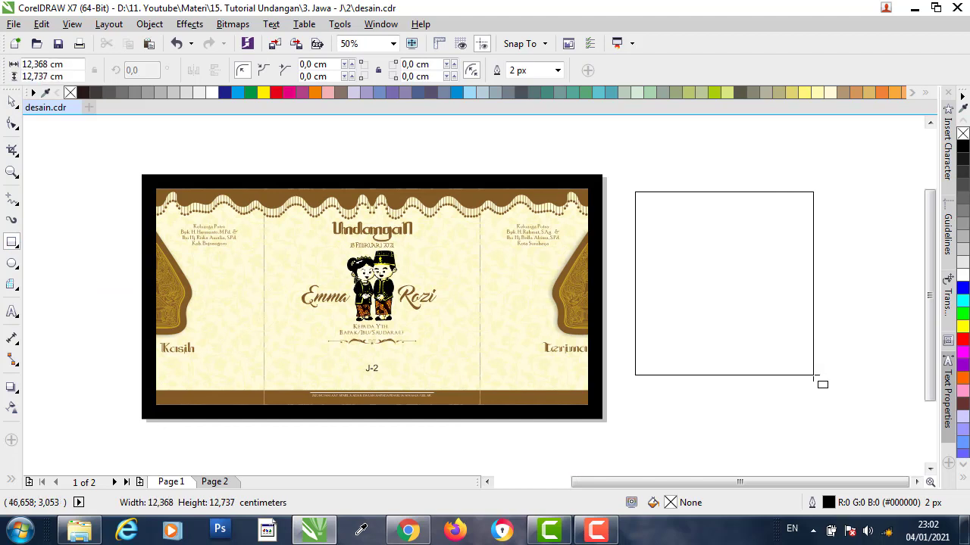
click(12, 101)
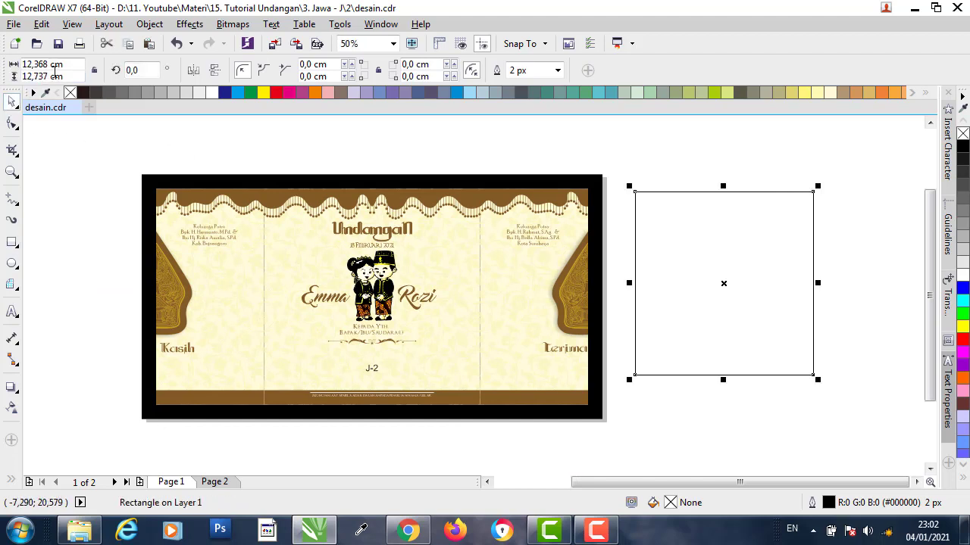
drag(52, 65, 2, 74)
text(1)
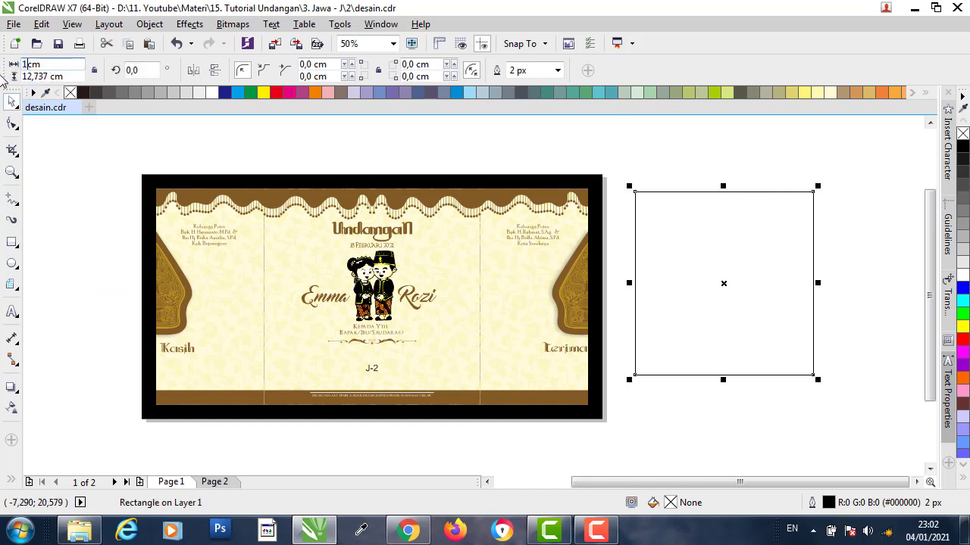
text(5)
key(Return)
drag(50, 76, 3, 82)
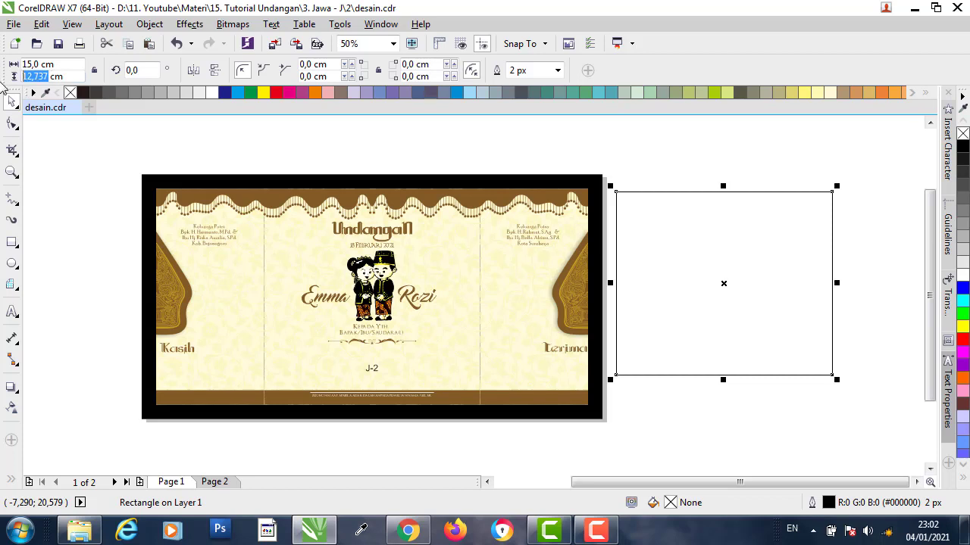
text(15)
key(Return)
drag(669, 218, 677, 229)
click(643, 167)
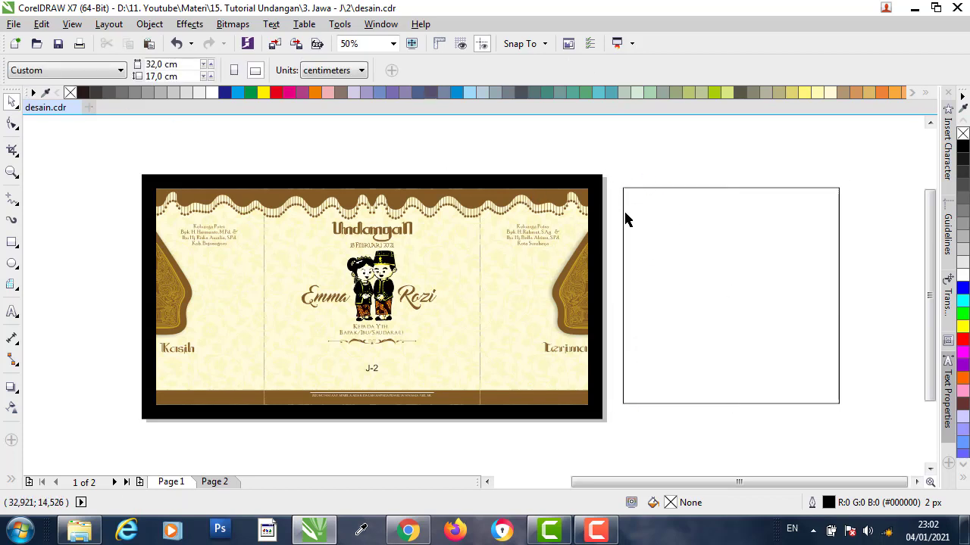
- Fill the new square with the cream sampled from the invitation
key(i)
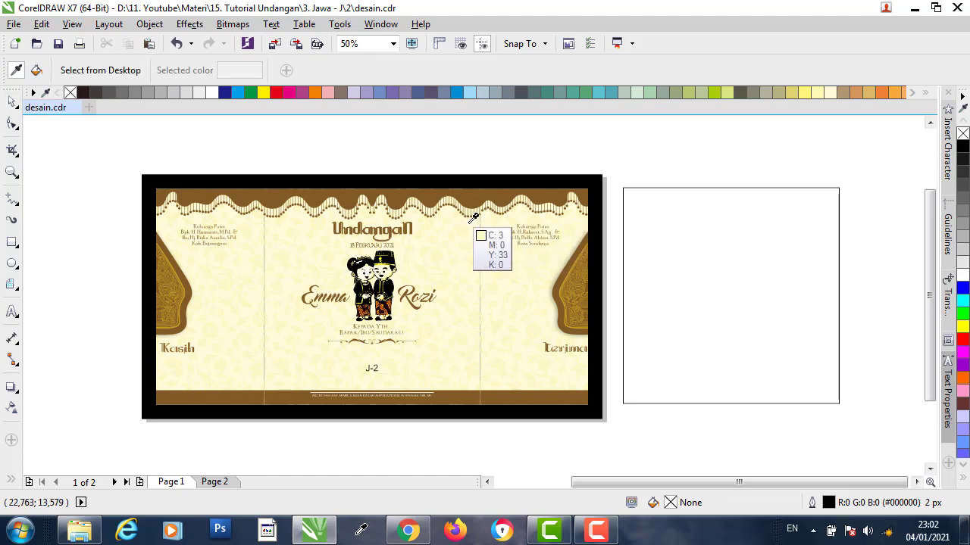
click(473, 218)
click(640, 233)
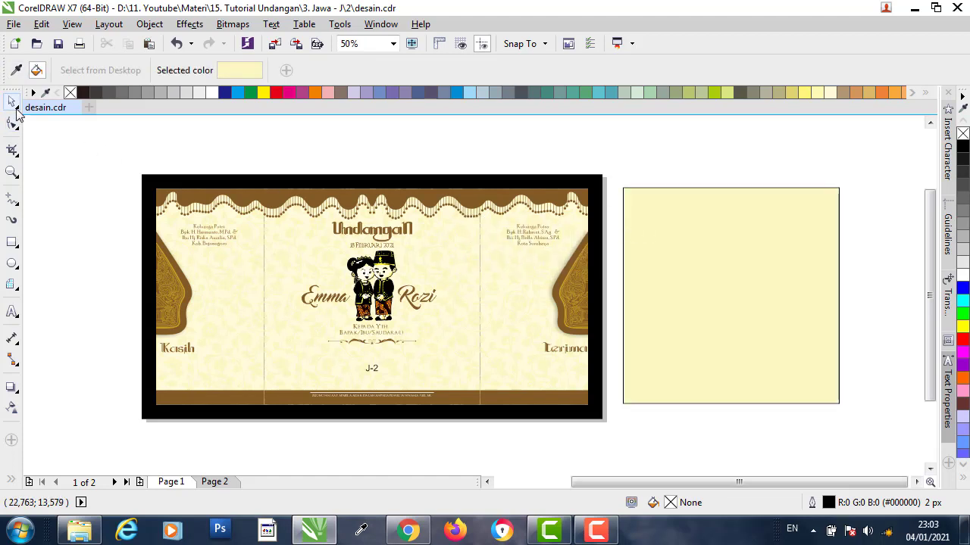
click(13, 105)
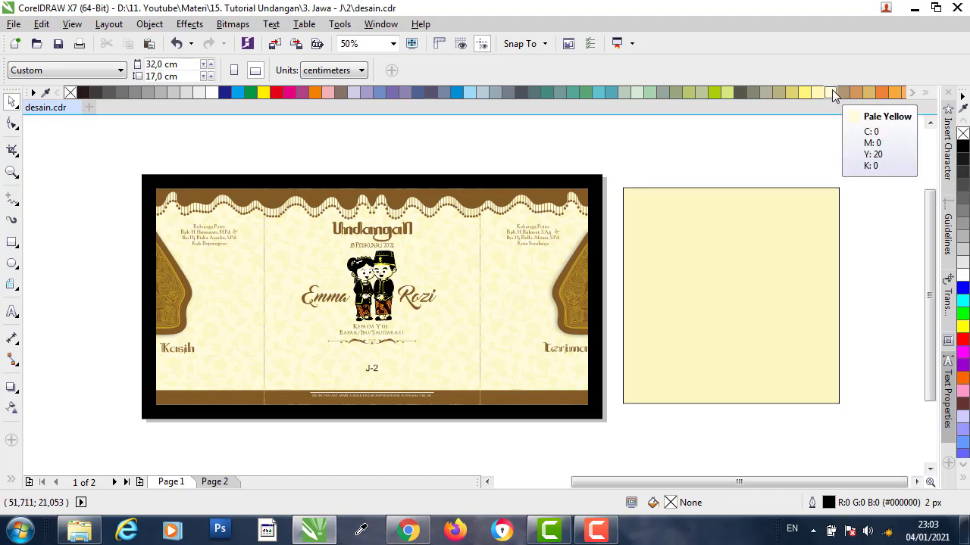
- Close the document defaults dialog and fill the square with yellower C0 M0 Y40 K0
click(817, 92)
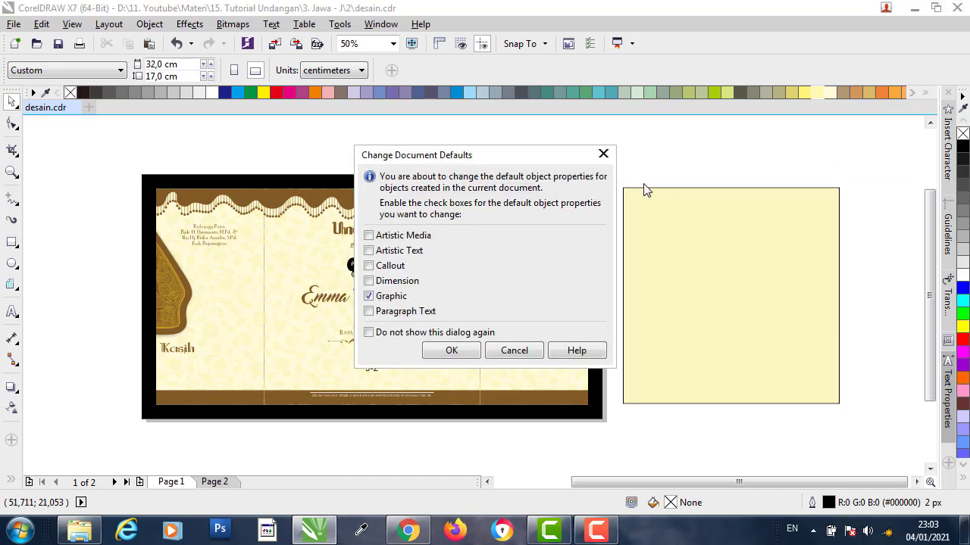
click(602, 156)
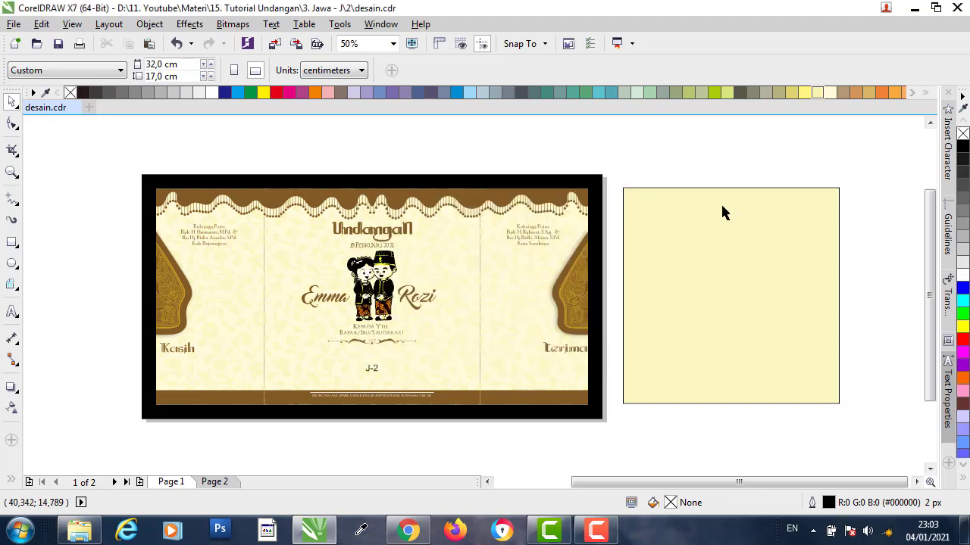
click(720, 202)
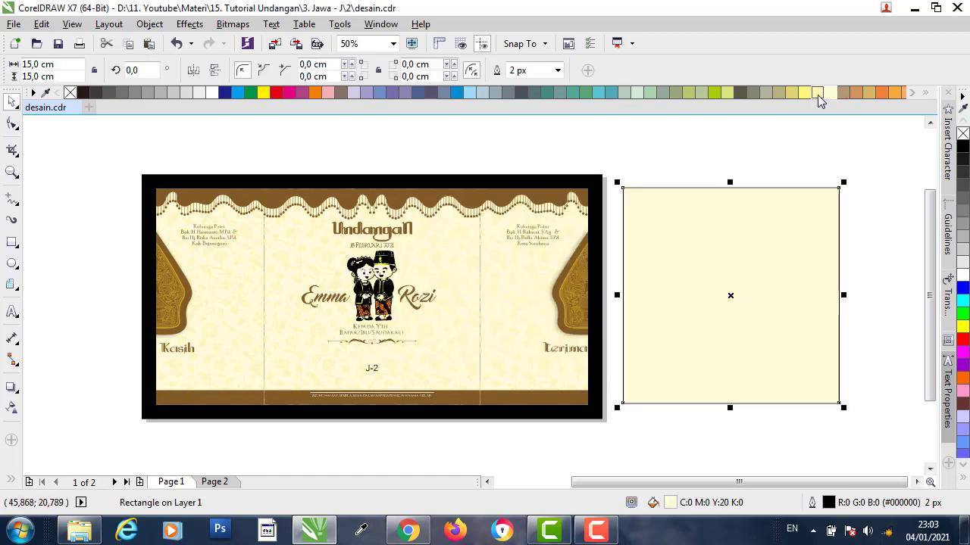
click(817, 92)
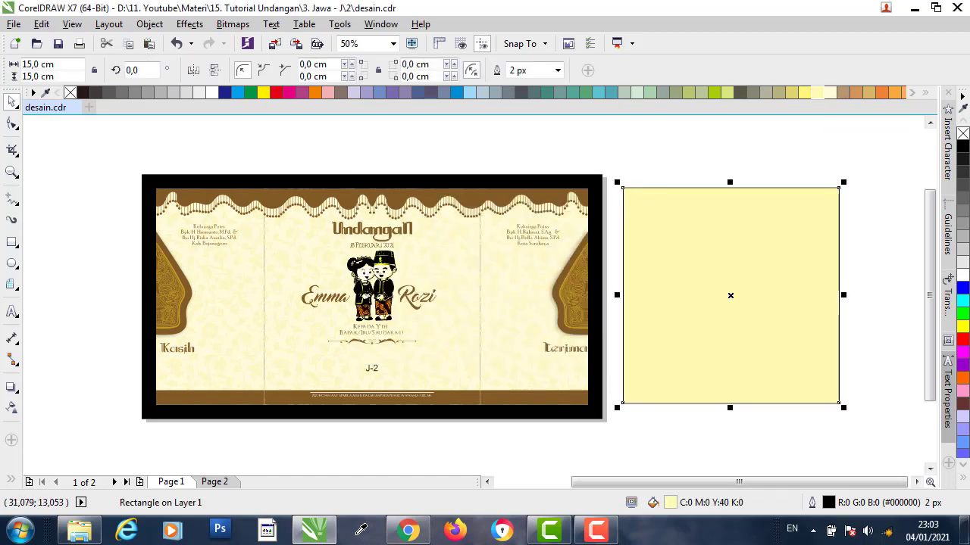
- Refill the square with the invitation's sampled cream and remove its outline
key(i)
scroll(656, 198, up, 2)
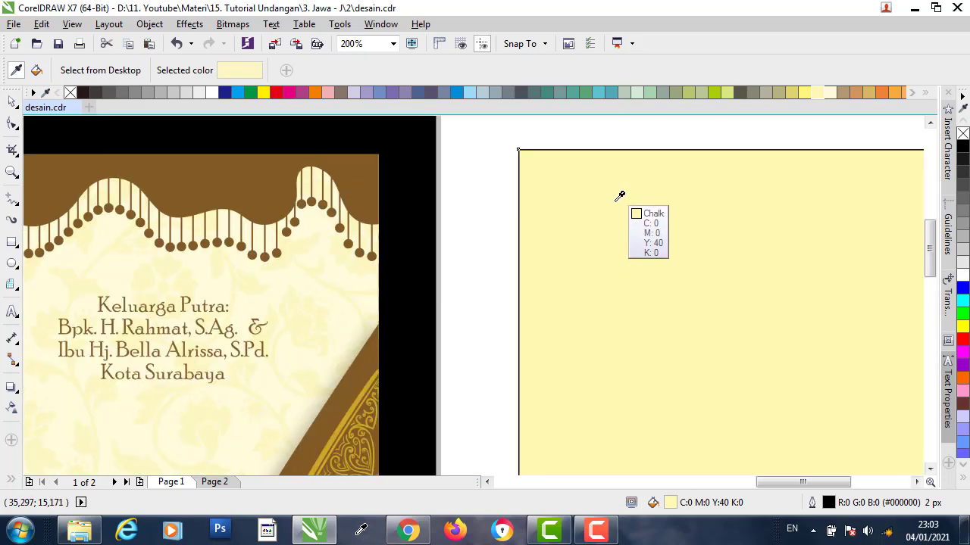
click(359, 274)
click(588, 219)
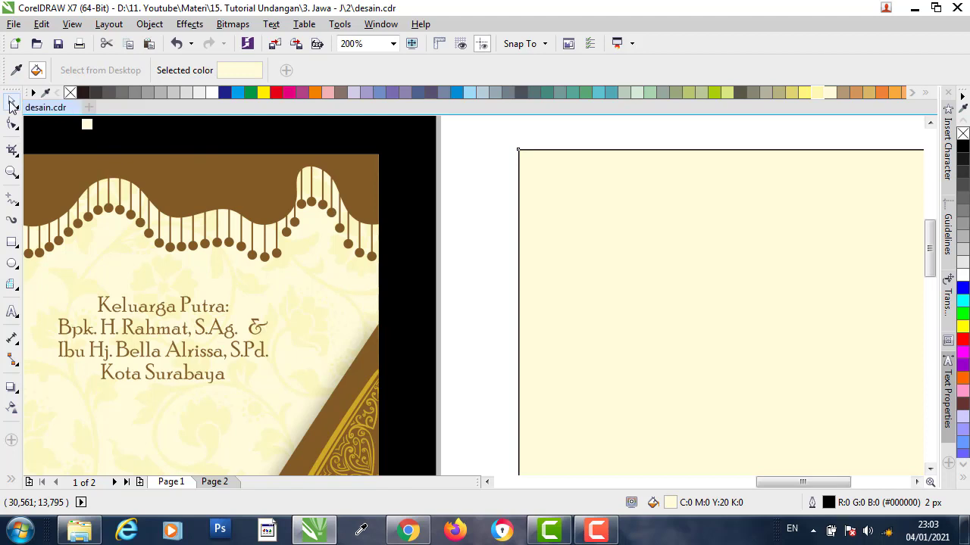
click(12, 103)
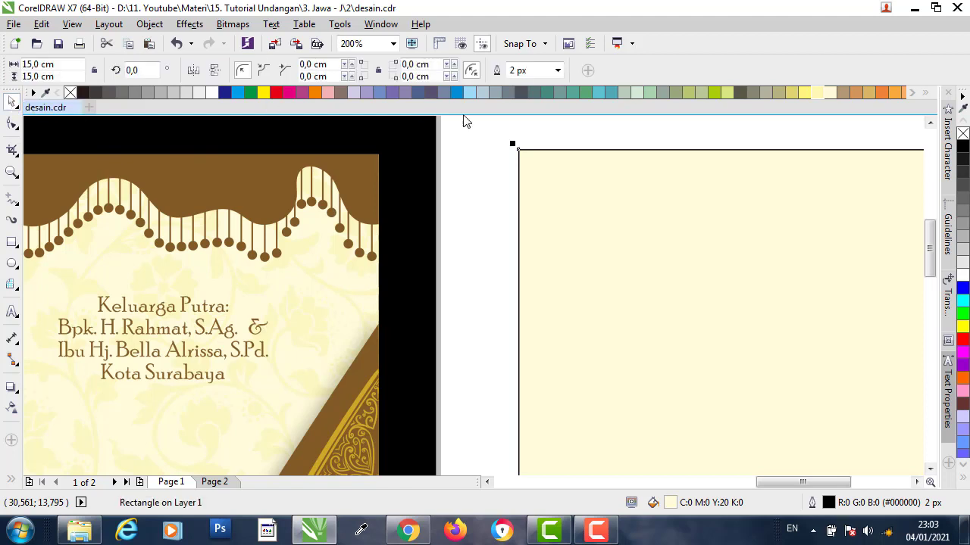
right_click(71, 93)
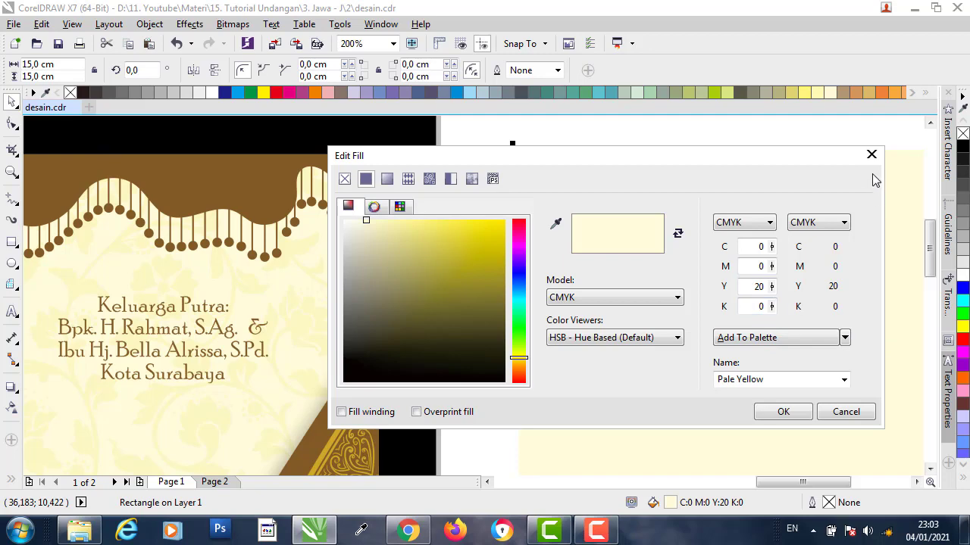
click(871, 154)
click(610, 137)
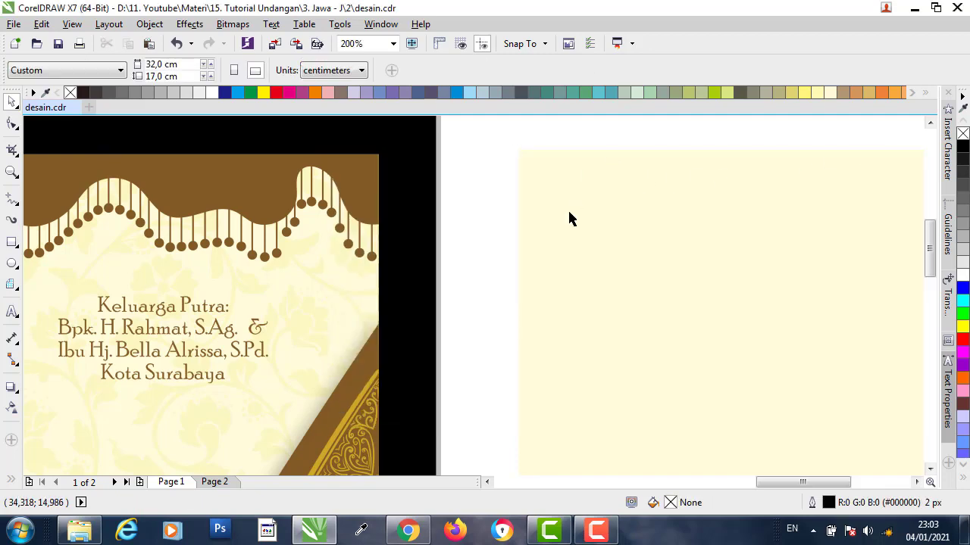
- Open Vector - CDR X3 from the Upload folder
scroll(569, 208, down, 2)
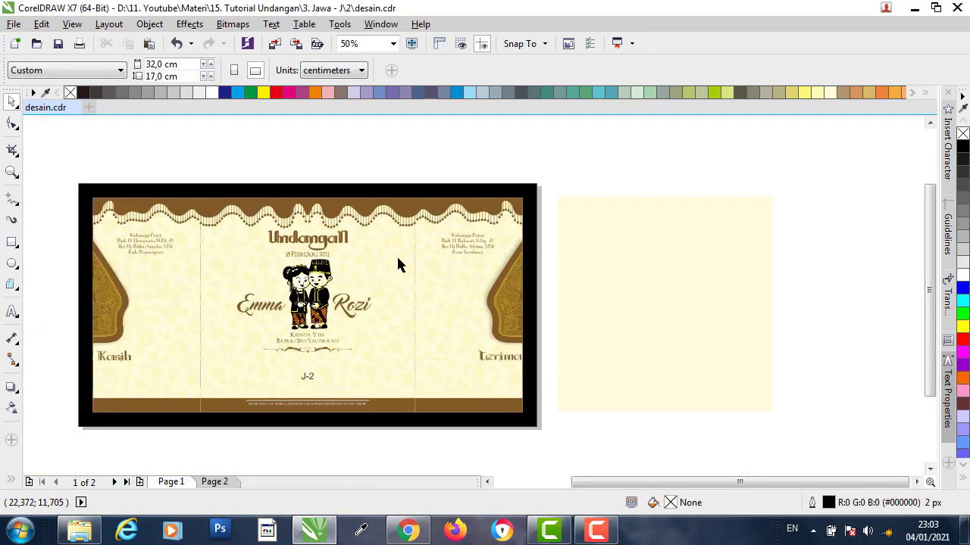
scroll(395, 250, up, 3)
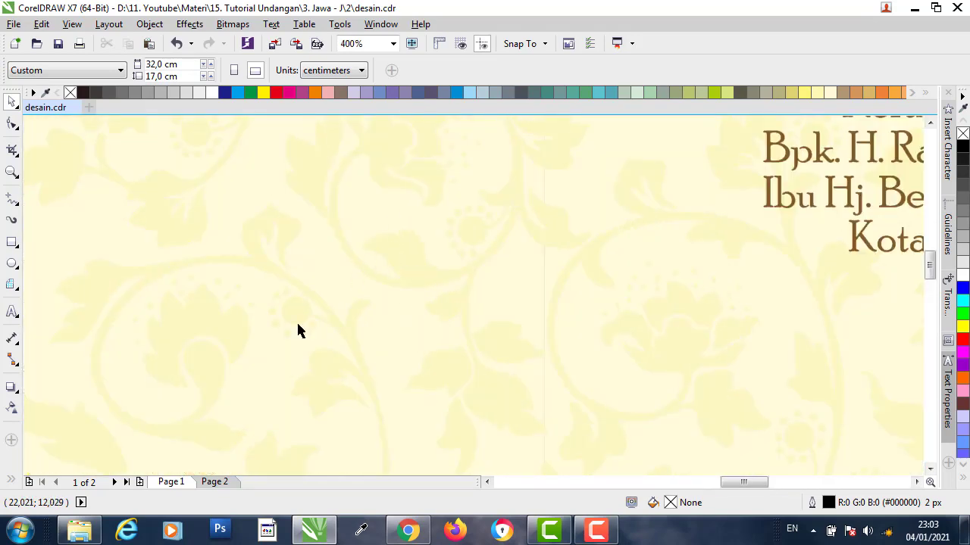
click(79, 531)
click(363, 273)
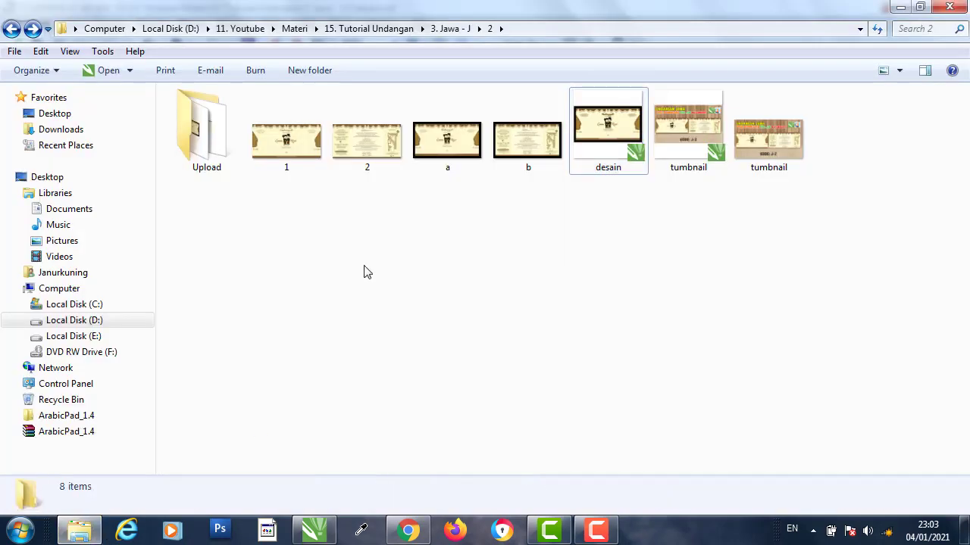
double_click(235, 165)
click(818, 222)
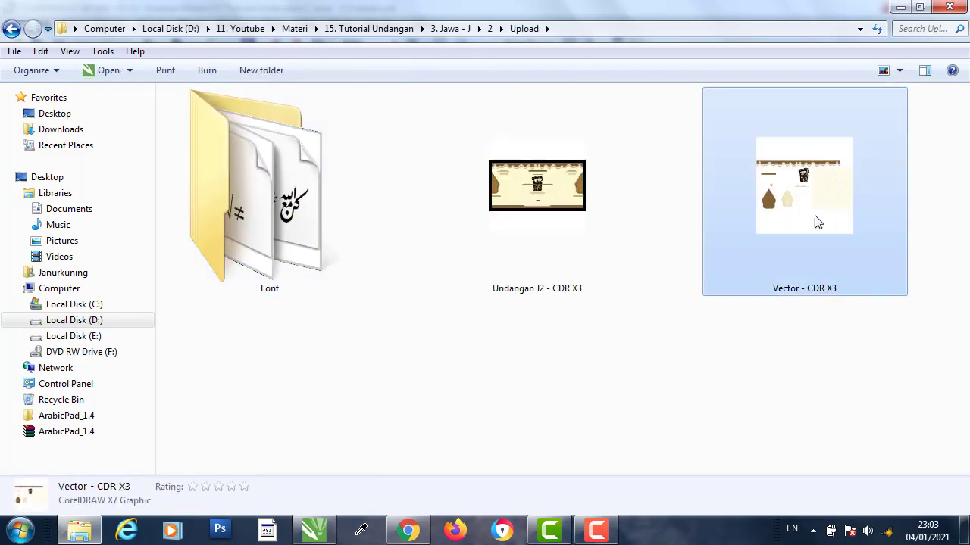
double_click(812, 209)
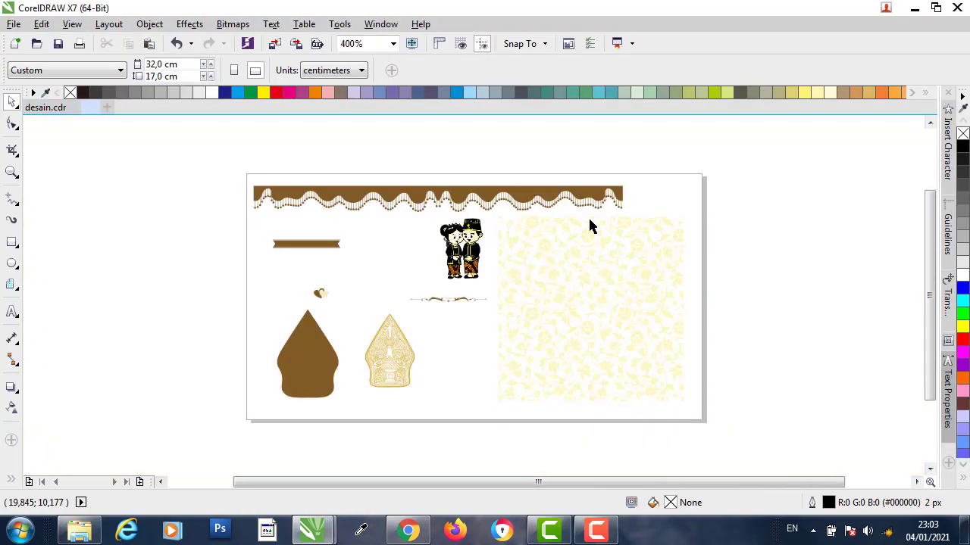
- Copy the floral pattern group from Vector - CDR X3 and paste it into desain.cdr beside the cream square
click(548, 248)
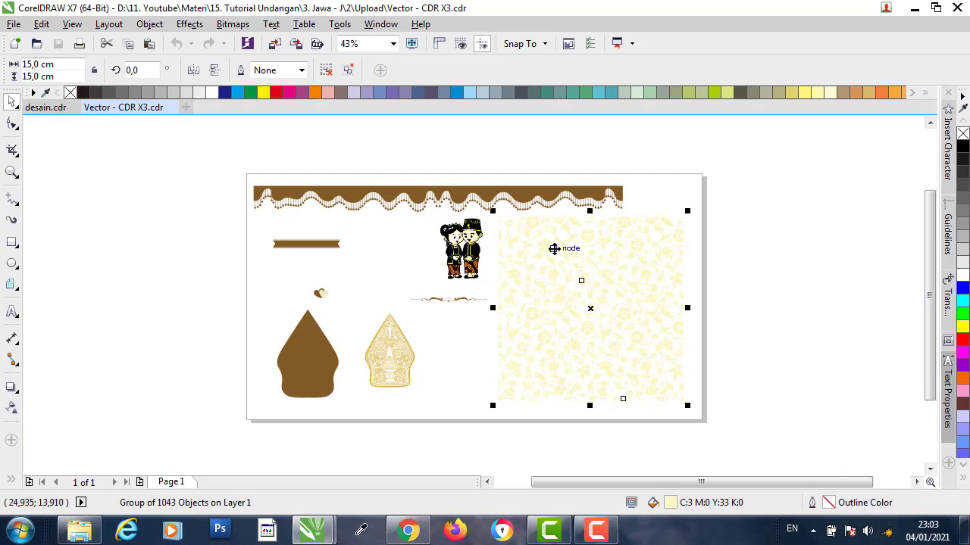
right_click(555, 249)
click(605, 313)
click(46, 107)
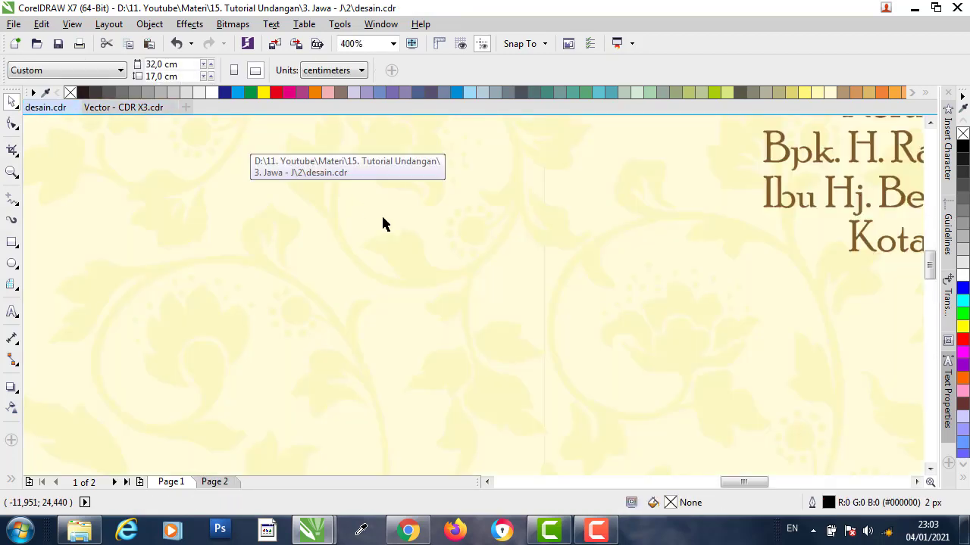
scroll(369, 235, down, 4)
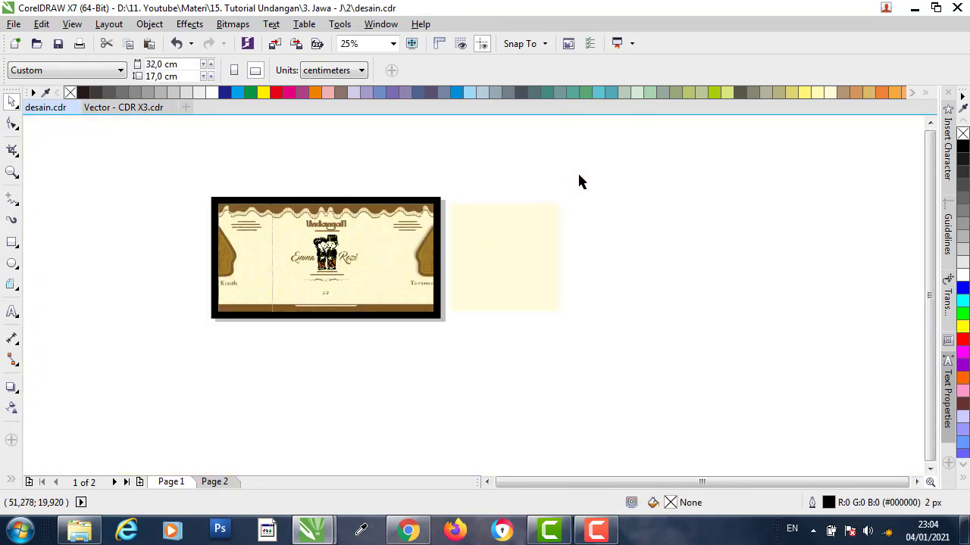
right_click(580, 181)
click(625, 274)
drag(402, 265, 581, 245)
scroll(573, 229, up, 2)
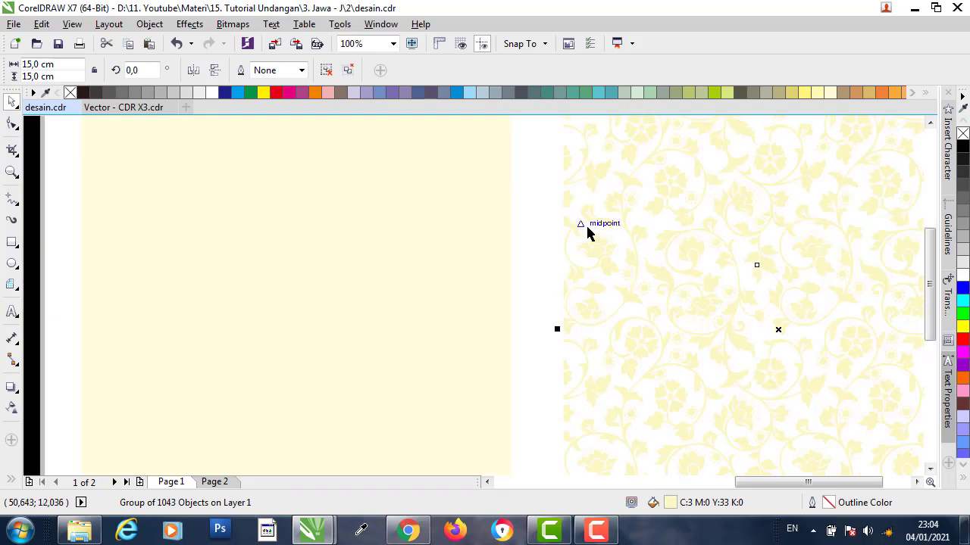
scroll(595, 232, down, 1)
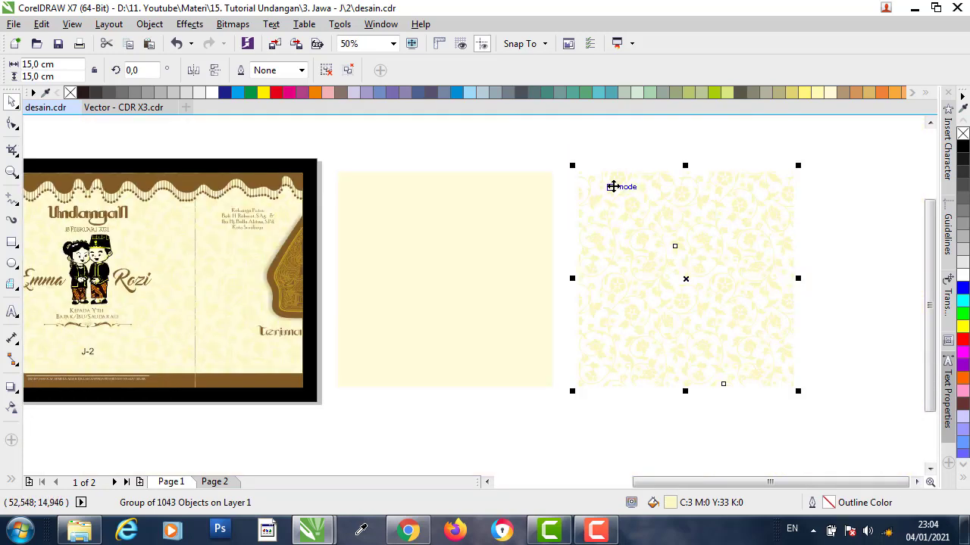
- Center the floral pattern on the cream square horizontally and vertically with C and E
click(630, 148)
click(629, 181)
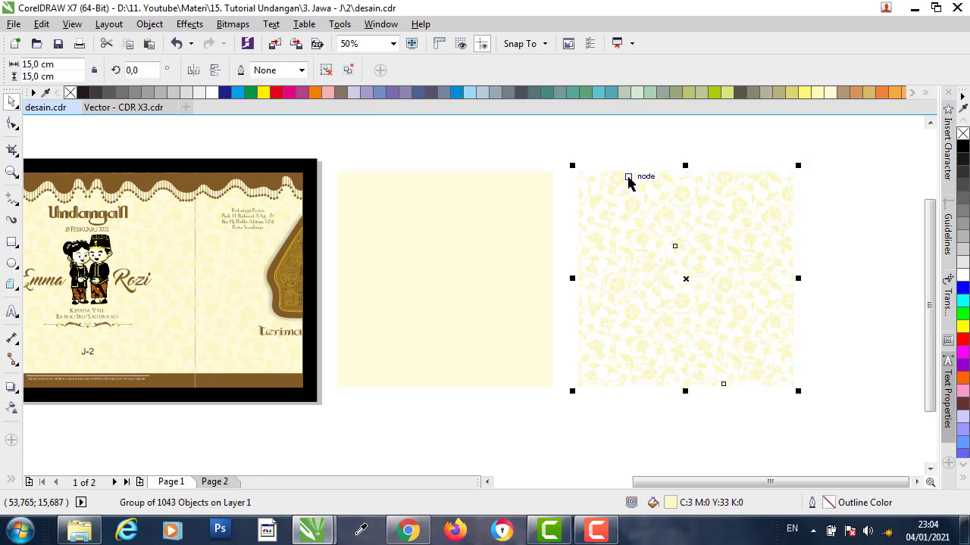
shift+click(479, 194)
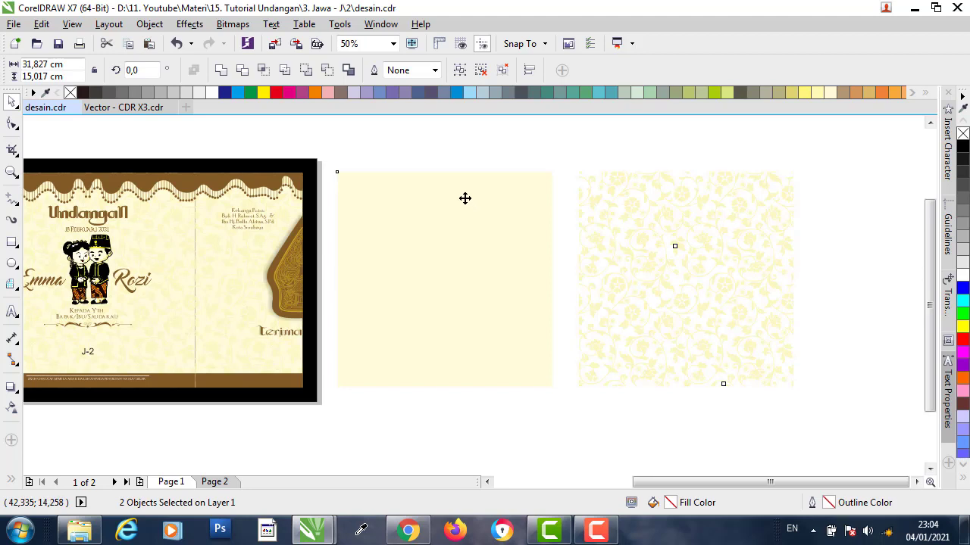
key(c)
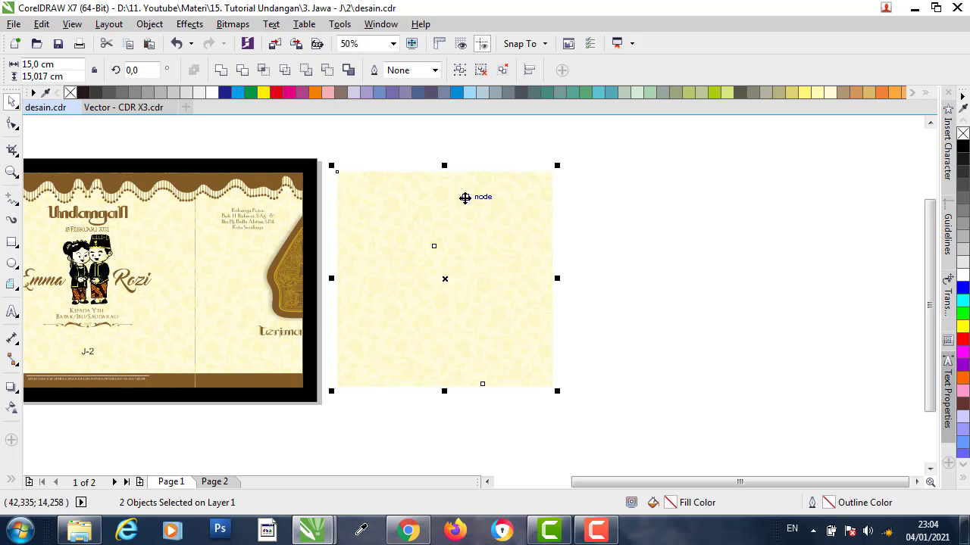
key(e)
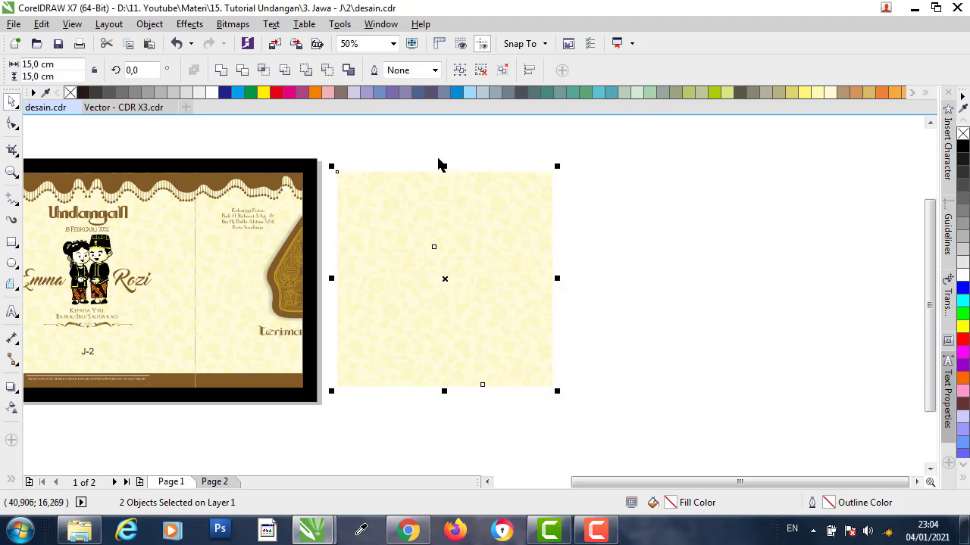
- PowerClip the floral pattern group inside the cream square
click(593, 159)
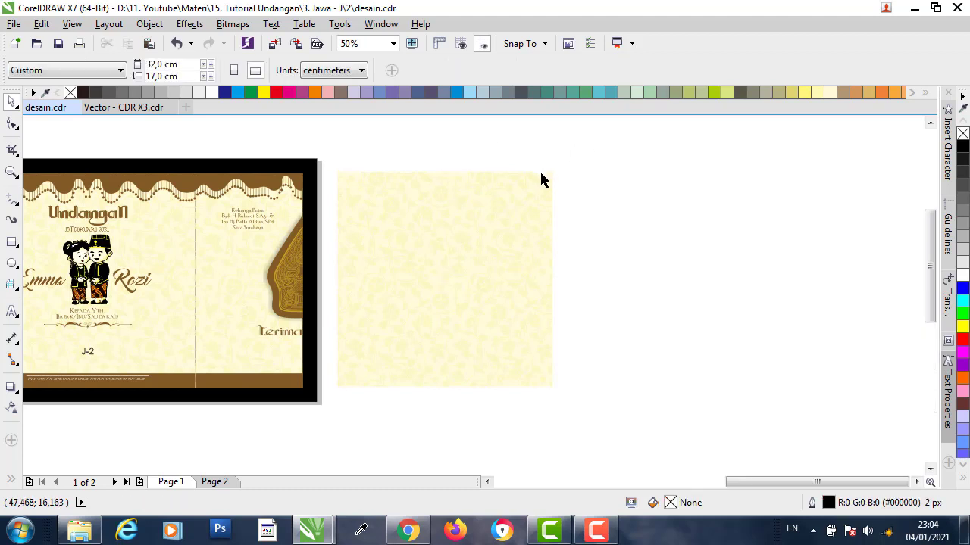
scroll(541, 182, up, 3)
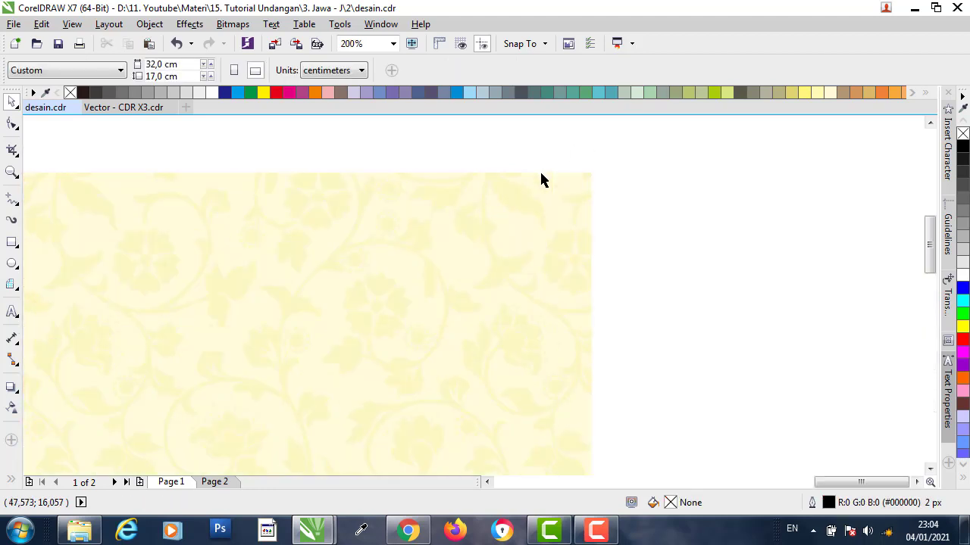
click(492, 217)
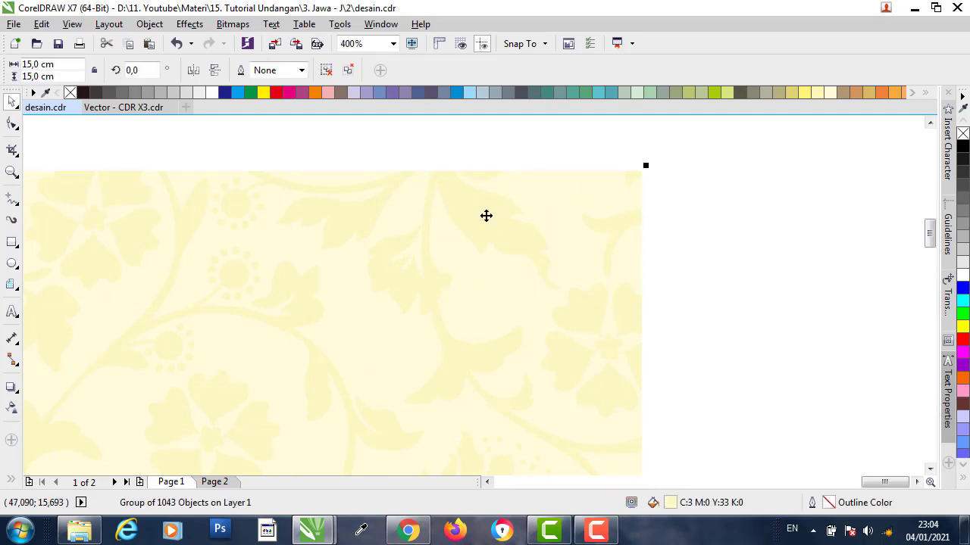
right_click(487, 216)
click(522, 148)
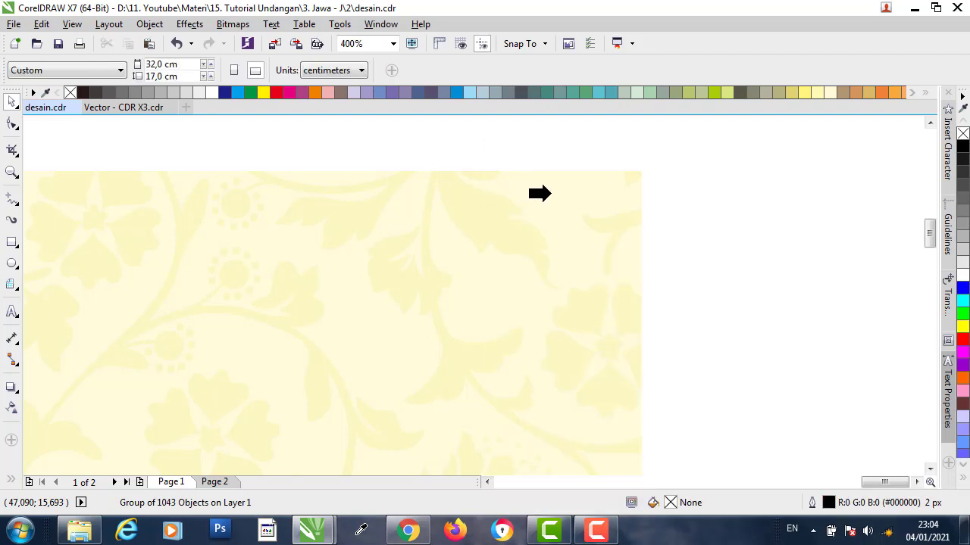
click(551, 190)
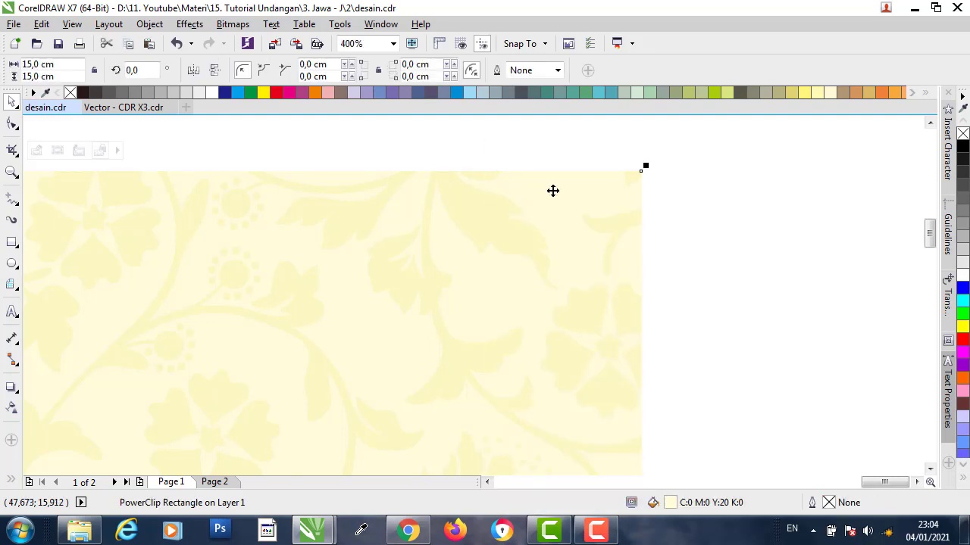
scroll(560, 190, down, 3)
scroll(562, 190, down, 1)
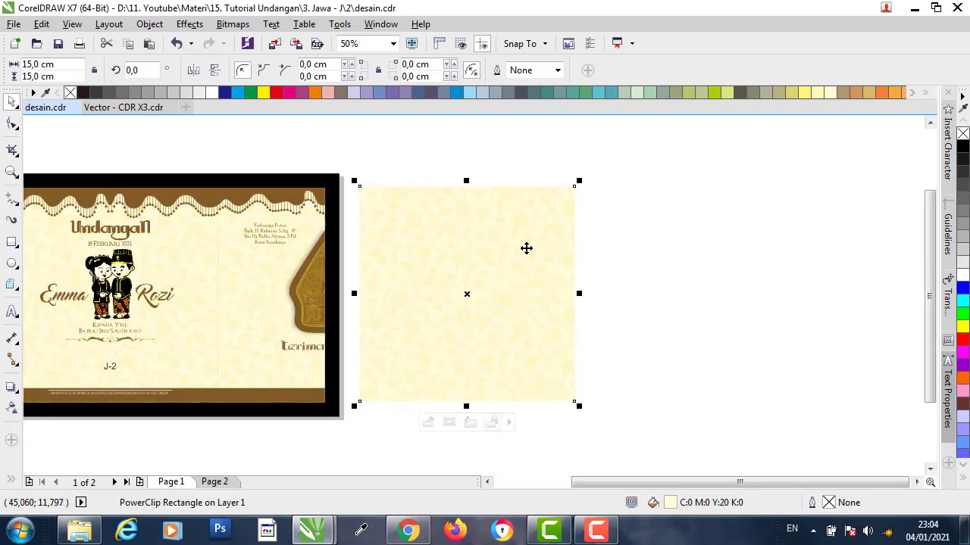
- Inspect the invitation's right panel group, then select the patterned cream square
click(637, 210)
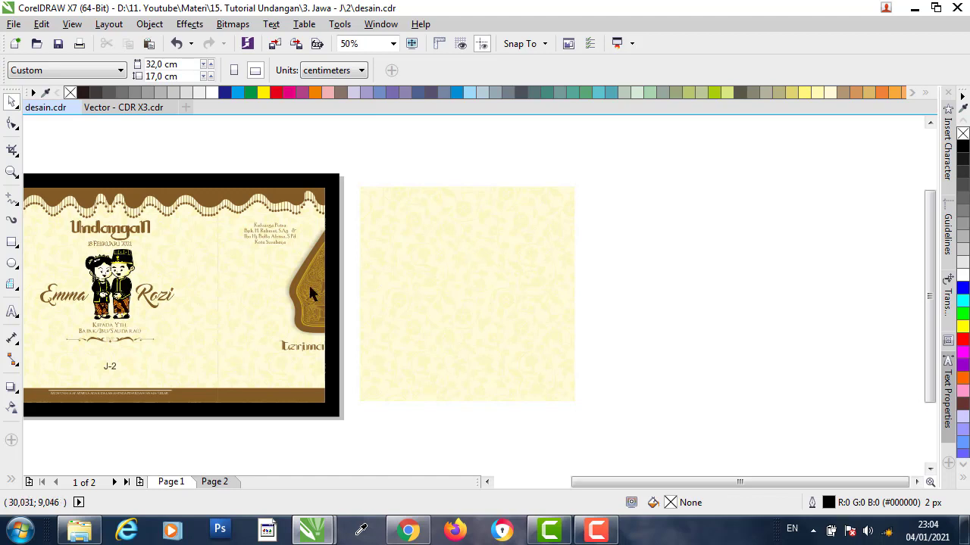
click(256, 263)
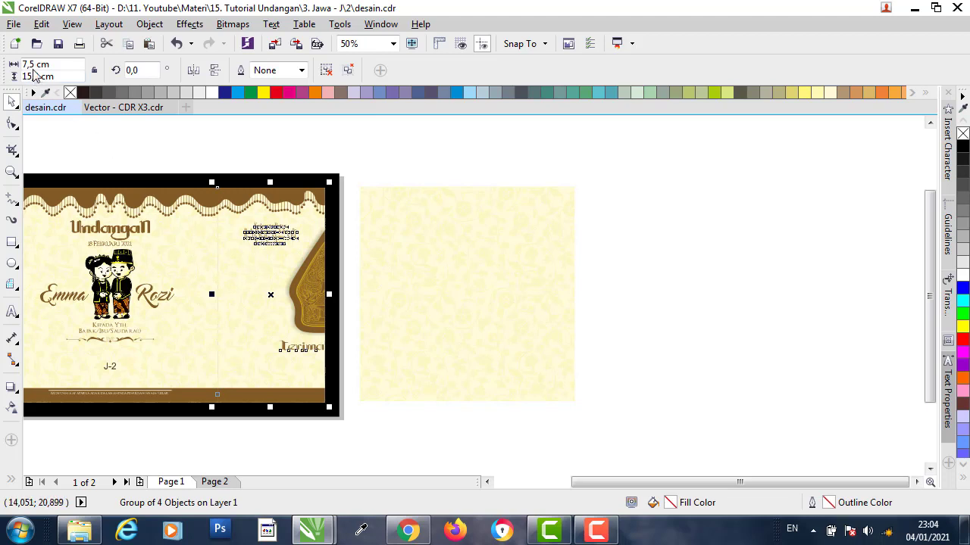
click(73, 136)
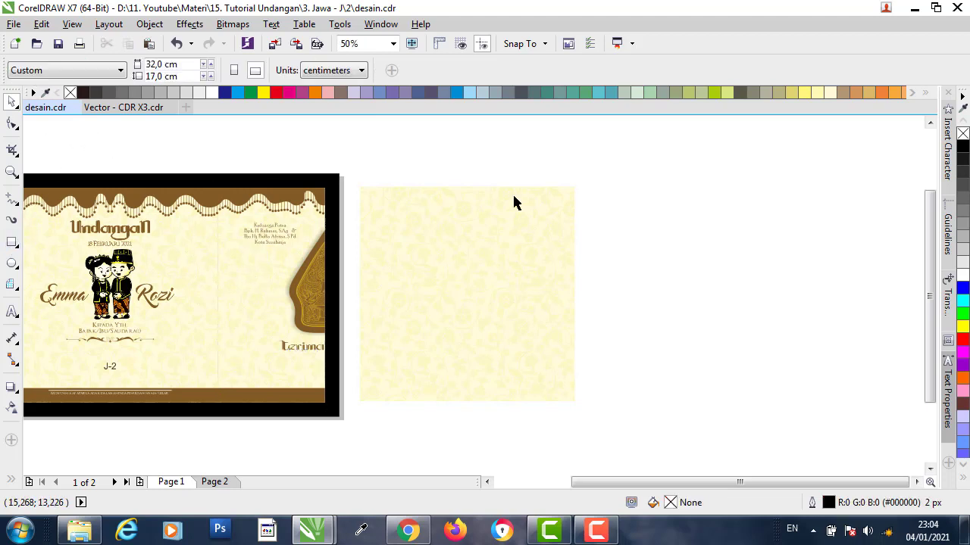
click(432, 264)
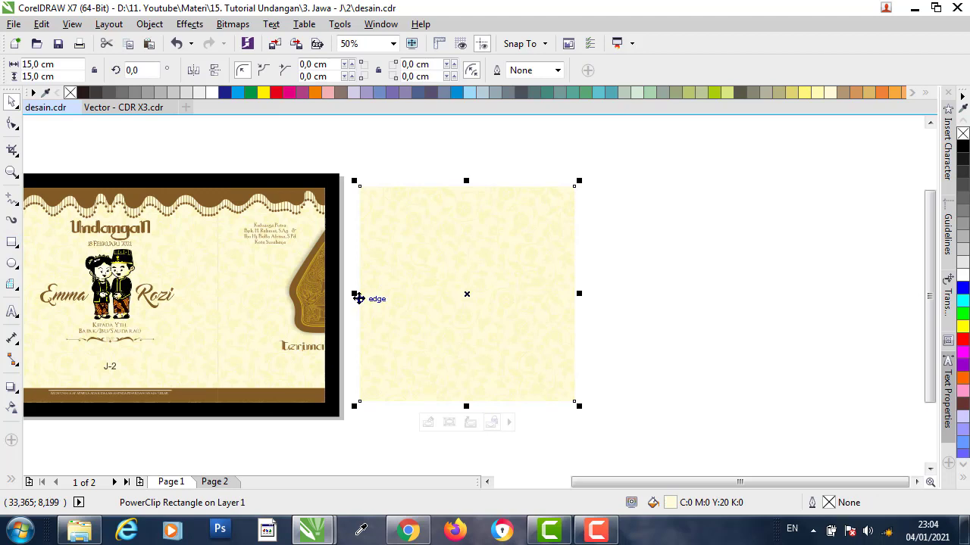
- Make a mirrored copy of the patterned square to its right and extract its contents
drag(356, 293, 747, 286)
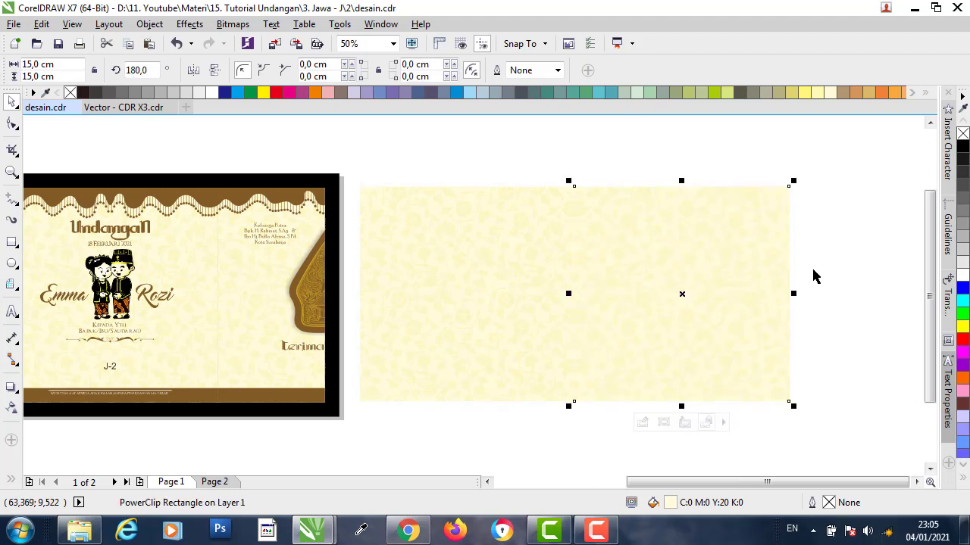
click(853, 253)
click(784, 232)
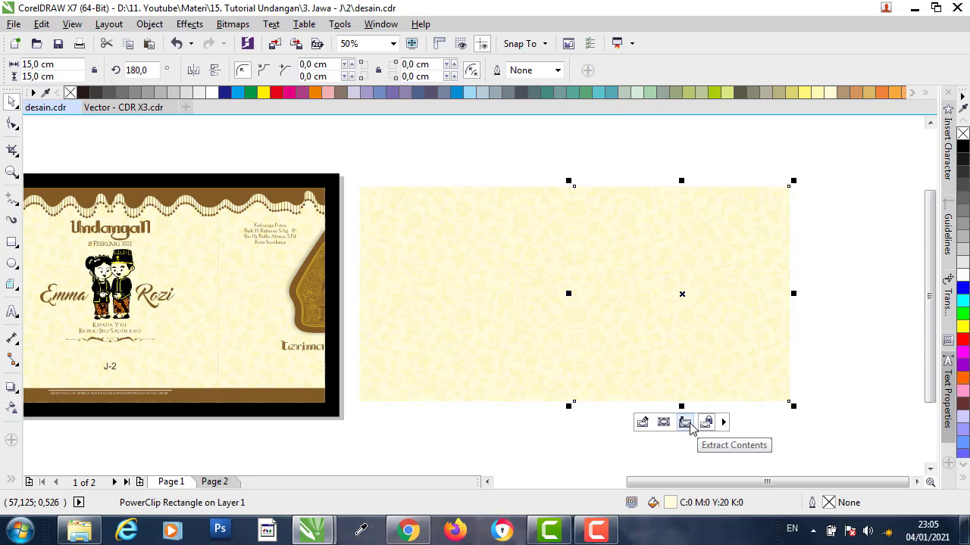
right_click(674, 281)
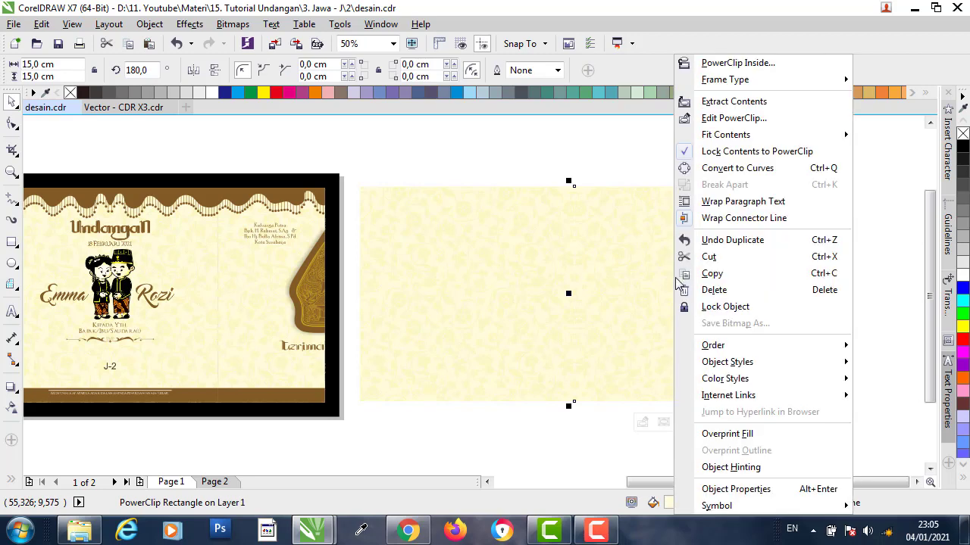
click(732, 101)
- Cut the extracted floral pattern away and select the empty cream frame
click(761, 176)
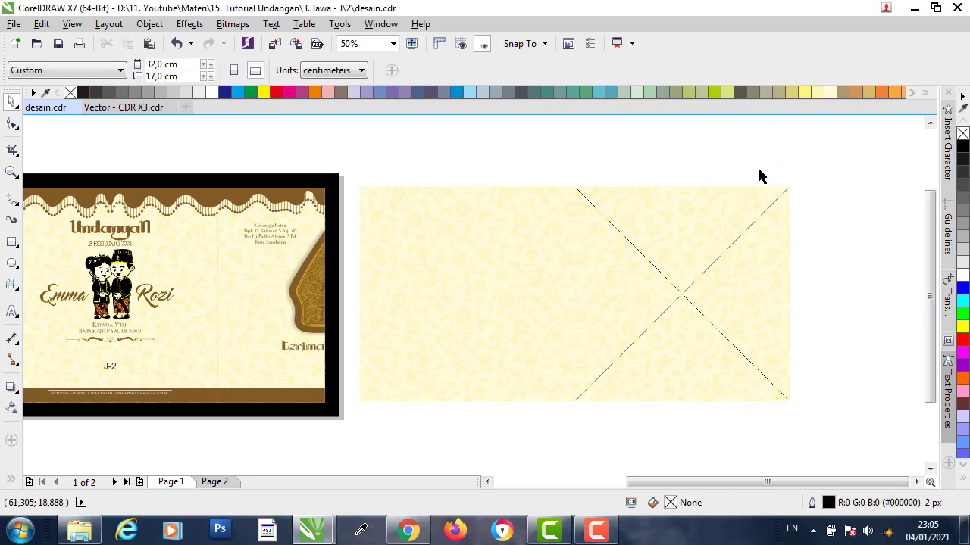
scroll(808, 195, up, 2)
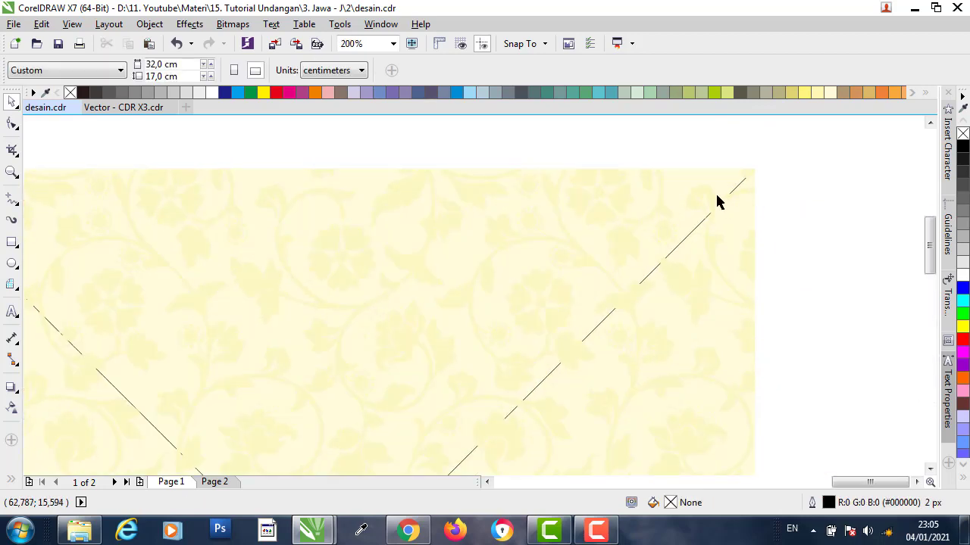
click(712, 200)
click(815, 171)
click(705, 191)
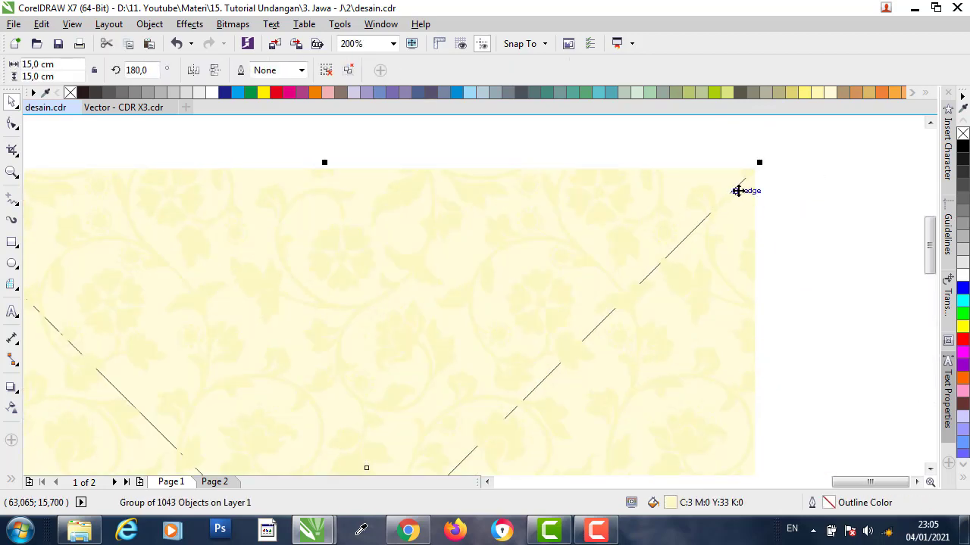
scroll(740, 191, down, 1)
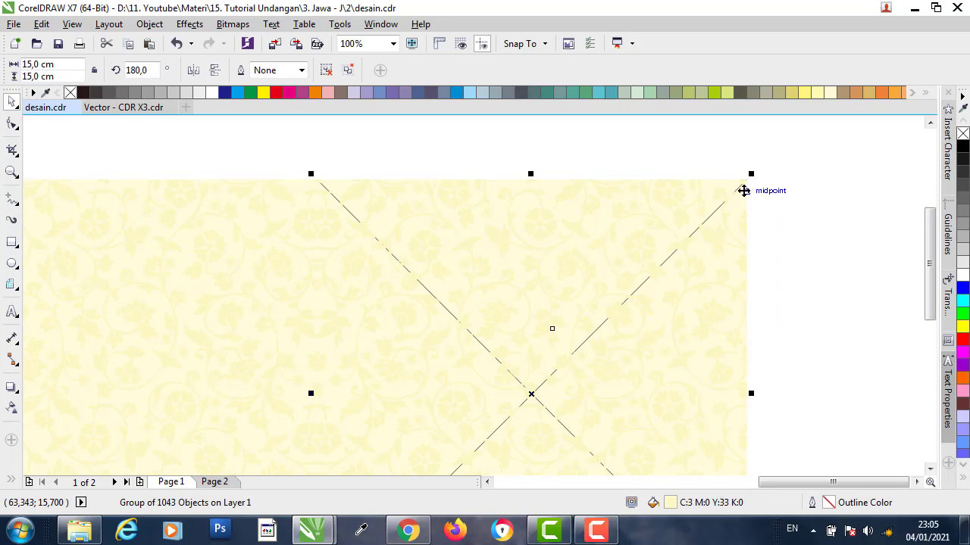
right_click(724, 195)
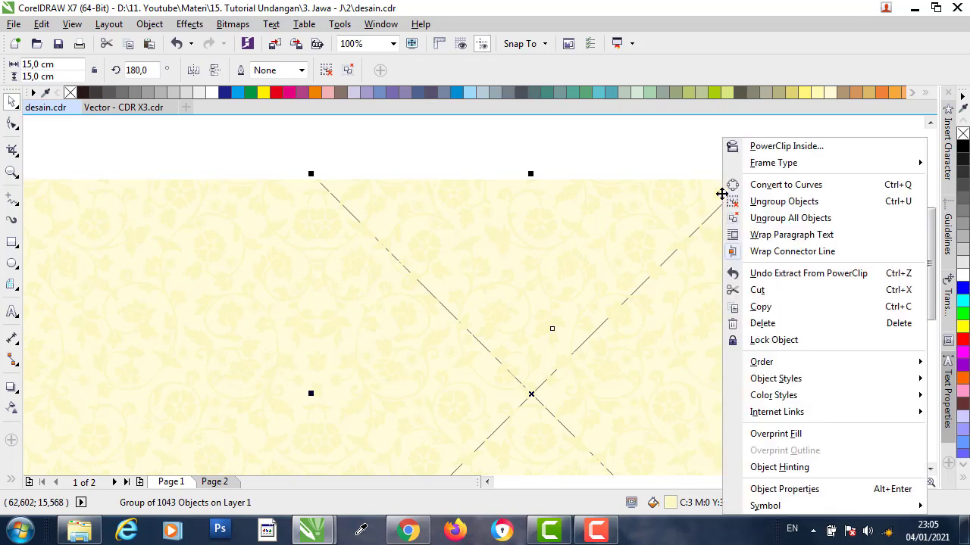
click(788, 294)
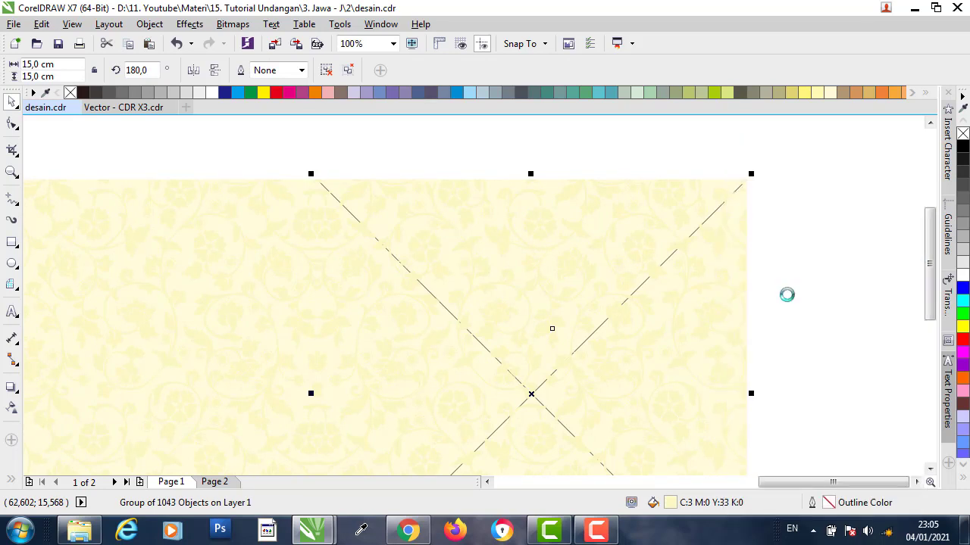
click(615, 220)
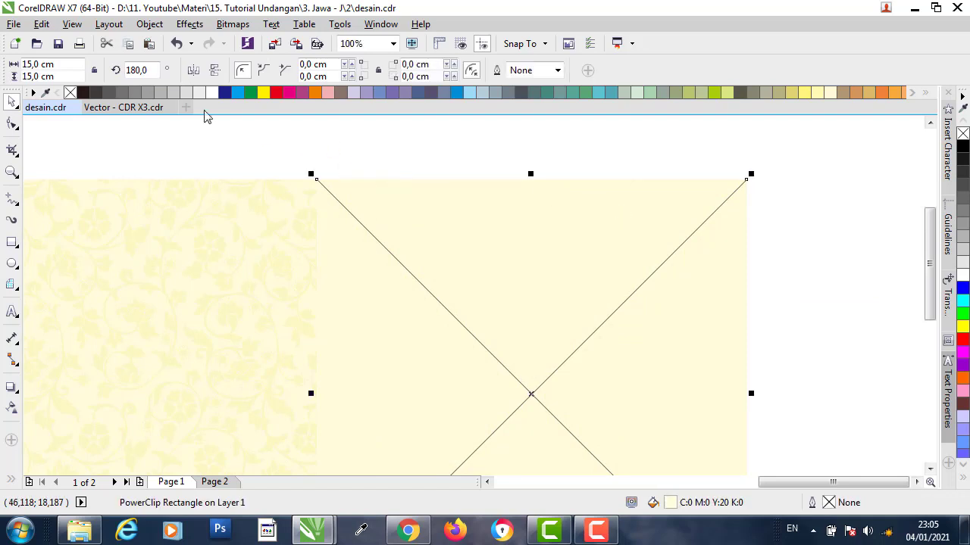
- Set the empty frame's width to 7,5 cm and right-align it with the patterned square
drag(40, 63, 2, 62)
text(7)
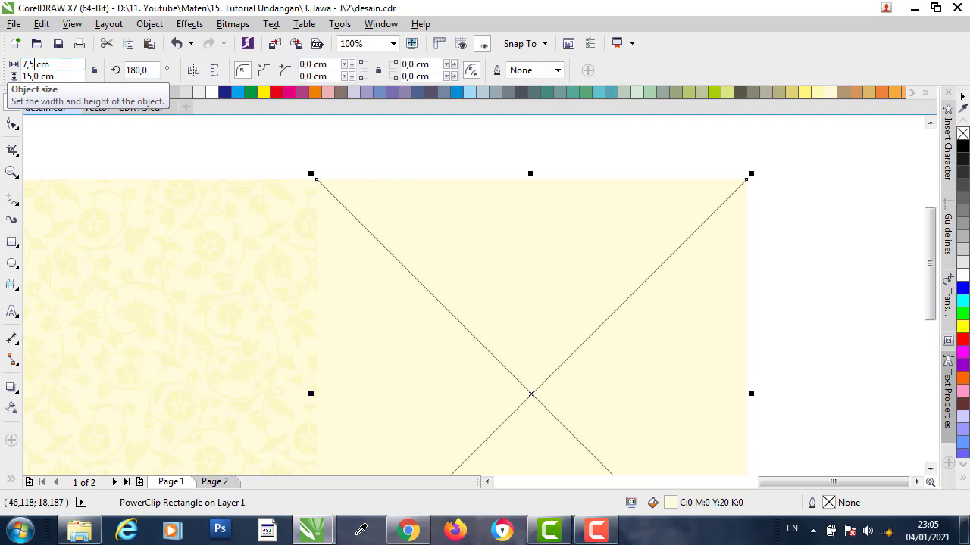
text(,5)
key(Return)
scroll(669, 215, down, 1)
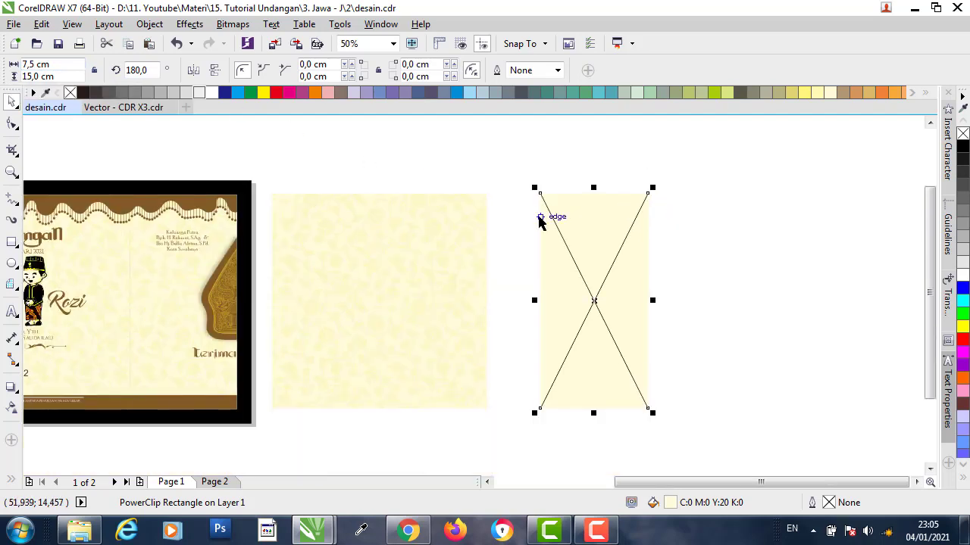
shift+click(465, 209)
key(r)
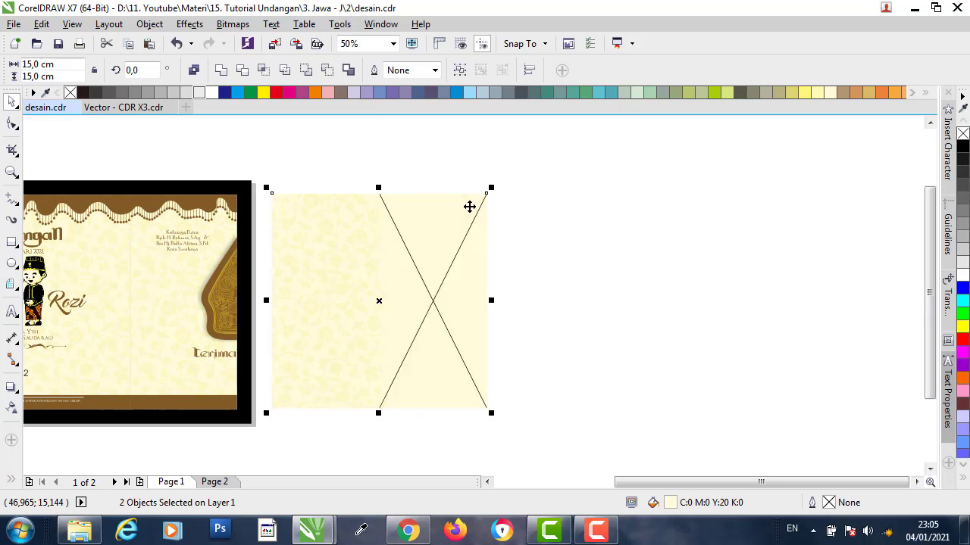
- Mirror the narrow frame outward so it sits flush past the square's right edge
click(582, 222)
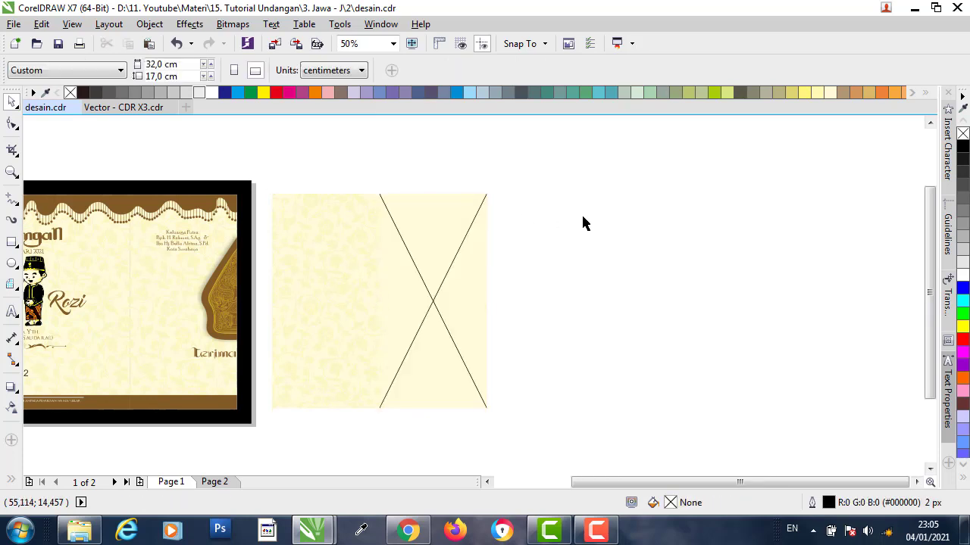
click(449, 237)
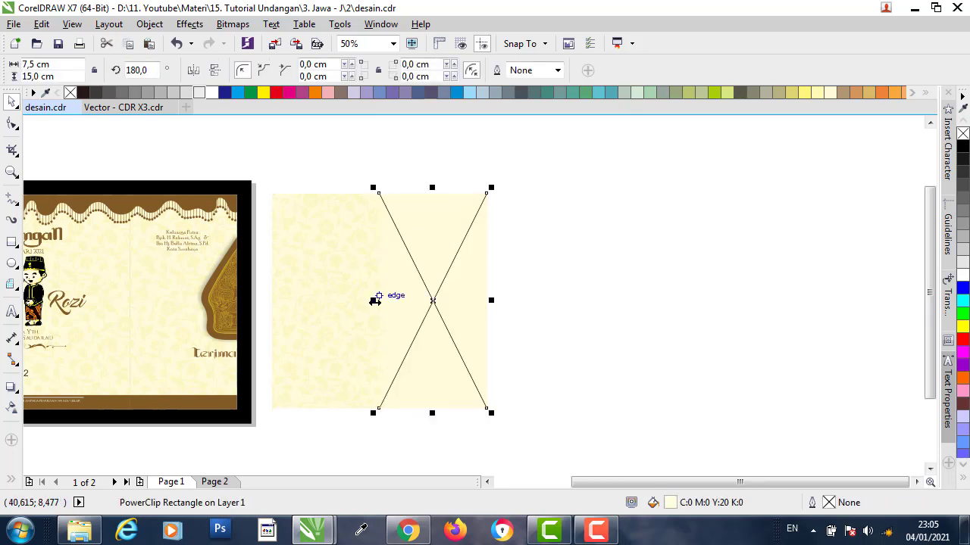
drag(399, 300, 513, 288)
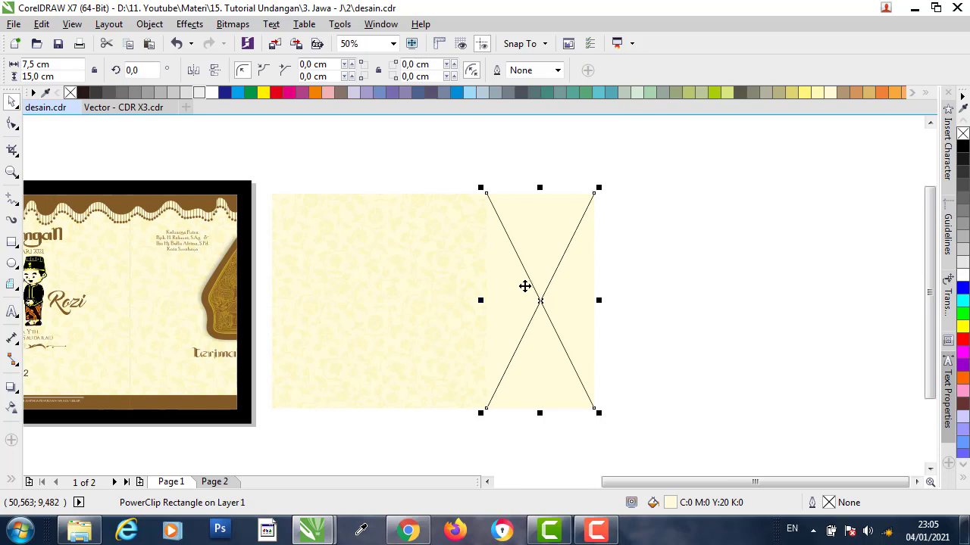
- Paste the cut floral pattern back onto the canvas
scroll(587, 189, up, 2)
click(529, 190)
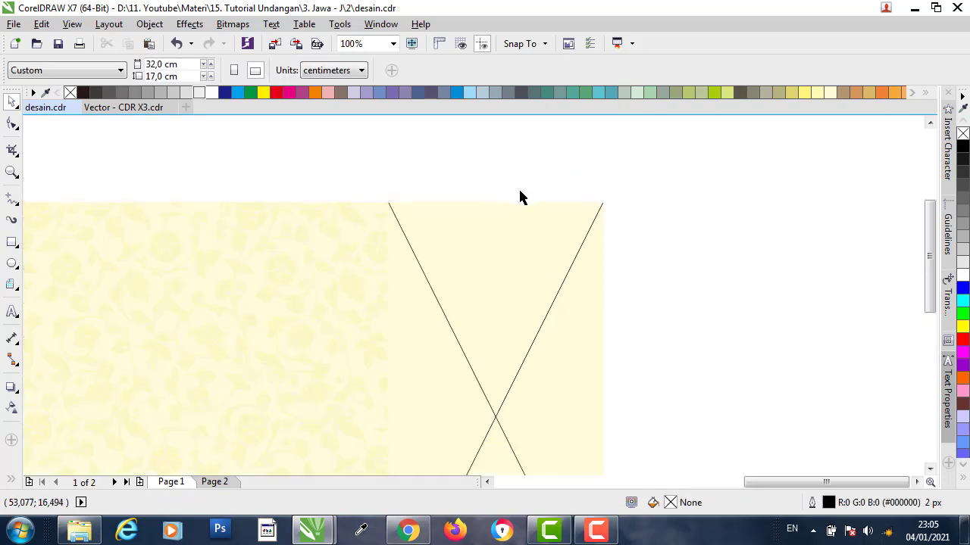
right_click(638, 162)
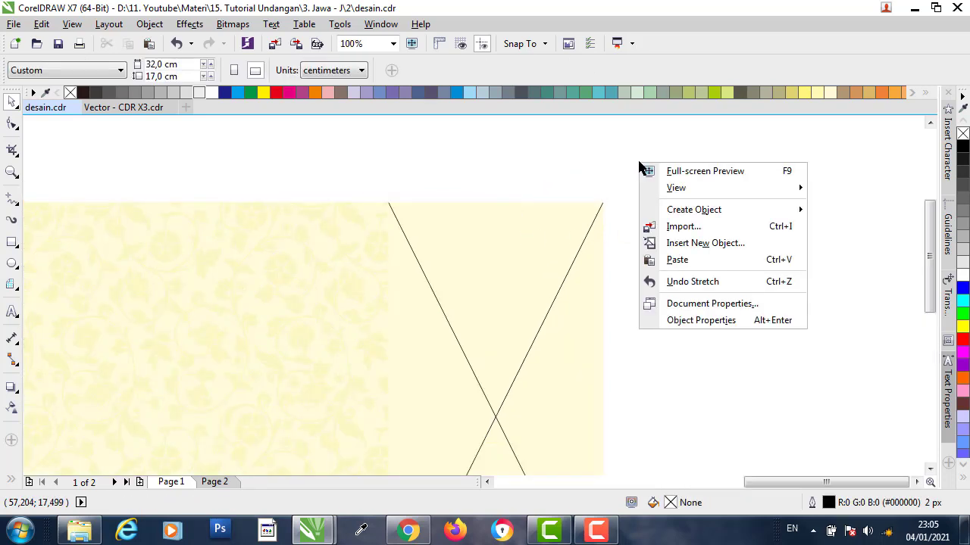
click(677, 260)
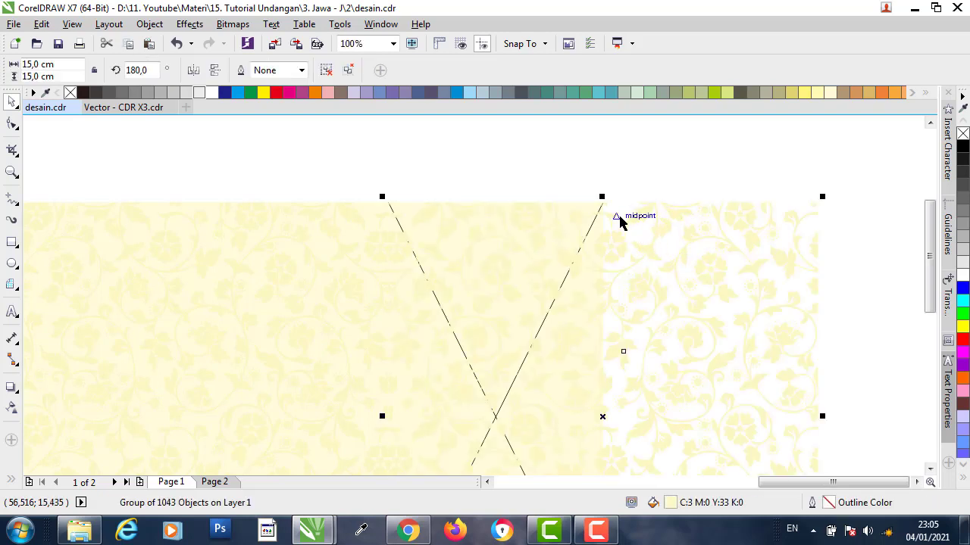
- PowerClip the floral pattern inside the narrow 7.5 × 15 cm cream frame
scroll(616, 210, up, 2)
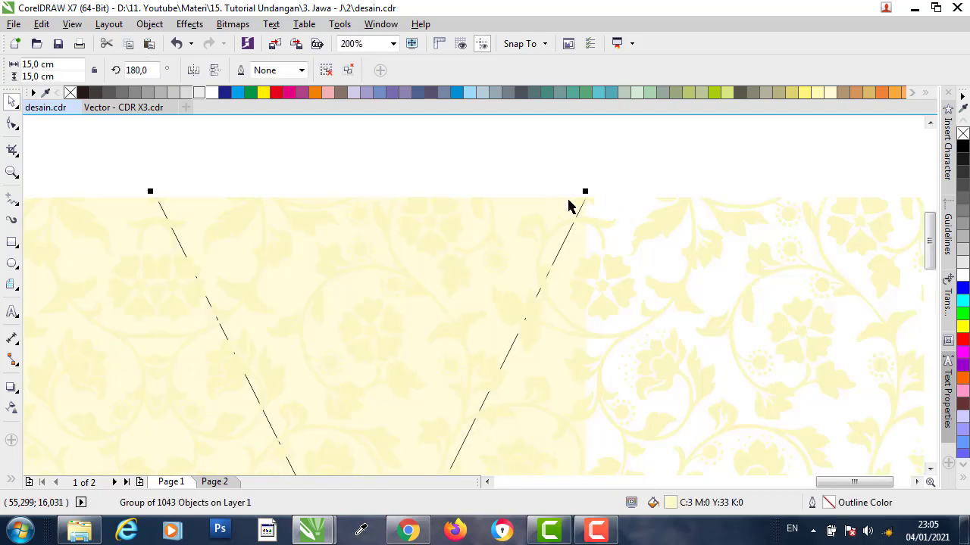
right_click(673, 212)
click(722, 147)
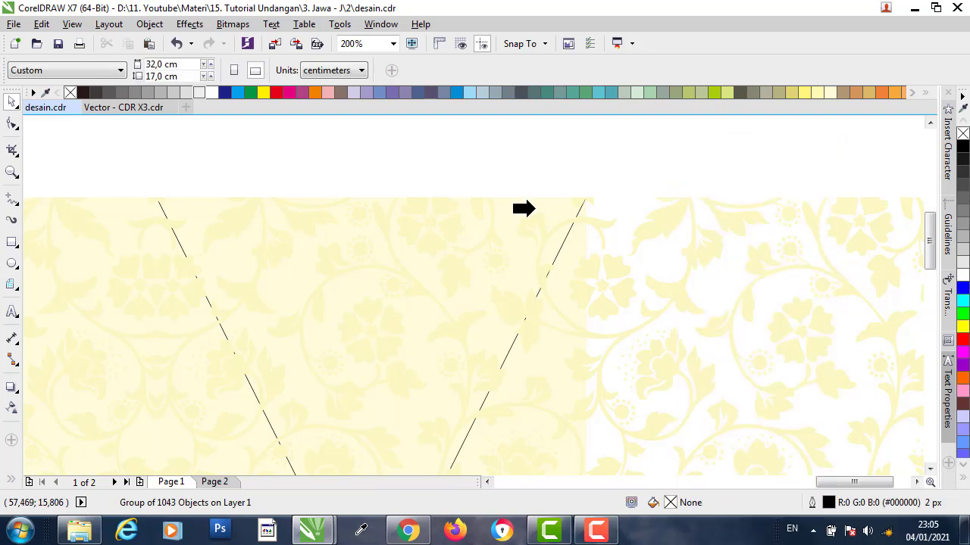
click(530, 208)
scroll(550, 199, down, 2)
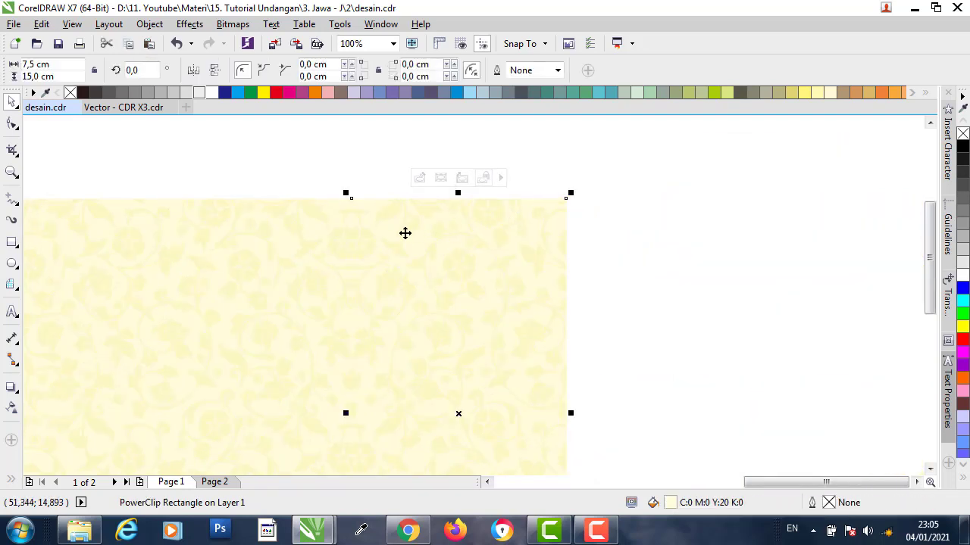
scroll(344, 215, up, 2)
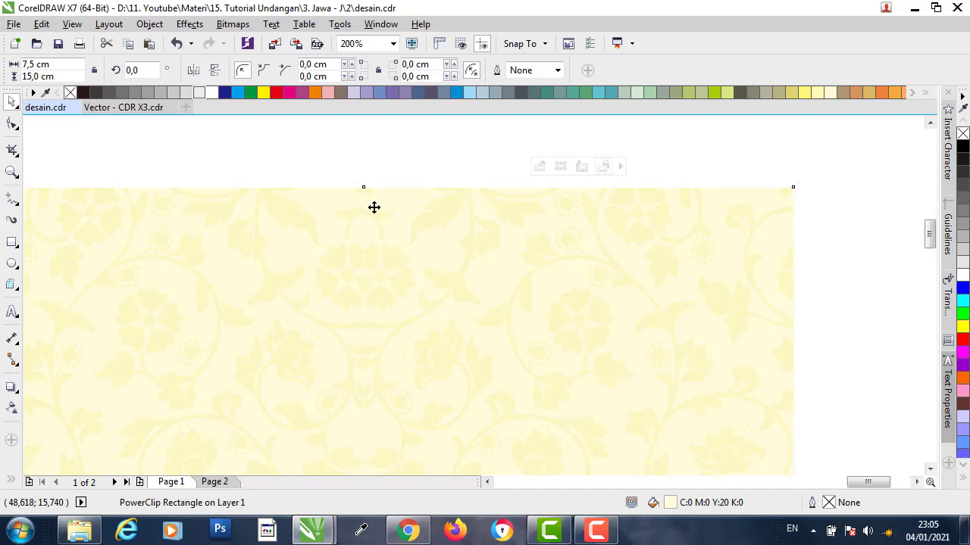
scroll(372, 205, up, 2)
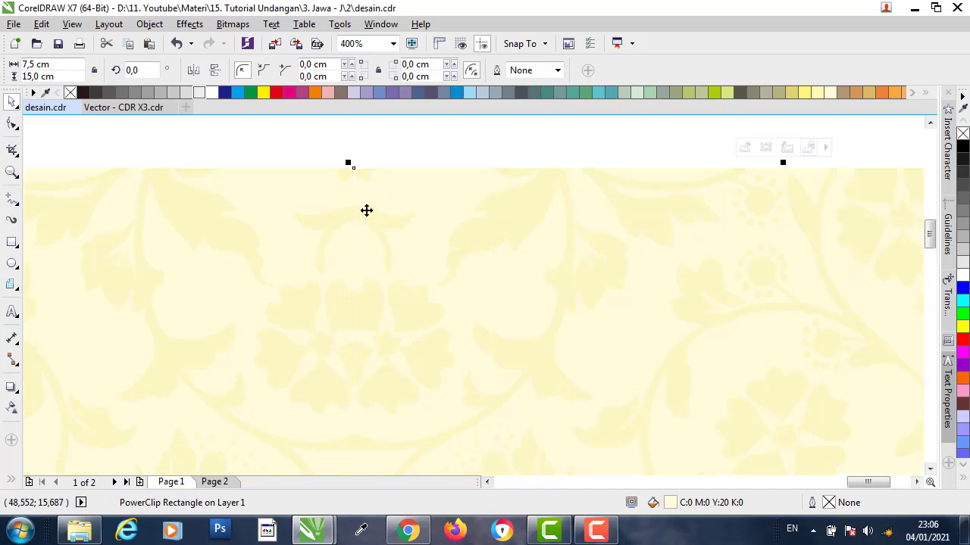
scroll(366, 211, down, 2)
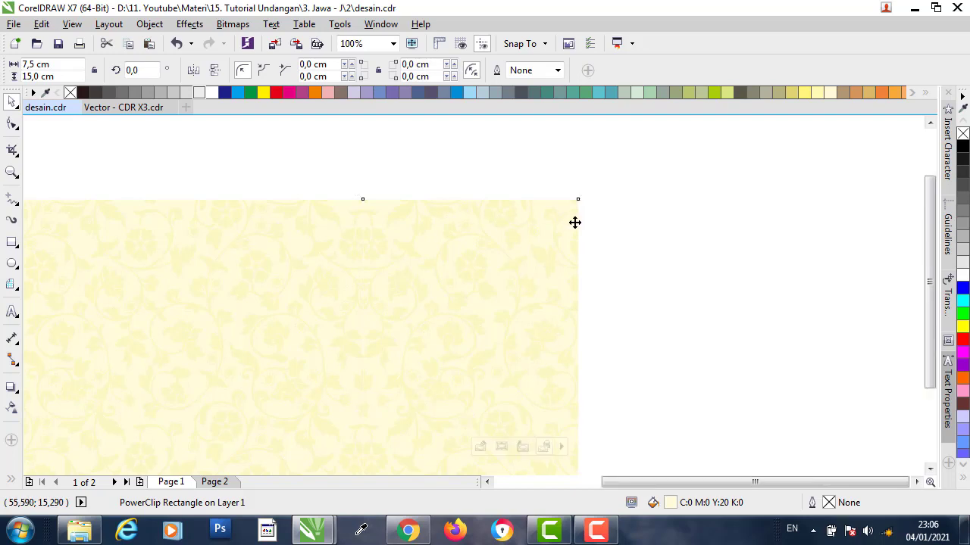
scroll(577, 226, down, 2)
click(650, 188)
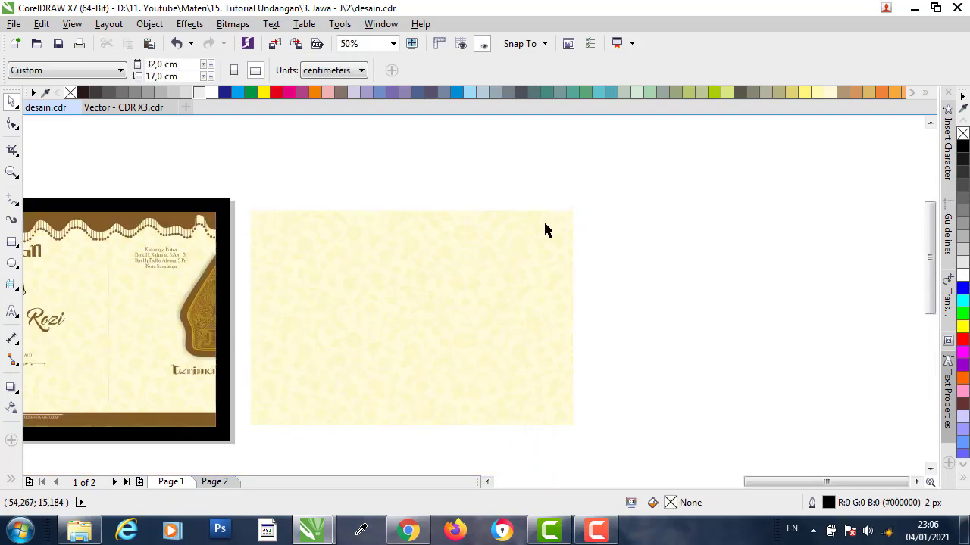
scroll(534, 226, up, 2)
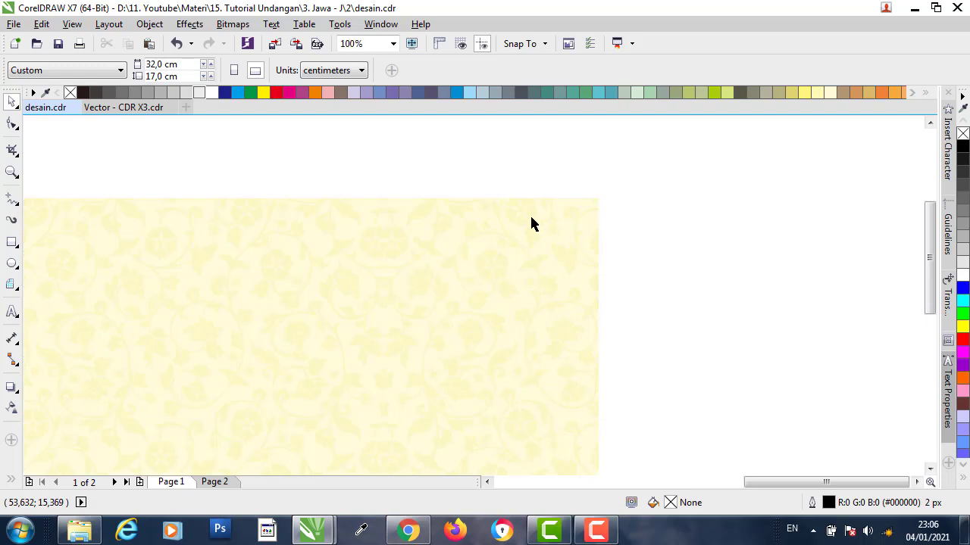
click(428, 216)
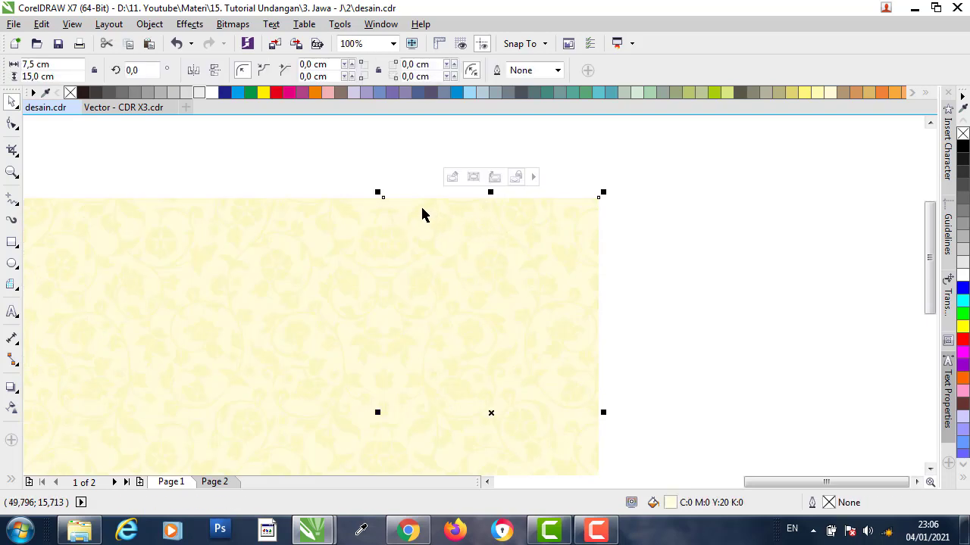
- Mirror the floral pattern inside the narrow frame horizontally and finish editing the PowerClip
click(452, 178)
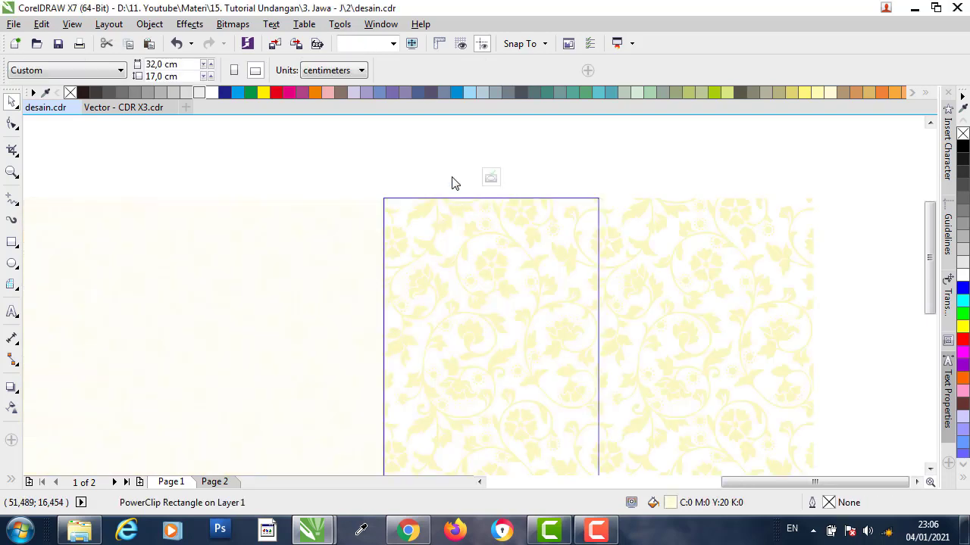
click(641, 212)
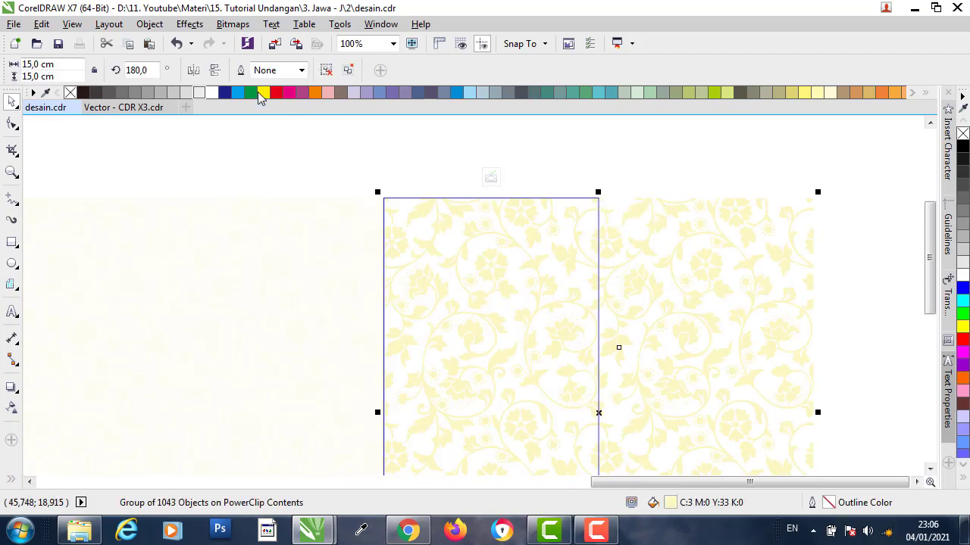
click(193, 71)
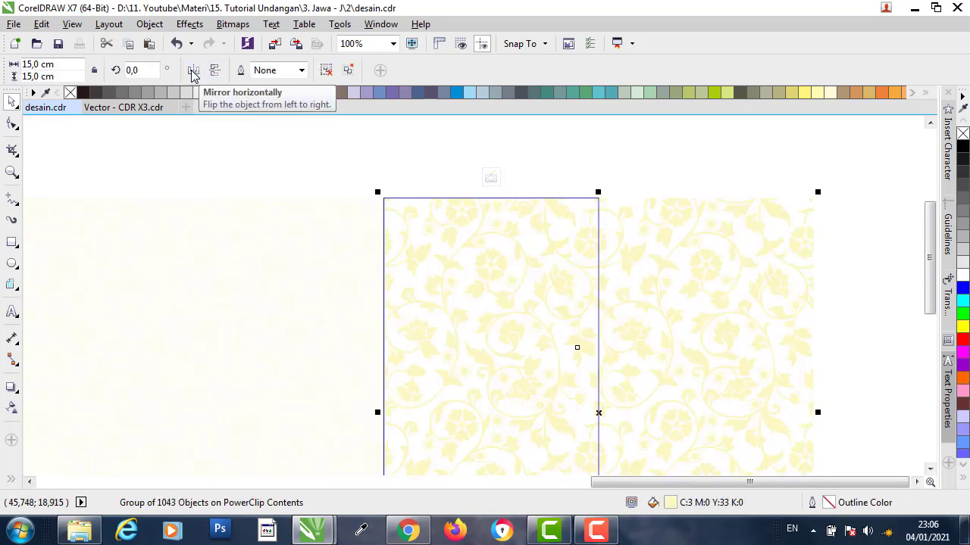
click(491, 178)
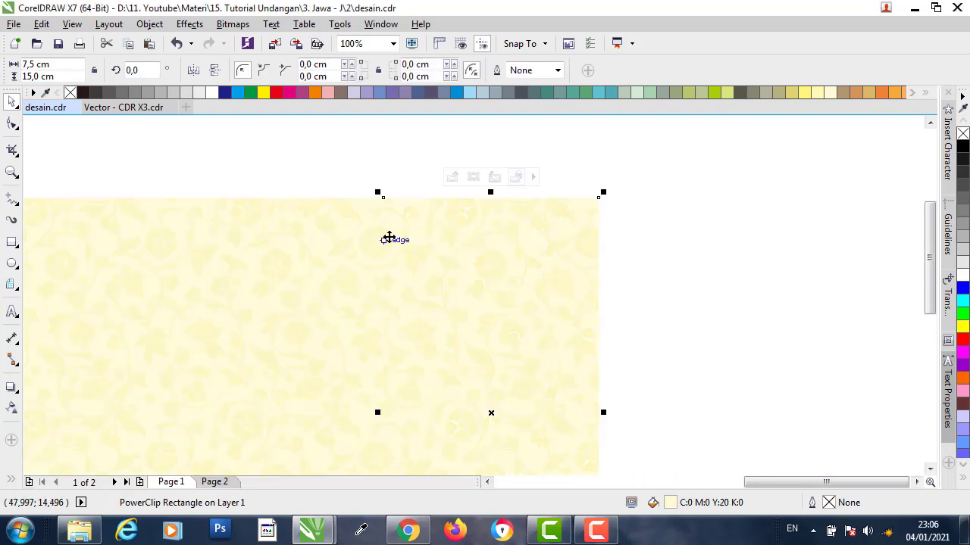
- Move the square and narrow patterned panels together further right of the invitation
scroll(388, 238, up, 3)
drag(387, 237, 433, 237)
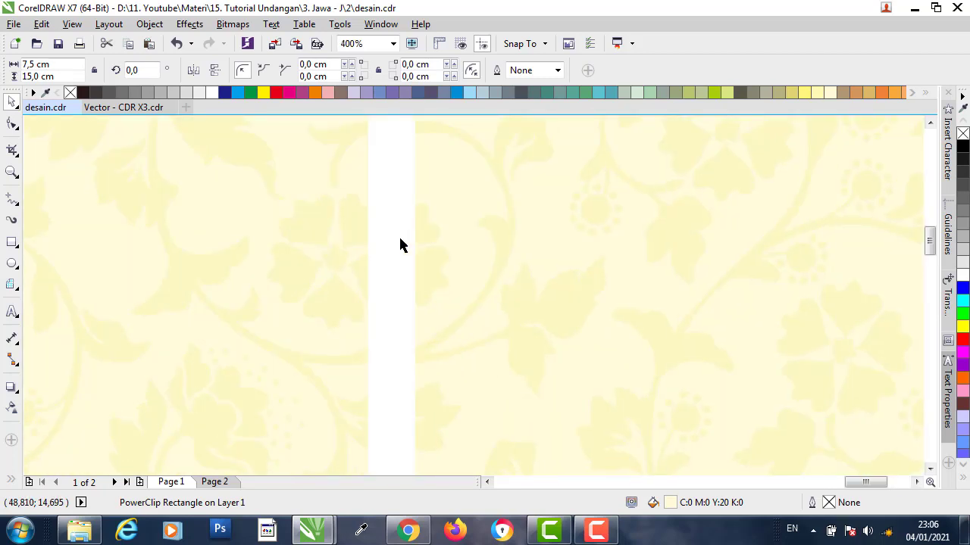
key(ctrl+z)
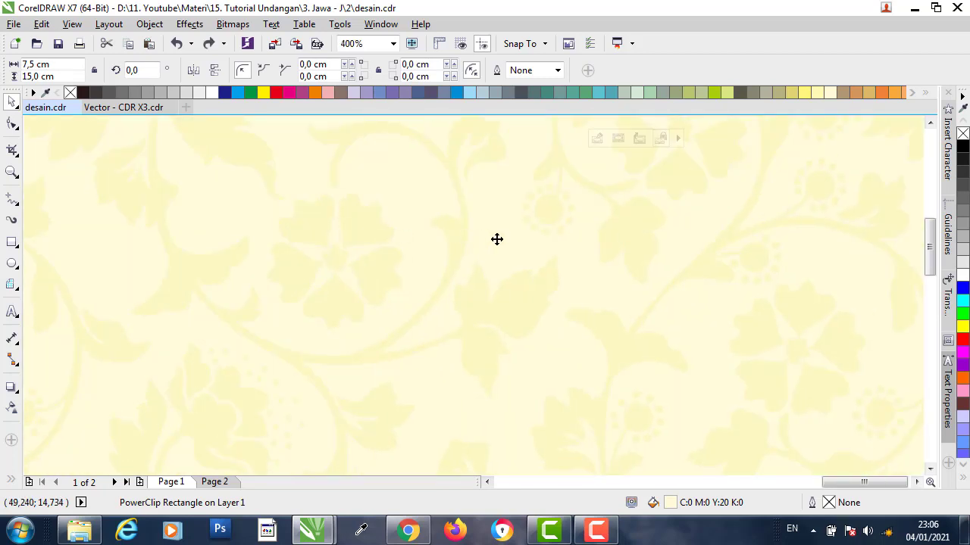
scroll(522, 236, down, 4)
drag(672, 184, 271, 459)
drag(336, 346, 469, 338)
key(Escape)
click(674, 254)
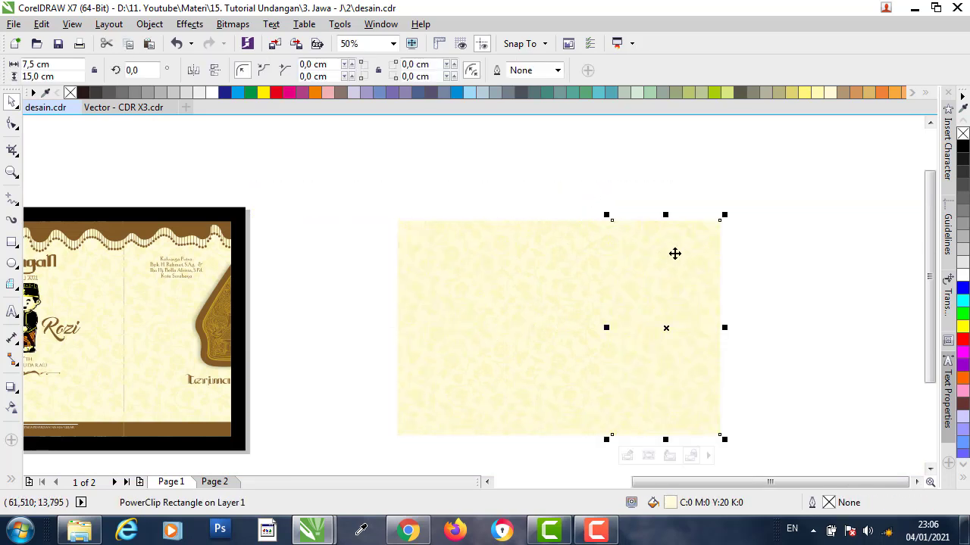
- Align the narrow strip onto the square panel, then mirror it past the square's left edge
drag(688, 254, 337, 253)
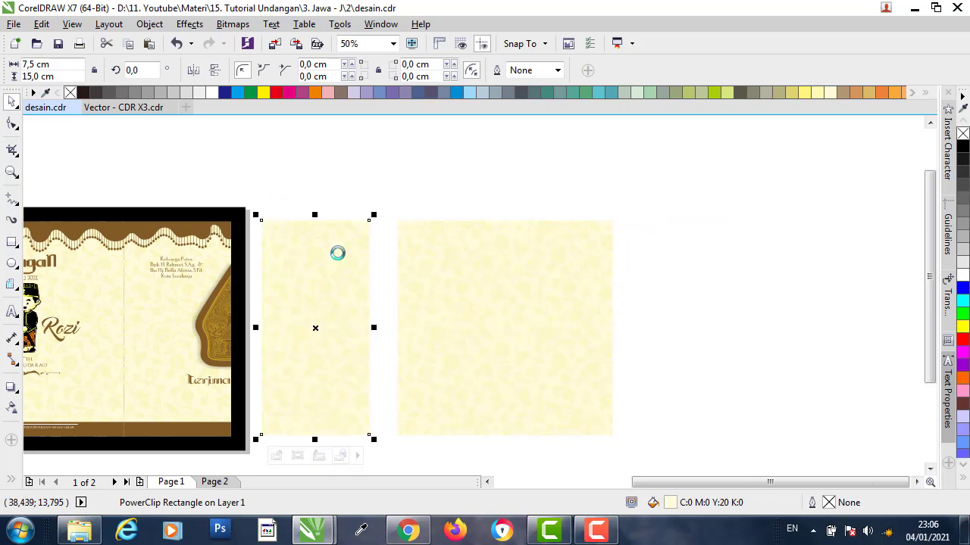
click(359, 195)
click(335, 236)
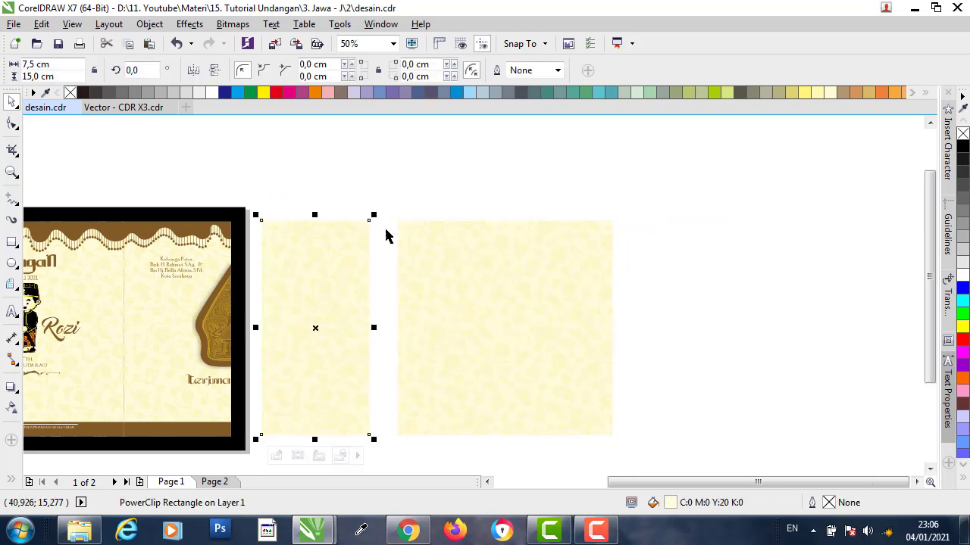
shift+click(435, 227)
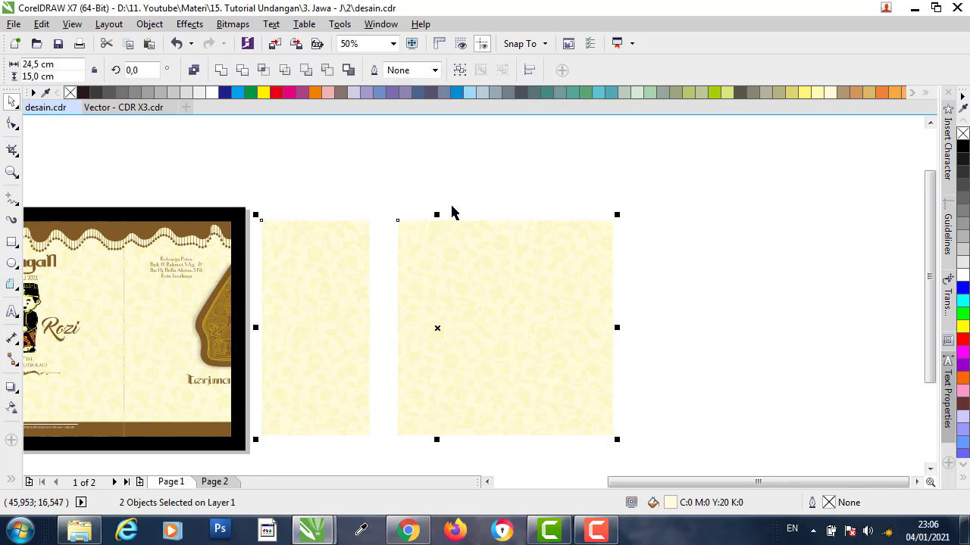
key(c)
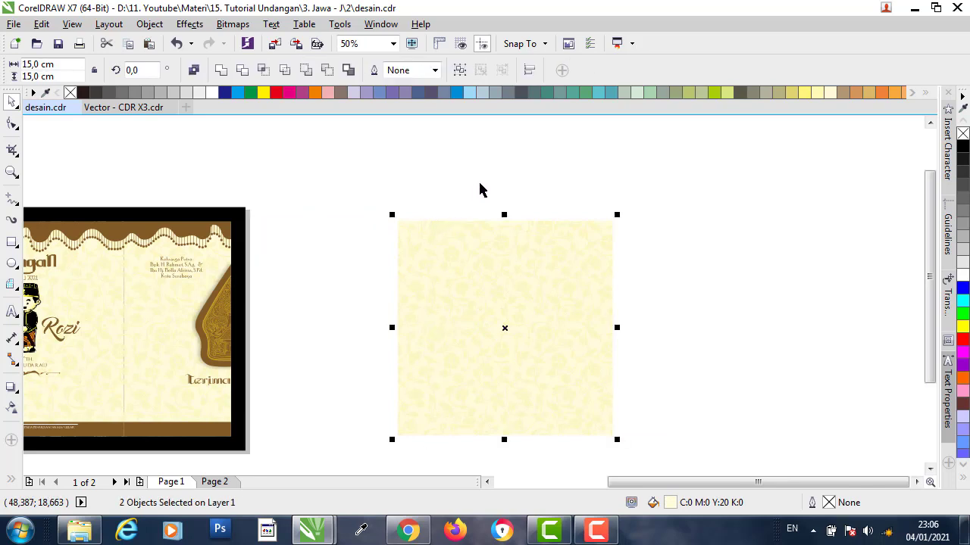
click(522, 201)
drag(540, 175, 368, 459)
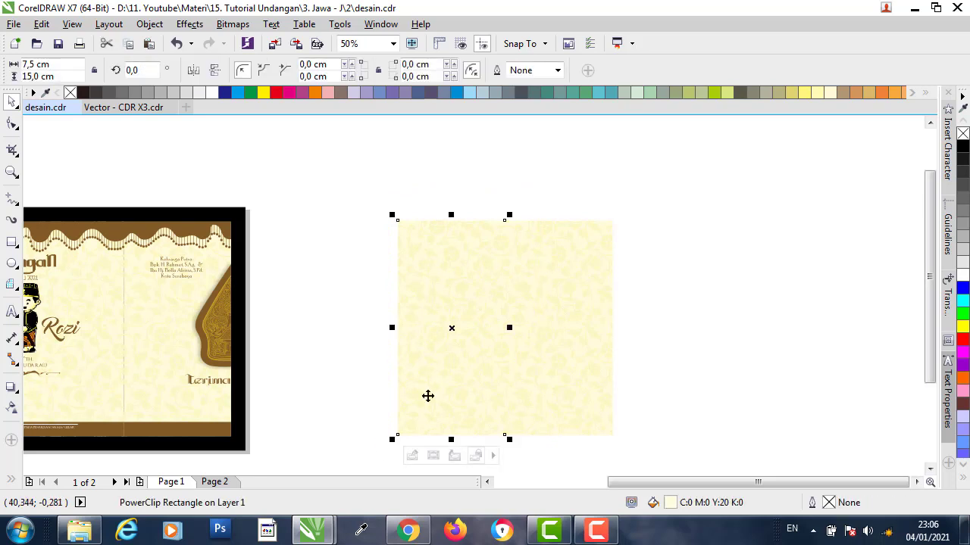
drag(511, 328, 329, 330)
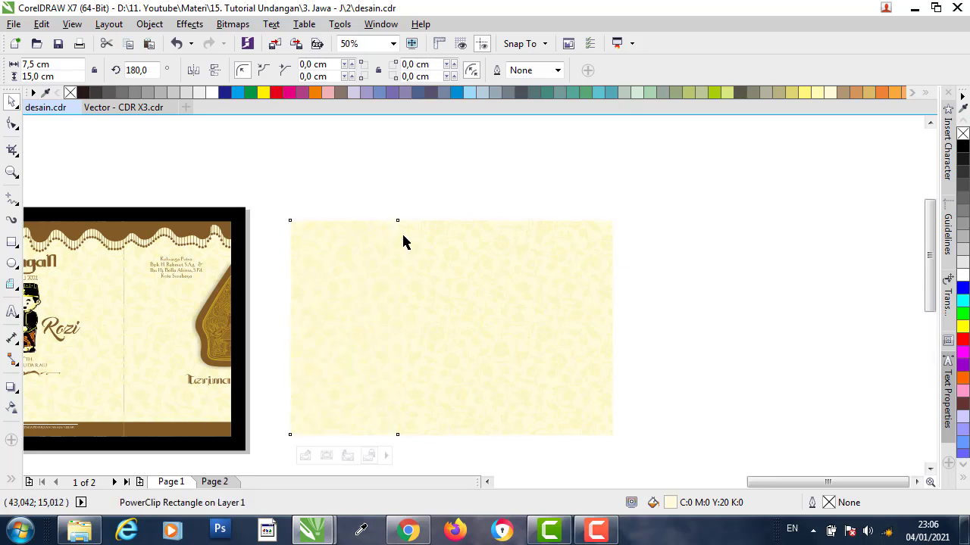
- Flip the floral pattern inside the left 7.5 × 15 cm strip horizontally to match the square
scroll(402, 241, up, 2)
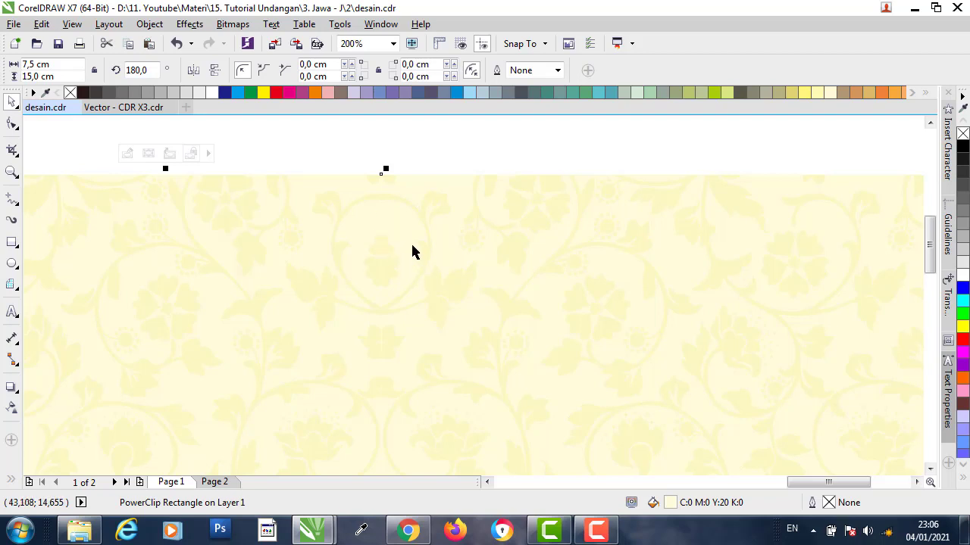
click(130, 157)
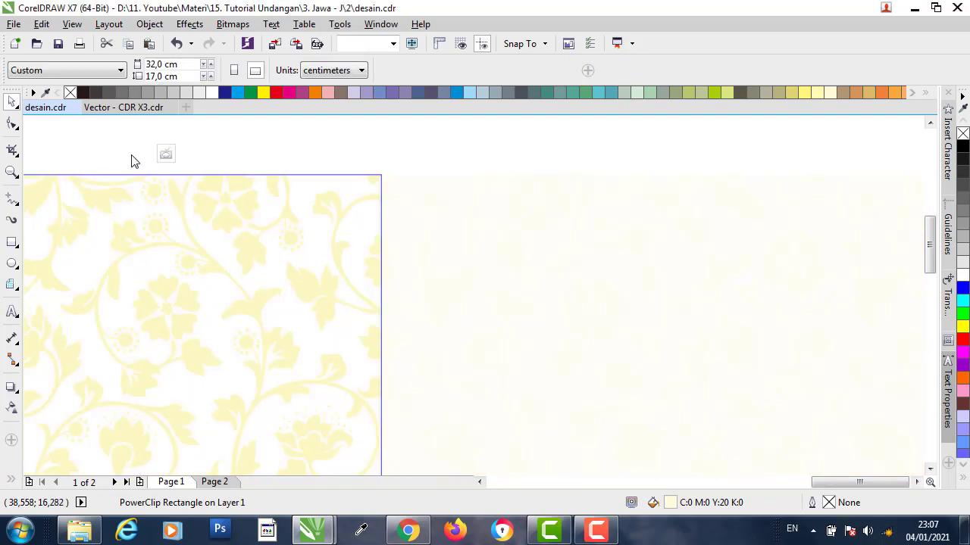
click(237, 188)
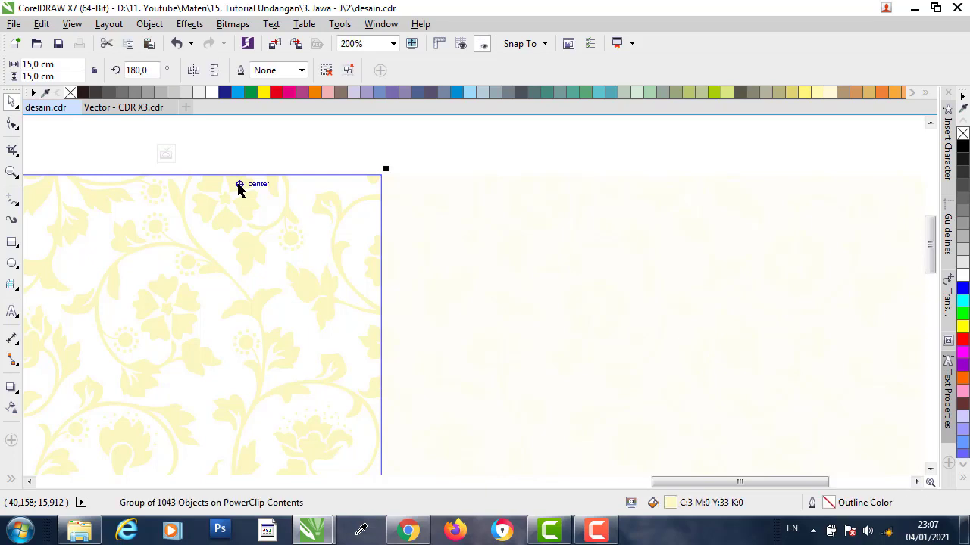
click(193, 70)
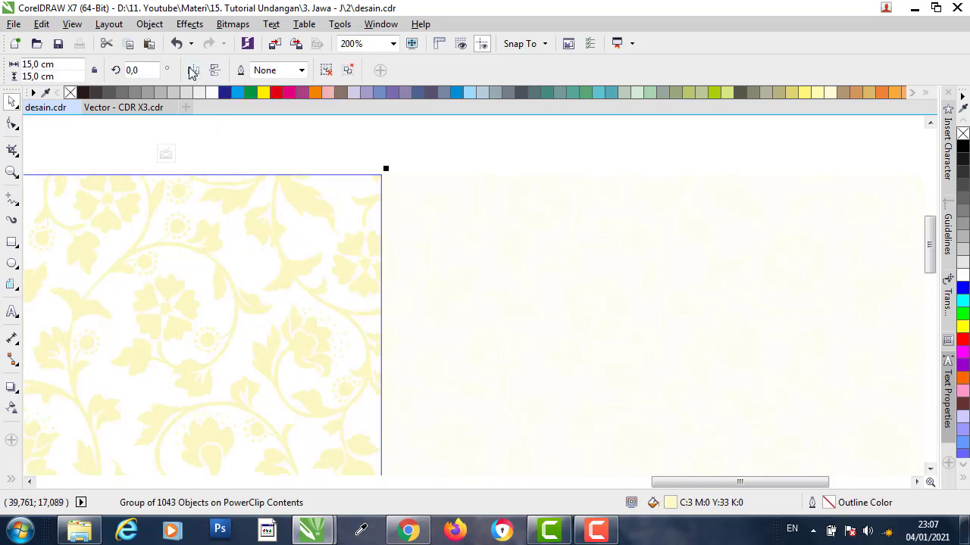
click(166, 155)
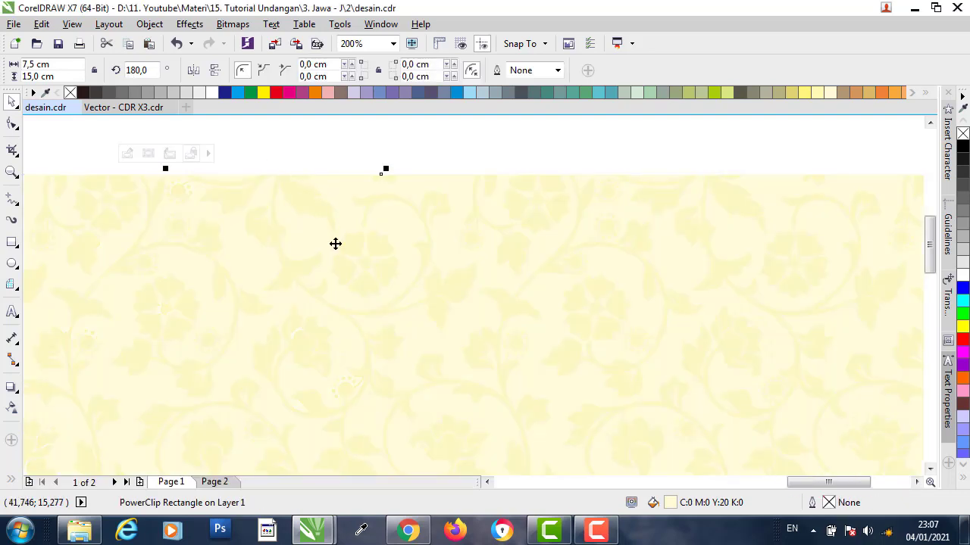
scroll(382, 252, up, 2)
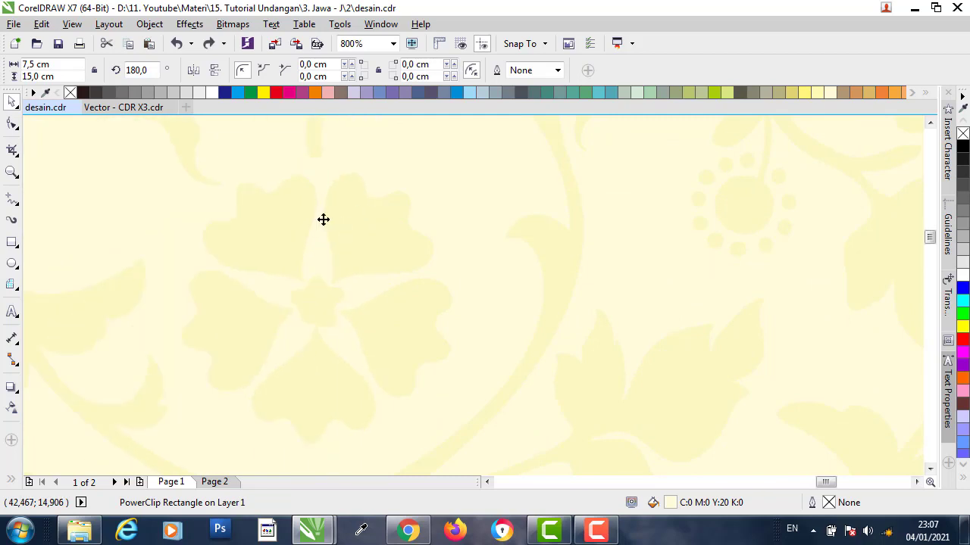
scroll(323, 219, down, 4)
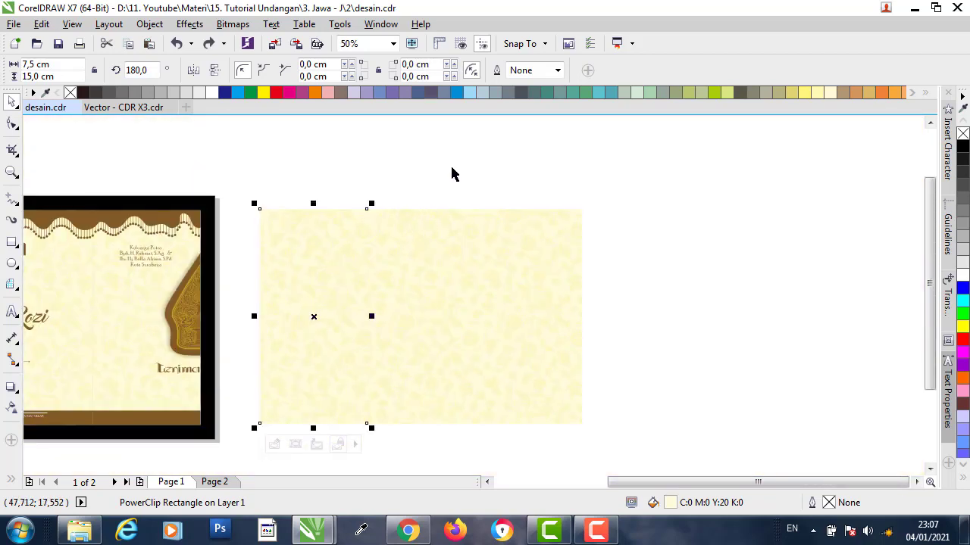
- Copy the brown scalloped valance border from Vector - CDR X3.cdr
click(471, 176)
scroll(534, 230, down, 1)
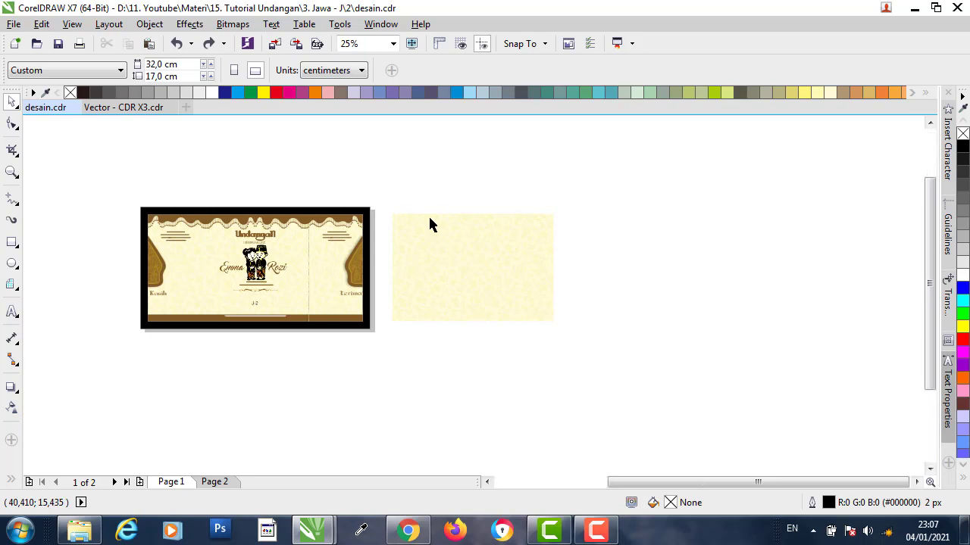
scroll(428, 219, up, 1)
click(256, 220)
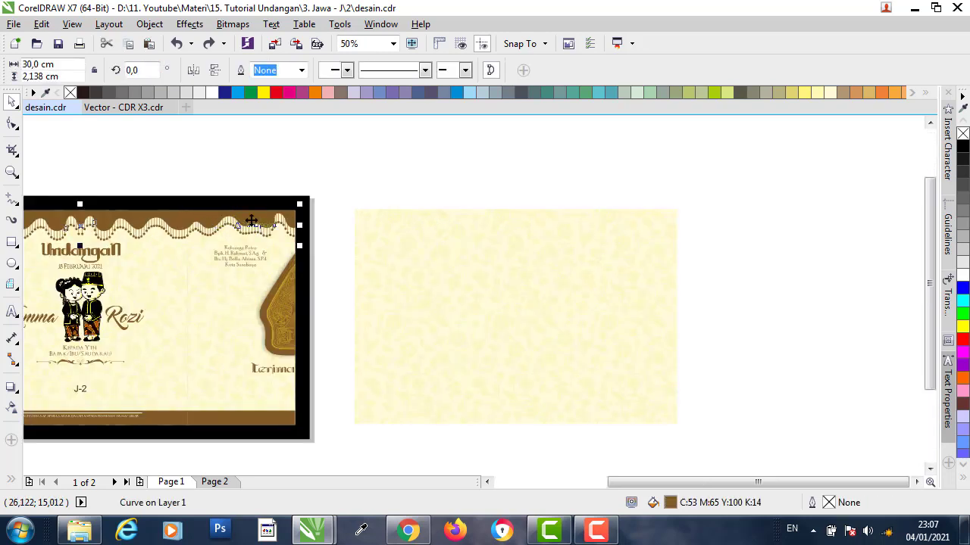
click(121, 110)
click(566, 193)
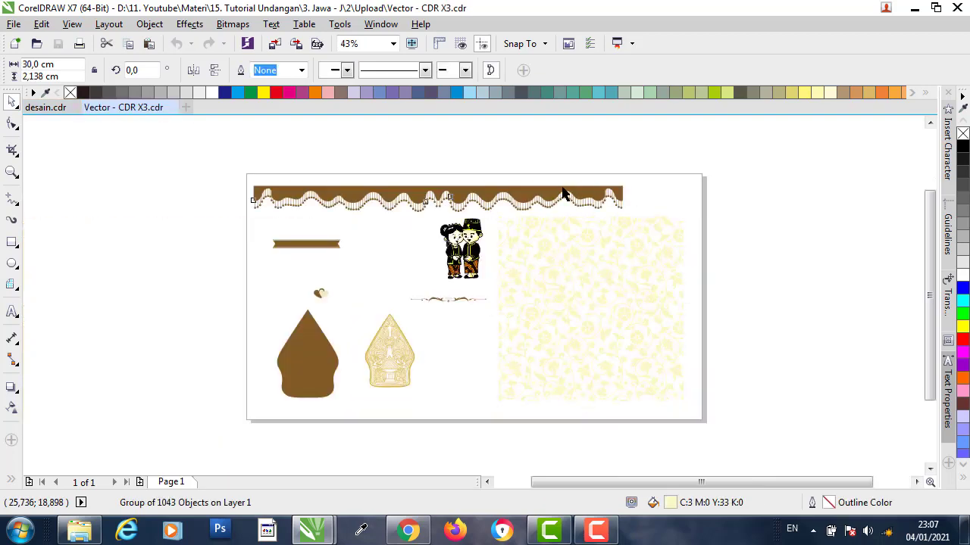
right_click(542, 198)
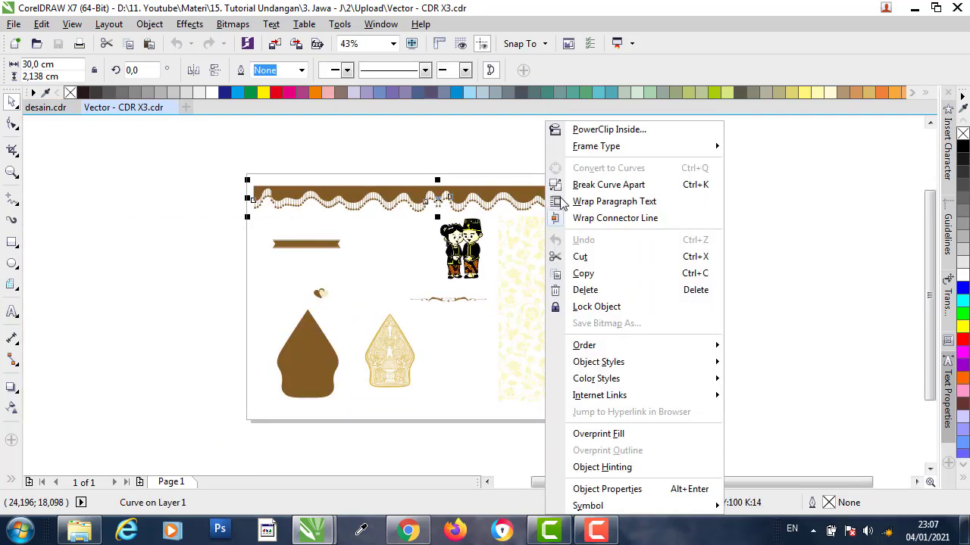
click(587, 271)
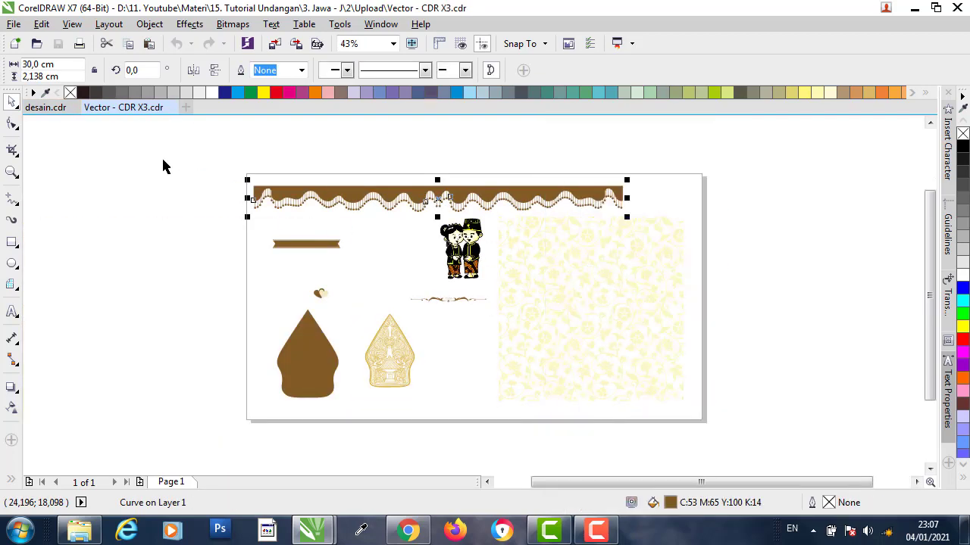
- Paste the valance border into desain.cdr and place it above the cream panel
click(46, 107)
click(533, 156)
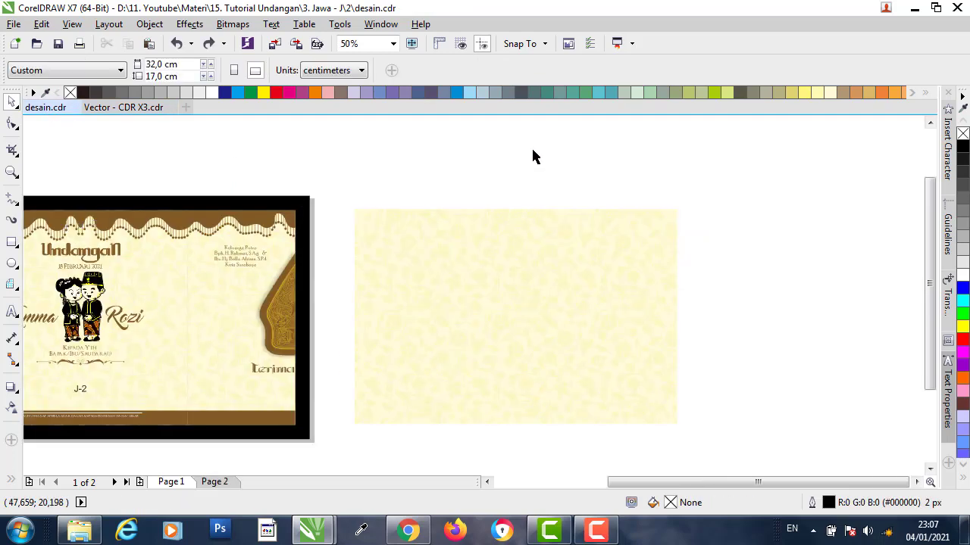
right_click(529, 165)
click(568, 262)
drag(553, 177, 639, 199)
scroll(586, 219, down, 1)
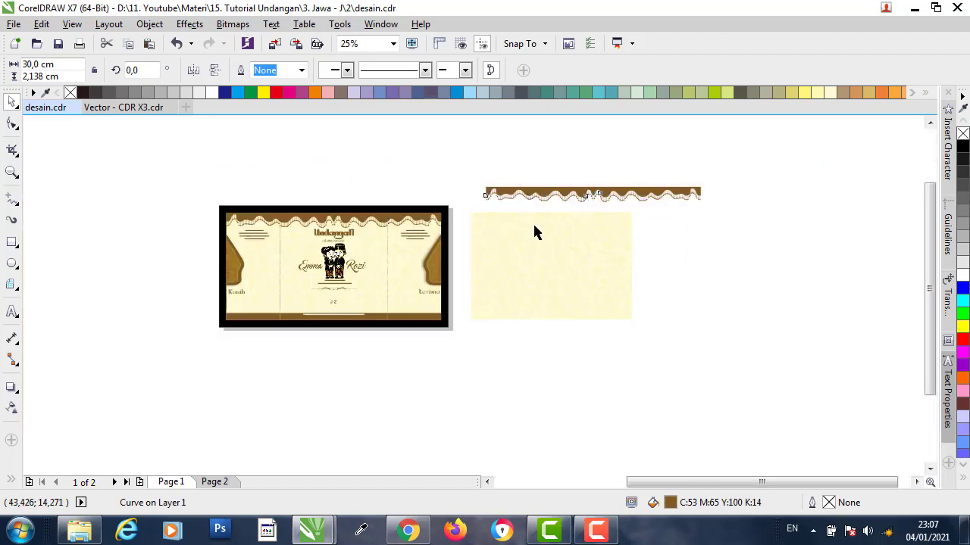
- Place a mirrored copy of the half-width floral panel directly to its right
scroll(531, 226, up, 1)
click(574, 236)
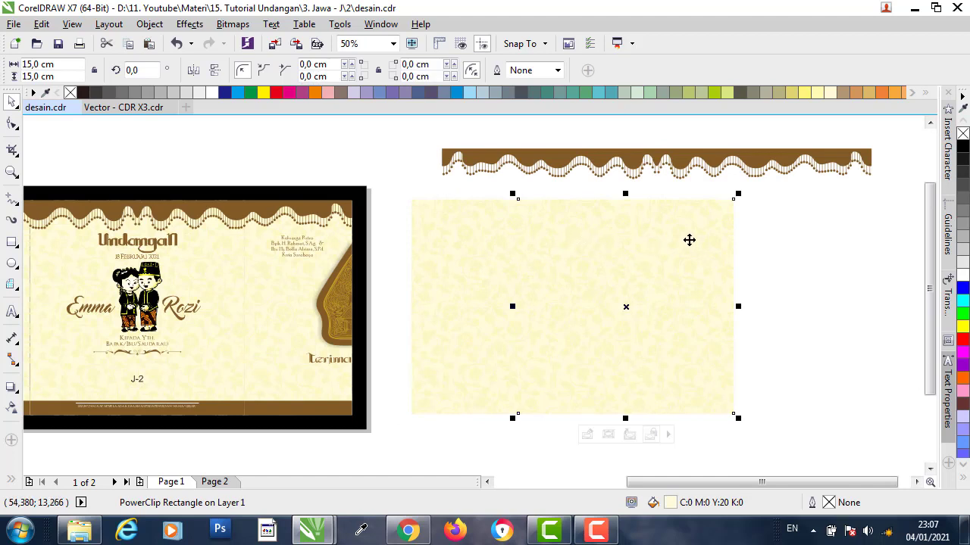
drag(629, 265, 700, 318)
key(ctrl+z)
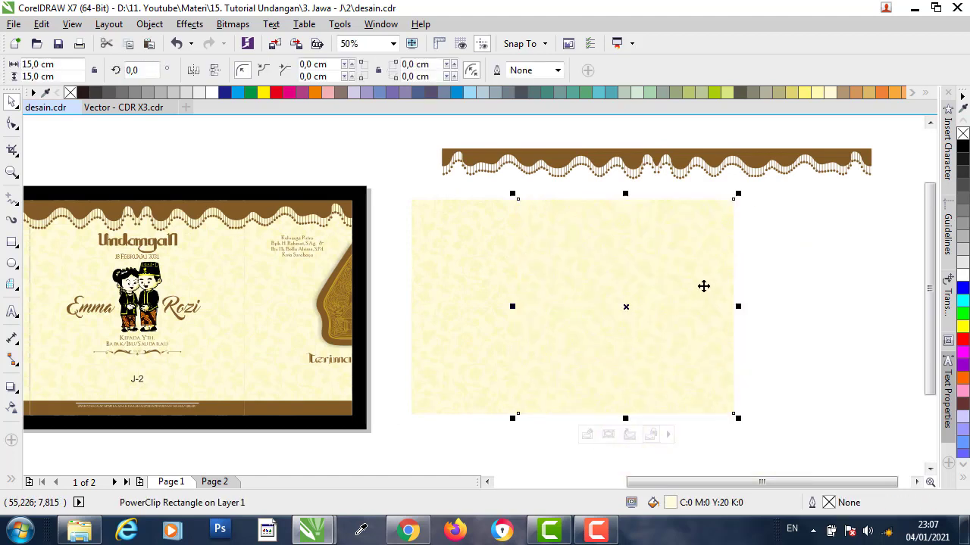
click(835, 238)
click(447, 237)
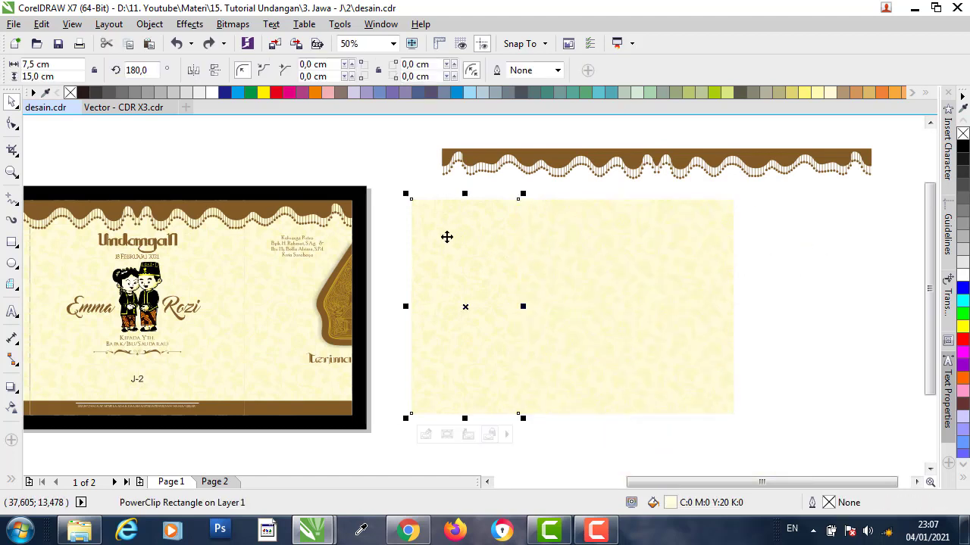
drag(447, 237, 809, 237)
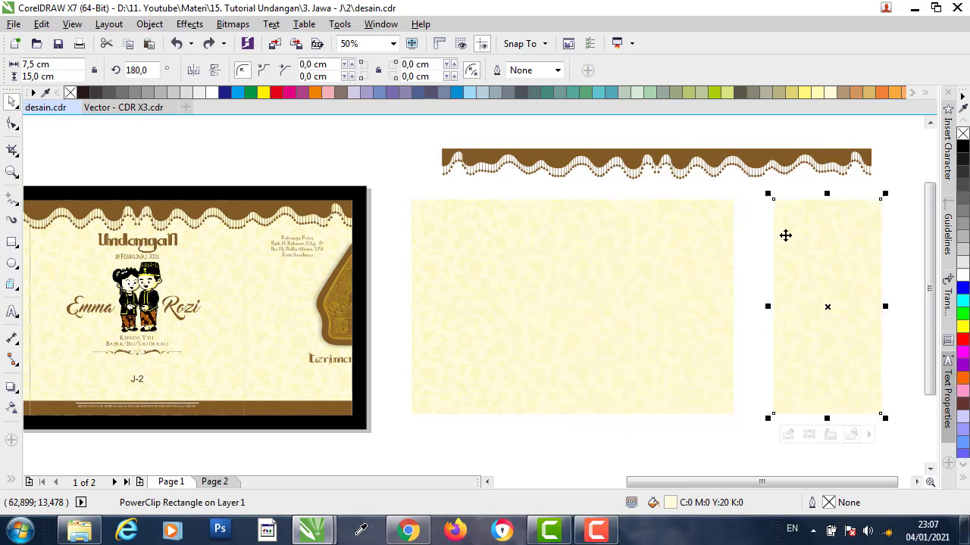
key(ctrl+z)
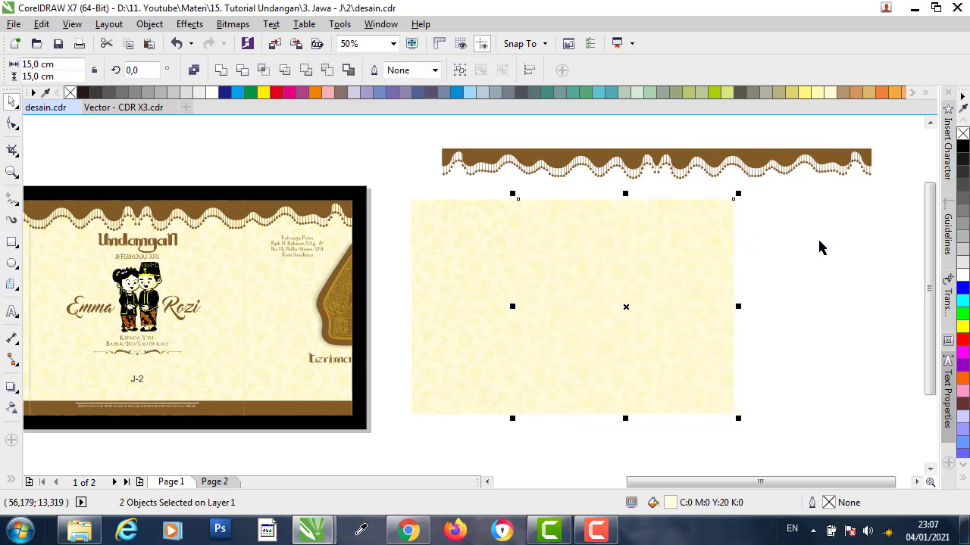
click(818, 242)
drag(640, 393, 550, 454)
drag(625, 306, 822, 302)
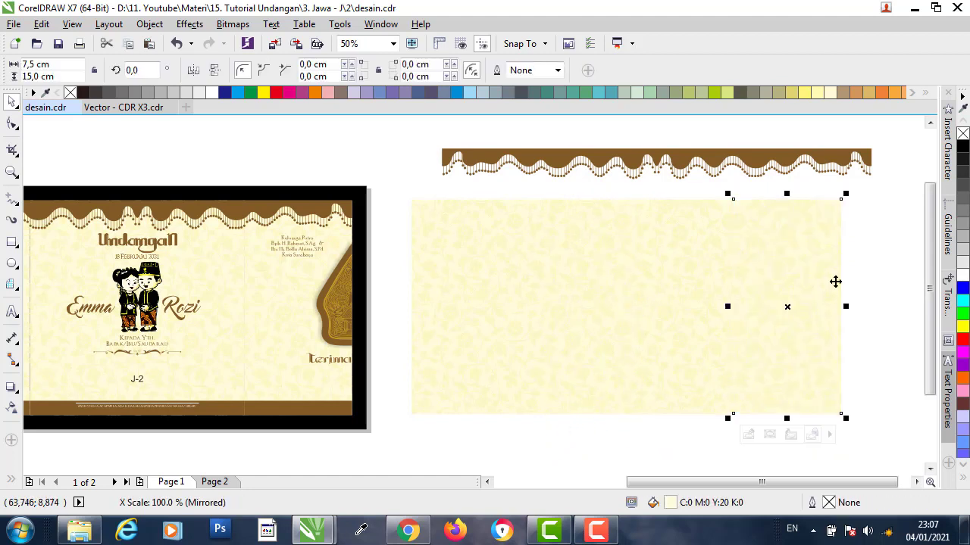
- Mirror the floral pattern inside the copied panel horizontally so it reads upright
scroll(807, 246, up, 2)
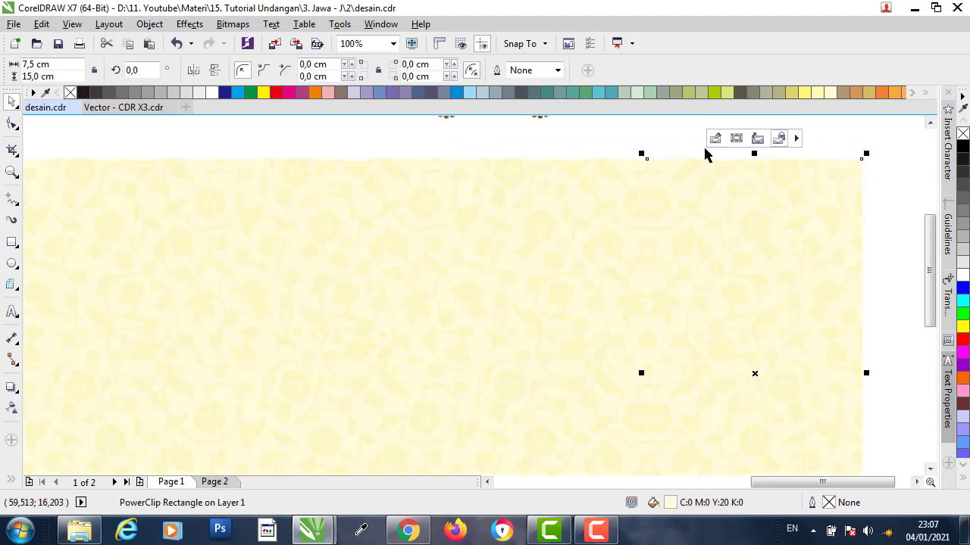
click(716, 140)
click(700, 191)
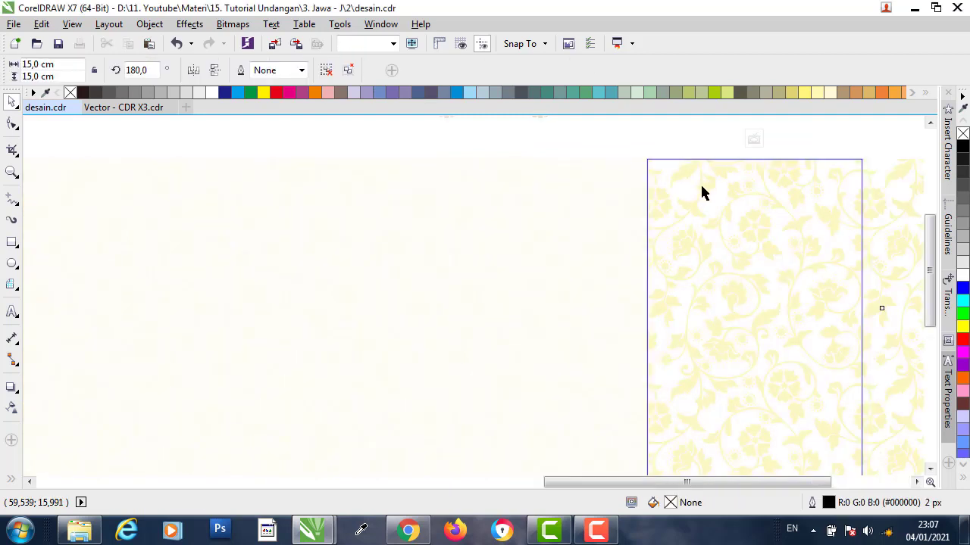
click(202, 71)
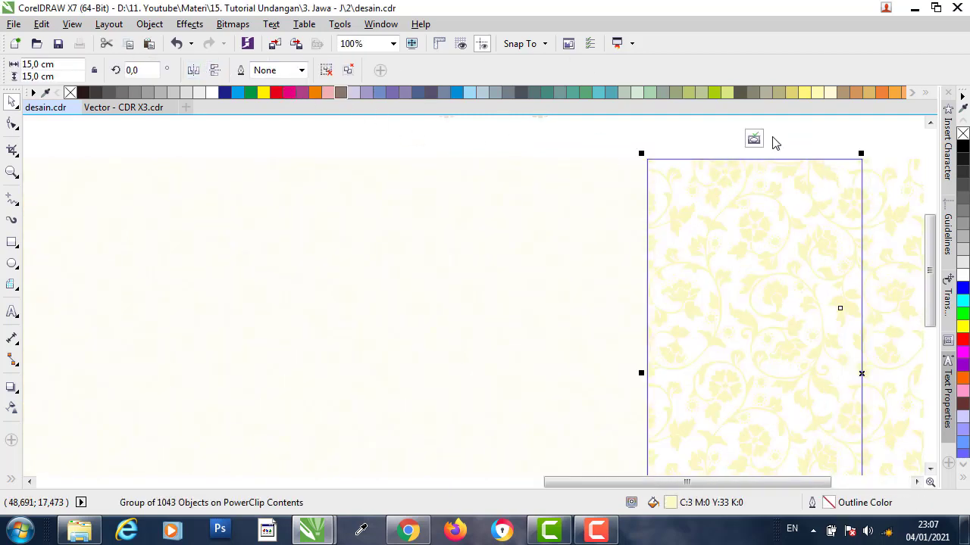
click(752, 139)
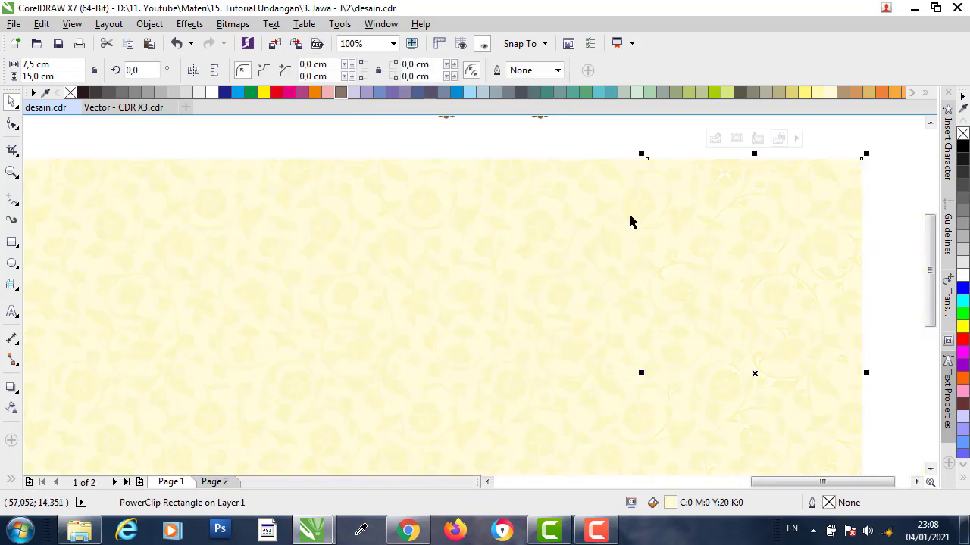
scroll(644, 234, down, 2)
click(576, 185)
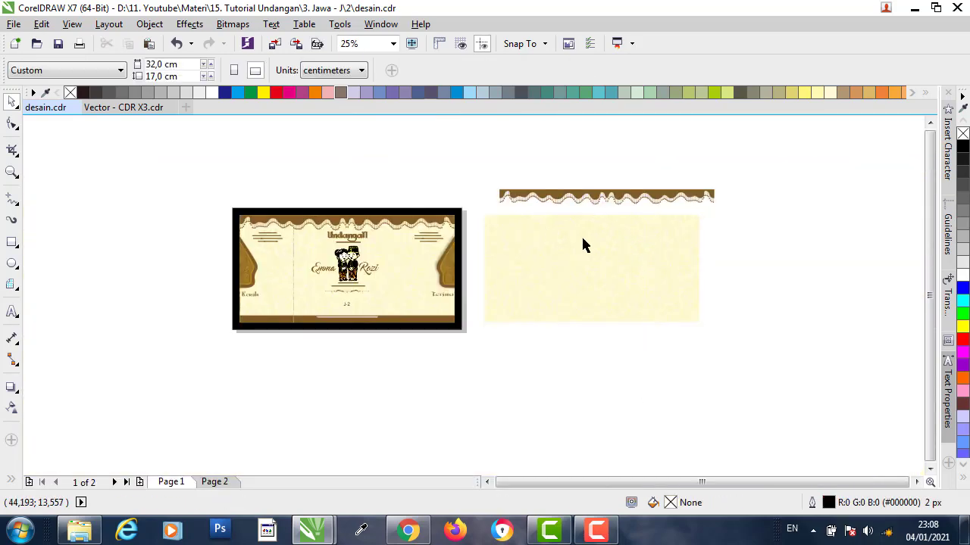
- Centre the scalloped border horizontally over the cream panel and align it to the top edge
scroll(578, 244, up, 1)
click(443, 243)
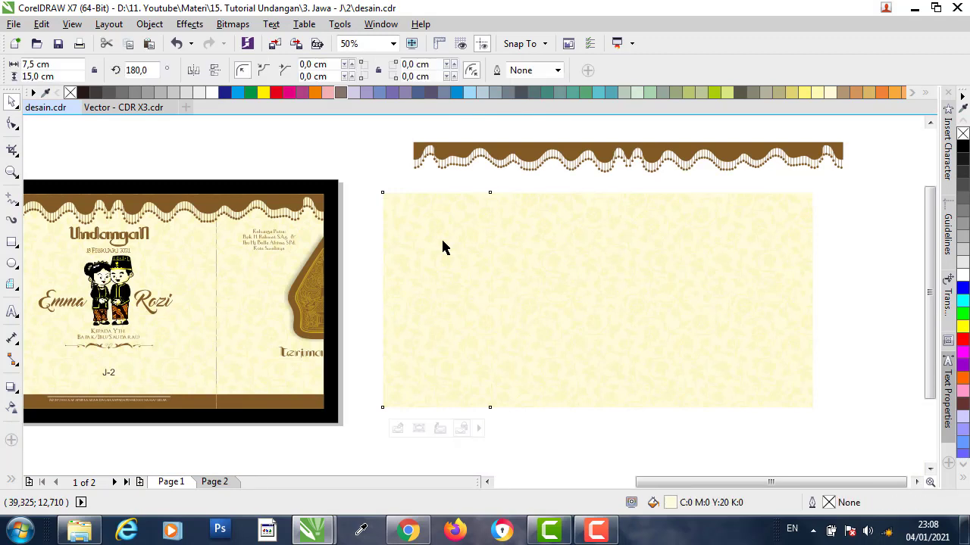
shift+click(777, 228)
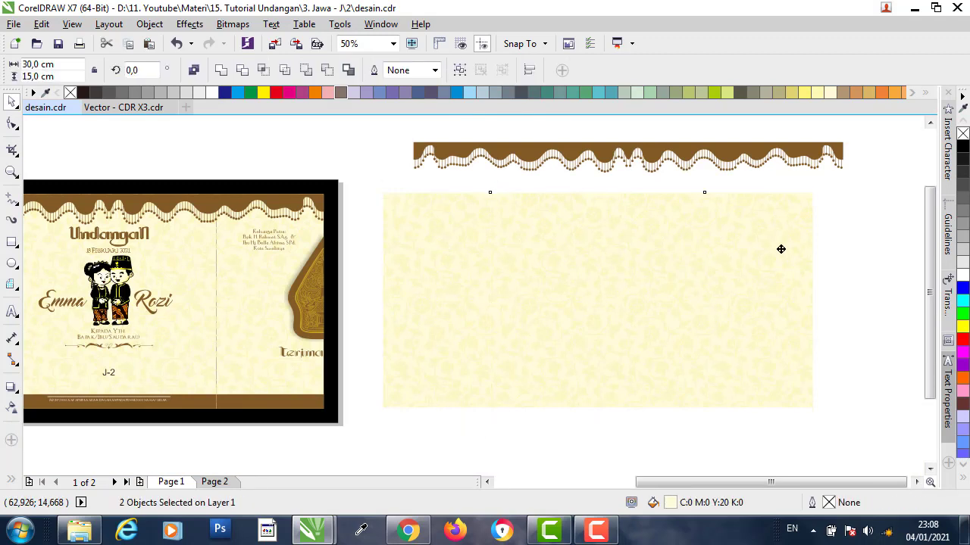
drag(781, 247, 773, 318)
click(636, 249)
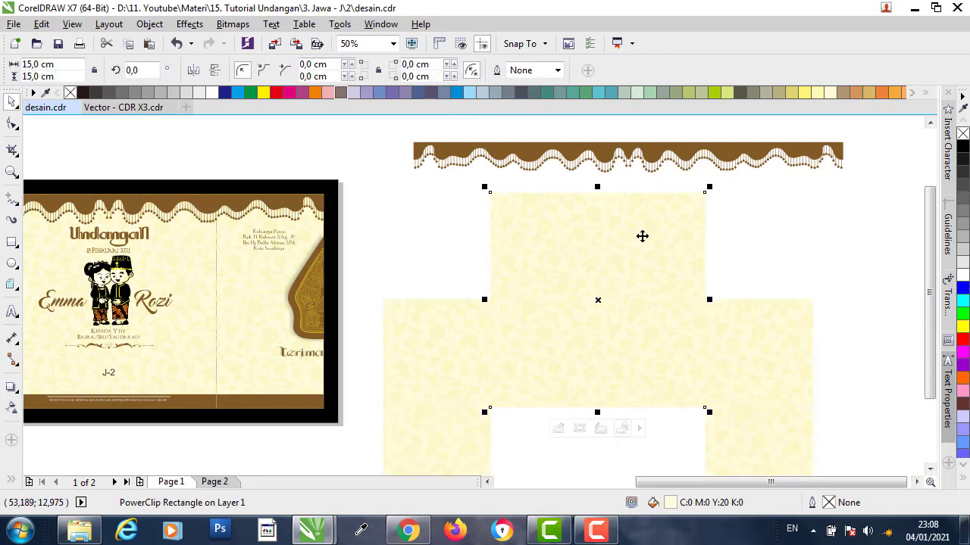
key(ctrl+z)
click(618, 436)
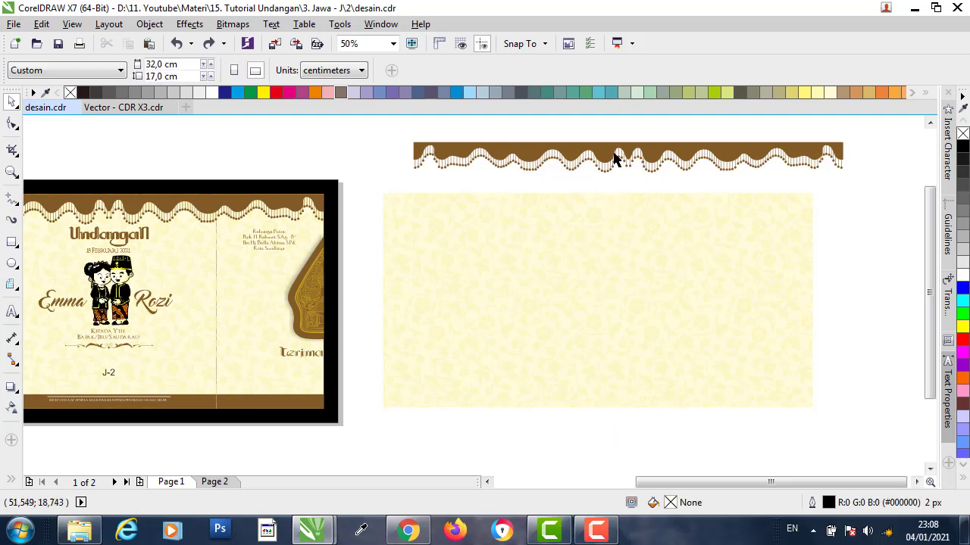
drag(615, 159, 574, 153)
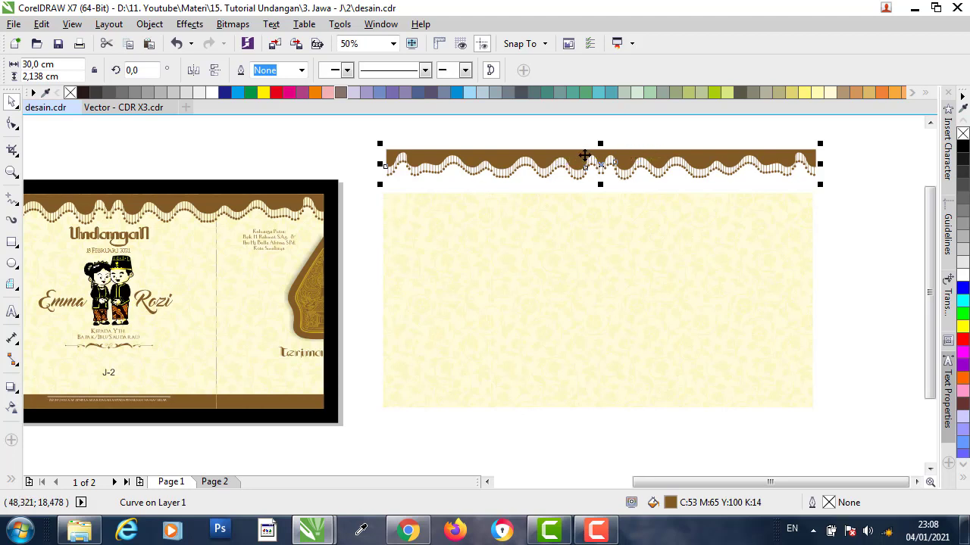
click(645, 146)
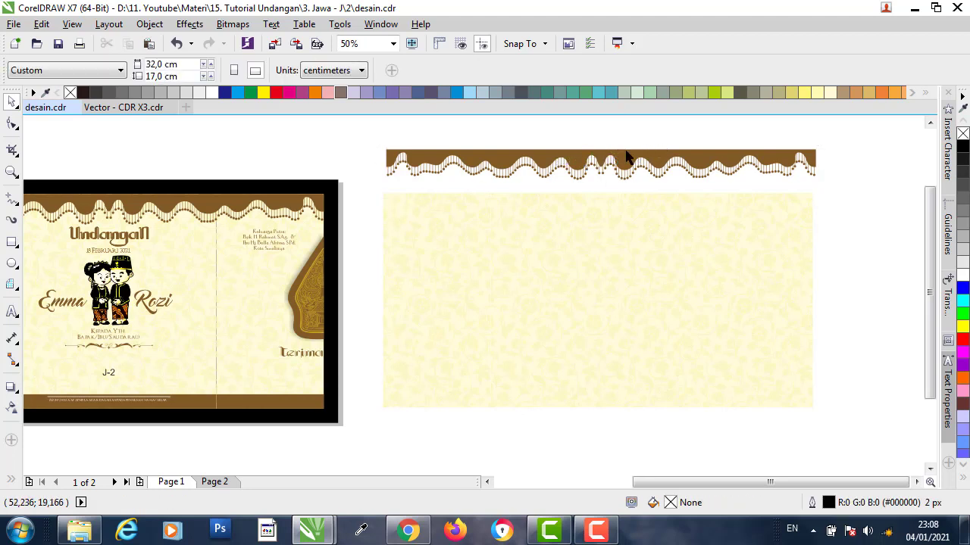
click(626, 160)
click(643, 147)
click(628, 161)
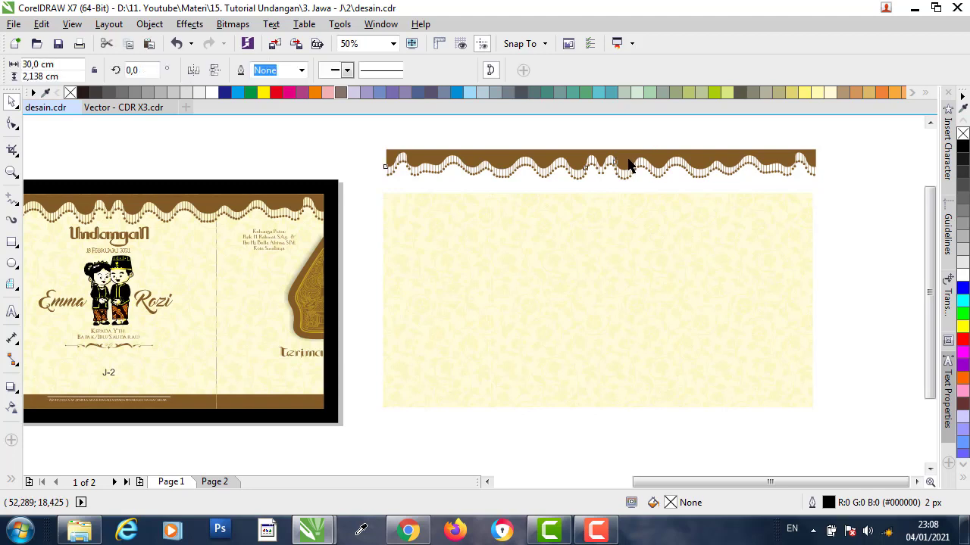
shift+click(590, 222)
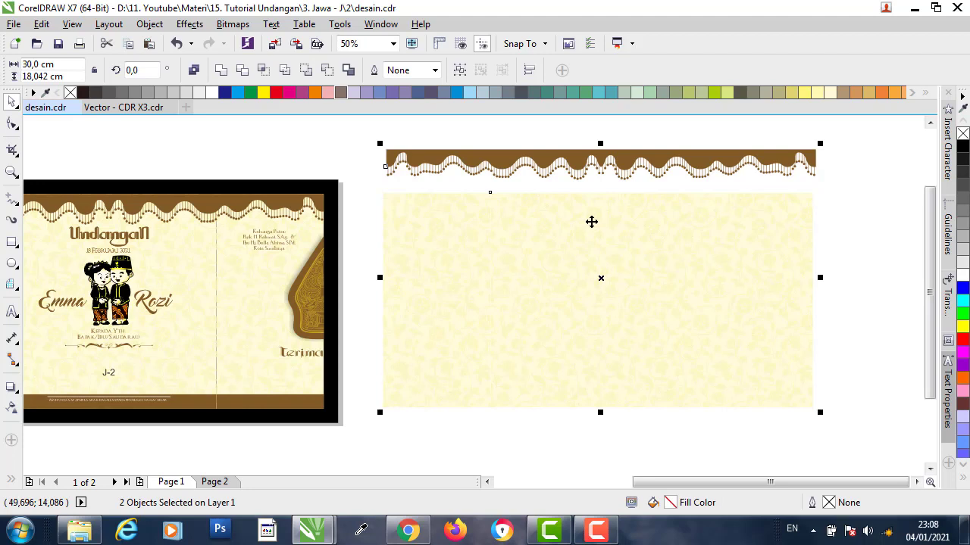
key(e)
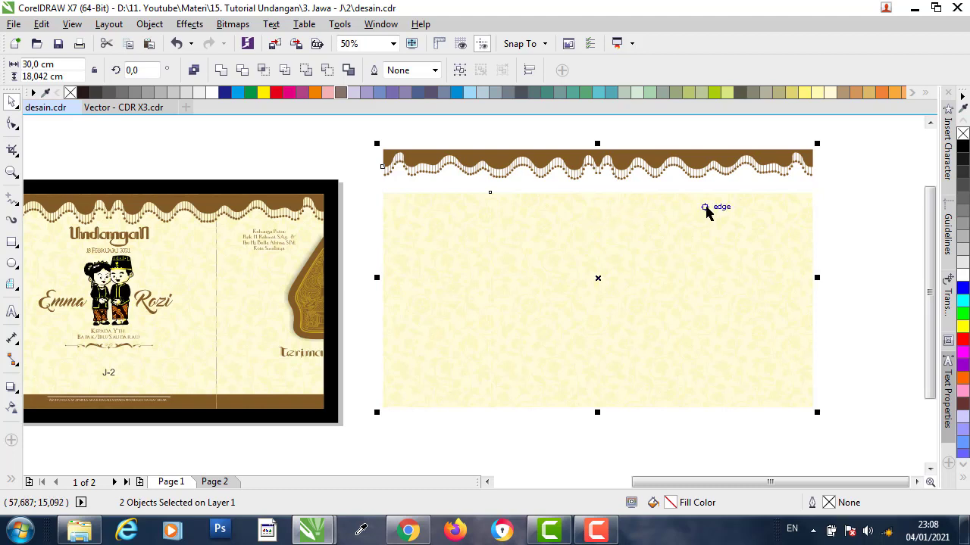
key(t)
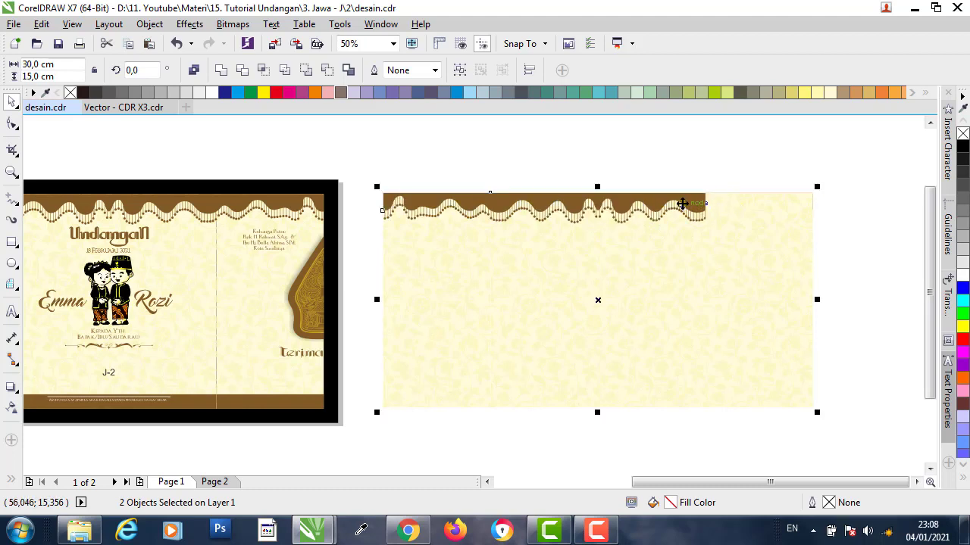
key(Escape)
- Place the brown border in front of the cream background with Order > In Front Of
scroll(701, 199, up, 7)
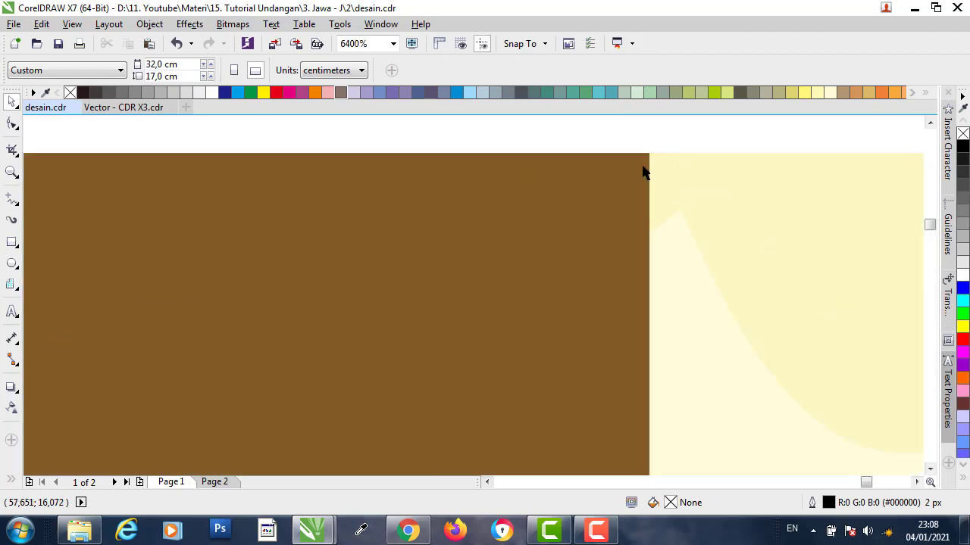
drag(638, 168, 587, 212)
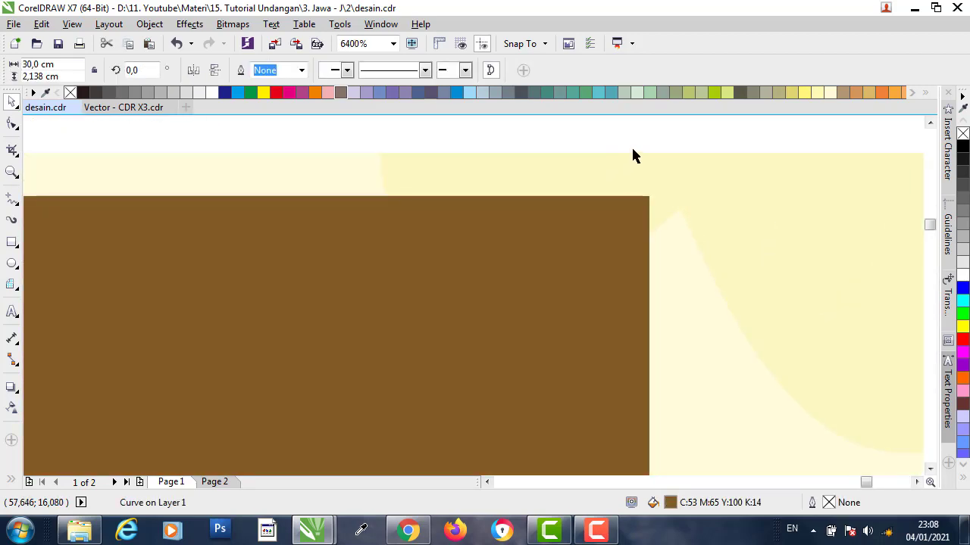
key(ctrl+z)
scroll(640, 167, down, 6)
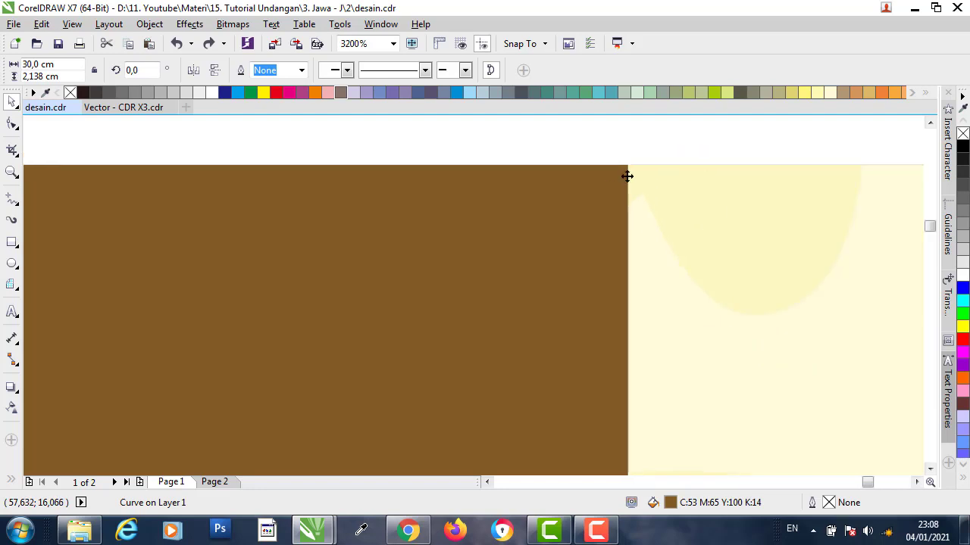
scroll(684, 182, down, 1)
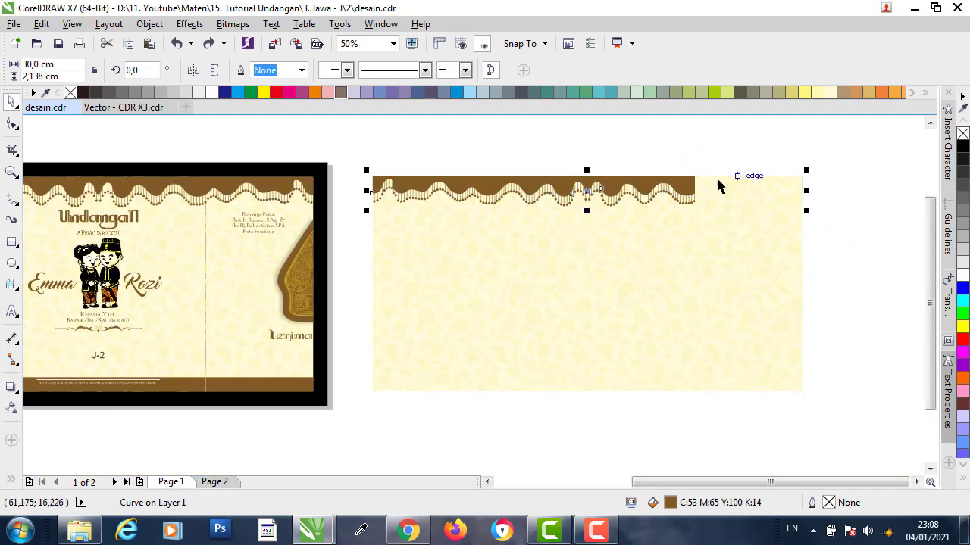
click(741, 154)
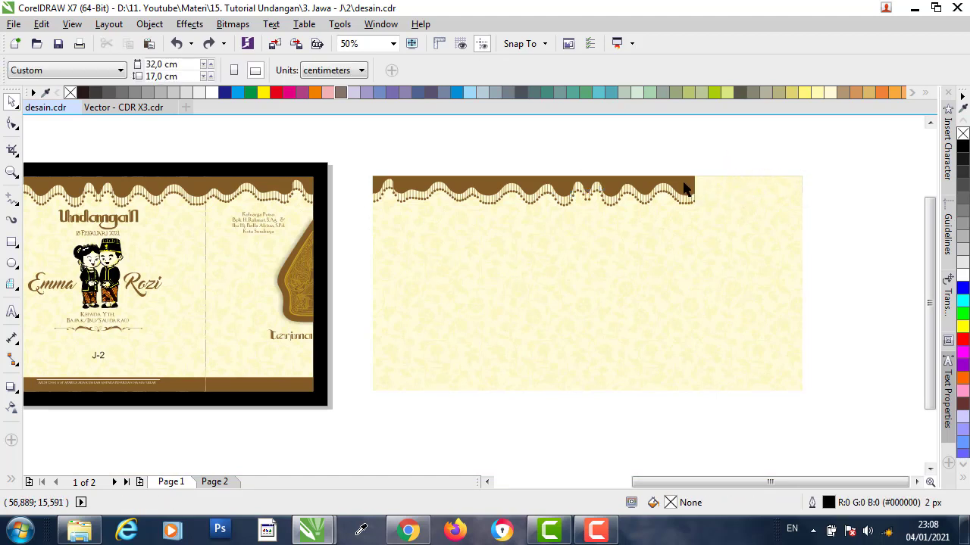
click(684, 188)
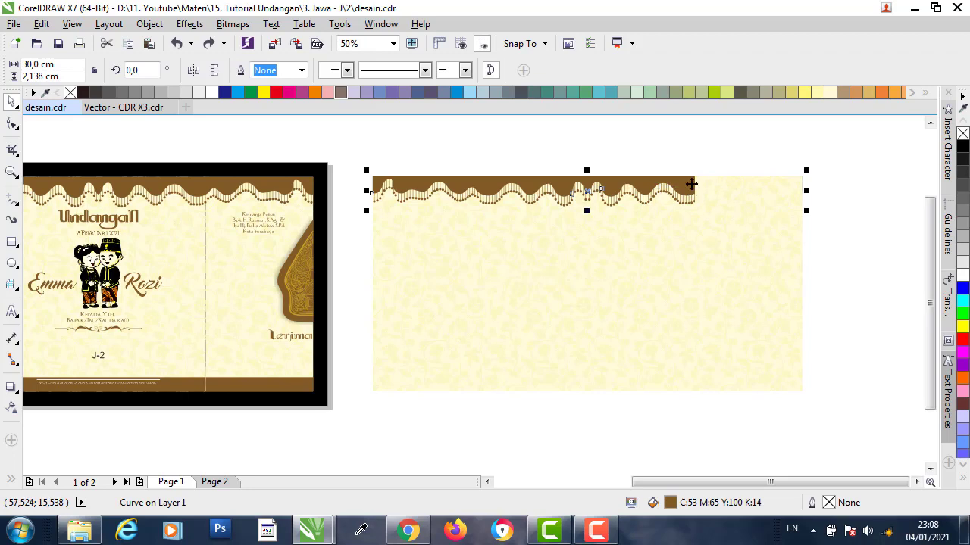
right_click(686, 183)
mouse_move(750, 348)
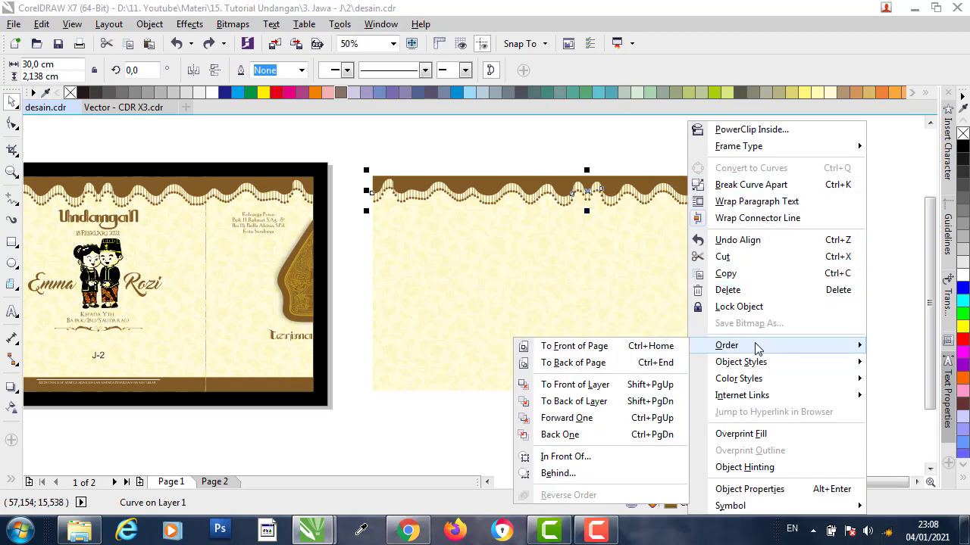
click(584, 458)
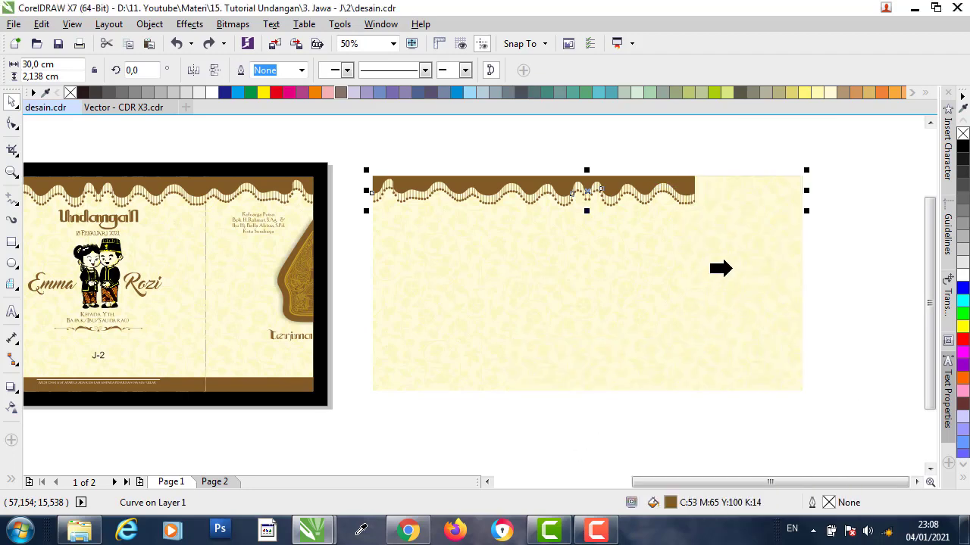
click(731, 270)
click(691, 155)
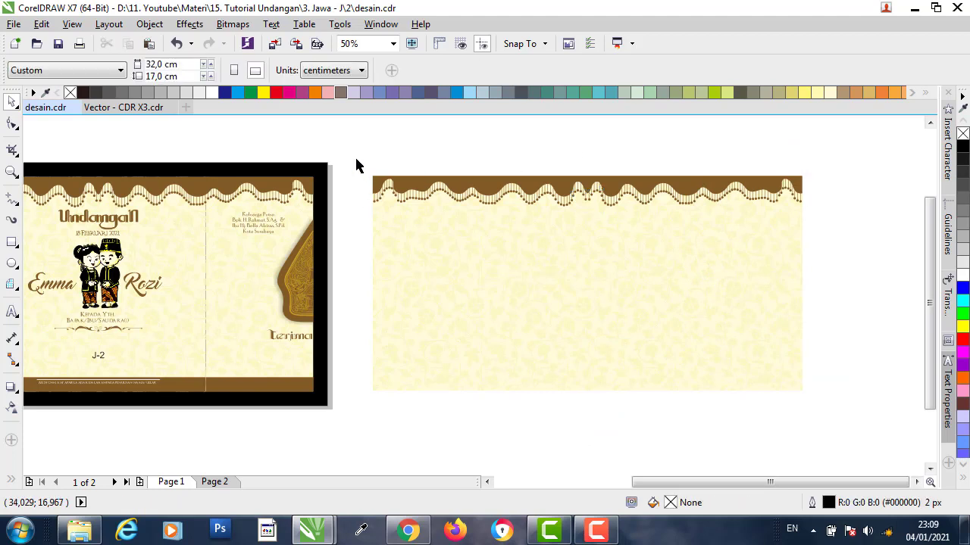
drag(761, 348, 813, 269)
scroll(222, 388, up, 4)
click(287, 369)
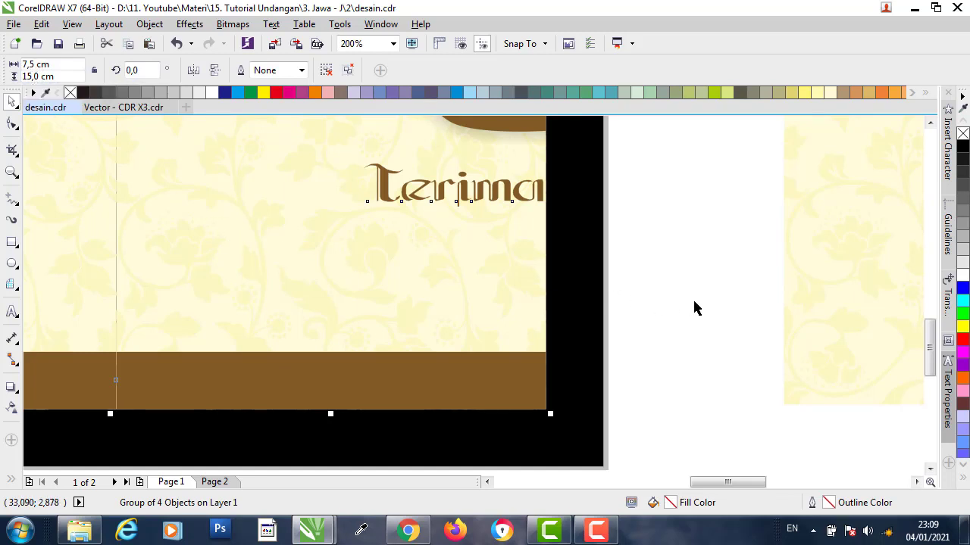
click(627, 331)
click(481, 382)
click(326, 70)
click(624, 154)
click(424, 365)
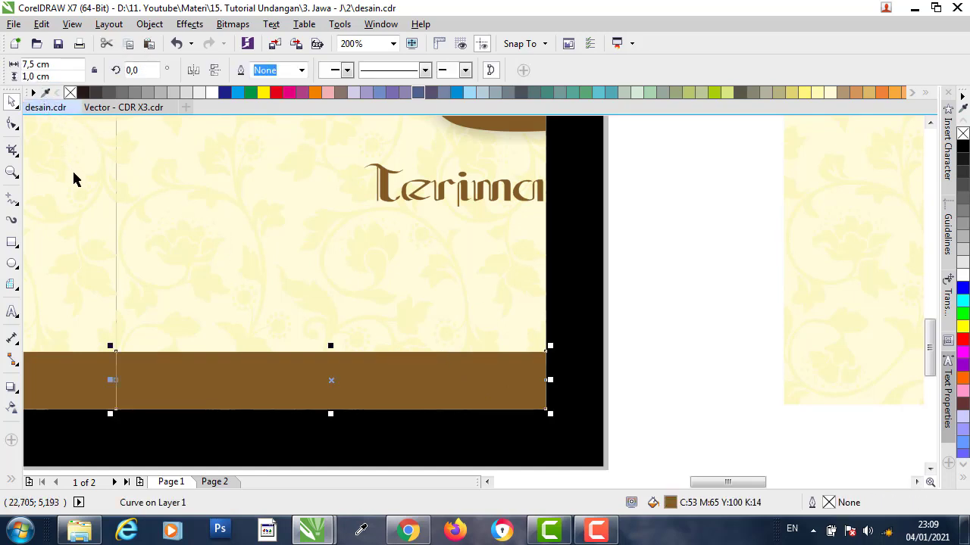
scroll(83, 182, down, 2)
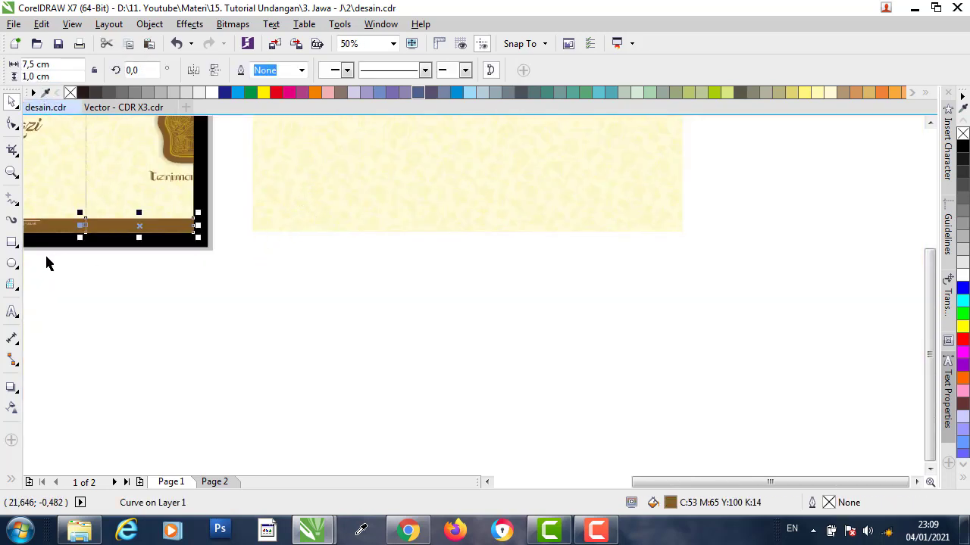
click(12, 241)
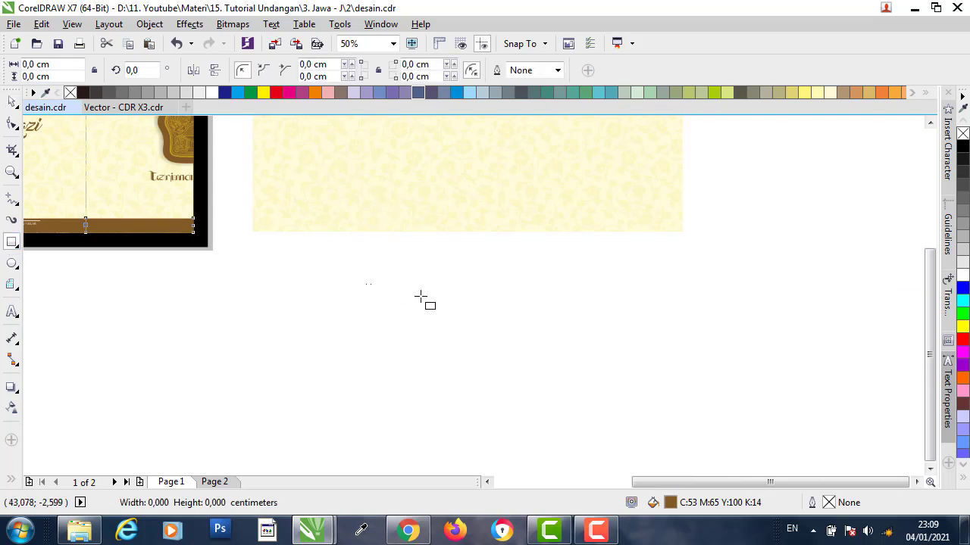
- Draw a 15 × 1 cm rectangle below the cream panel
drag(366, 284, 611, 311)
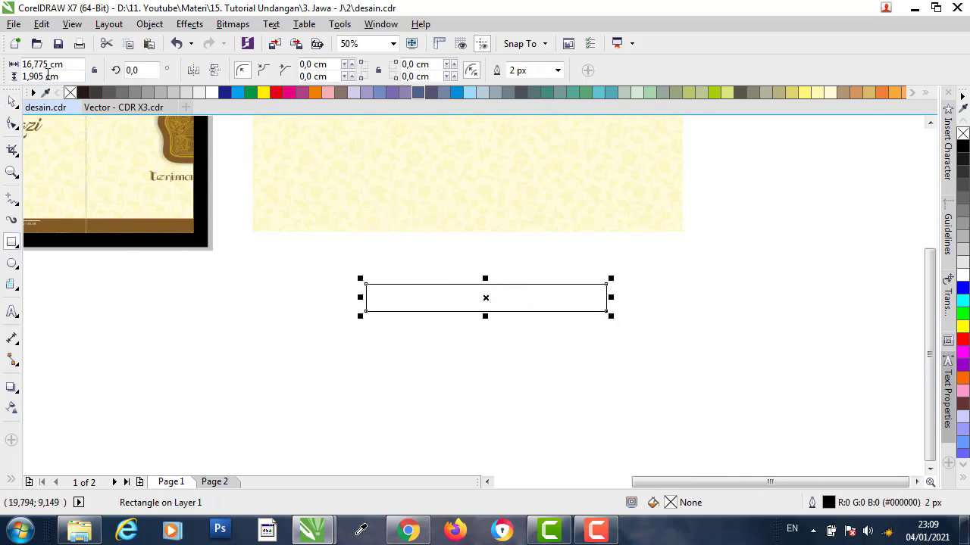
double_click(44, 76)
text(1)
key(Return)
double_click(44, 64)
text(15)
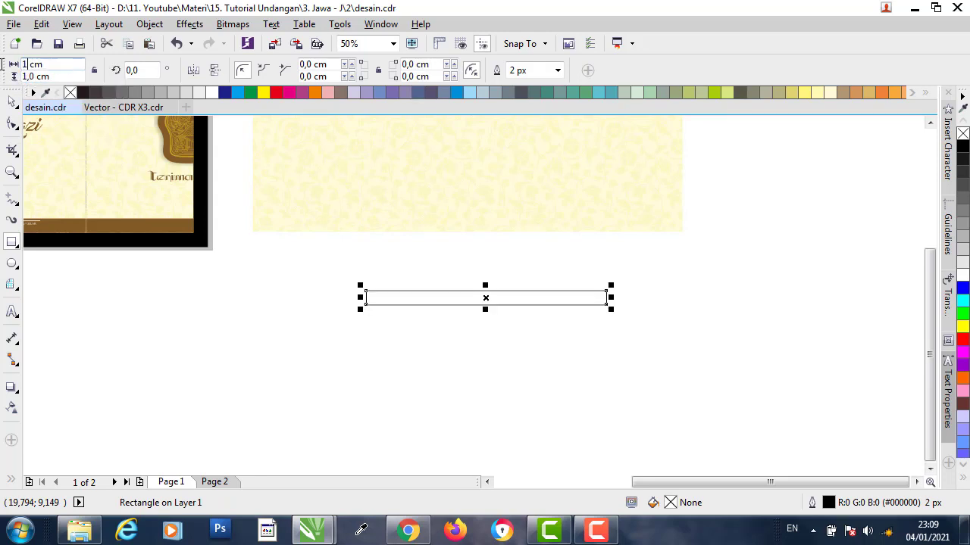
key(Return)
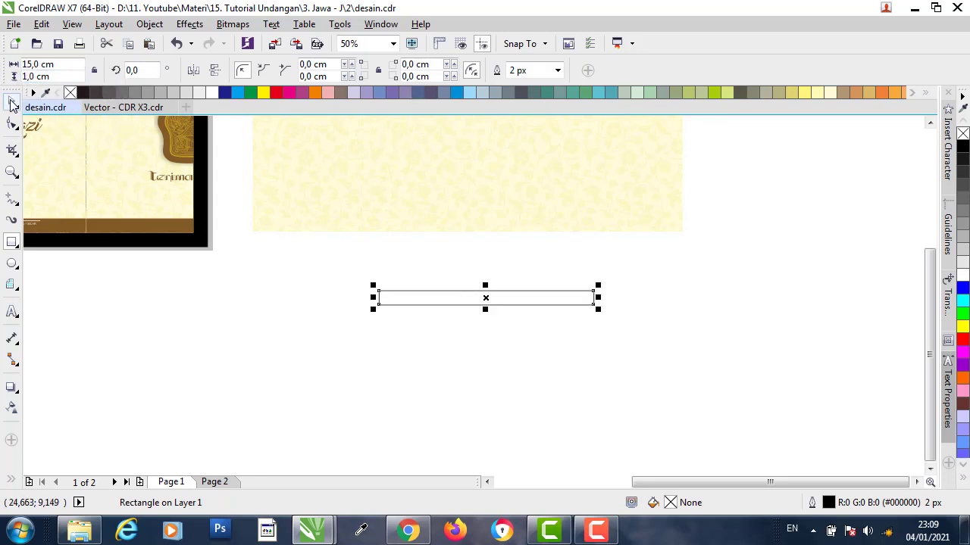
- Fill the rectangle with the reference's brown (C53 M65 Y100 K14) using the Color Eyedropper
key(i)
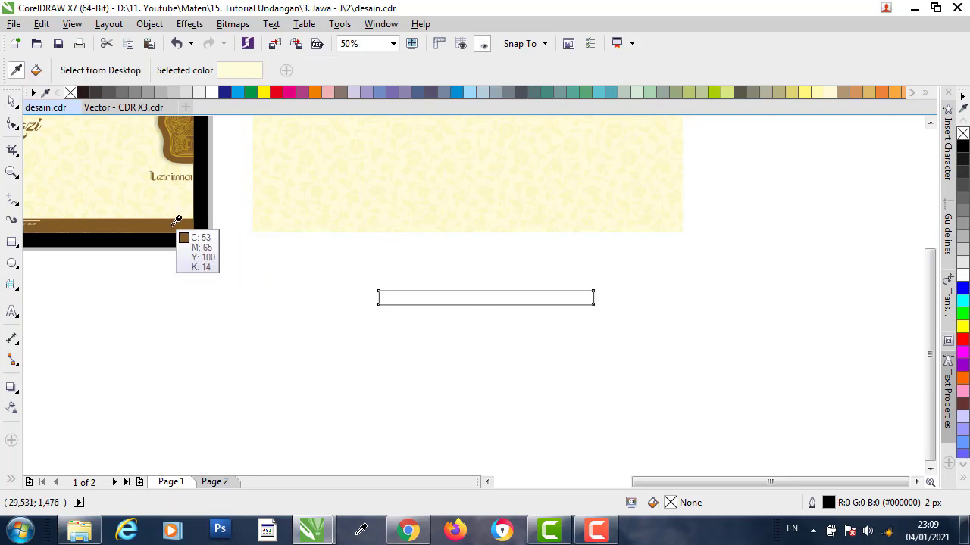
click(12, 100)
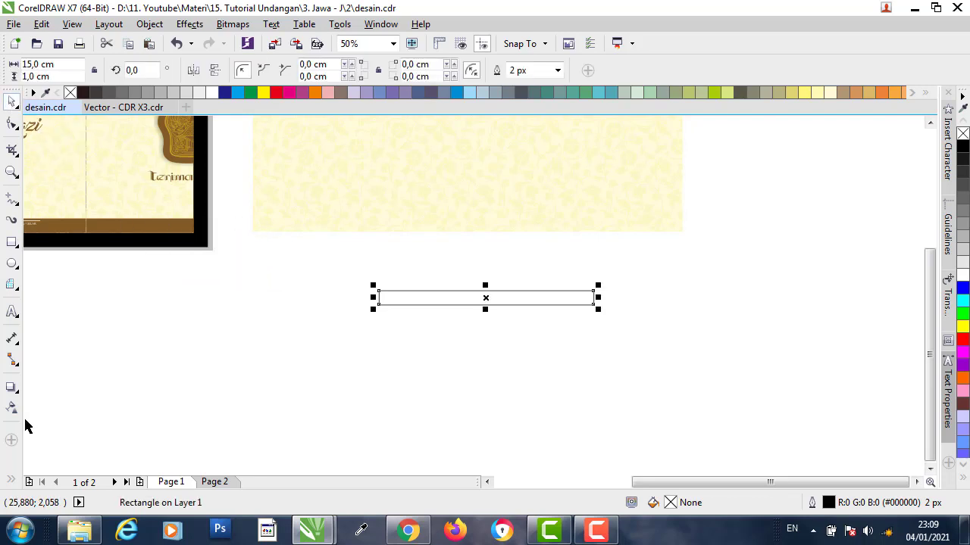
click(12, 478)
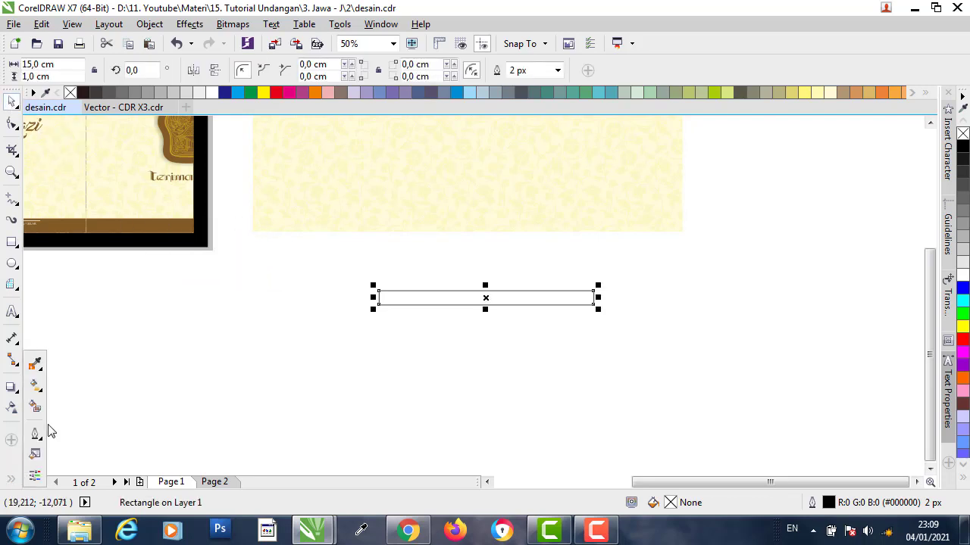
click(36, 365)
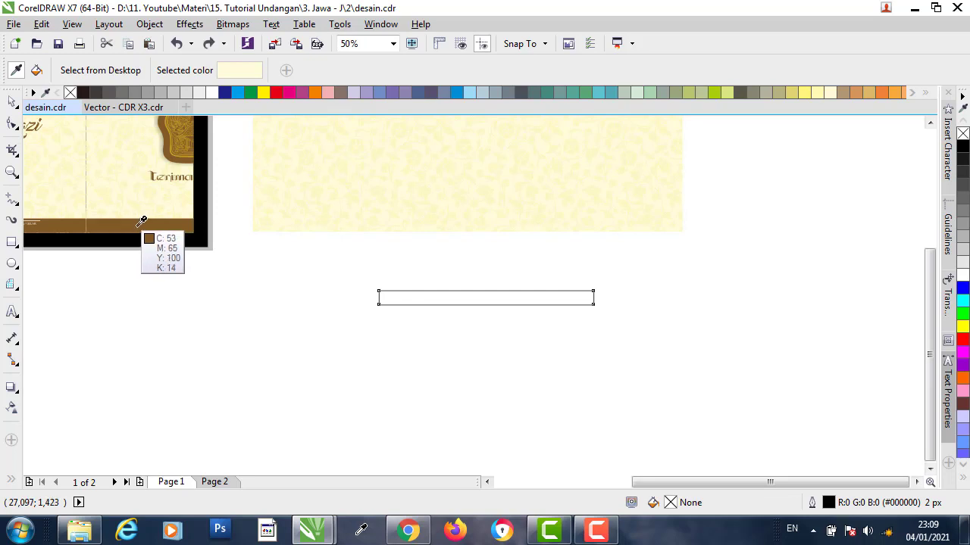
click(141, 224)
click(463, 295)
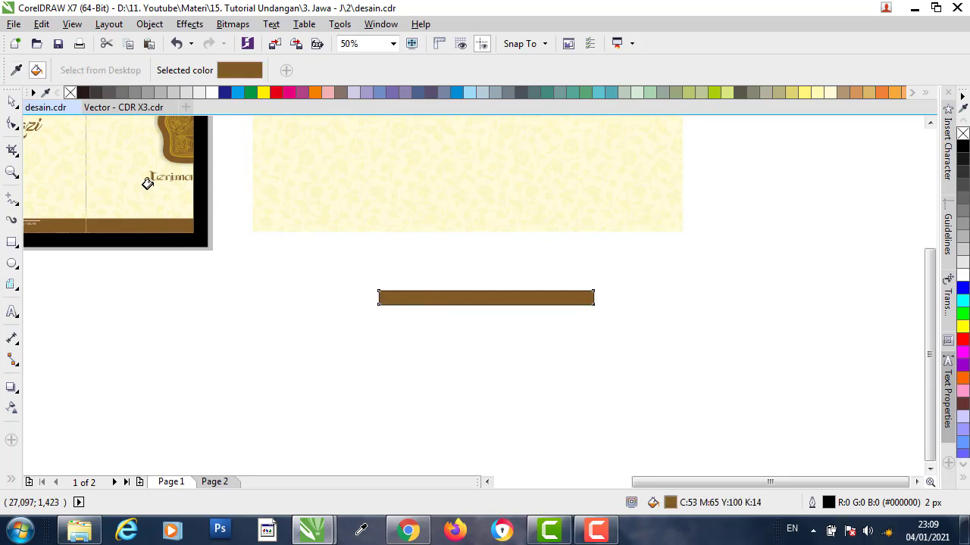
click(13, 103)
click(479, 271)
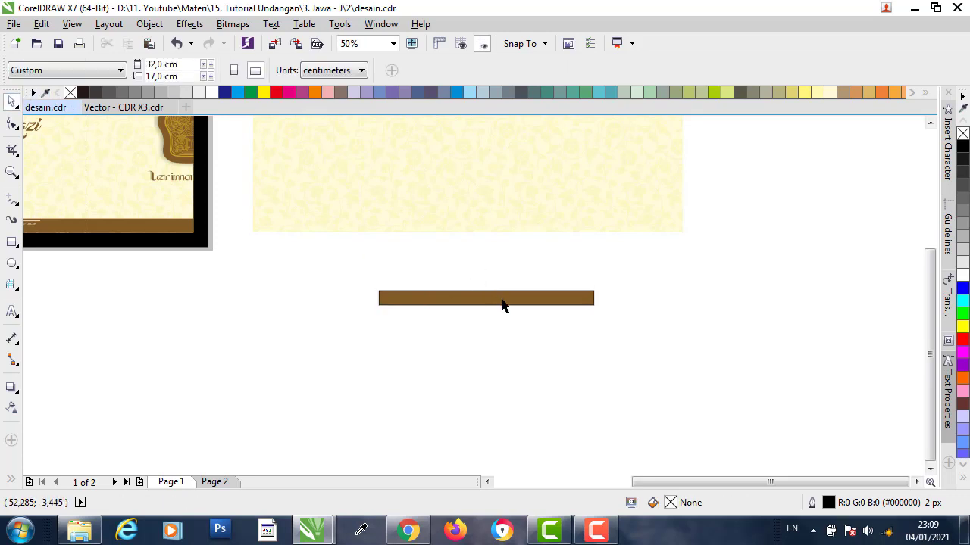
- Remove the outline from the brown 15 × 1 cm strip
click(503, 303)
key(shift+F2)
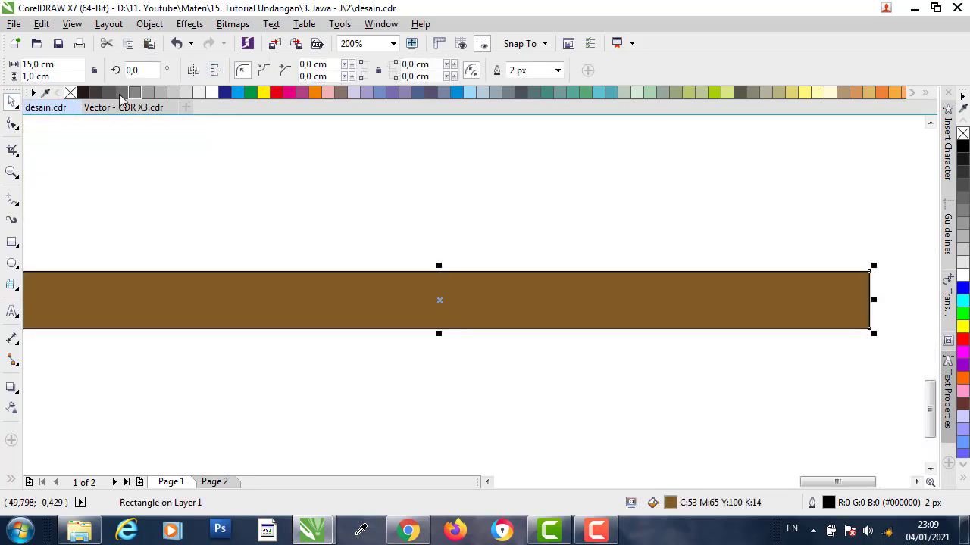
right_click(70, 92)
scroll(350, 229, down, 2)
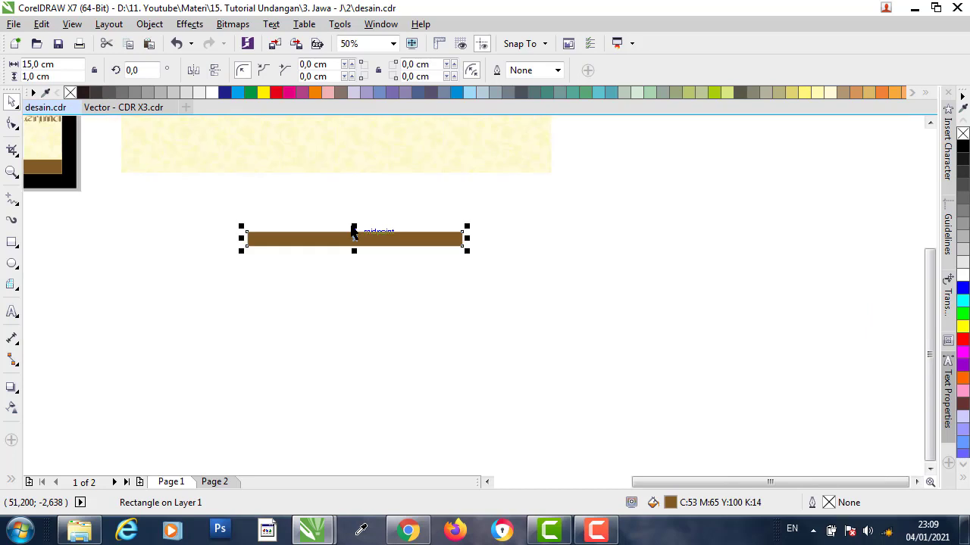
- Place a copy of the brown strip to its right and shorten it to 7,5 cm wide
drag(374, 239, 583, 239)
key(ctrl+z)
drag(348, 241, 644, 241)
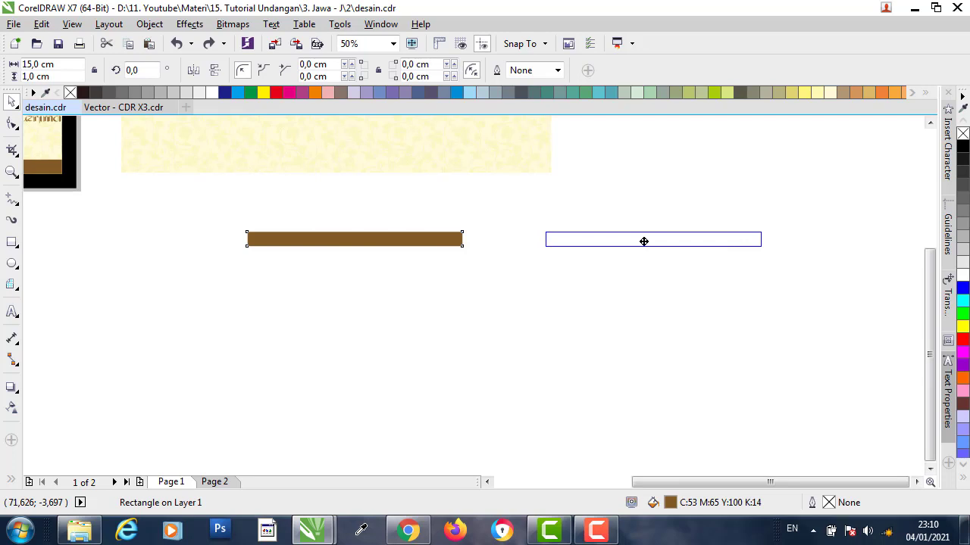
drag(644, 241, 648, 239)
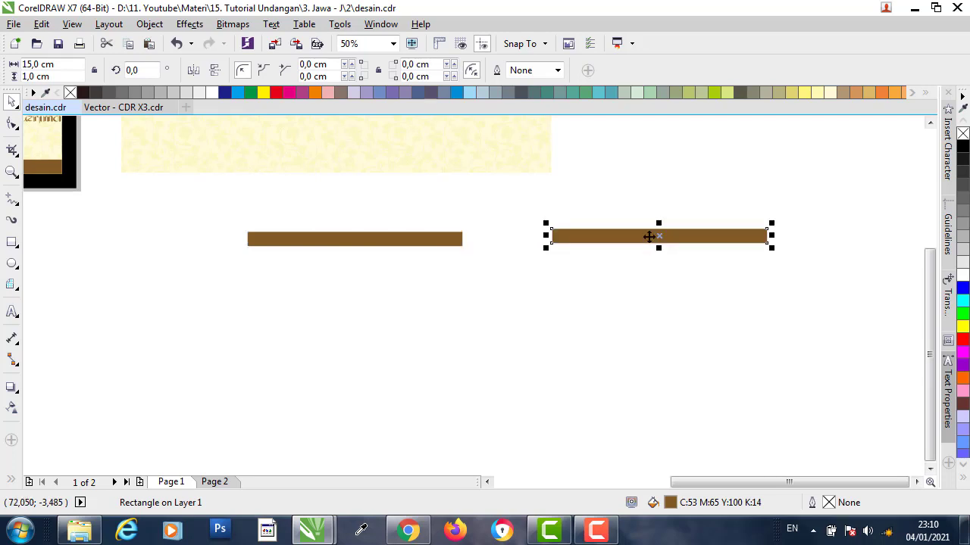
scroll(707, 218, up, 1)
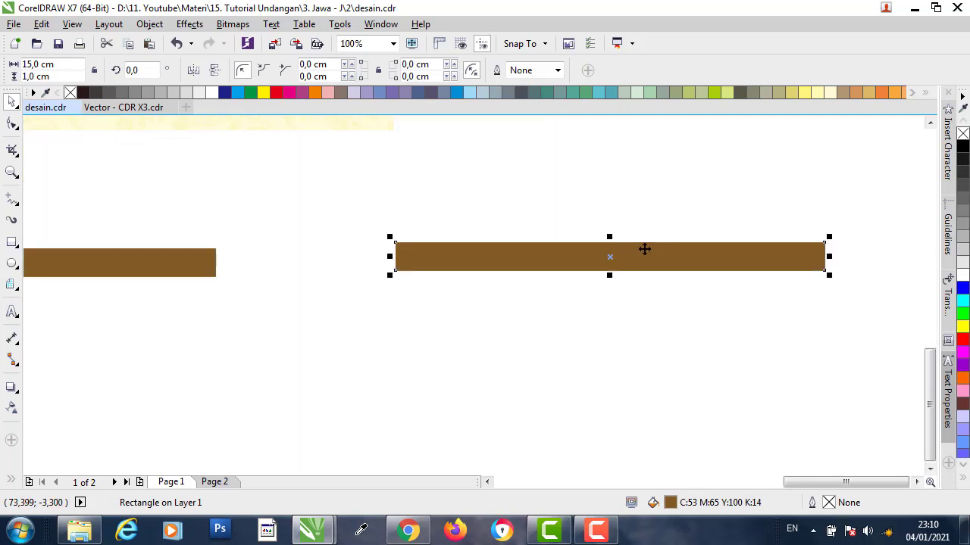
drag(824, 256, 615, 267)
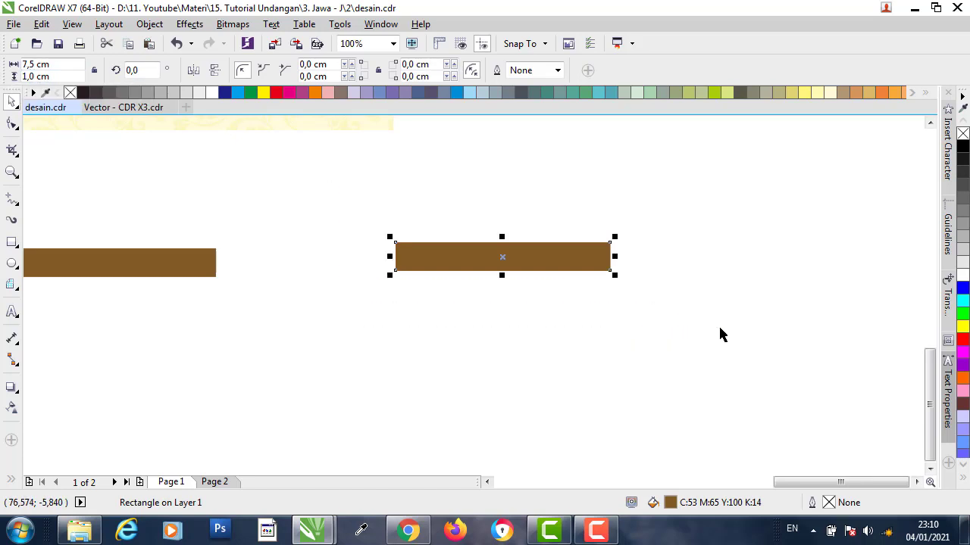
scroll(682, 338, down, 2)
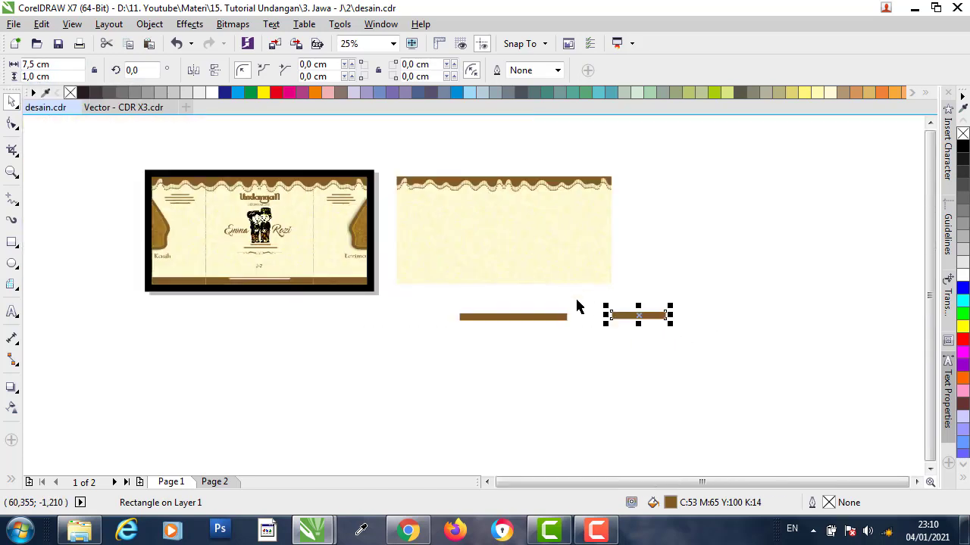
click(577, 305)
click(506, 318)
scroll(516, 303, up, 1)
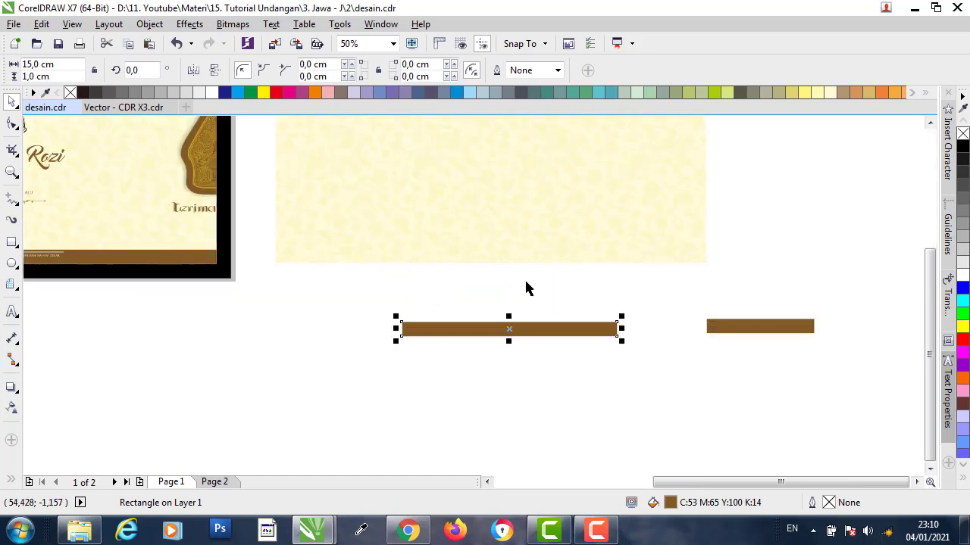
click(537, 340)
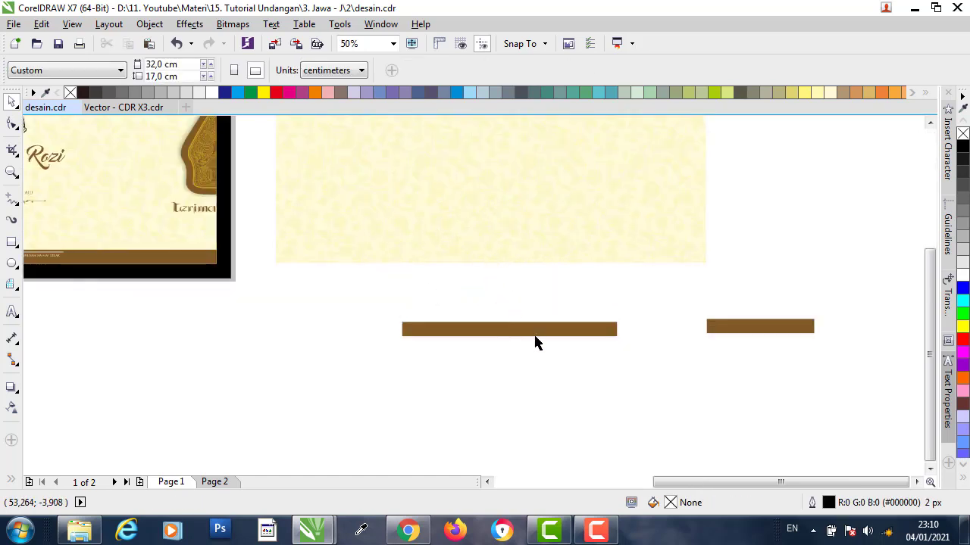
- Centre the 15 cm brown strip on the cream panel and align it to the panel's bottom edge
click(544, 334)
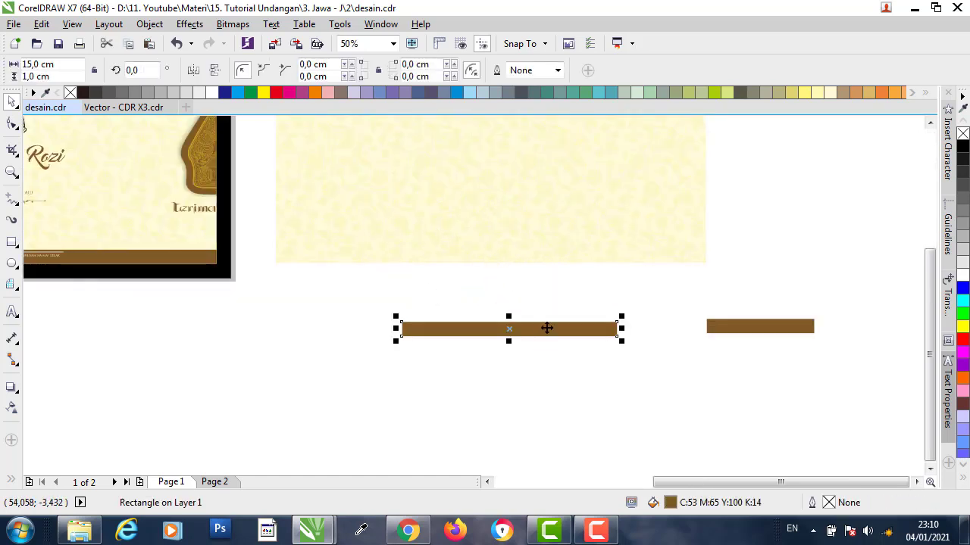
shift+click(493, 230)
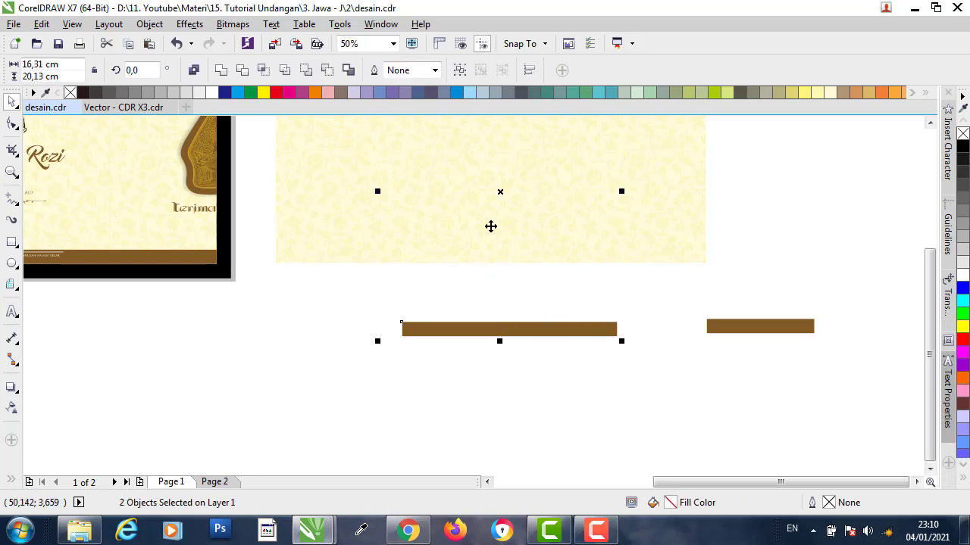
click(485, 245)
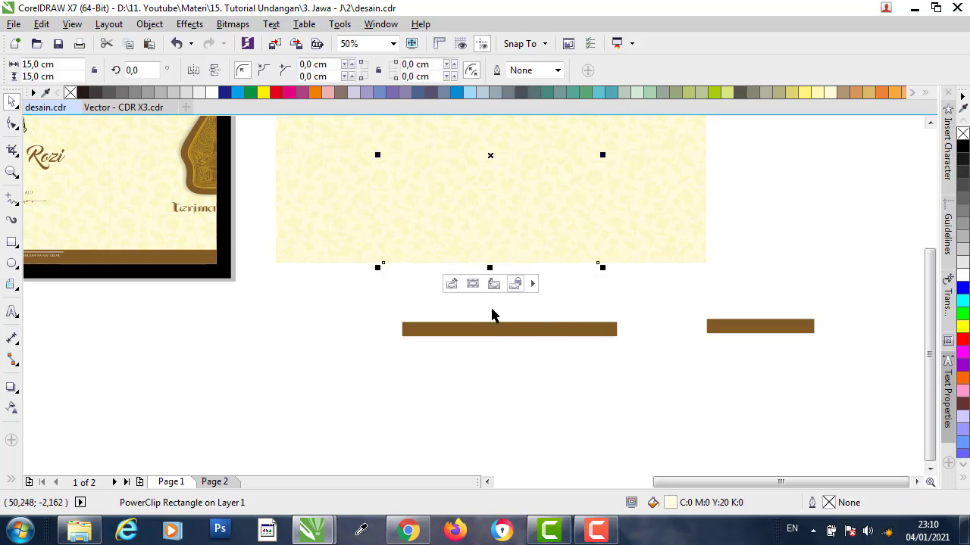
click(493, 316)
click(529, 332)
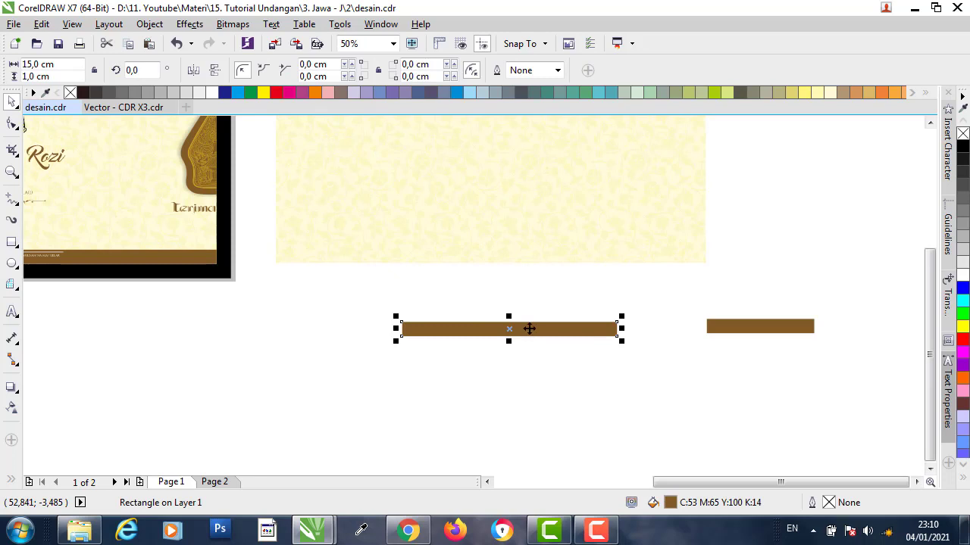
shift+click(469, 222)
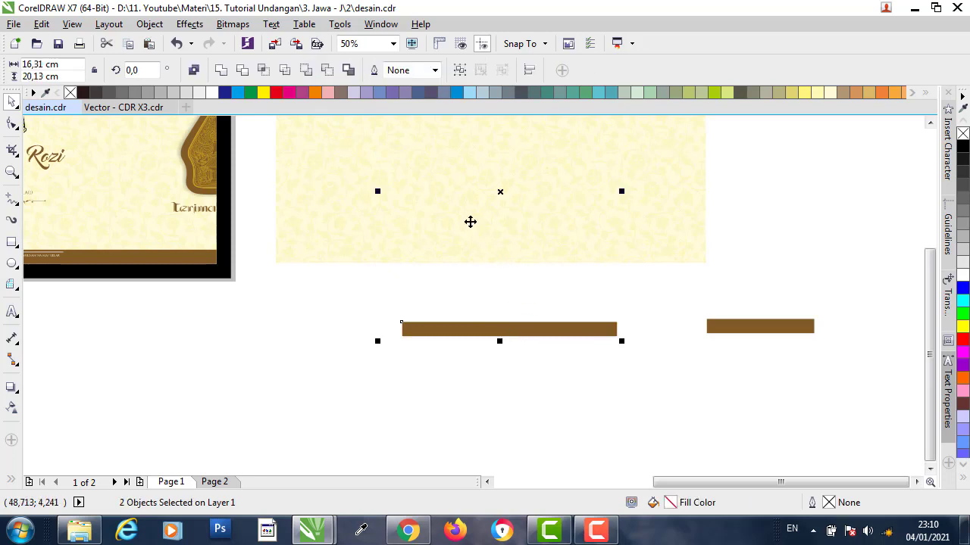
key(c)
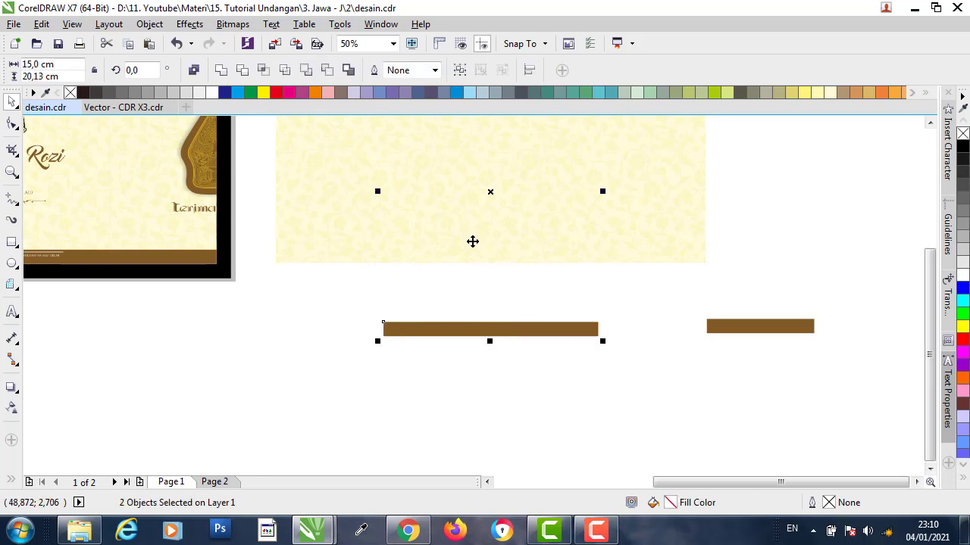
key(b)
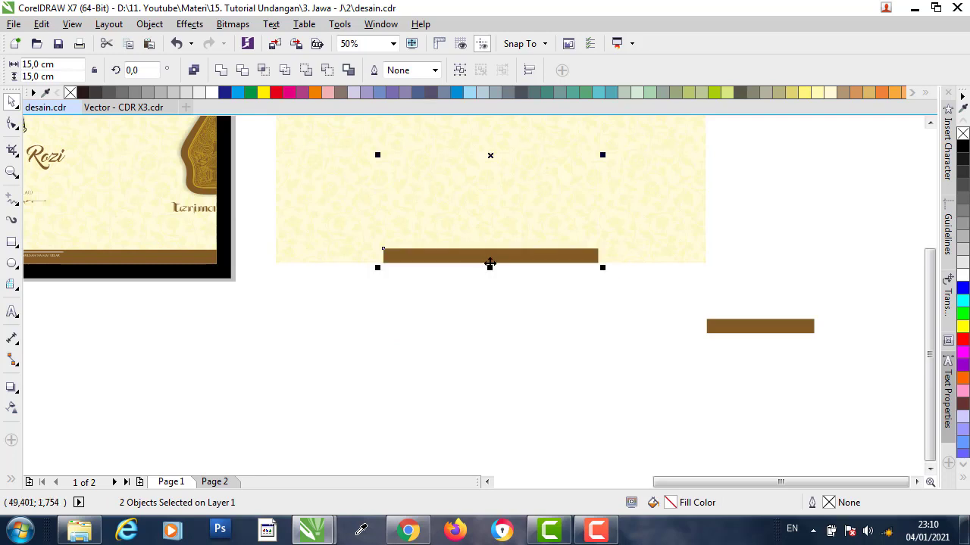
- Align the short 7,5 cm brown strip to the cream panel's bottom-left corner
click(568, 327)
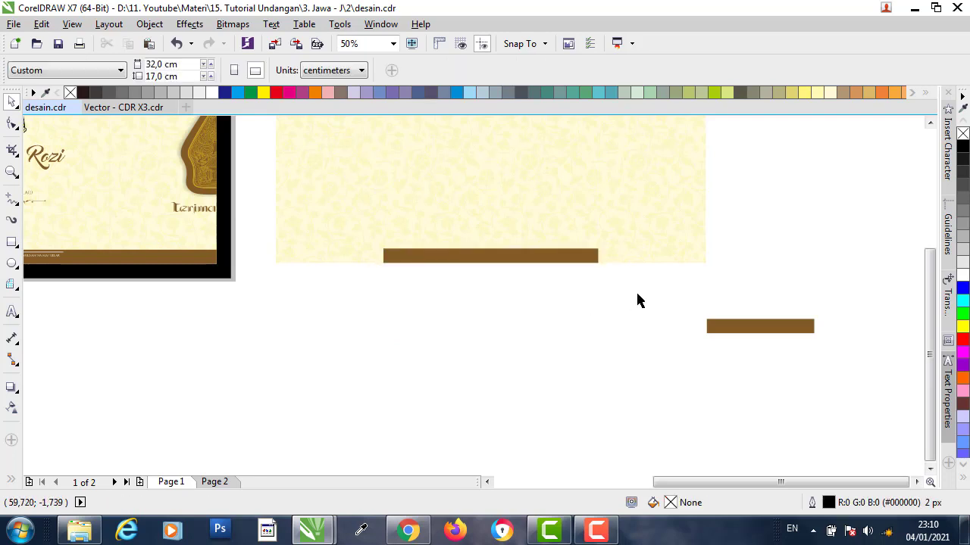
click(769, 327)
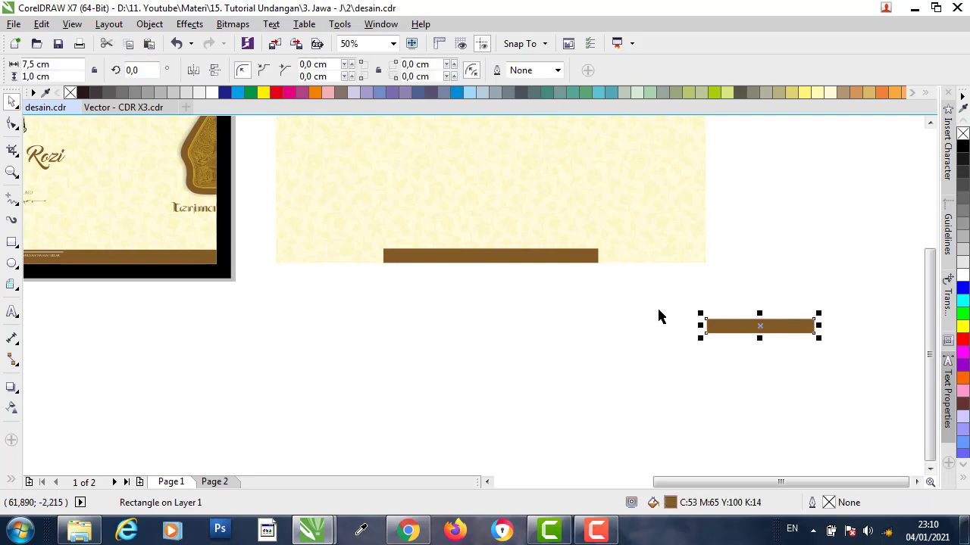
shift+click(323, 239)
key(b)
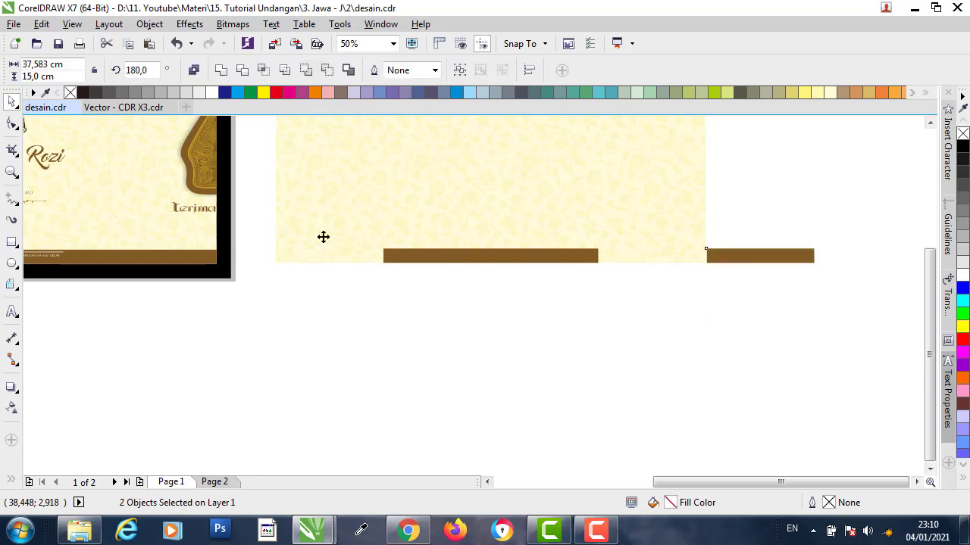
key(l)
- Move the short strip right and bottom/right-align it so it joins the long bottom bar
click(381, 317)
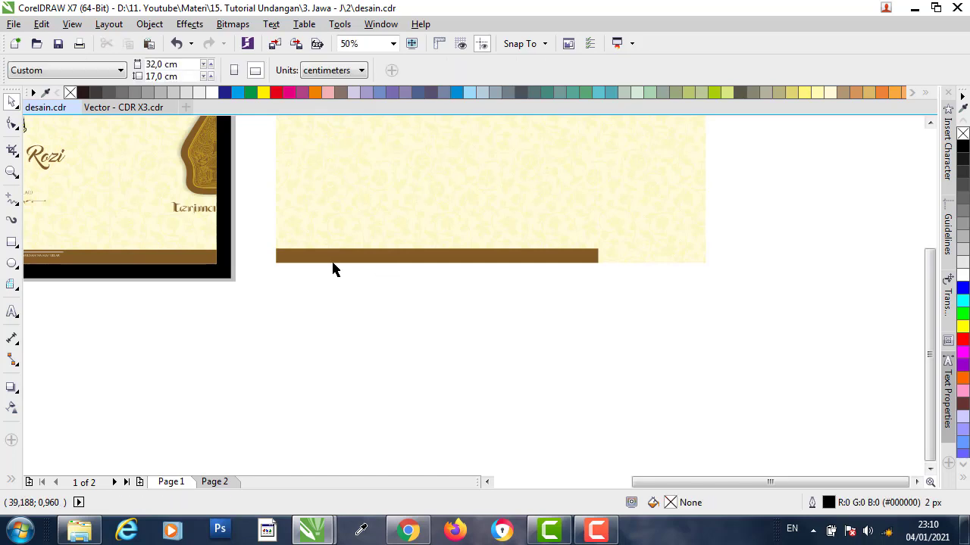
click(324, 259)
drag(324, 260, 394, 252)
drag(742, 252, 808, 241)
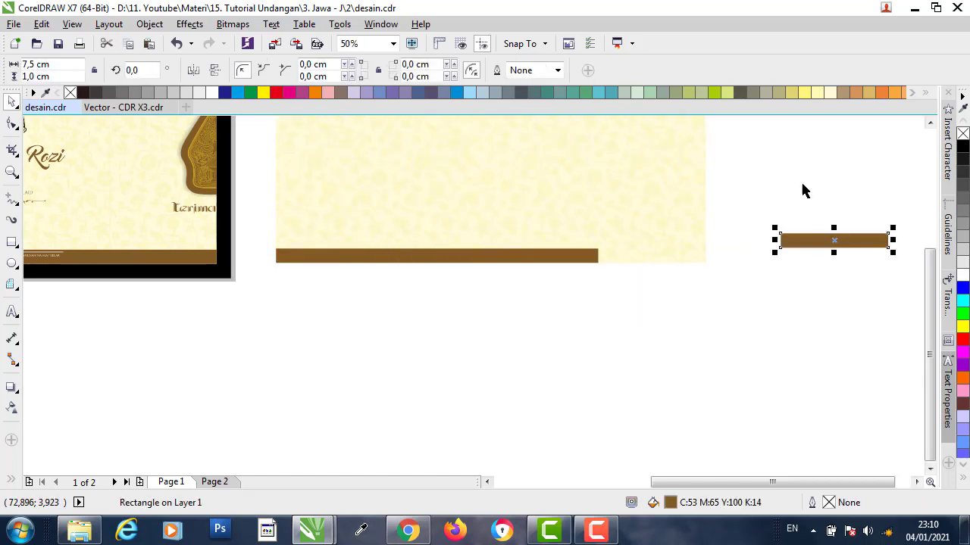
shift+click(687, 194)
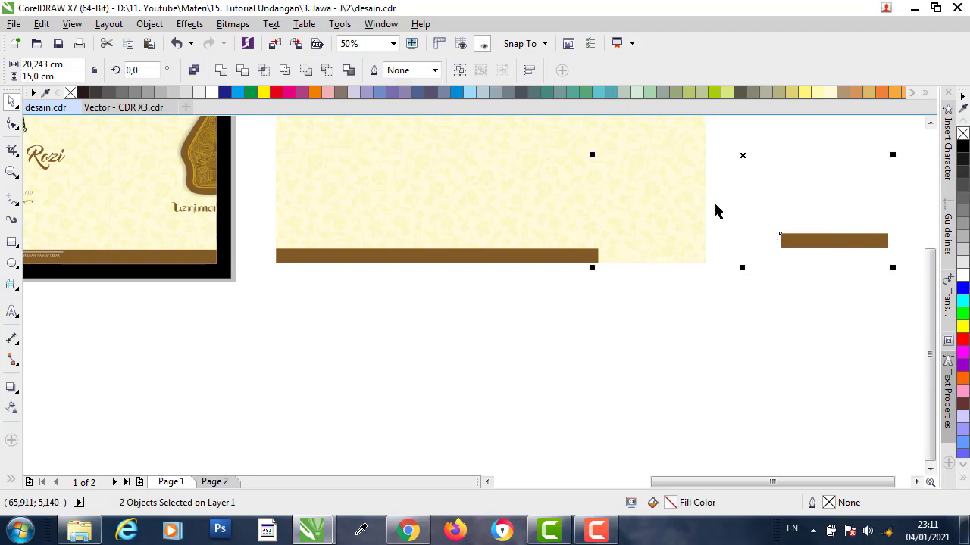
key(b)
key(r)
click(613, 322)
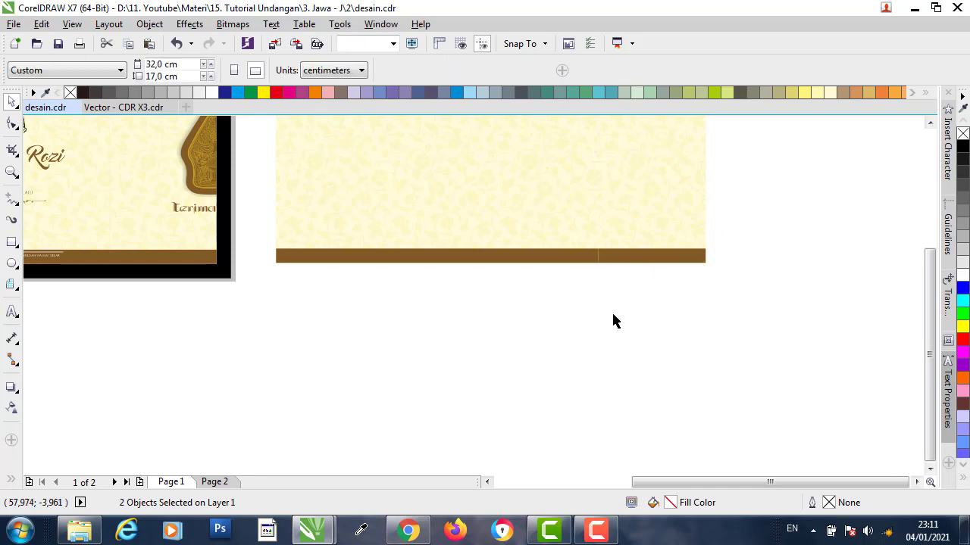
scroll(621, 328, down, 2)
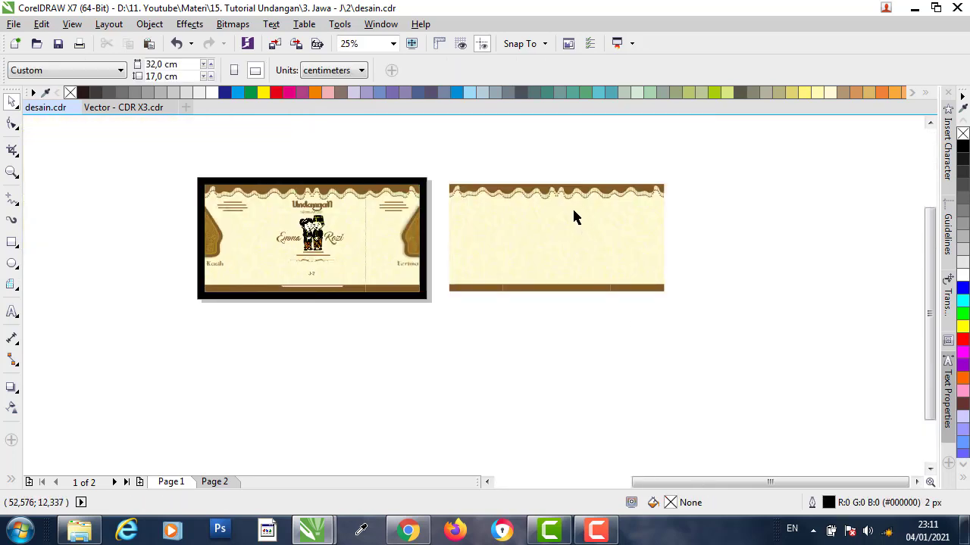
scroll(574, 215, up, 2)
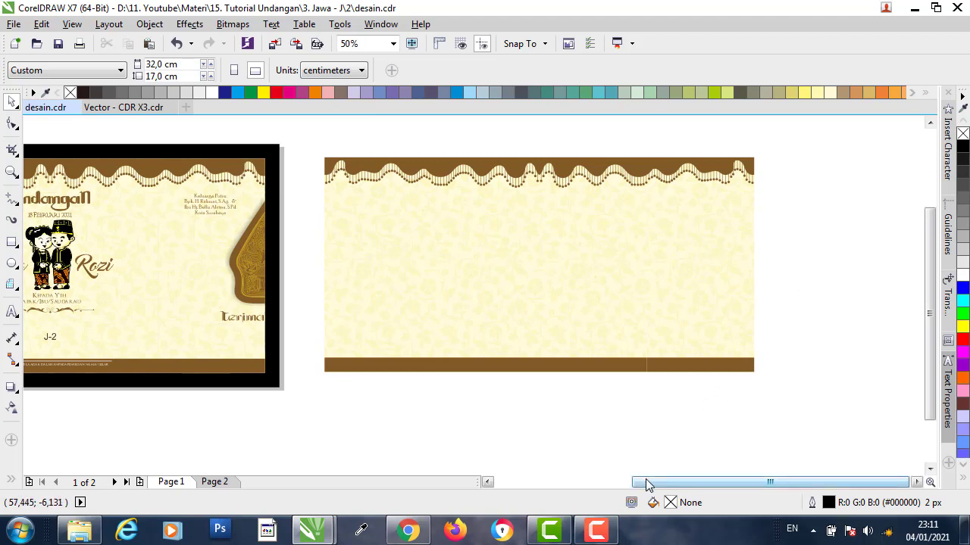
- Create a new plain Arial 'Undangan' text line below the page and drag it above page 1
drag(644, 481, 634, 481)
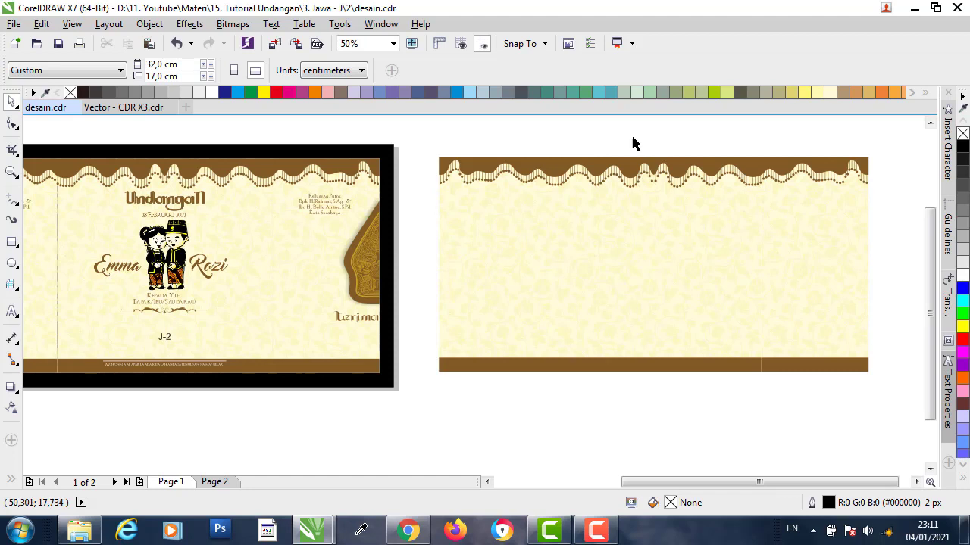
click(167, 201)
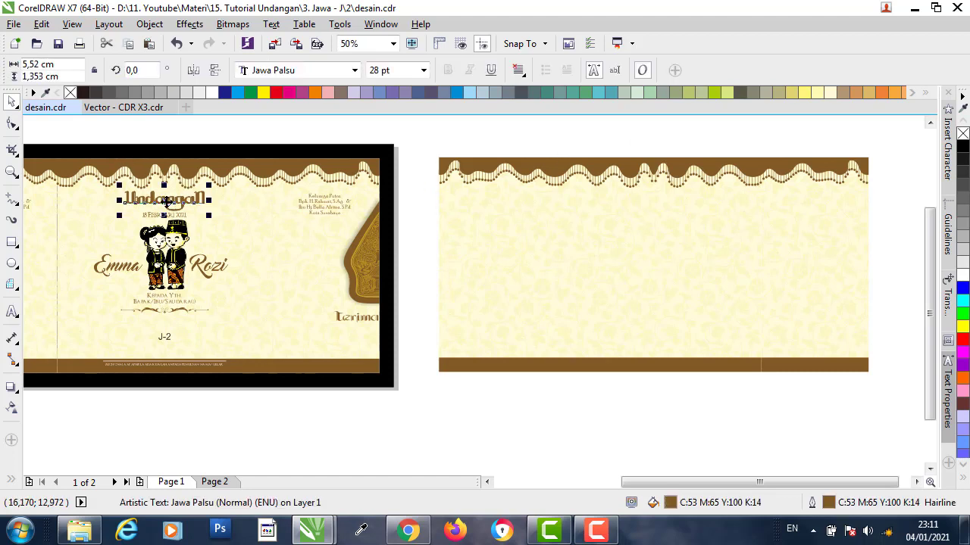
click(12, 313)
click(283, 435)
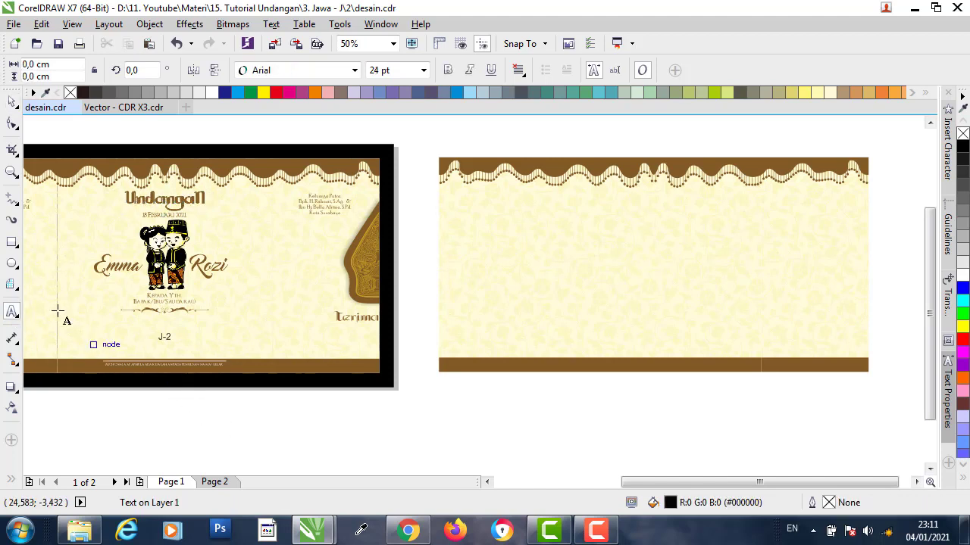
text(Undangan)
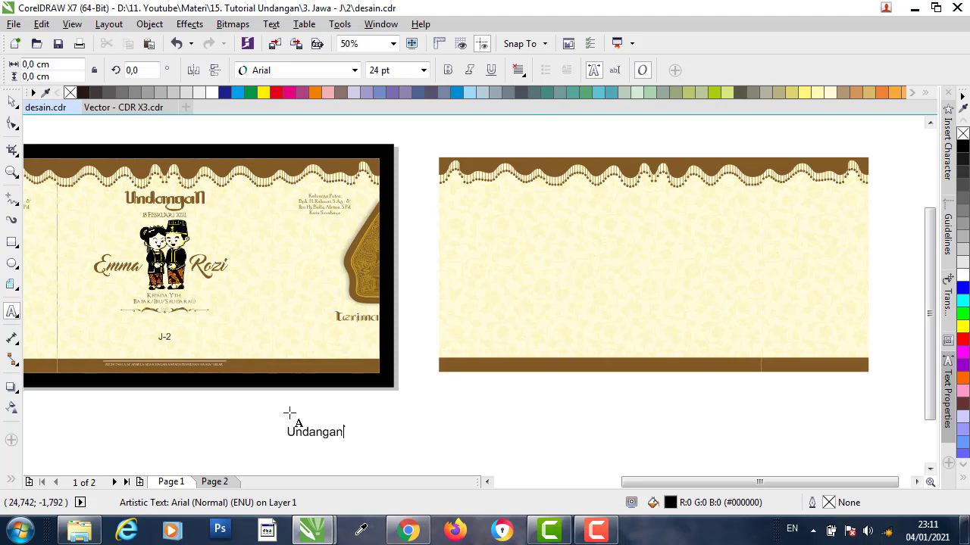
key(Escape)
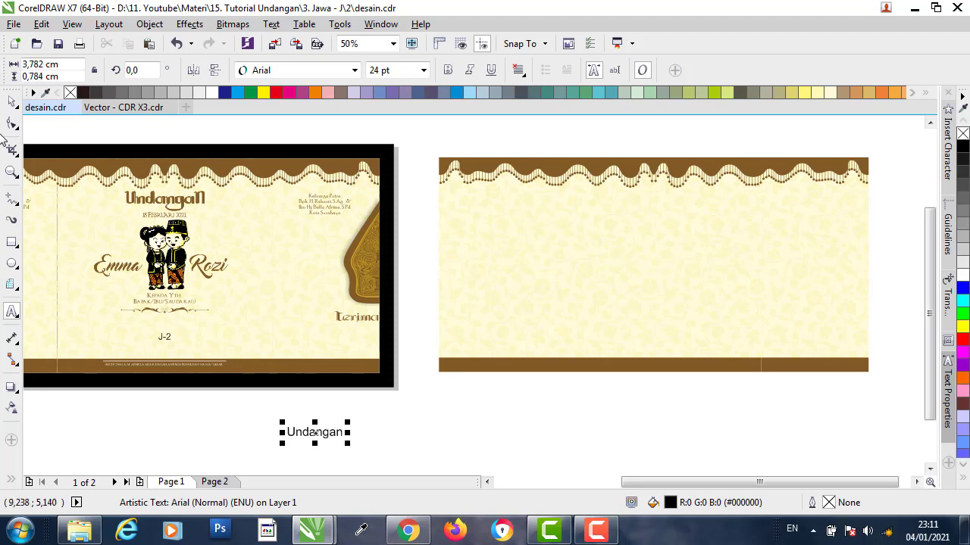
click(12, 101)
click(181, 191)
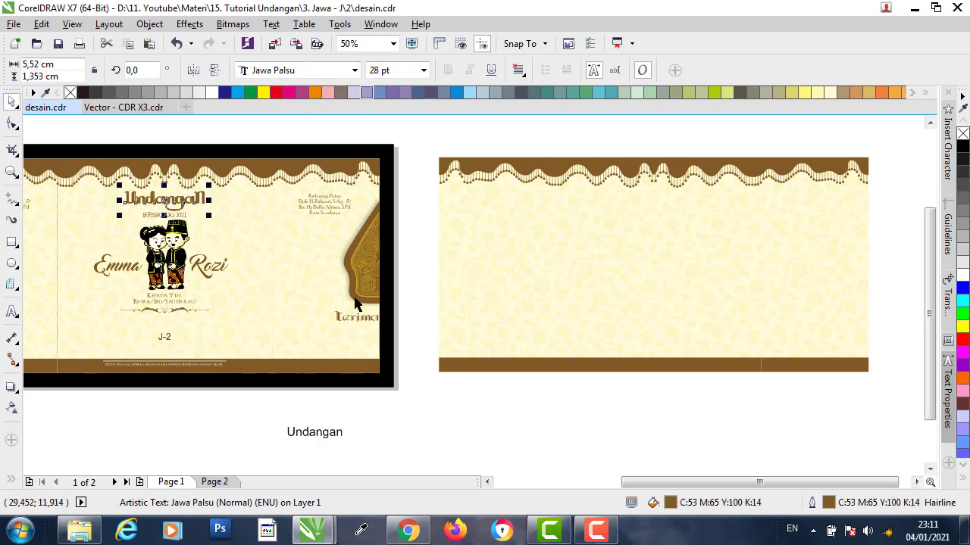
click(324, 433)
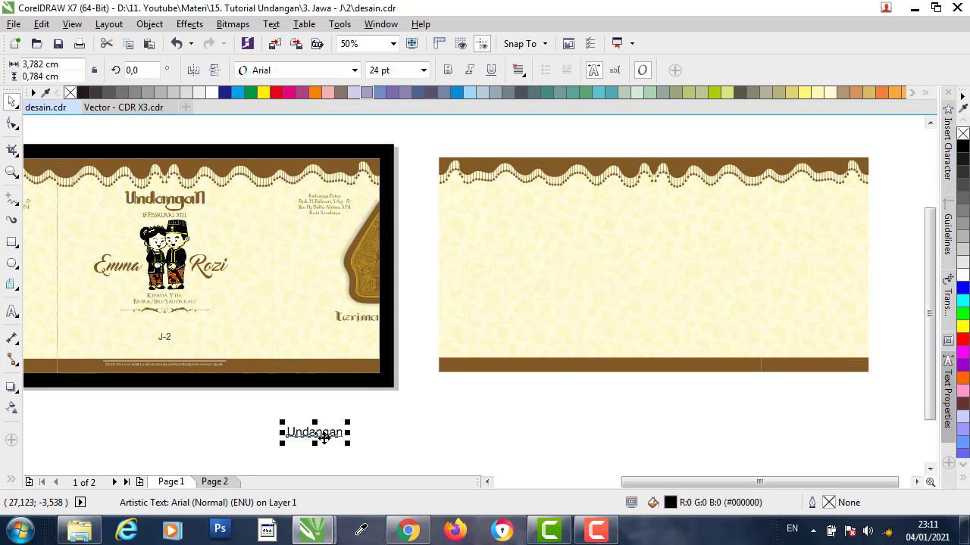
drag(324, 437, 235, 136)
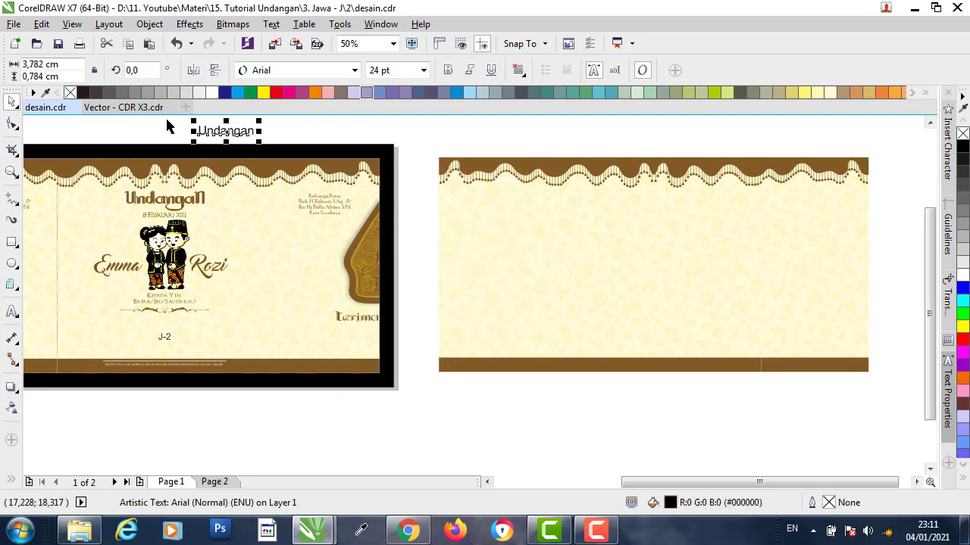
scroll(168, 127, up, 2)
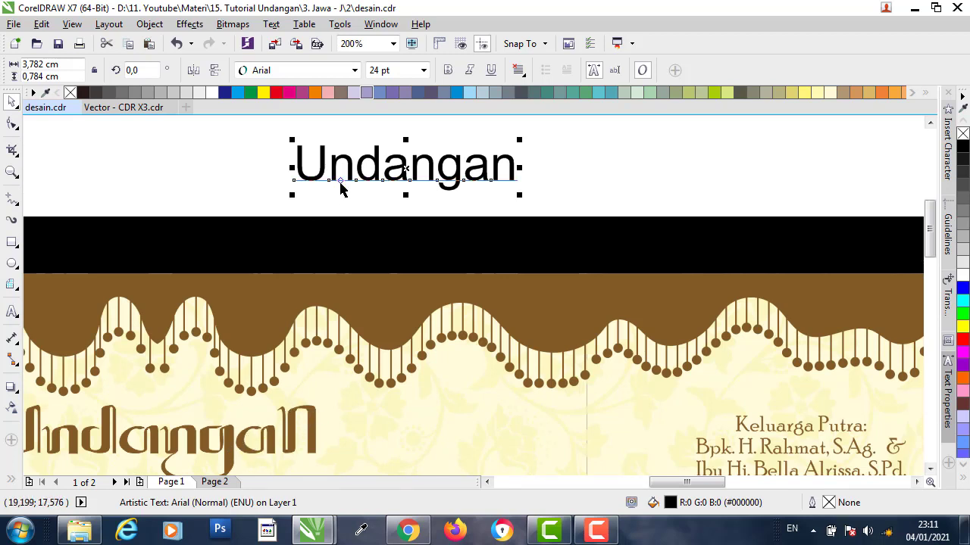
- Copy fill and text properties from the Undangan heading, making the new text brown Jawa Palsu 28 pt
click(211, 150)
click(322, 156)
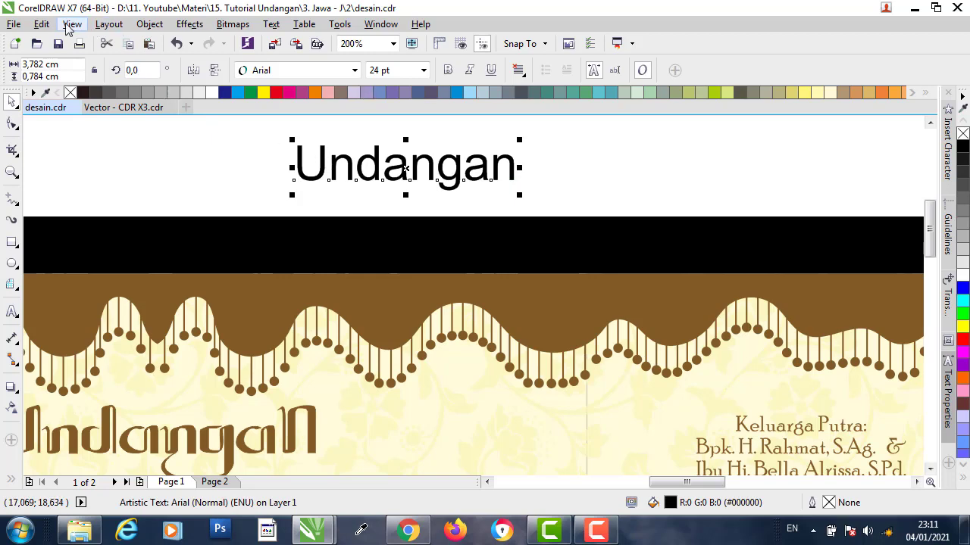
click(42, 23)
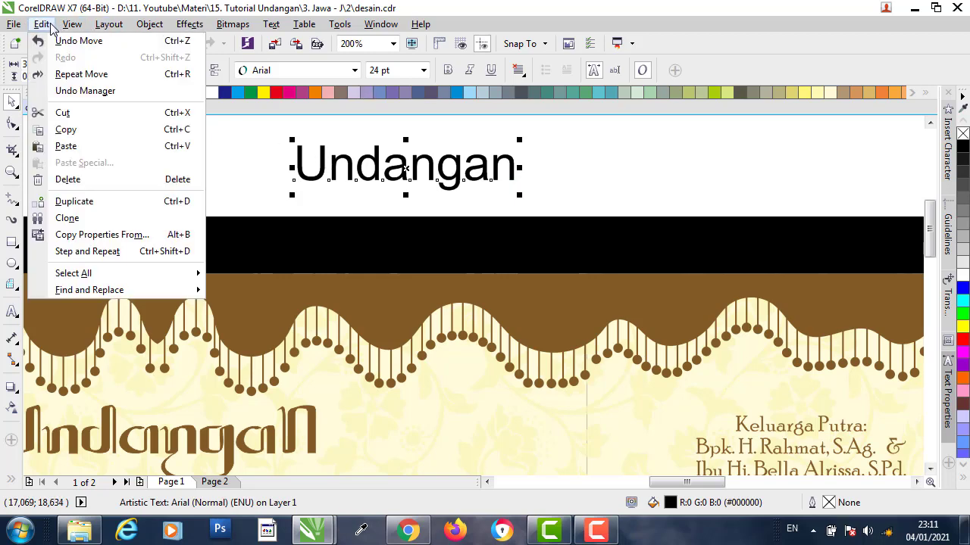
click(114, 238)
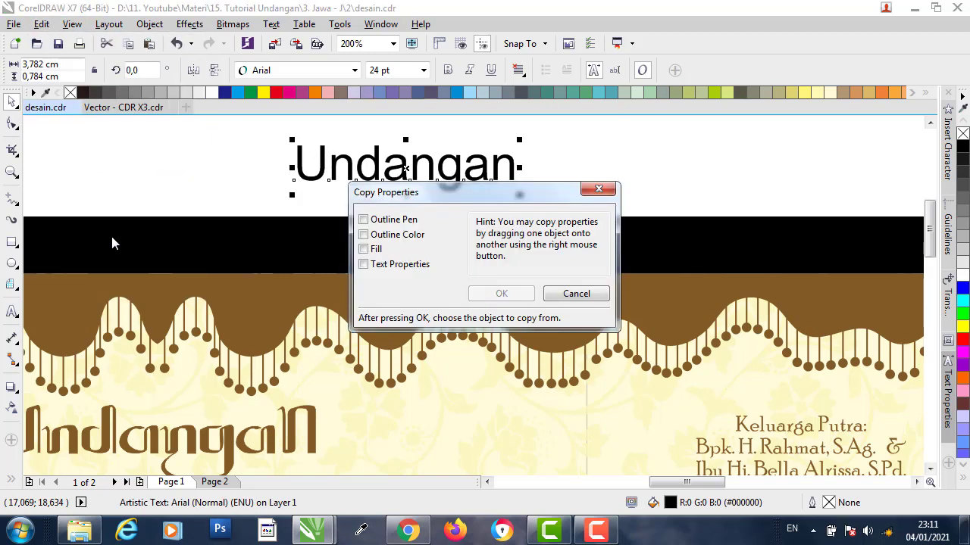
click(375, 251)
click(380, 265)
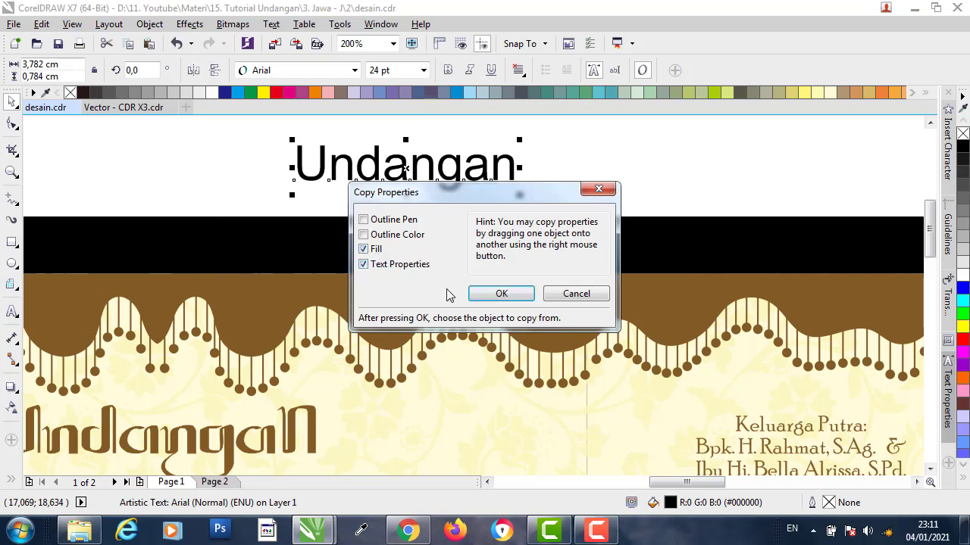
click(502, 294)
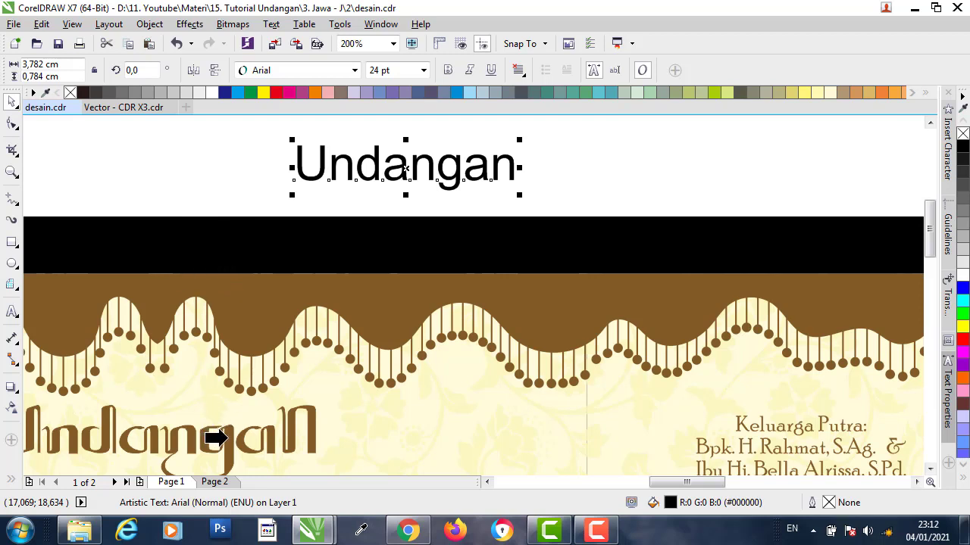
click(218, 438)
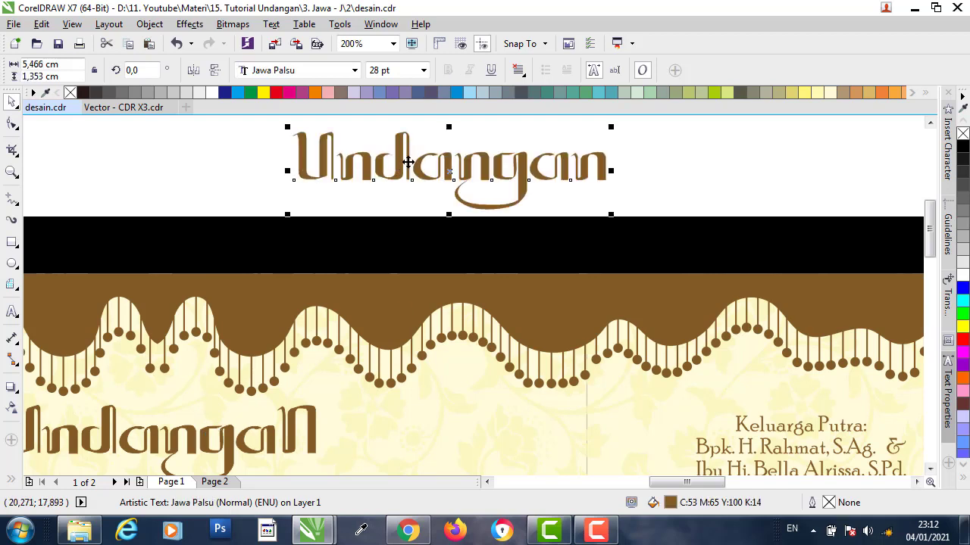
- Move the styled Undangan title onto page 2, centred just below the scalloped border
drag(407, 161, 343, 155)
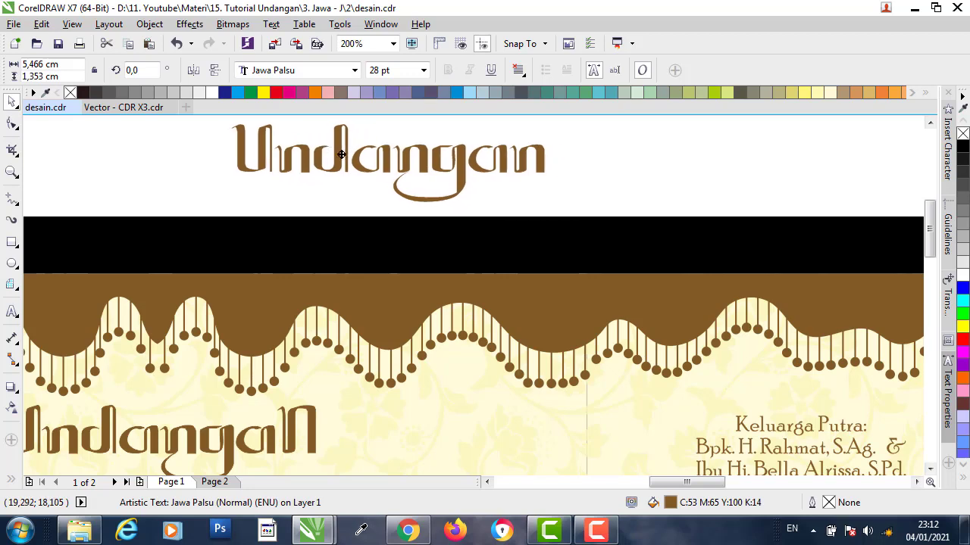
scroll(205, 202, down, 1)
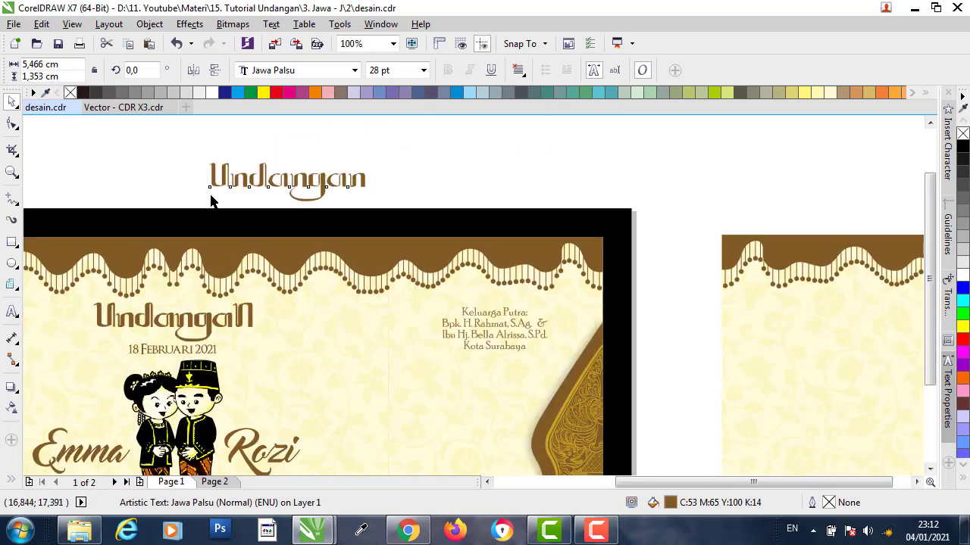
scroll(228, 191, down, 1)
drag(235, 188, 657, 190)
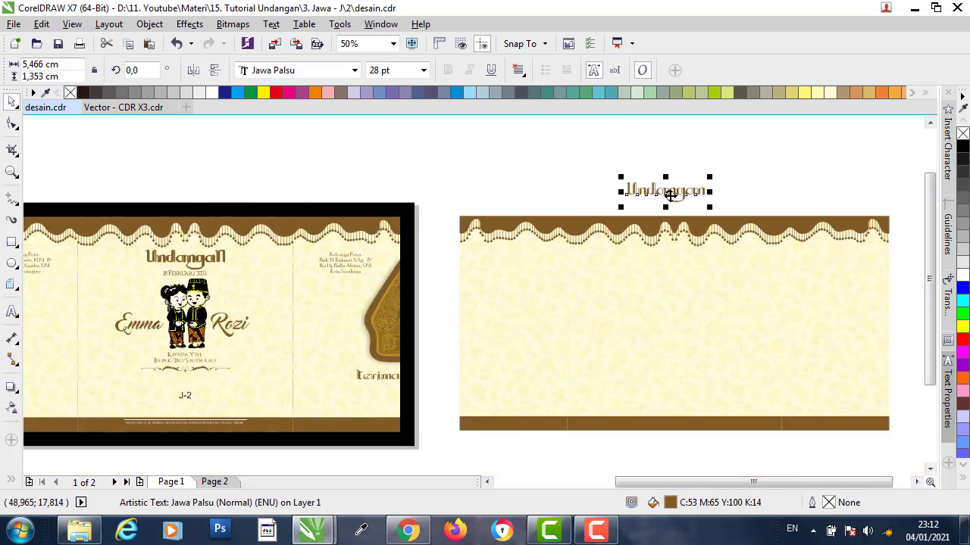
shift+click(693, 303)
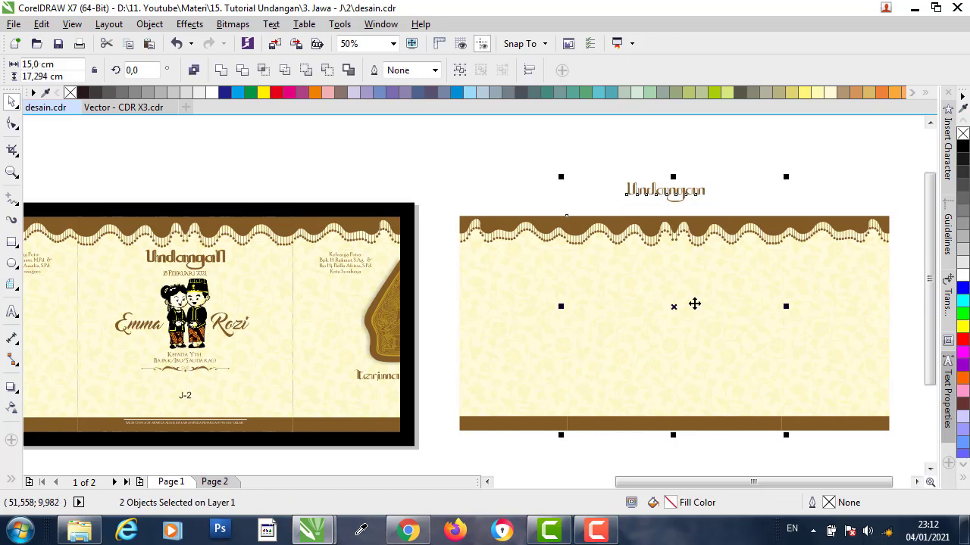
drag(705, 191, 695, 267)
click(645, 169)
- Select the date text on page 1, then bring up the Upload folder in Explorer
click(183, 273)
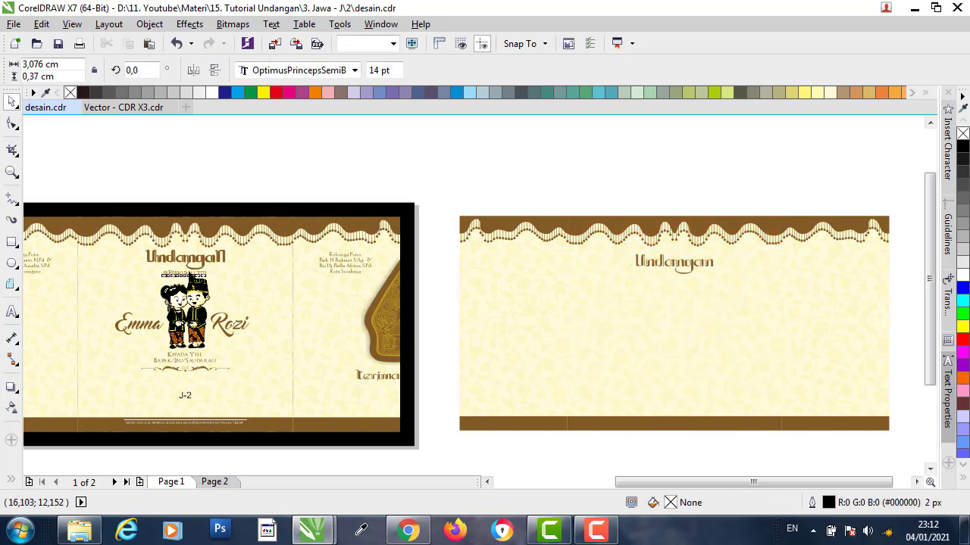
scroll(182, 273, up, 4)
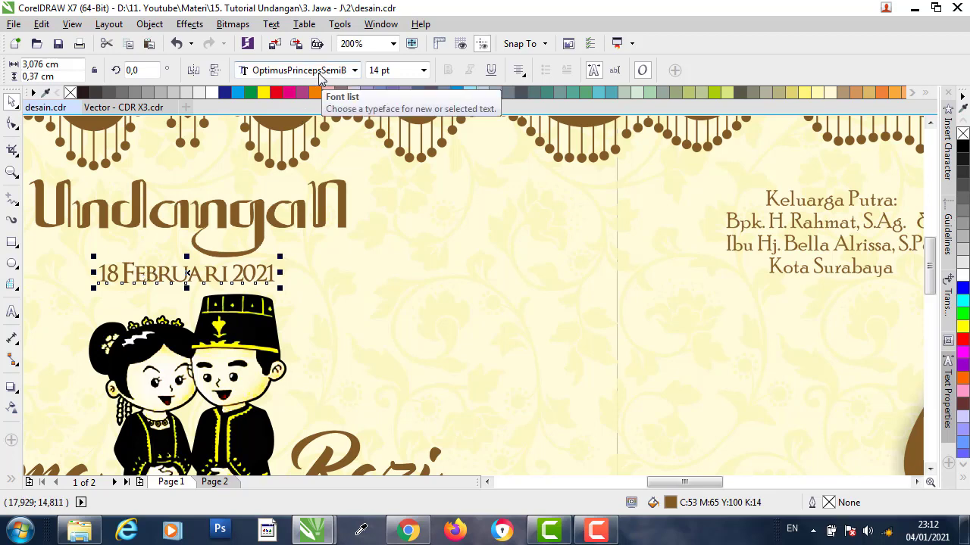
click(80, 531)
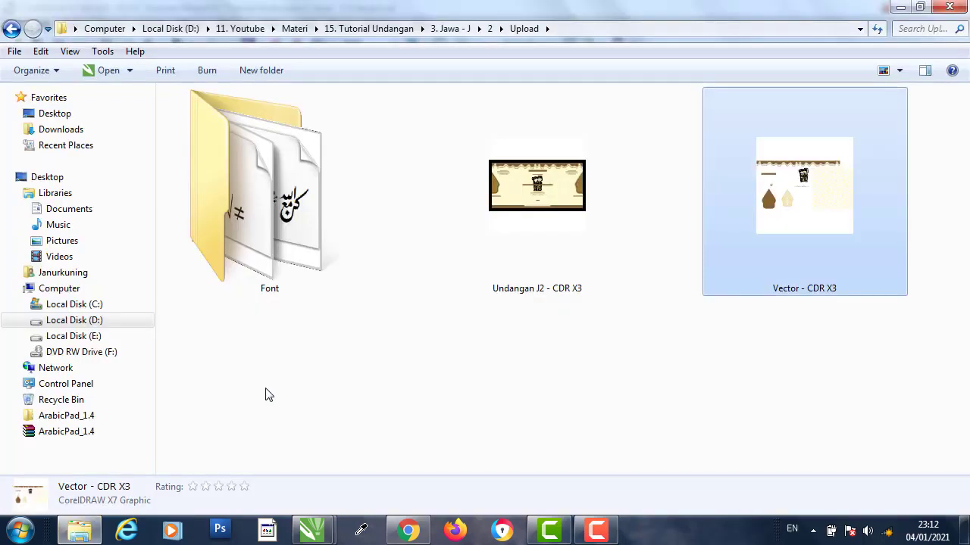
- Look inside the Font folder, return to Upload, and minimize Explorer to get back to CorelDRAW
double_click(281, 224)
drag(232, 250, 202, 251)
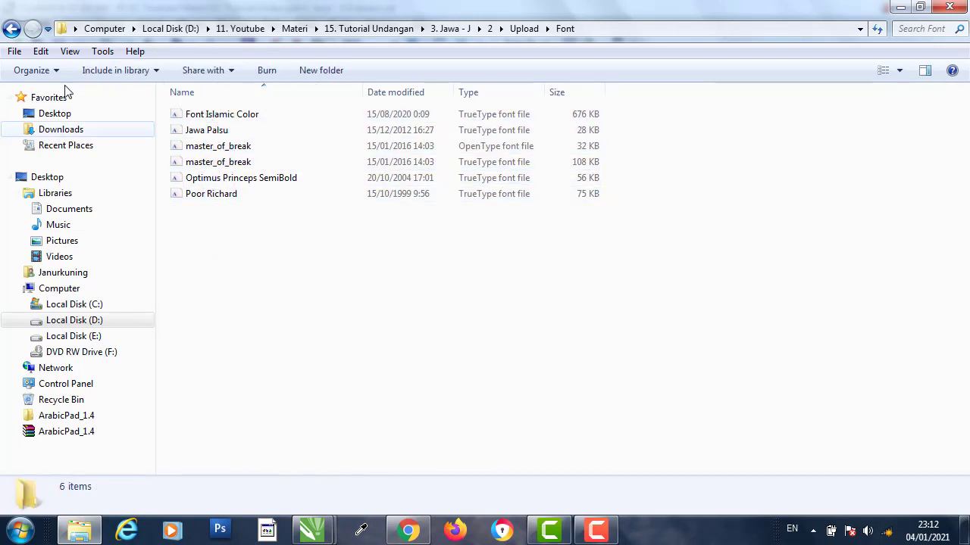
click(11, 29)
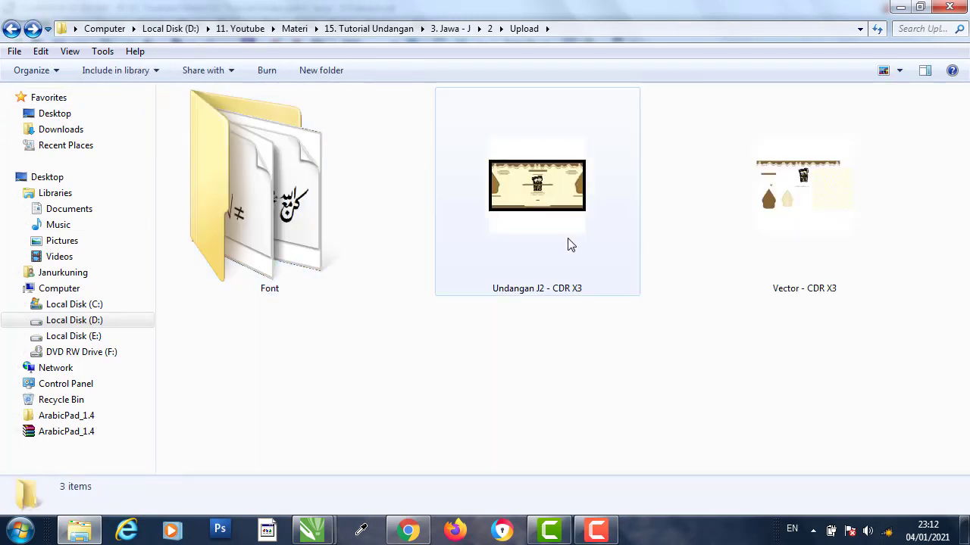
click(896, 8)
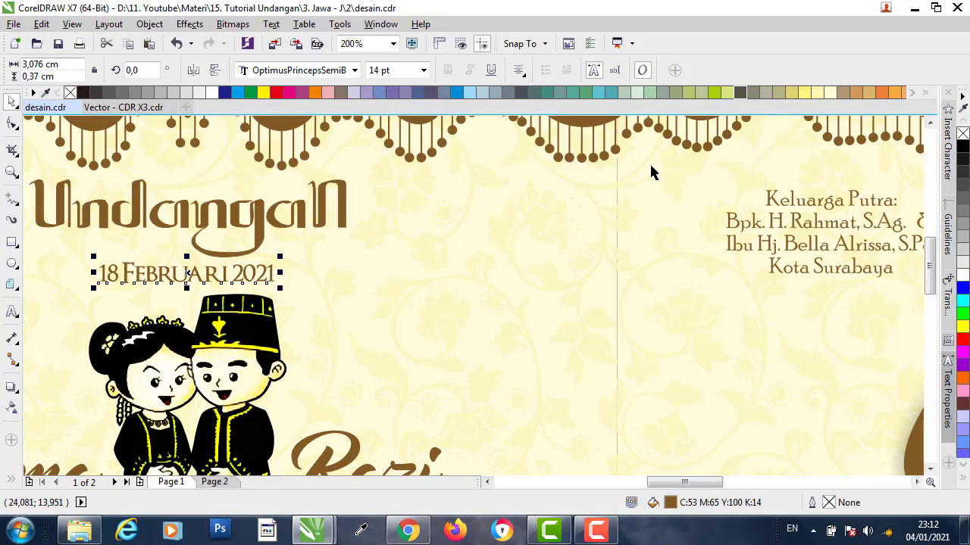
- Place a copy of the '18 Februari 2021' date beneath the Undangan title on page 2
scroll(265, 292, down, 1)
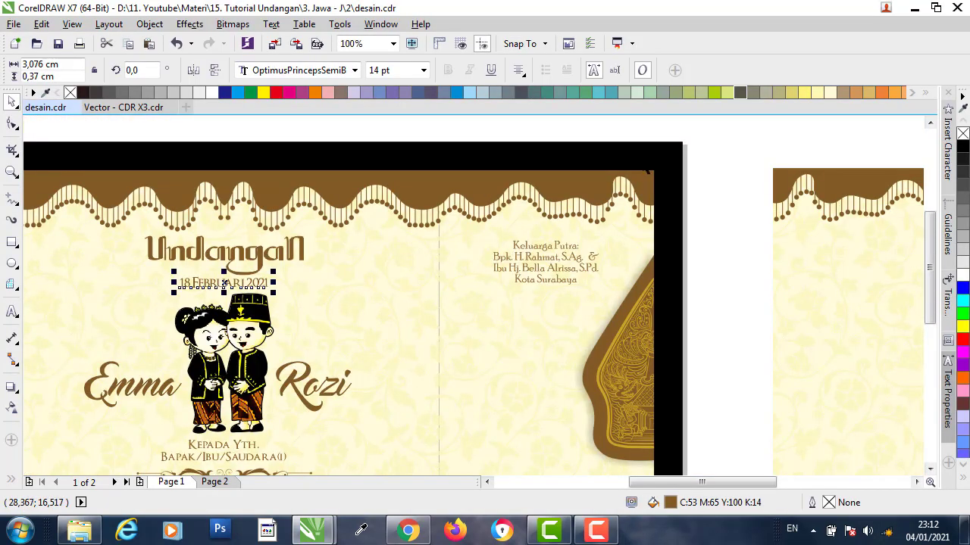
key(Escape)
scroll(234, 282, down, 1)
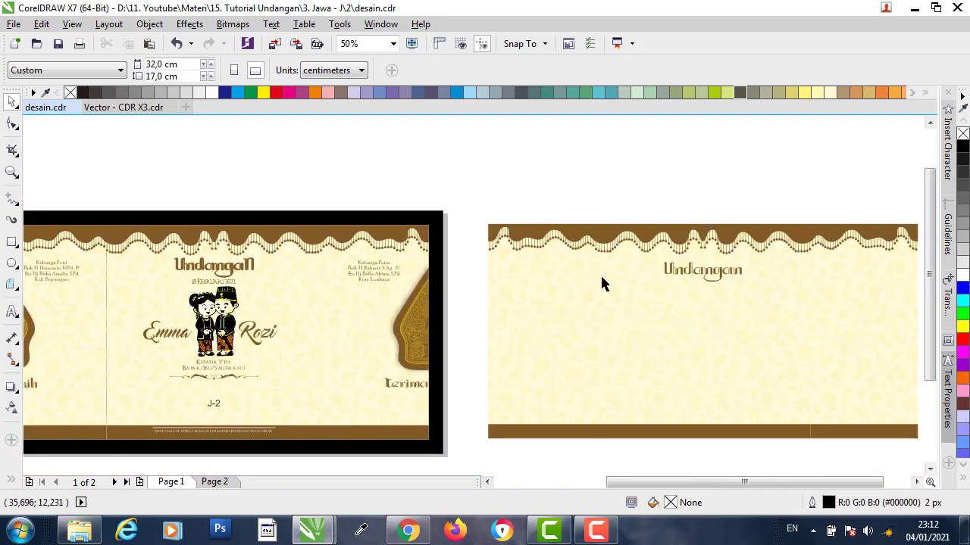
drag(216, 282, 697, 247)
scroll(711, 278, up, 2)
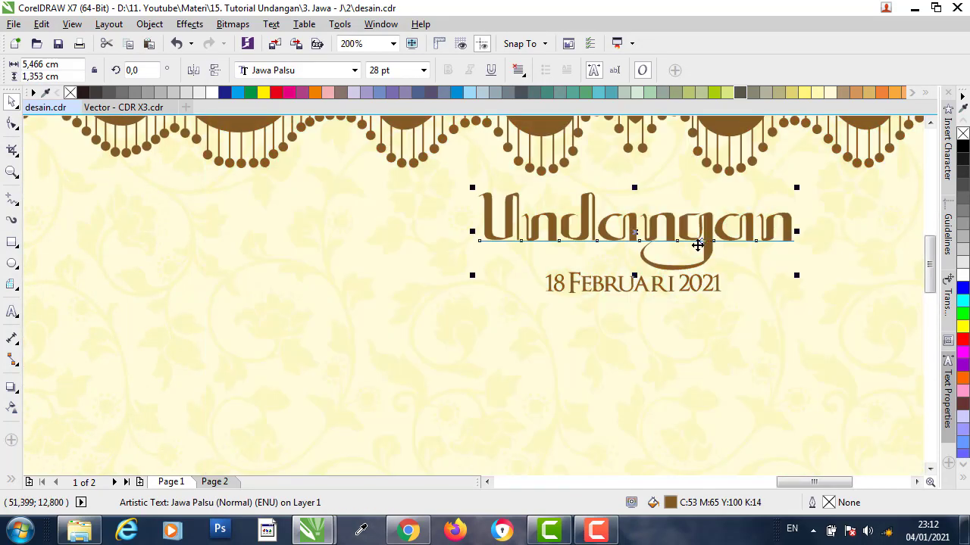
scroll(590, 264, down, 2)
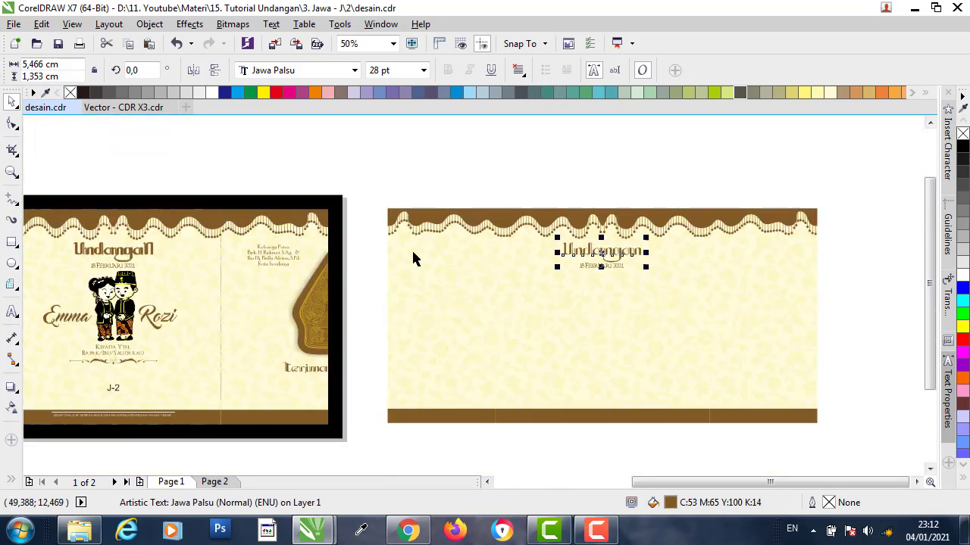
click(407, 185)
- Select the couple illustration on page 1, then switch to the Vector - CDR X3 document
click(115, 297)
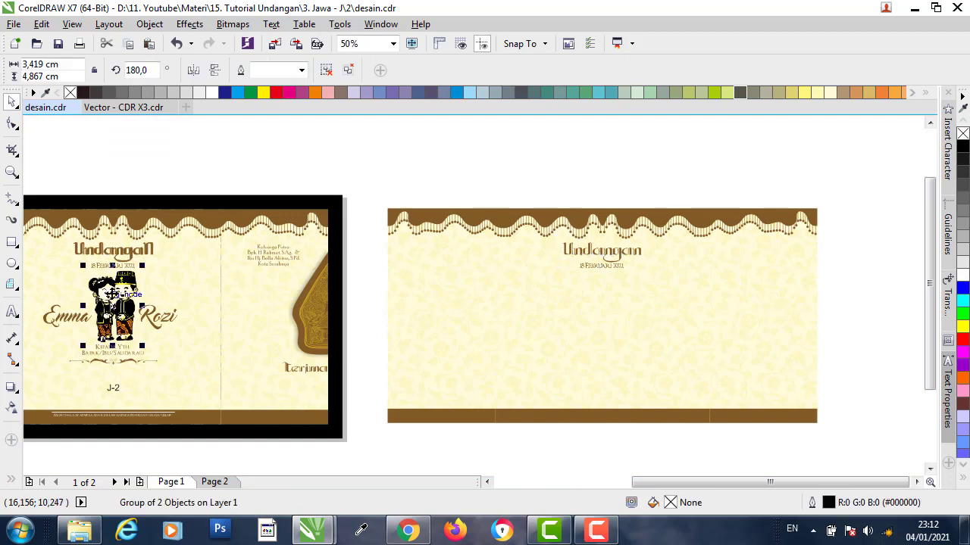
scroll(98, 307, up, 1)
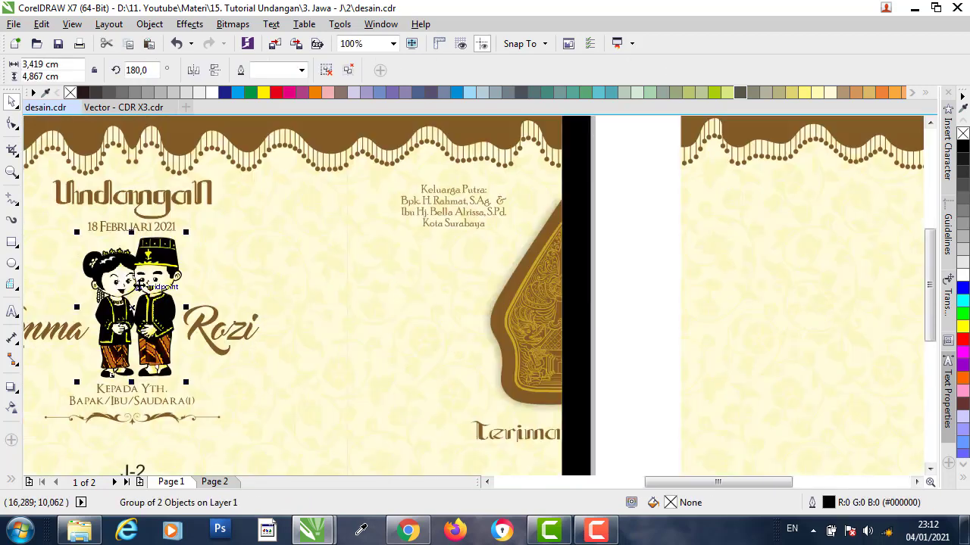
click(128, 107)
- Copy the couple illustration group from the Vector - CDR X3 file
click(493, 182)
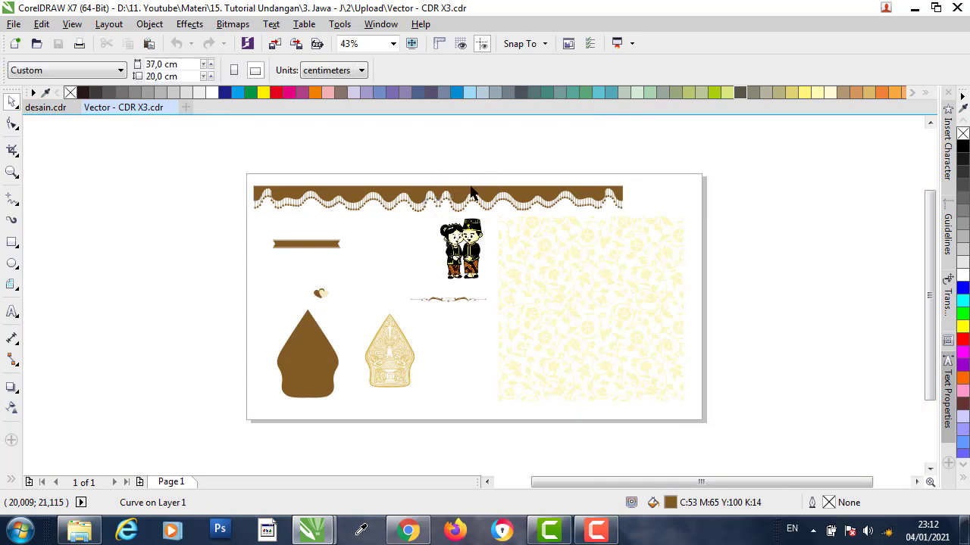
scroll(482, 224, up, 2)
click(458, 249)
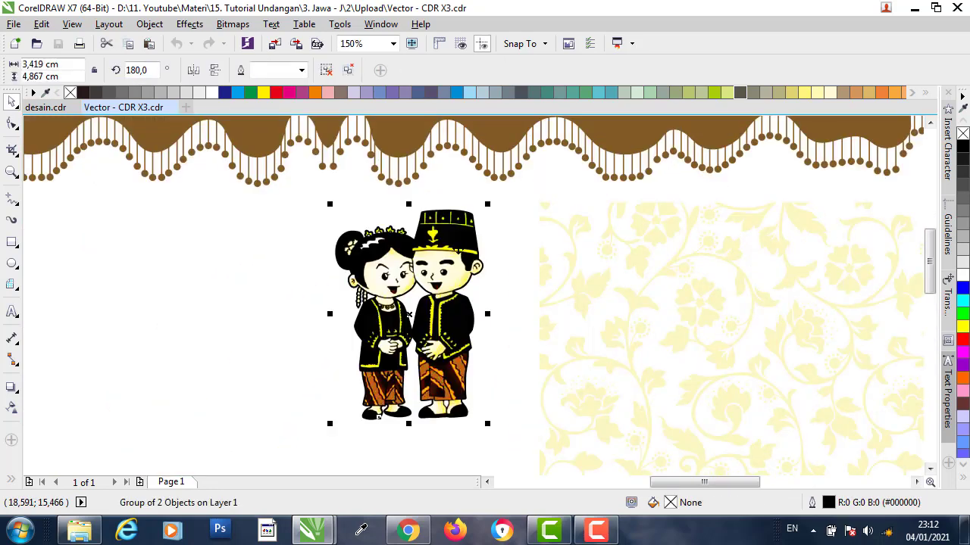
right_click(454, 250)
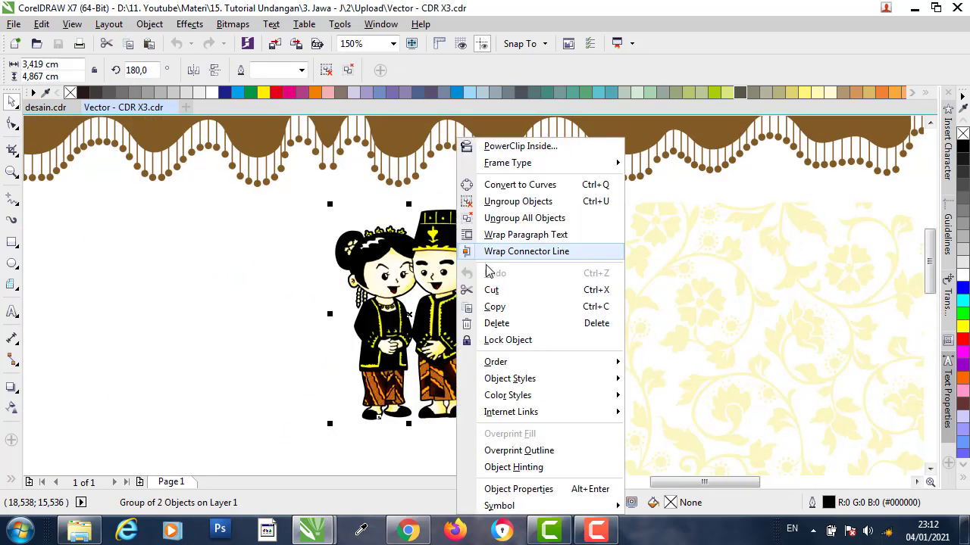
click(497, 307)
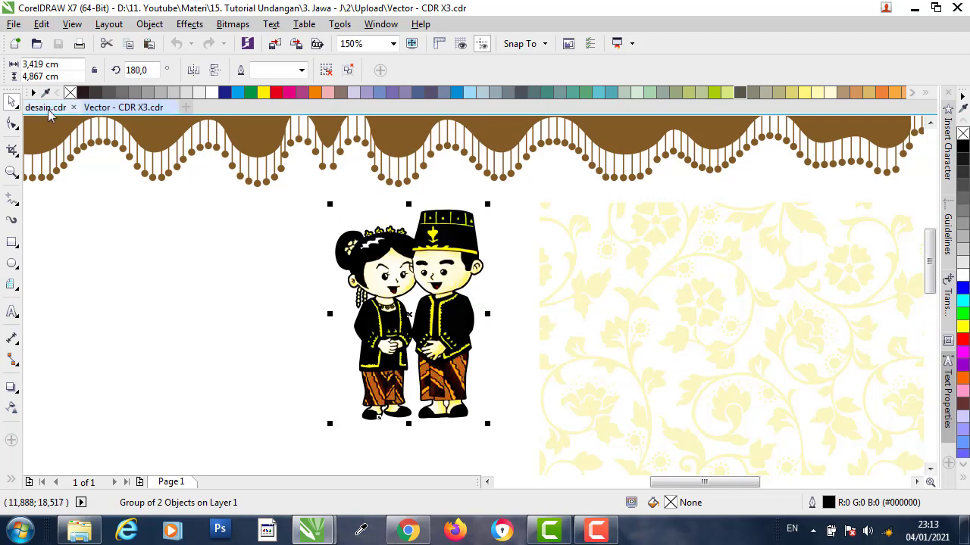
- Paste the couple illustration into desain.cdr and position it under the date on page 2
click(50, 108)
key(ctrl+v)
scroll(372, 240, down, 2)
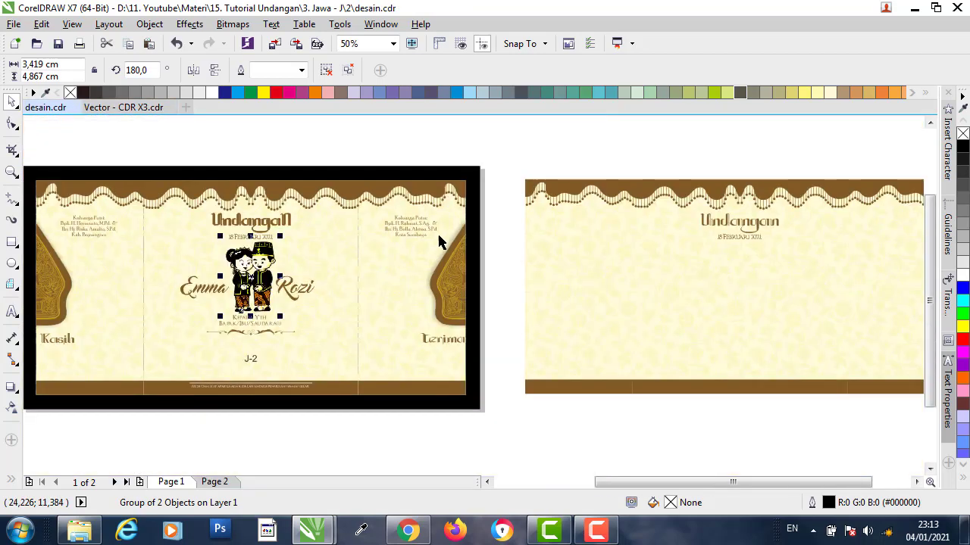
click(641, 169)
right_click(645, 164)
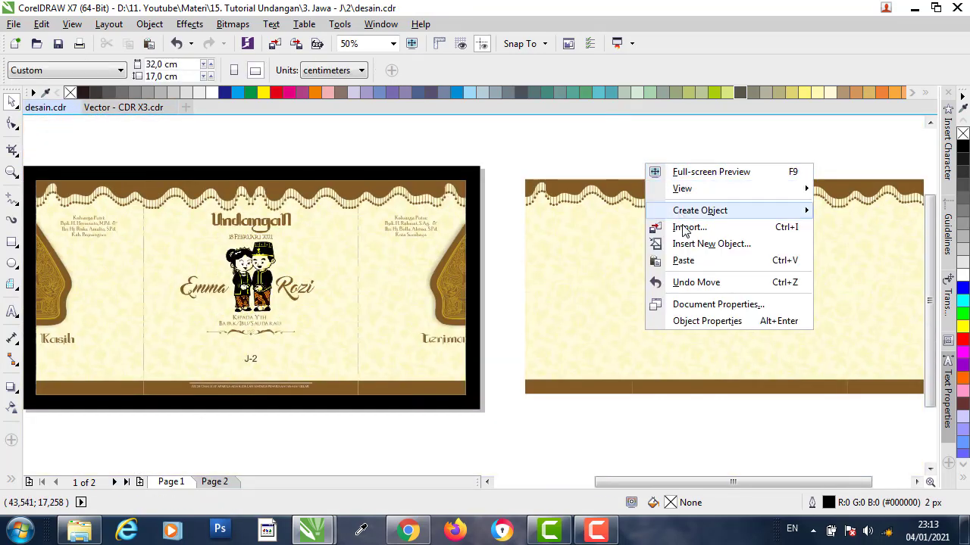
click(683, 260)
drag(242, 250, 738, 277)
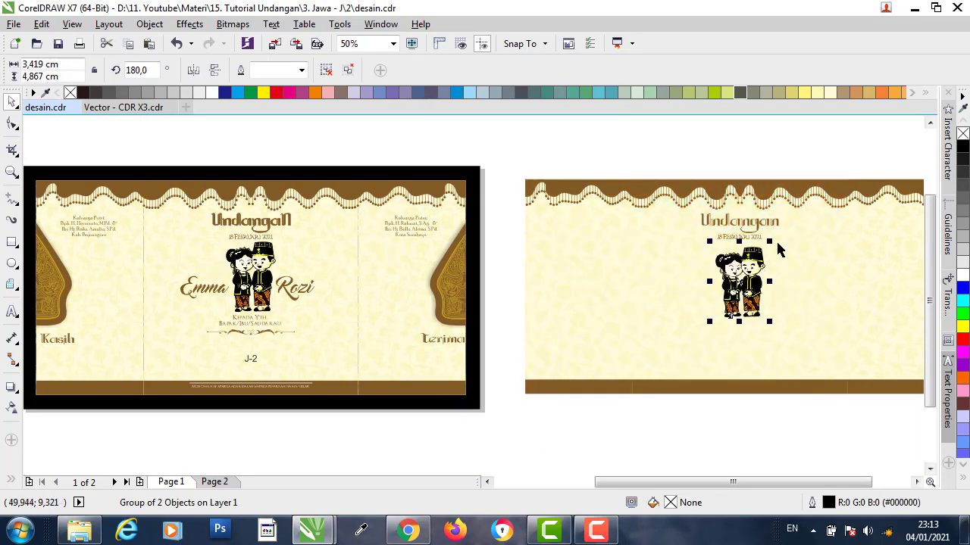
shift+click(800, 239)
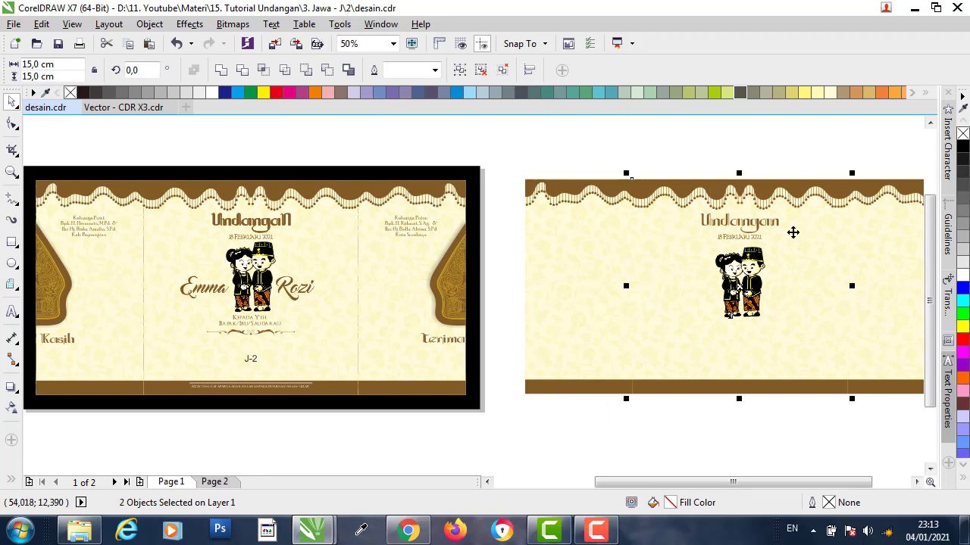
click(742, 155)
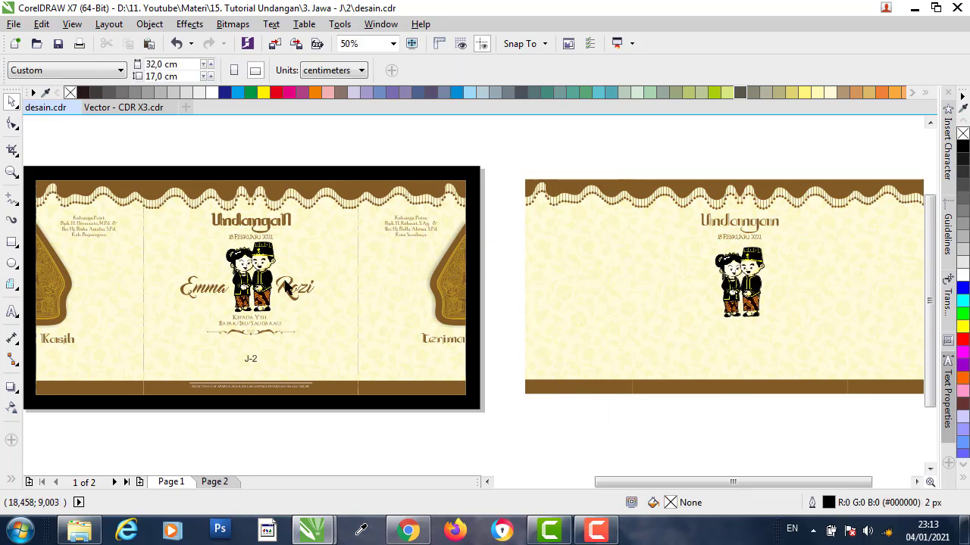
- Drag a copy of the couple's names text from page 1 onto page 2 around the illustration
scroll(288, 300, up, 2)
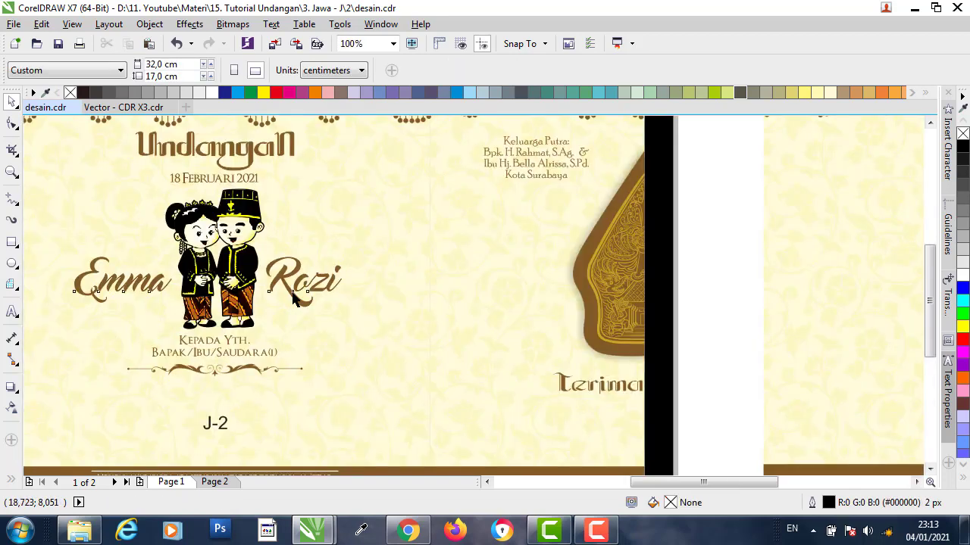
click(134, 289)
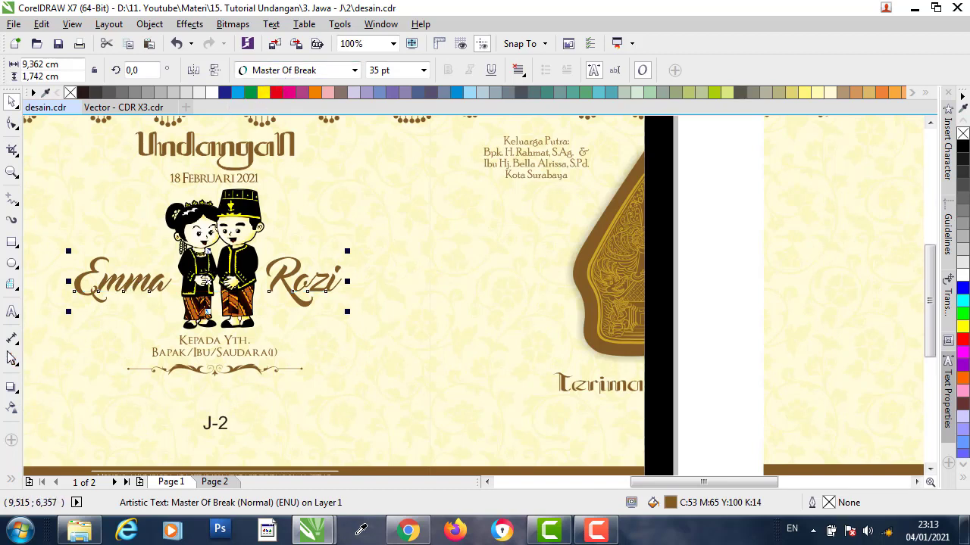
drag(39, 307, 581, 297)
scroll(89, 303, down, 2)
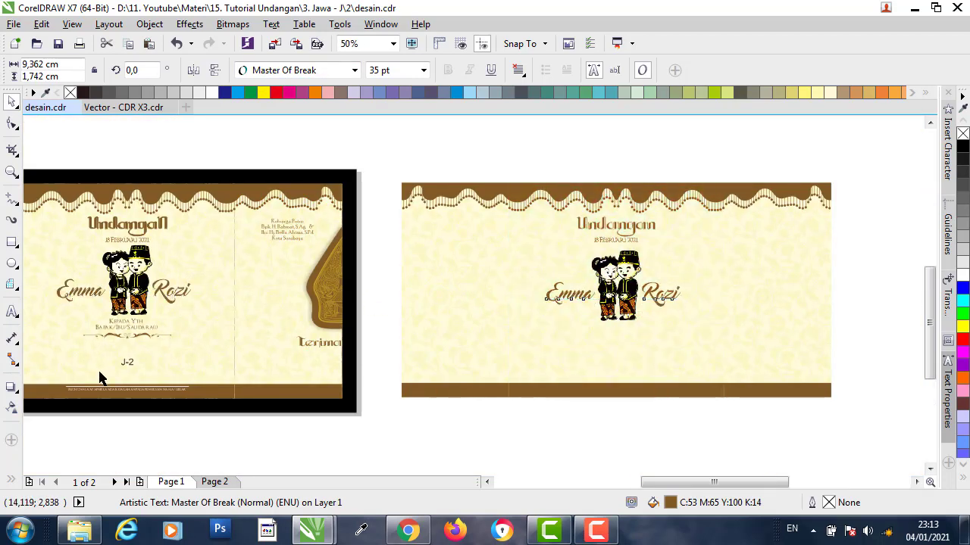
scroll(112, 358, up, 2)
scroll(144, 270, up, 2)
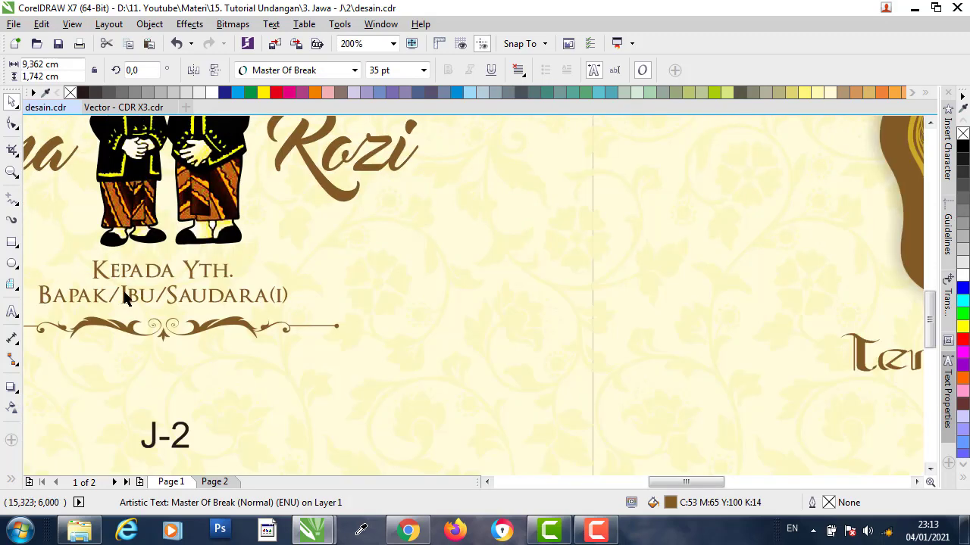
- Check the 'Kepada Yth.' greeting text, then select the card's background group
double_click(127, 298)
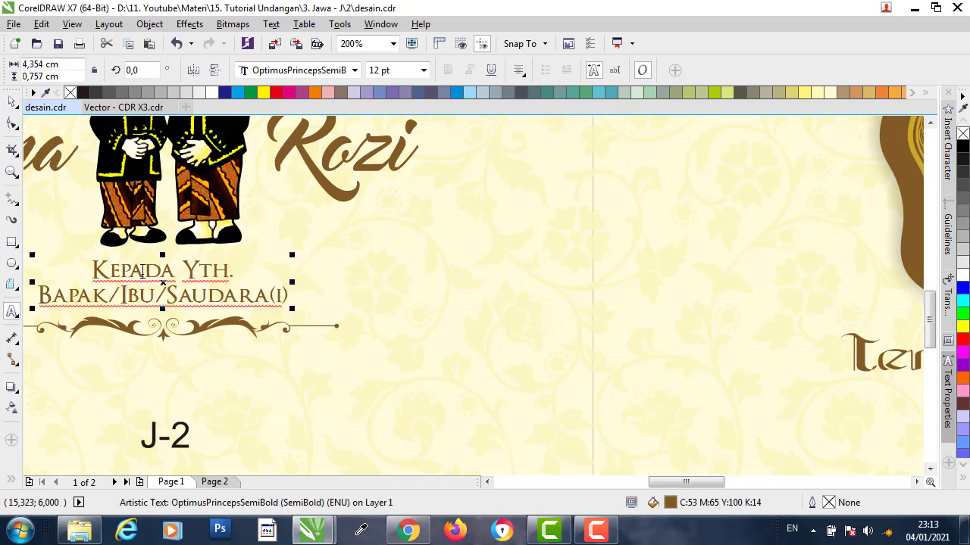
click(176, 270)
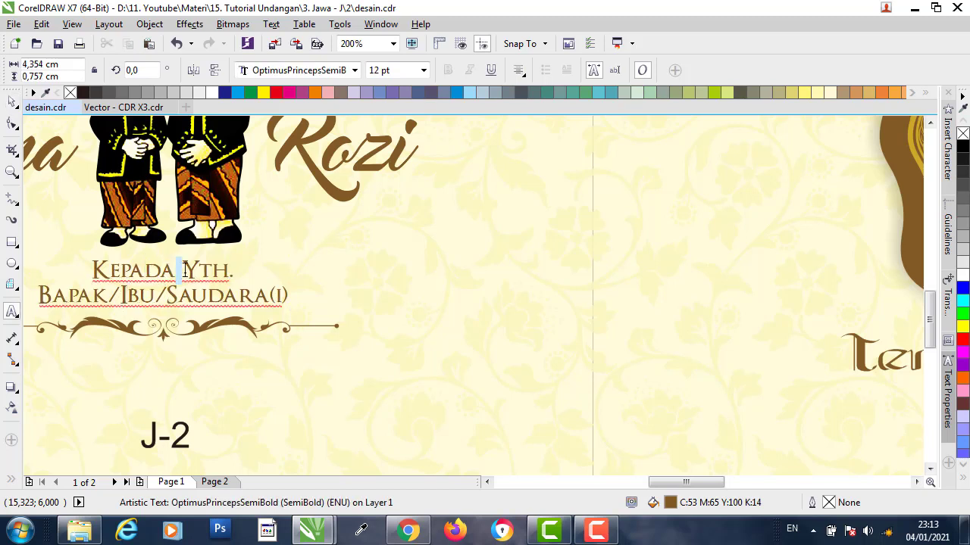
click(201, 270)
click(213, 271)
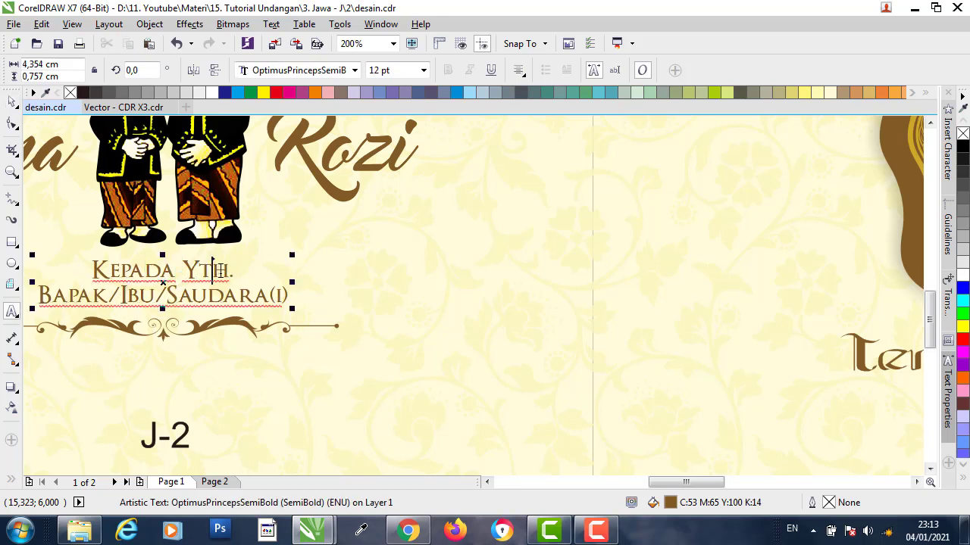
click(227, 270)
click(261, 292)
scroll(219, 284, down, 1)
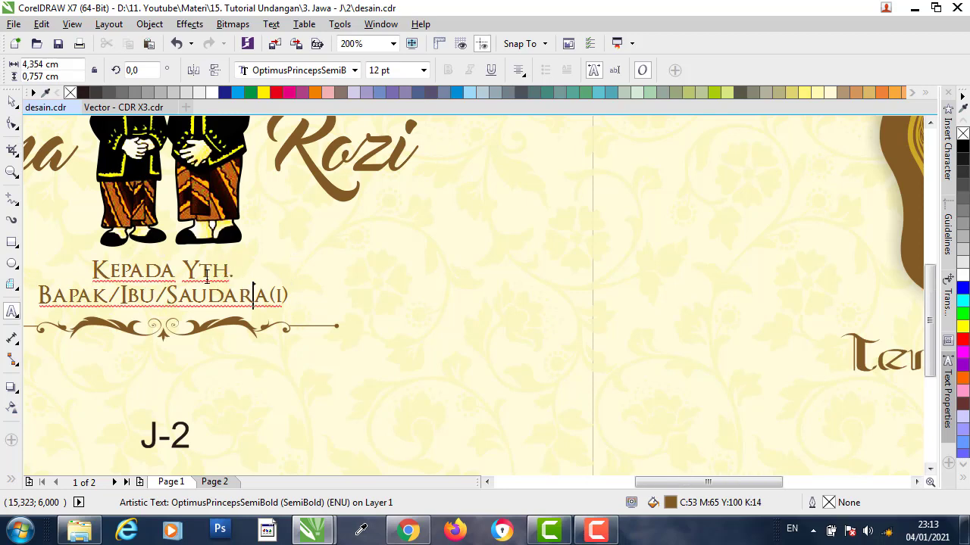
click(11, 102)
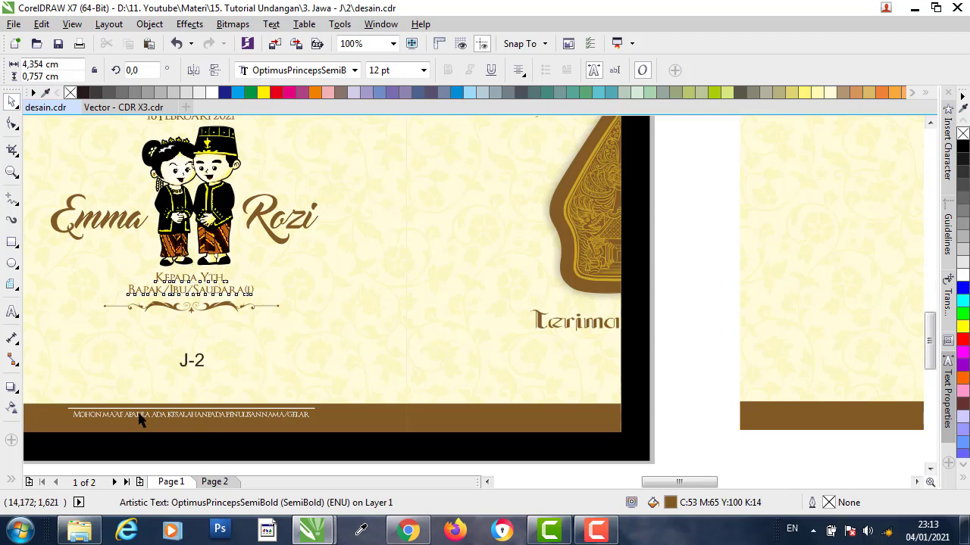
scroll(139, 414, up, 1)
click(205, 206)
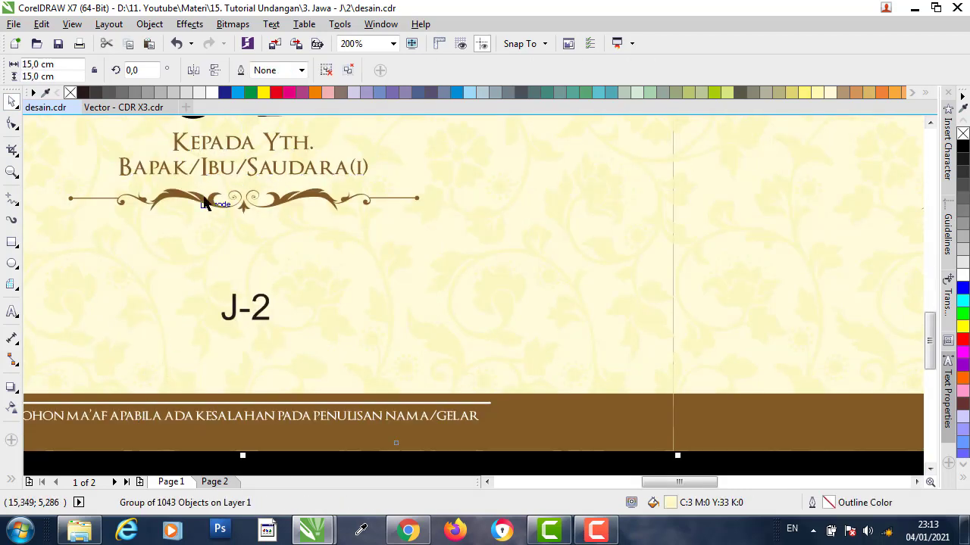
- Copy the brown flourish ornament from the Vector - CDR X3 file
click(124, 107)
scroll(320, 250, down, 3)
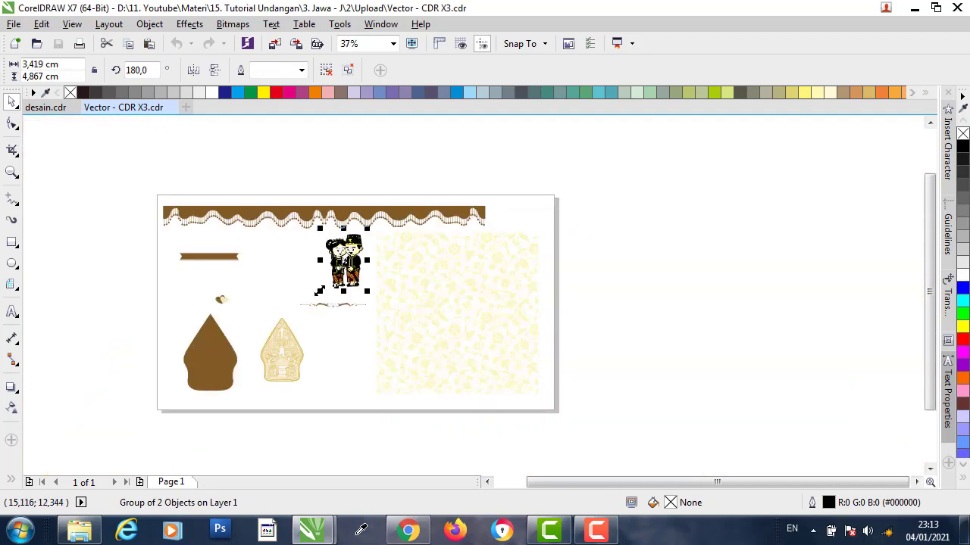
scroll(353, 314, up, 3)
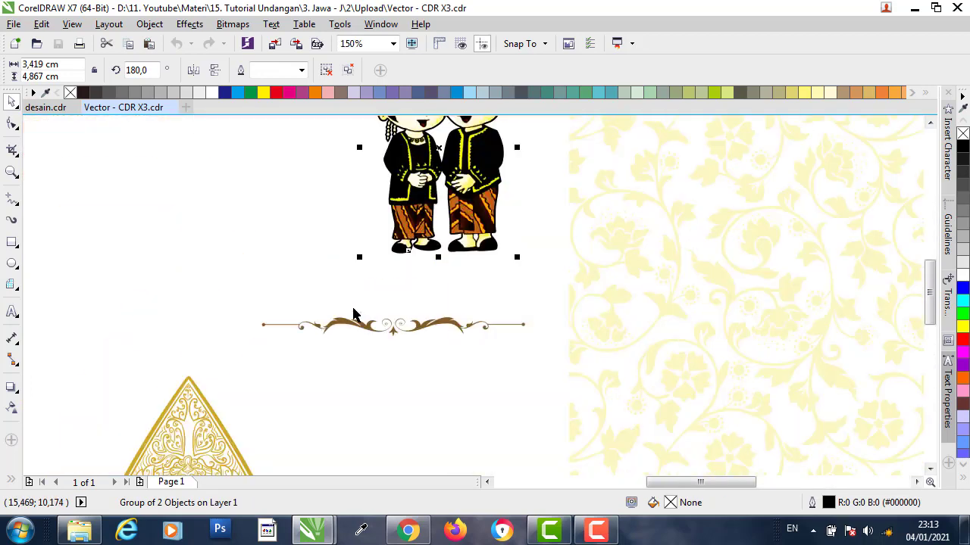
click(426, 326)
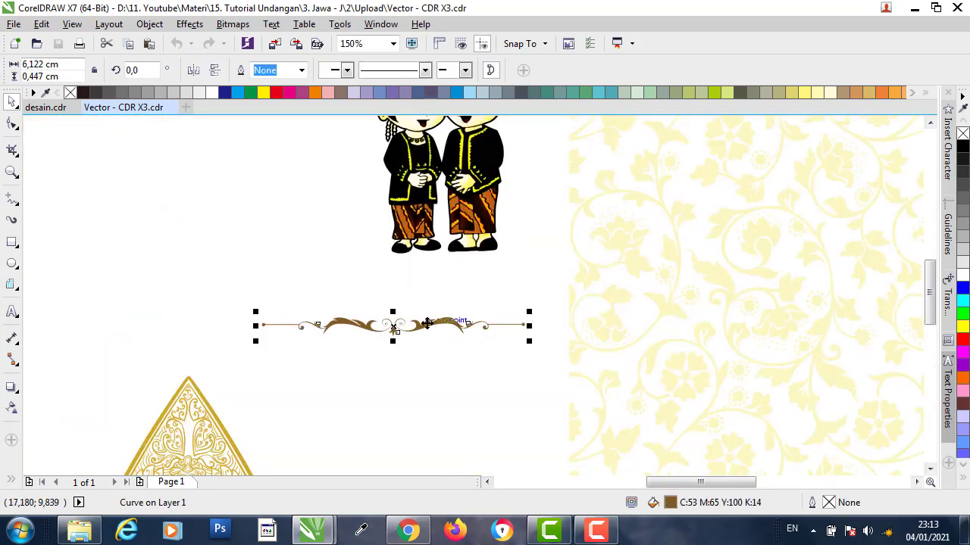
right_click(427, 323)
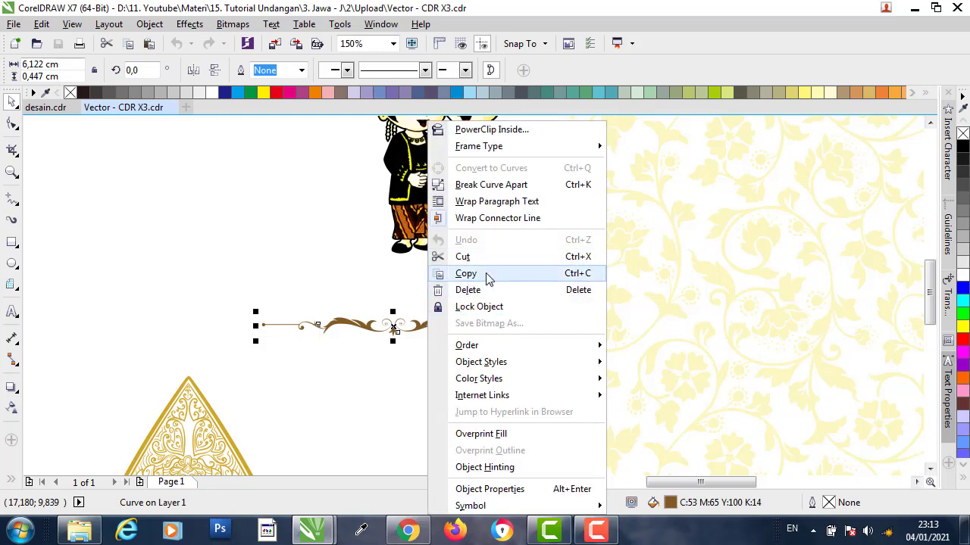
click(489, 276)
- Paste the flourish into desain.cdr and place it just below the couple and their names
click(46, 107)
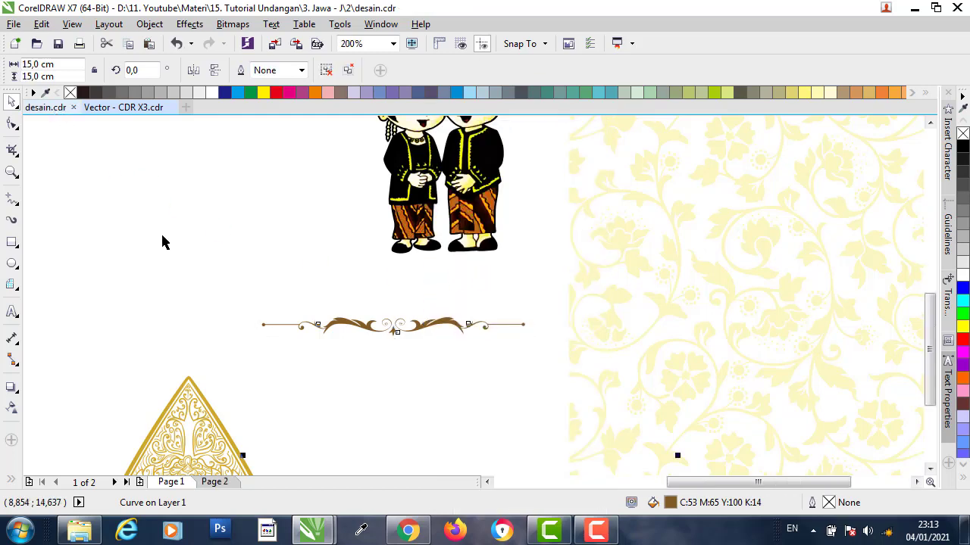
scroll(190, 240, down, 6)
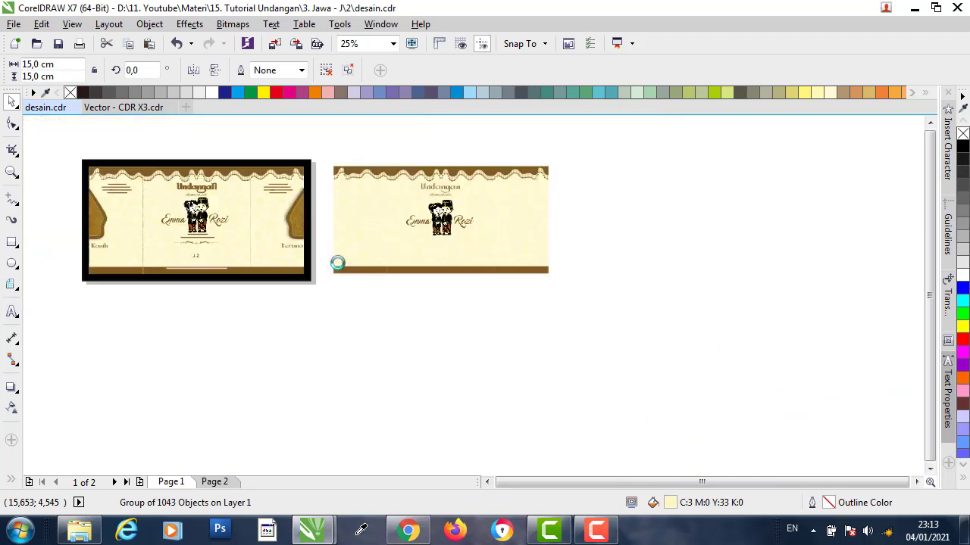
key(ctrl+v)
drag(196, 228, 451, 244)
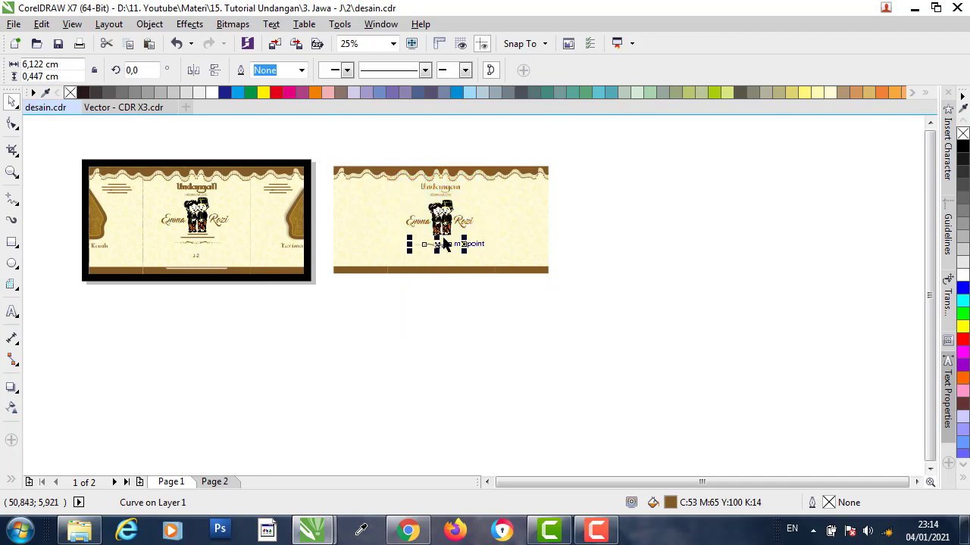
scroll(449, 245, up, 2)
scroll(444, 244, up, 2)
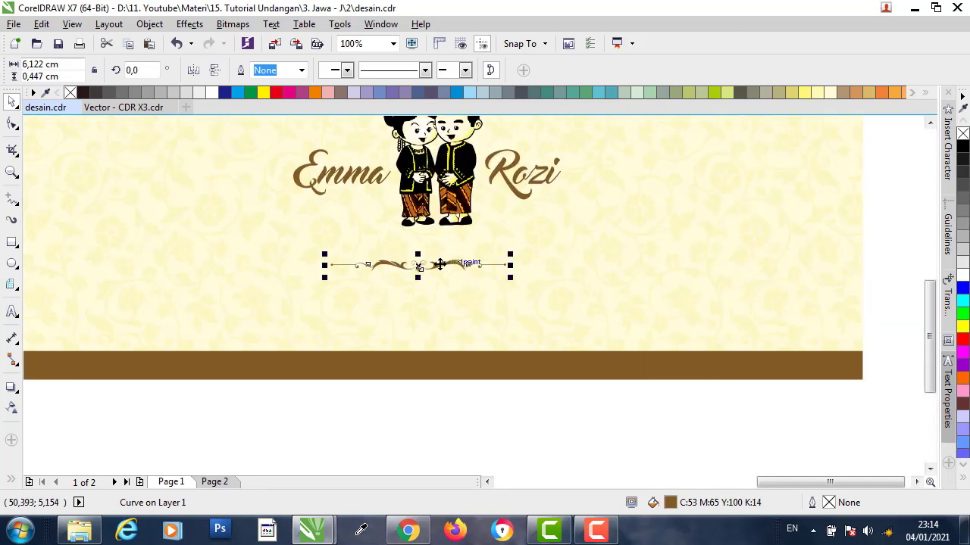
scroll(436, 265, up, 4)
scroll(436, 265, down, 2)
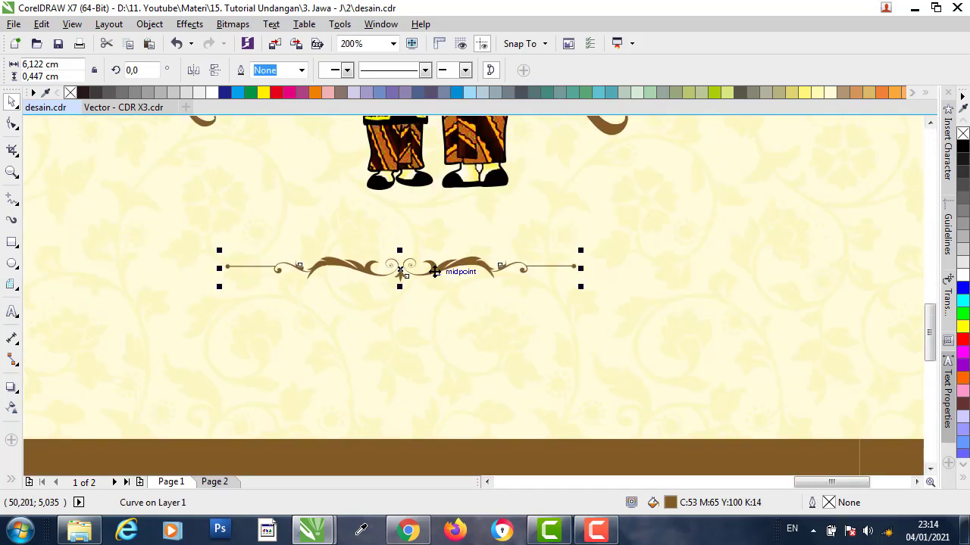
drag(444, 271, 473, 224)
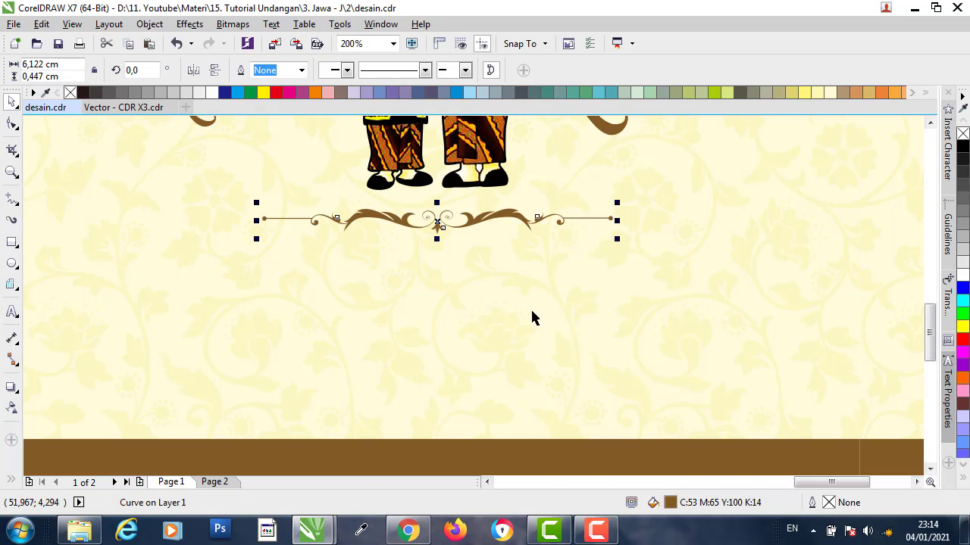
scroll(532, 316, down, 2)
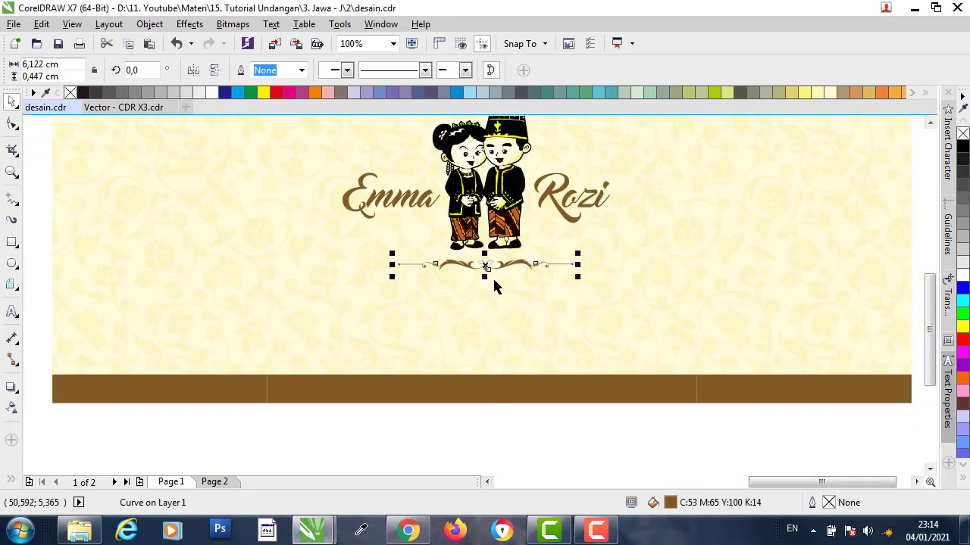
scroll(497, 281, down, 2)
click(465, 362)
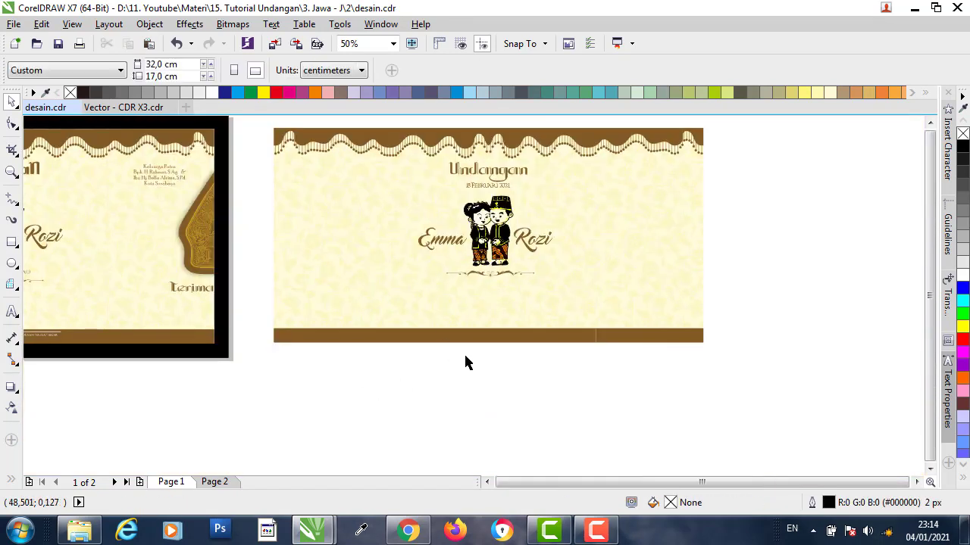
- Copy the 'Mohon maaf apabila ada kesalahan penulisan nama/gelar' line onto the cover's bottom brown band
scroll(301, 331, down, 1)
scroll(250, 333, up, 2)
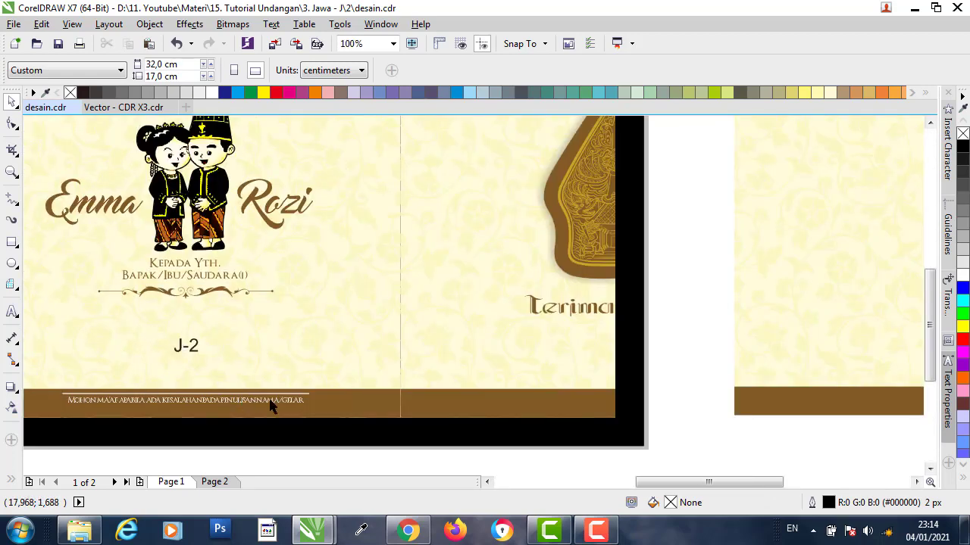
scroll(181, 388, down, 1)
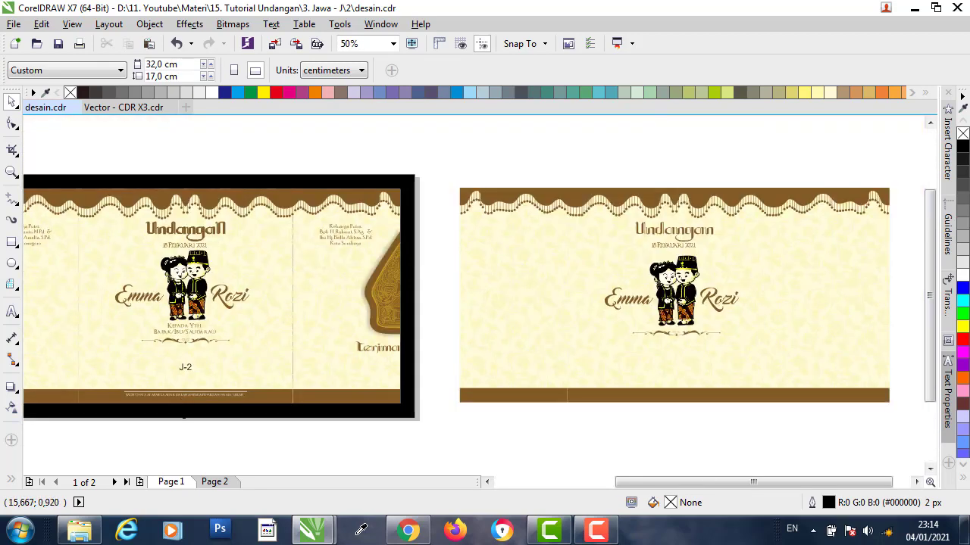
drag(263, 386, 258, 384)
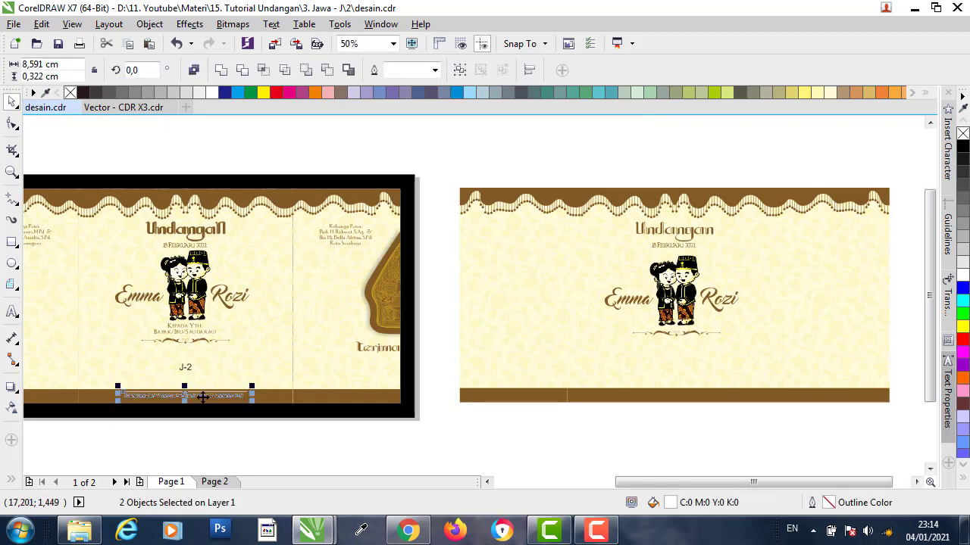
drag(201, 396, 702, 406)
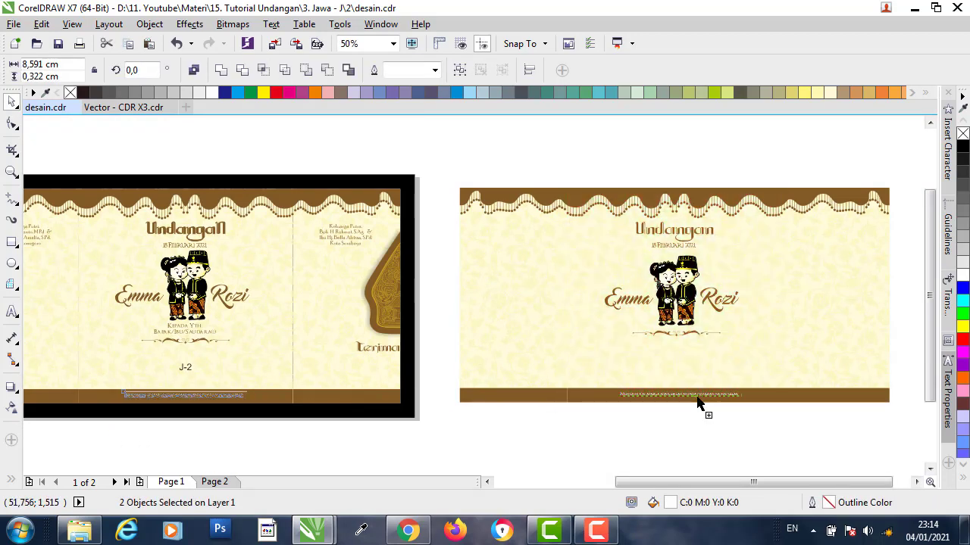
click(671, 447)
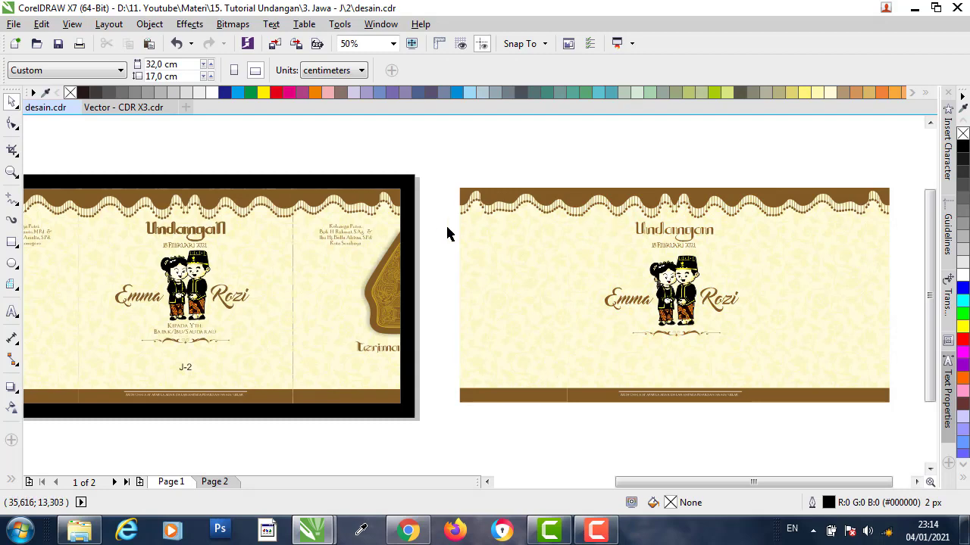
scroll(344, 203, up, 2)
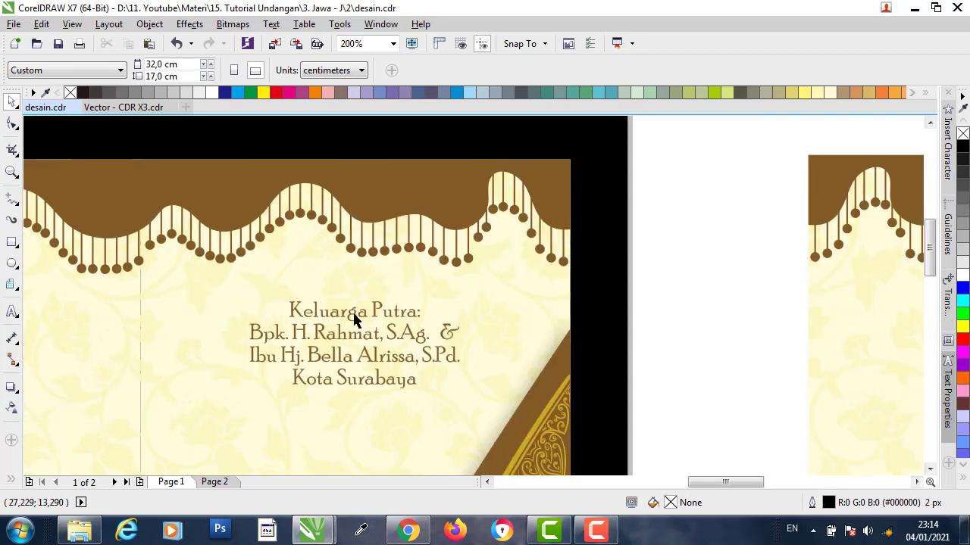
- Select the family text blocks and ungroup the Keluarga Putri text lines
click(358, 318)
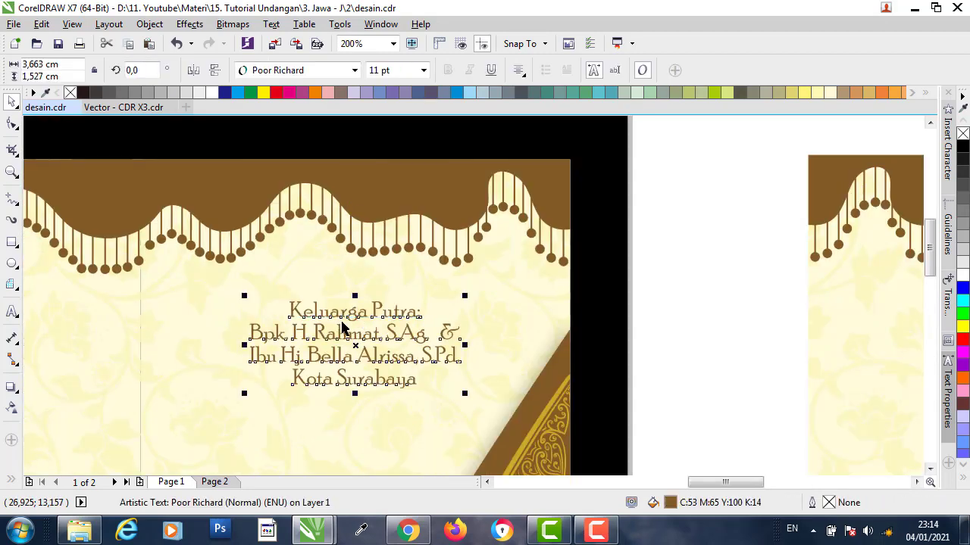
scroll(342, 328, down, 2)
scroll(387, 307, down, 1)
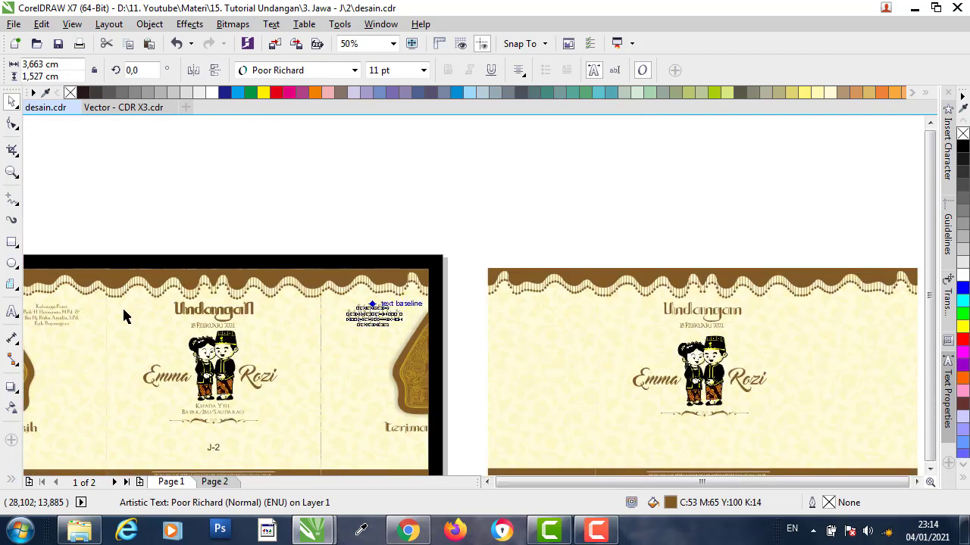
scroll(140, 305, down, 1)
scroll(212, 313, up, 3)
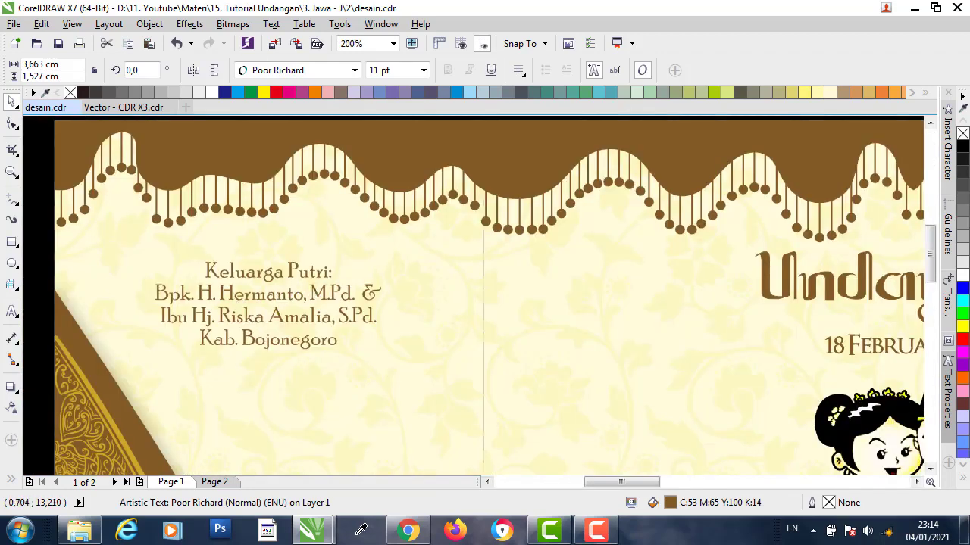
click(247, 278)
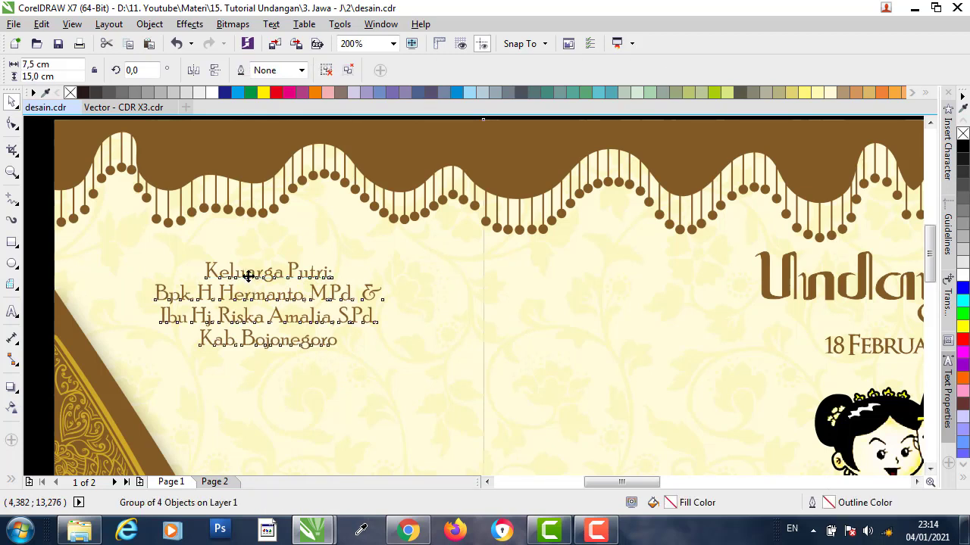
click(326, 70)
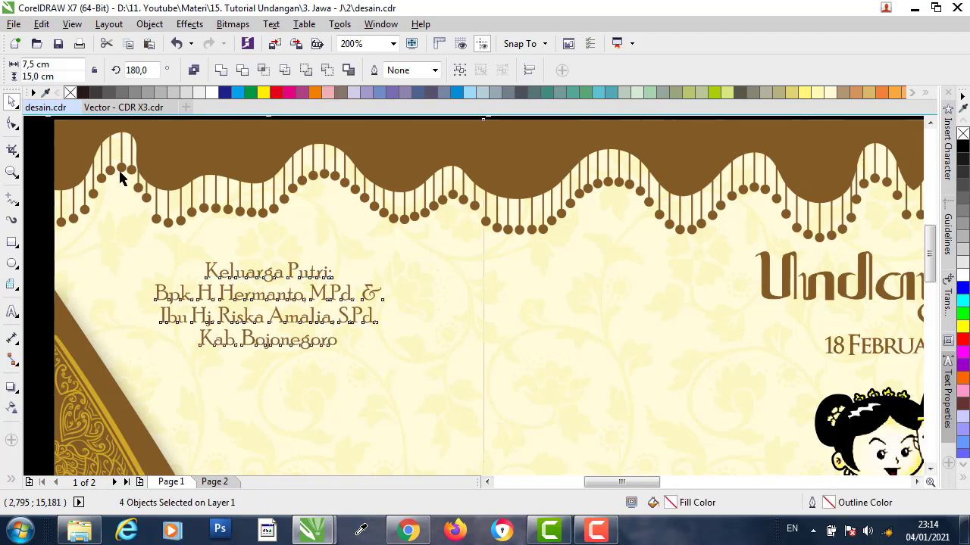
click(40, 158)
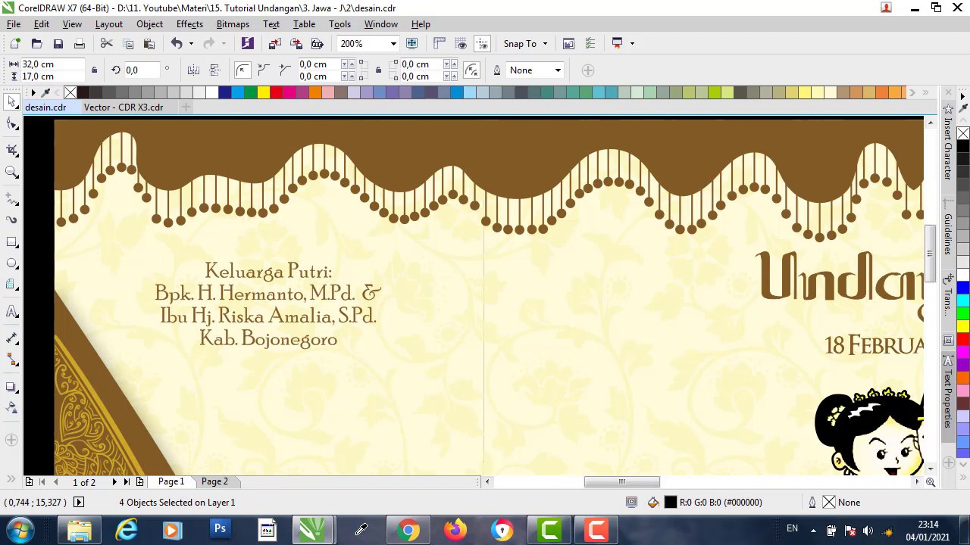
click(255, 280)
- Review the lines of the bride's family text block, then exit text editing
double_click(259, 276)
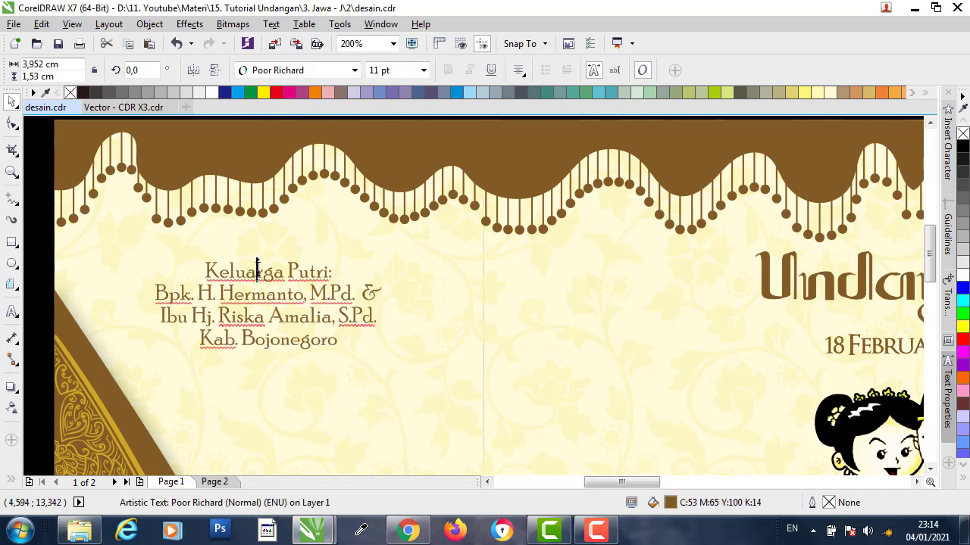
drag(229, 272, 303, 274)
click(303, 297)
double_click(332, 294)
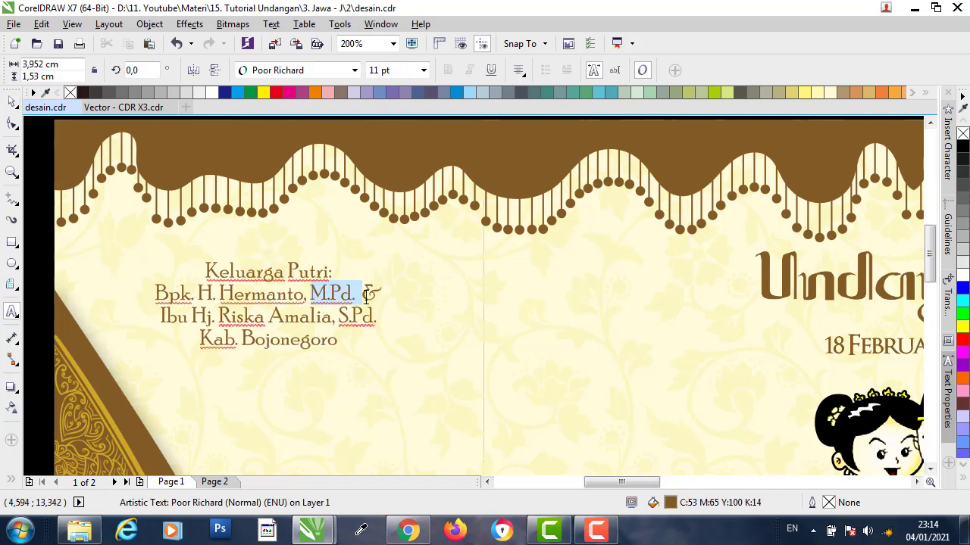
drag(267, 316, 345, 316)
drag(253, 339, 337, 339)
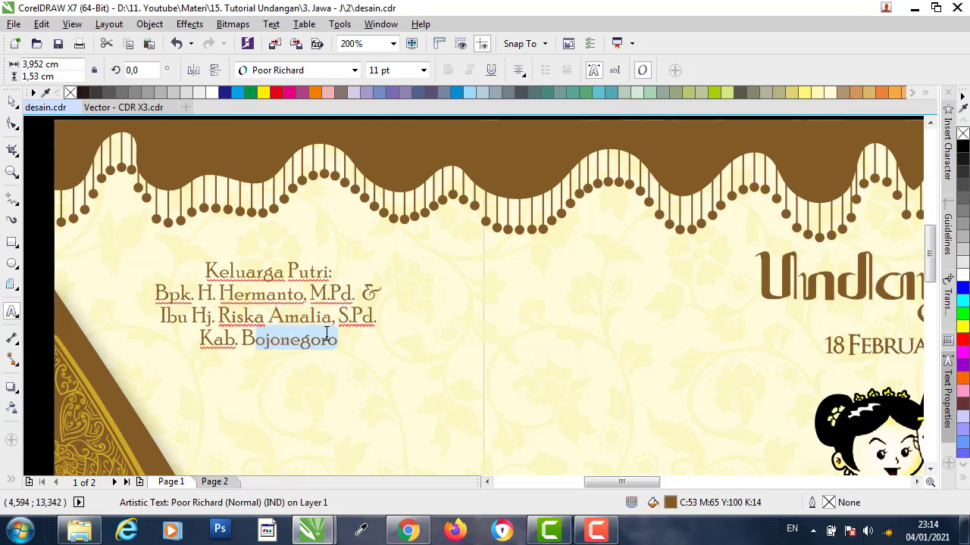
scroll(162, 286, down, 2)
click(15, 126)
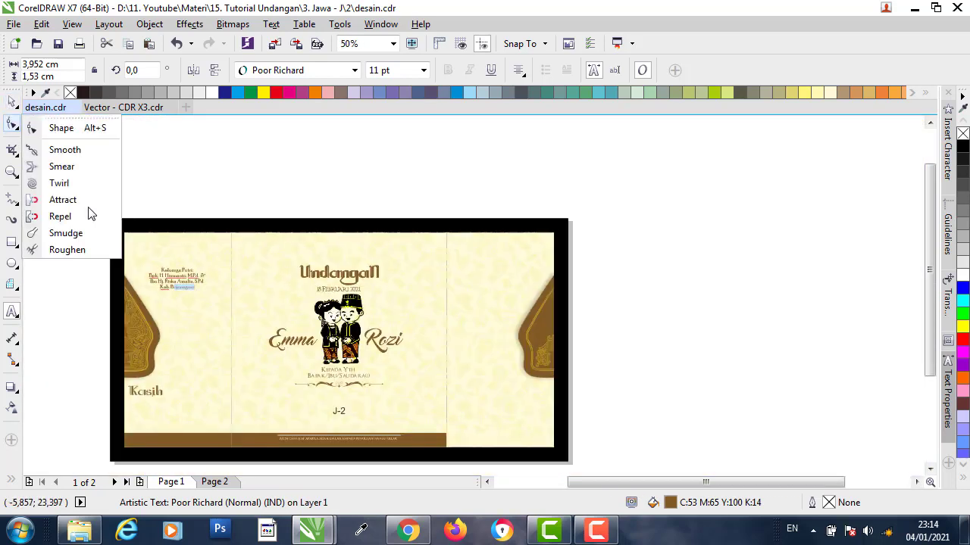
click(11, 102)
click(123, 152)
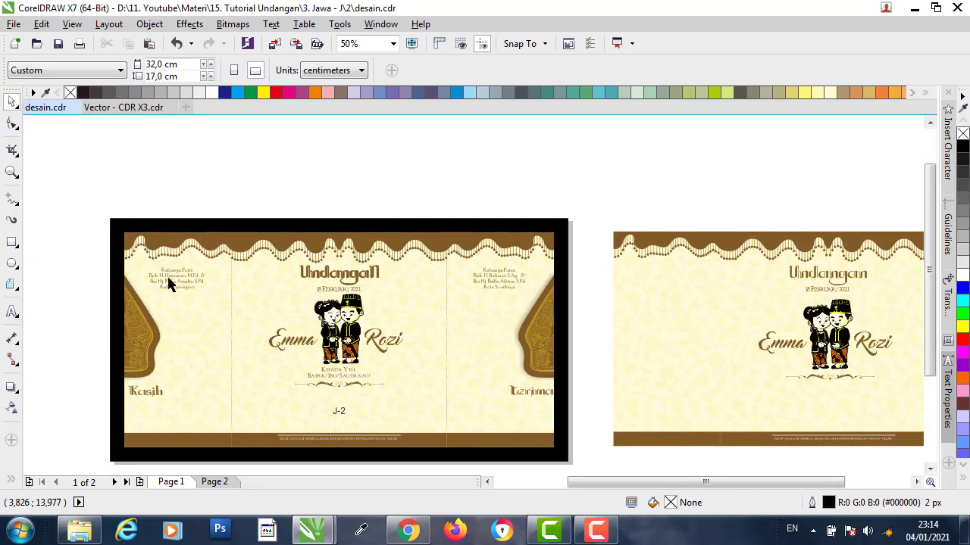
- Drop copies of the bride's and groom's family text in page 2's top-left and top-right corners
click(167, 283)
drag(175, 282, 670, 278)
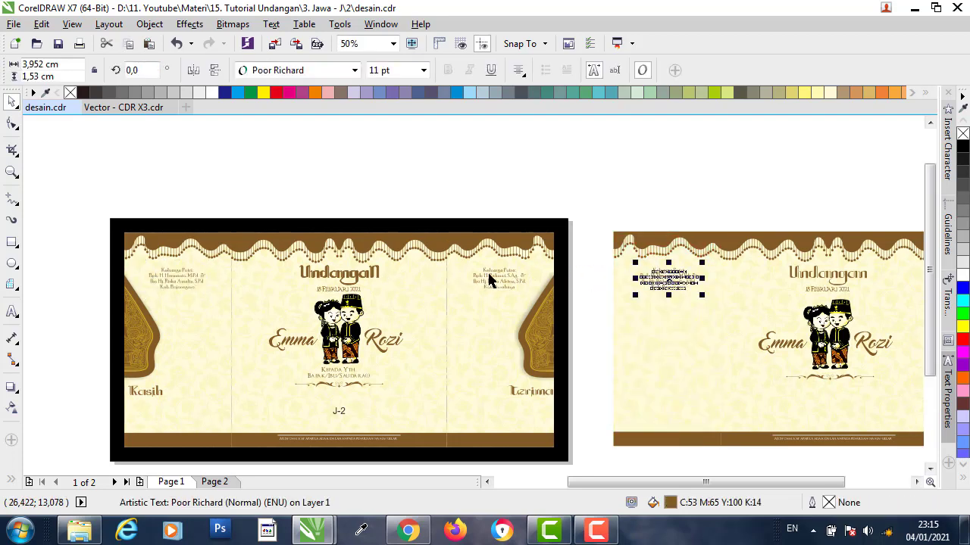
drag(488, 280, 905, 281)
right_click(905, 281)
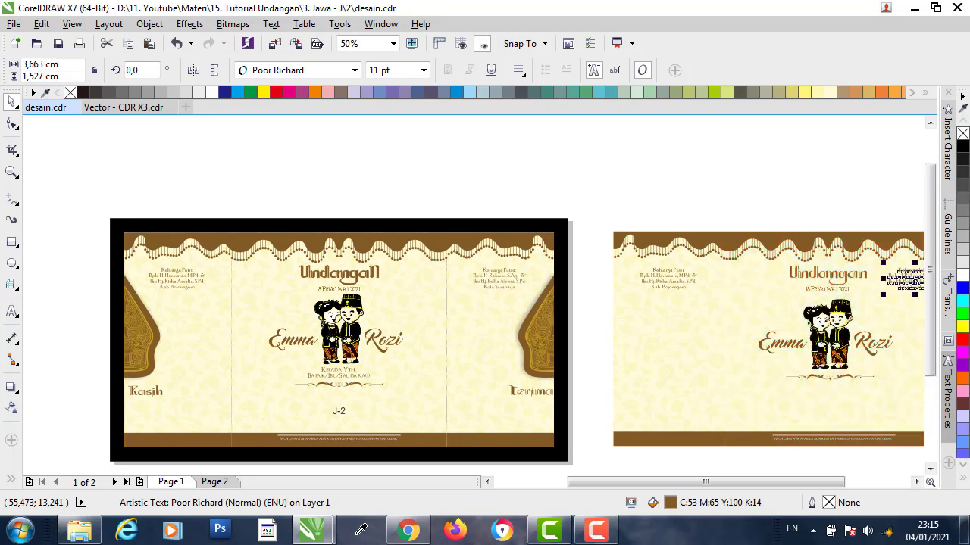
scroll(568, 318, down, 2)
scroll(684, 305, up, 2)
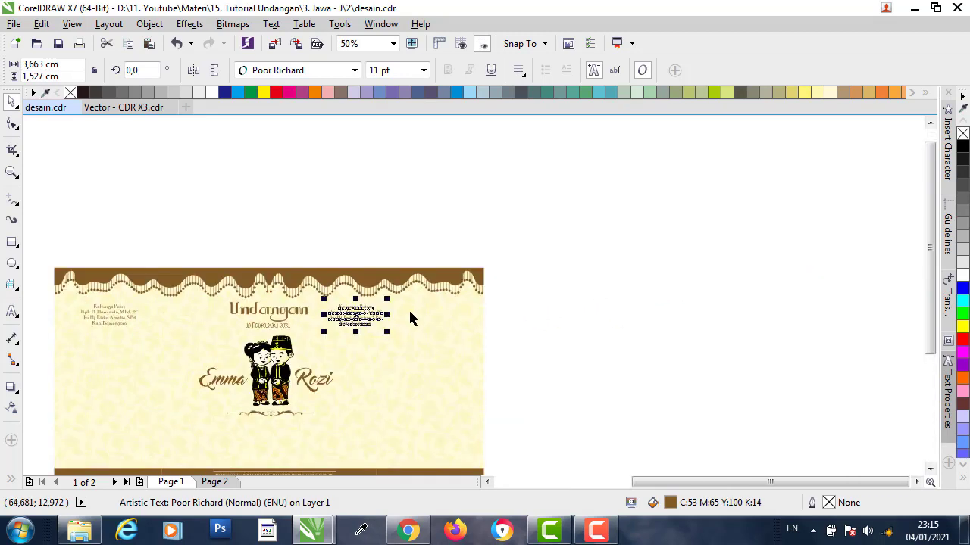
drag(366, 316, 448, 318)
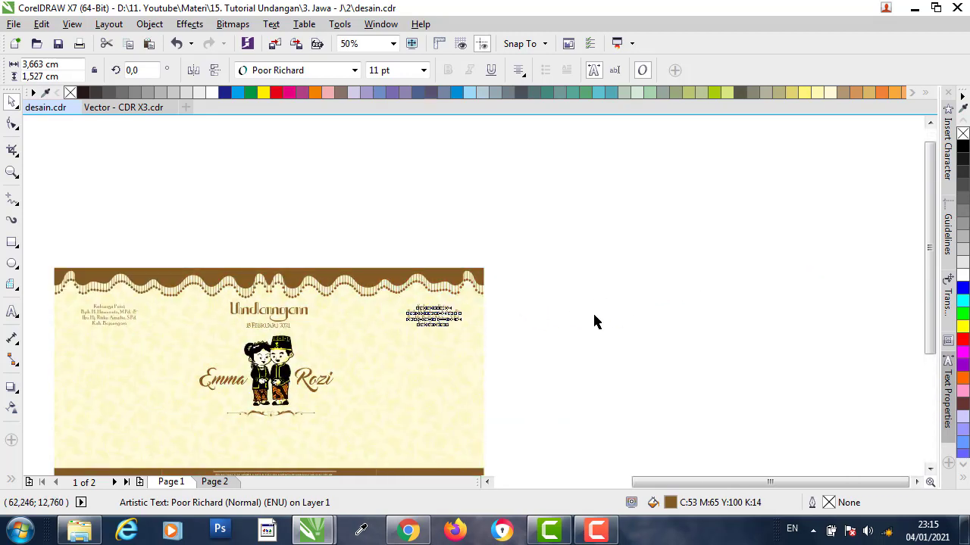
click(555, 302)
scroll(613, 292, down, 2)
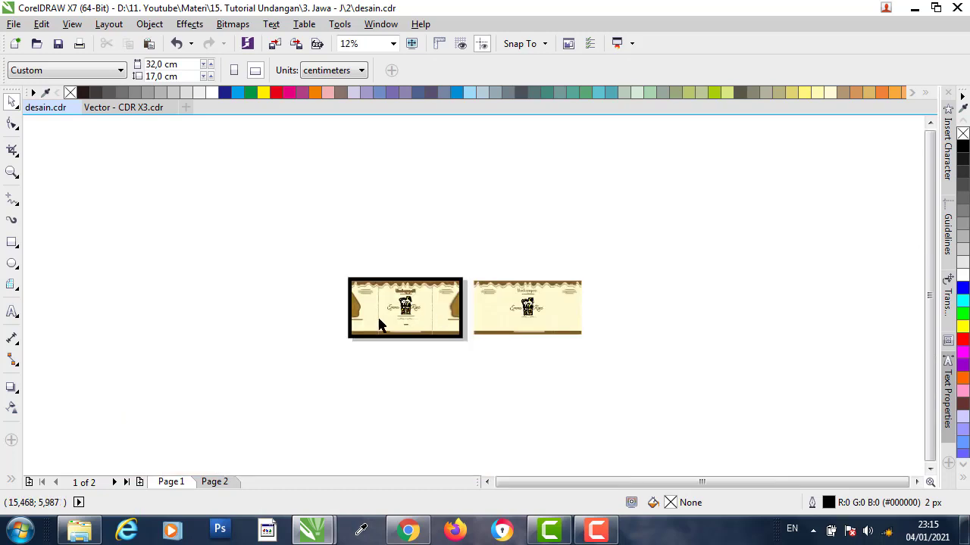
scroll(498, 309, up, 2)
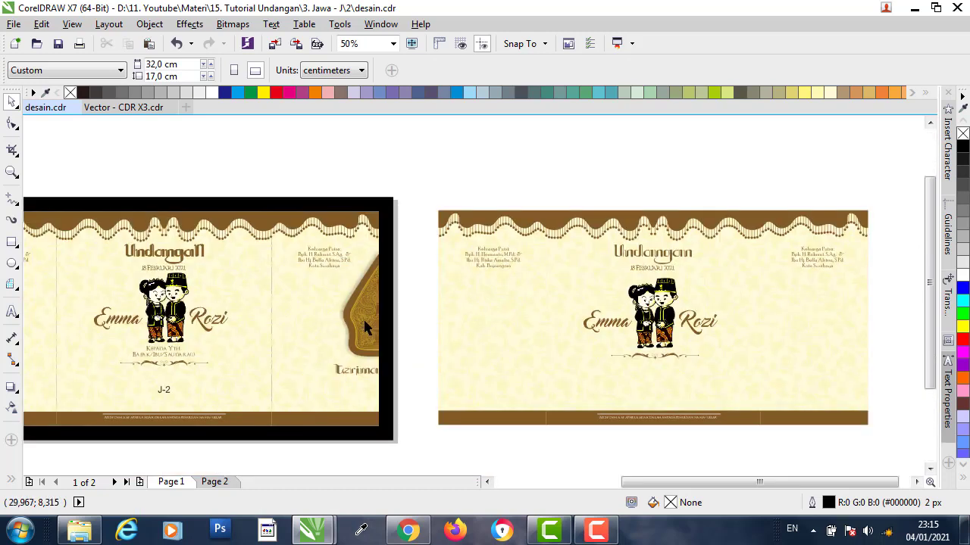
click(133, 110)
- Copy the brown and golden gunungan shapes from the Vector - CDR X3 file
scroll(303, 261, down, 2)
scroll(395, 269, down, 1)
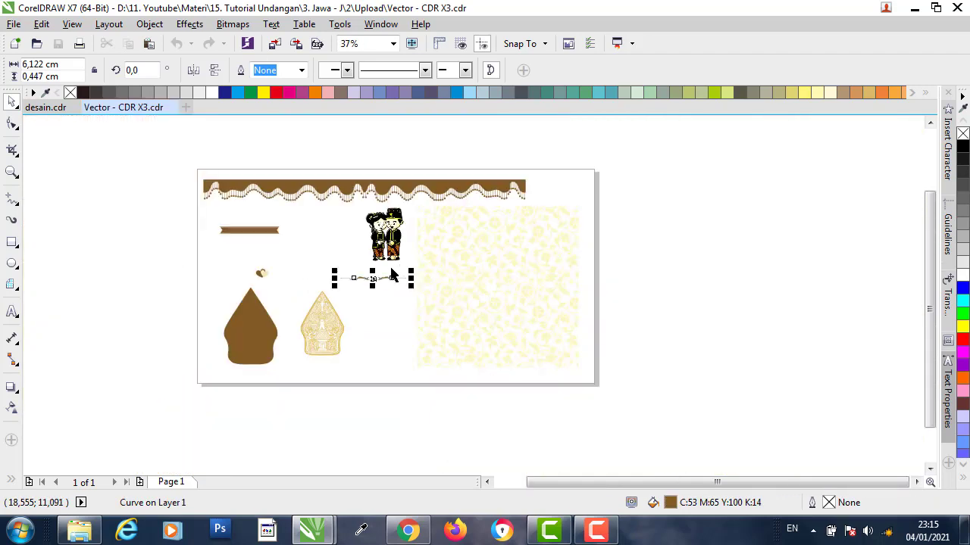
scroll(228, 325, up, 2)
click(289, 326)
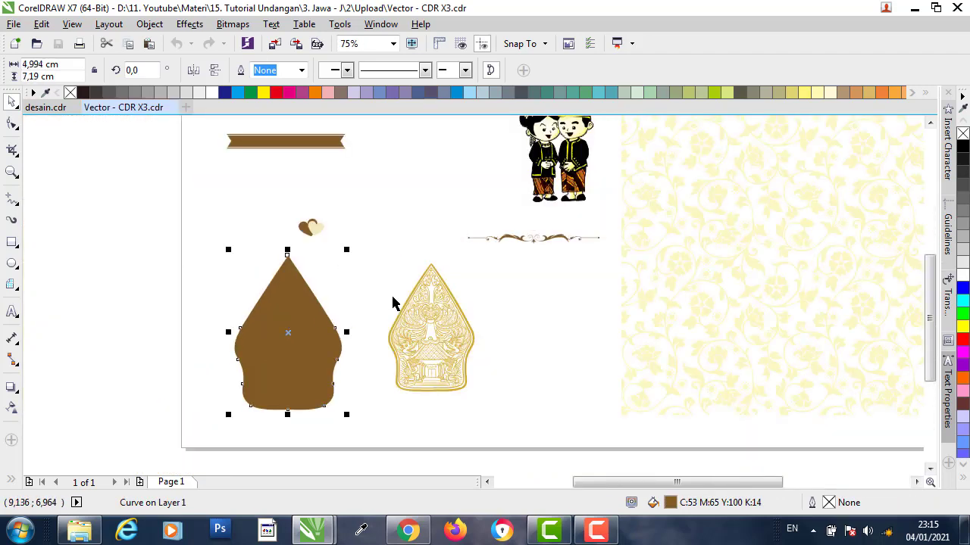
shift+click(448, 305)
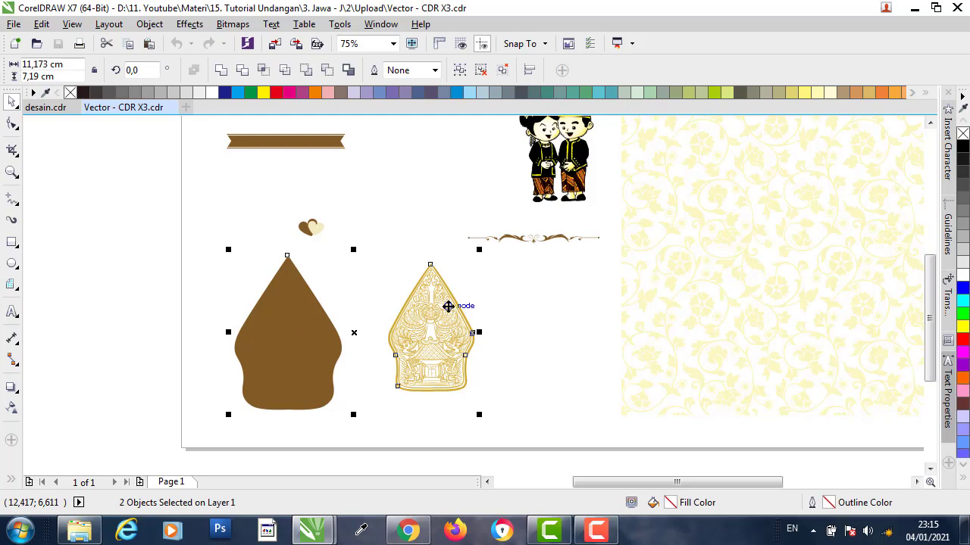
right_click(446, 306)
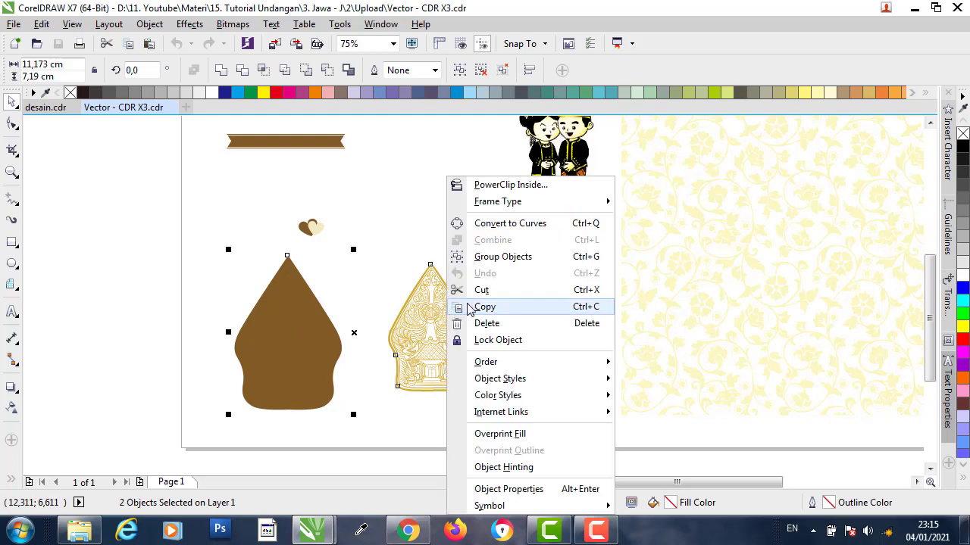
click(496, 311)
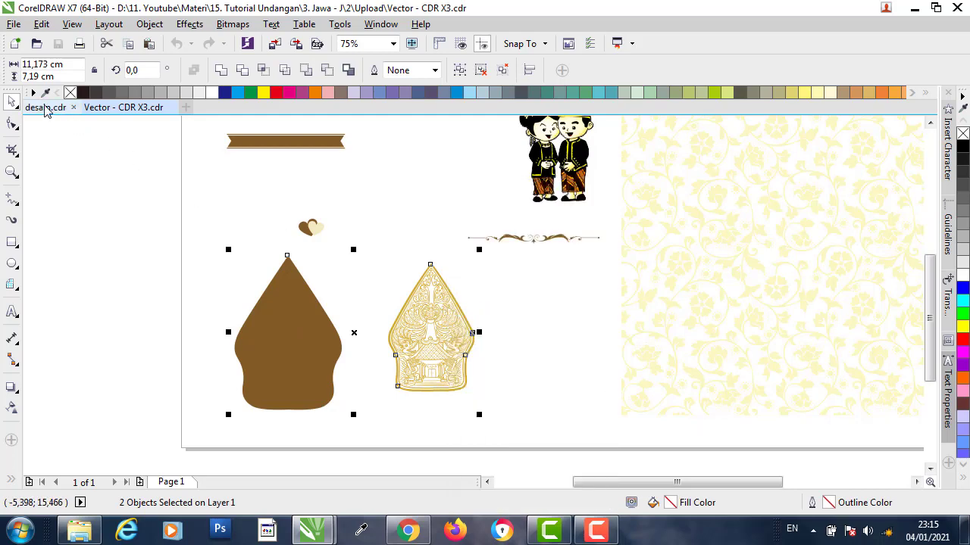
- Paste both gunungan shapes into desain.cdr beside page 2 and select them
click(45, 107)
scroll(153, 158, down, 1)
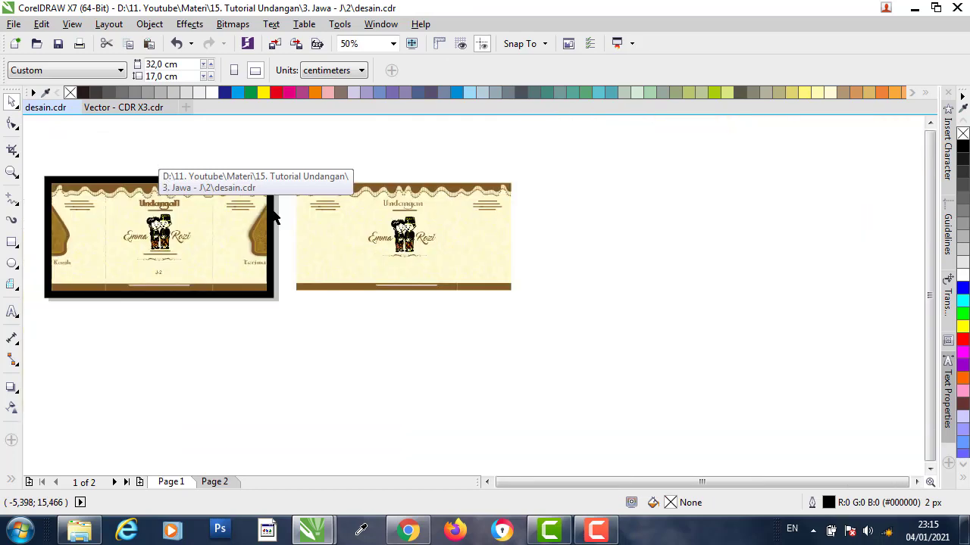
key(ctrl+v)
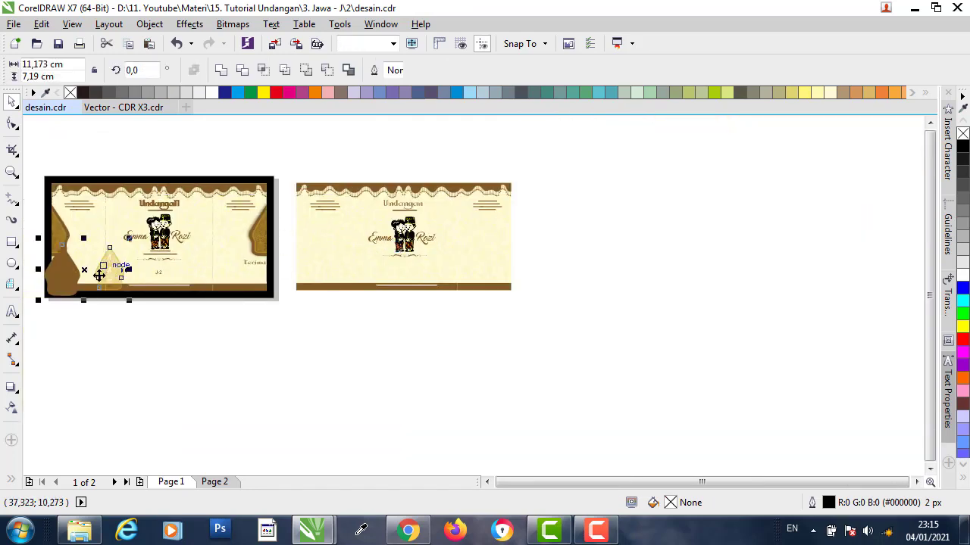
drag(114, 266, 578, 238)
scroll(578, 238, up, 1)
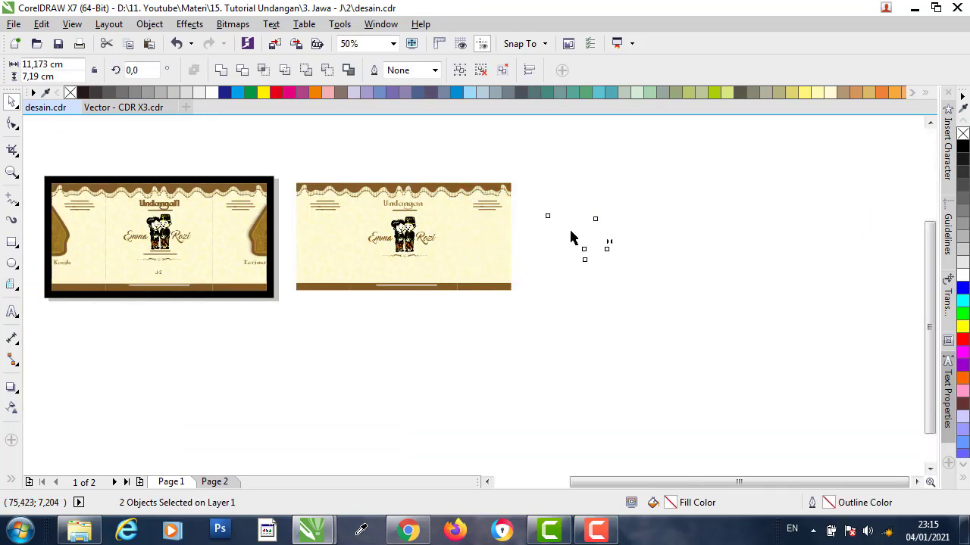
drag(731, 165, 459, 383)
- Centre the two gunungan shapes on each other and put the golden ornament in front of the brown shape
key(c)
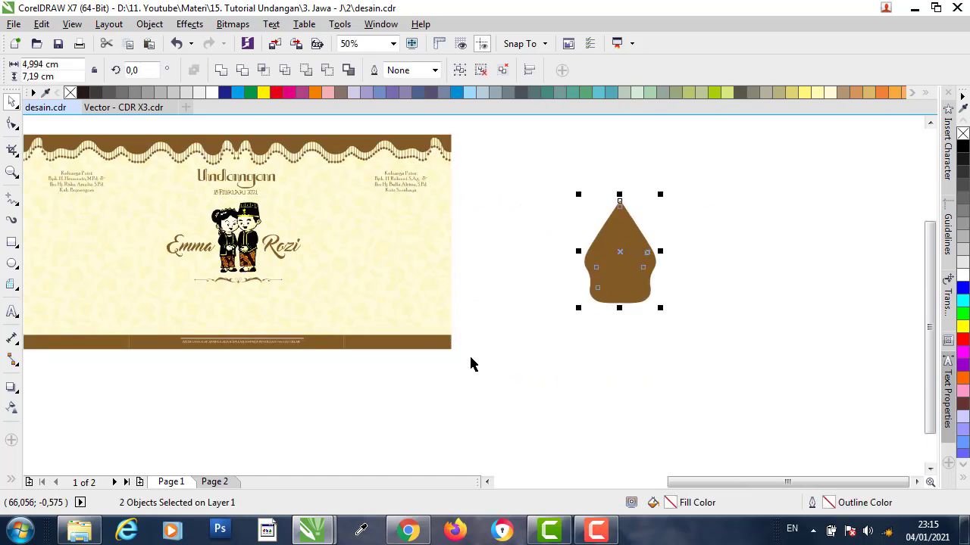
key(e)
click(710, 210)
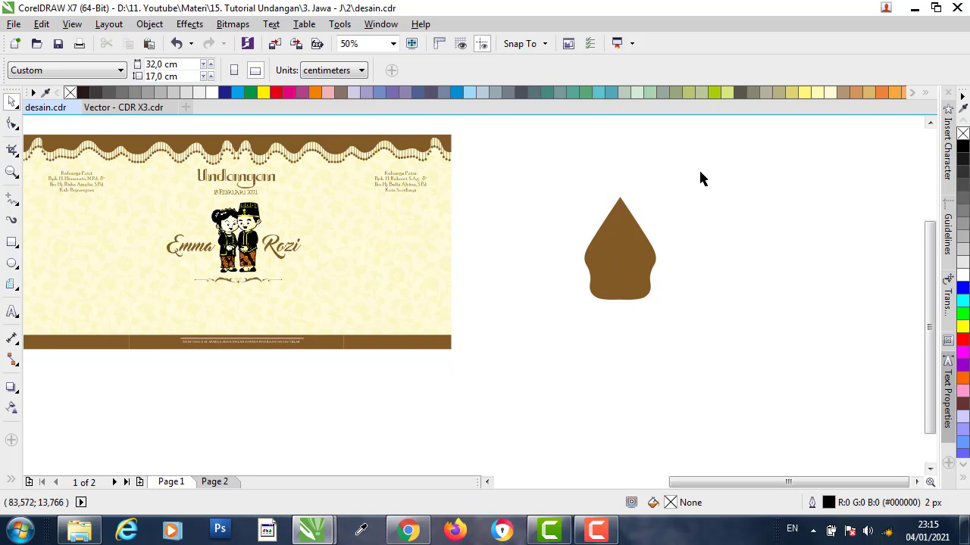
scroll(683, 210, up, 2)
drag(736, 149, 505, 450)
right_click(556, 282)
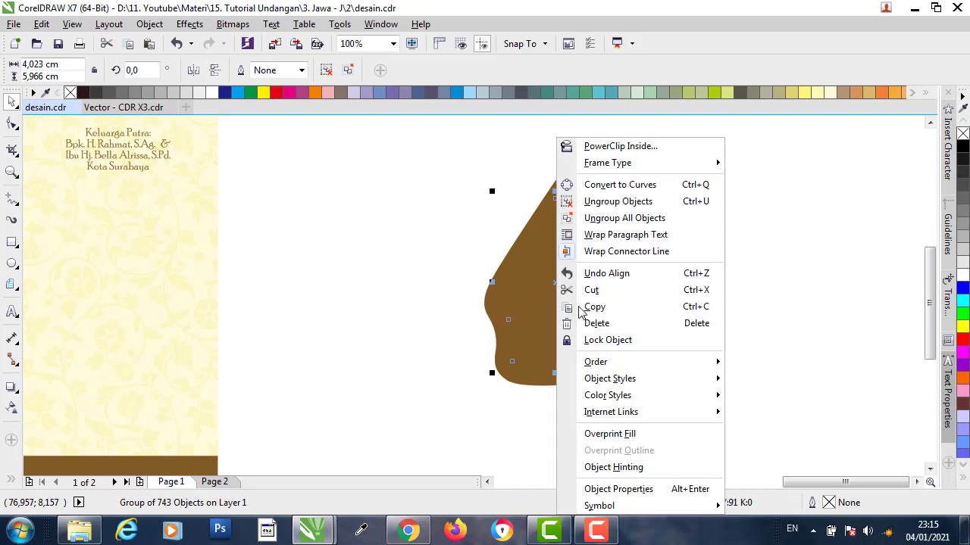
mouse_move(700, 362)
click(764, 465)
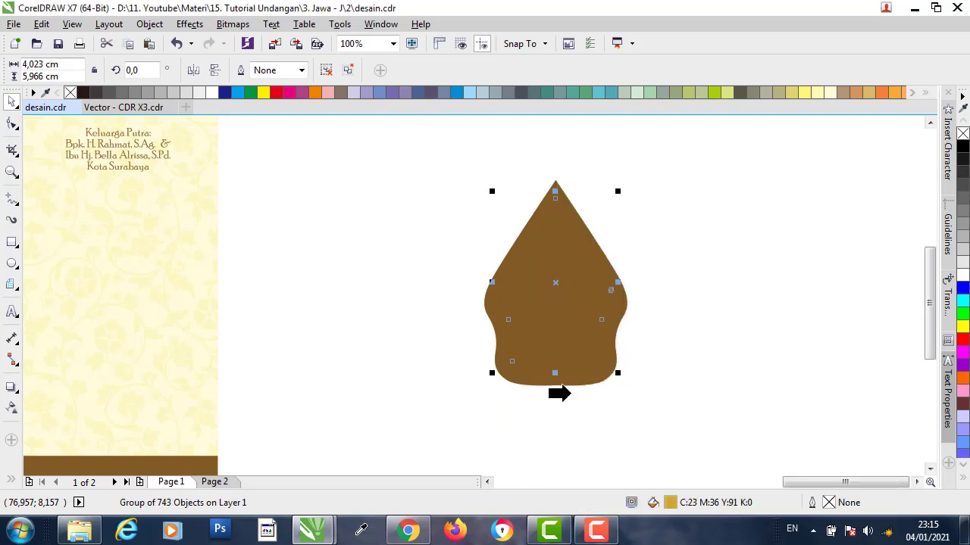
click(487, 307)
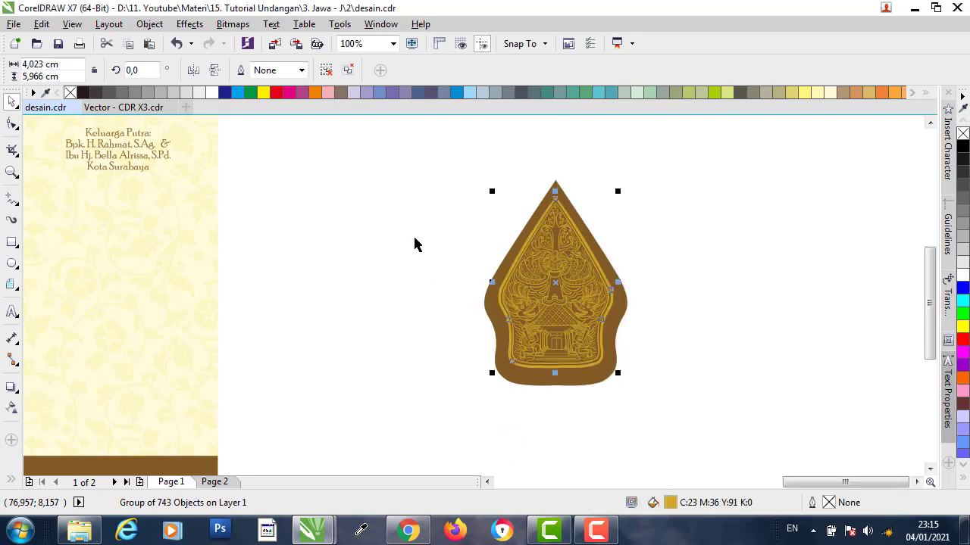
drag(404, 180, 680, 433)
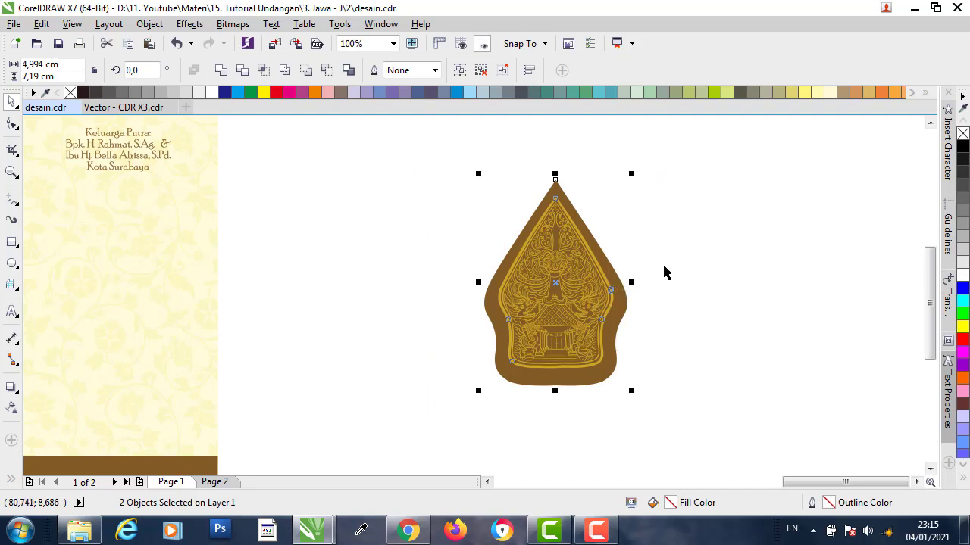
click(706, 287)
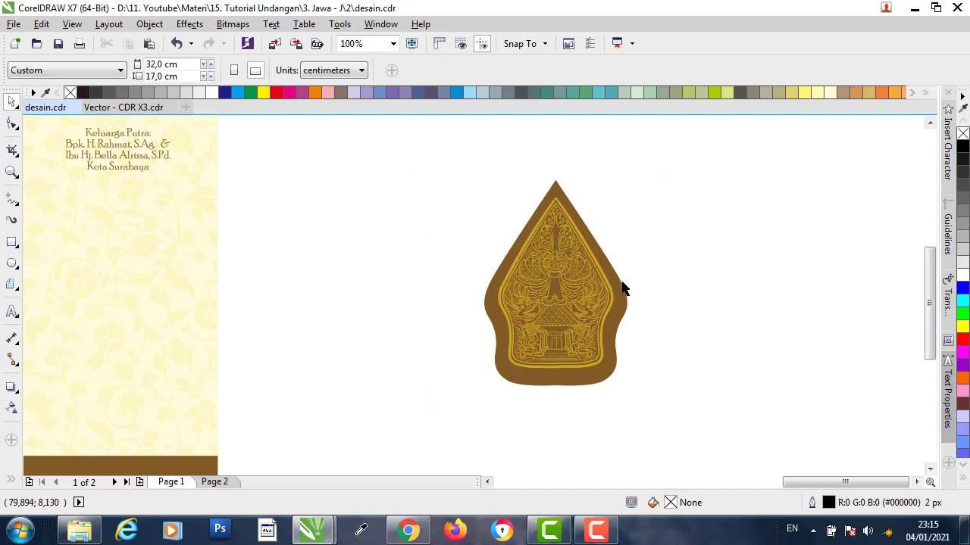
- Select both the golden line art and brown backing shape and group them with Ctrl+G
scroll(561, 218, up, 1)
click(553, 206)
scroll(553, 190, up, 2)
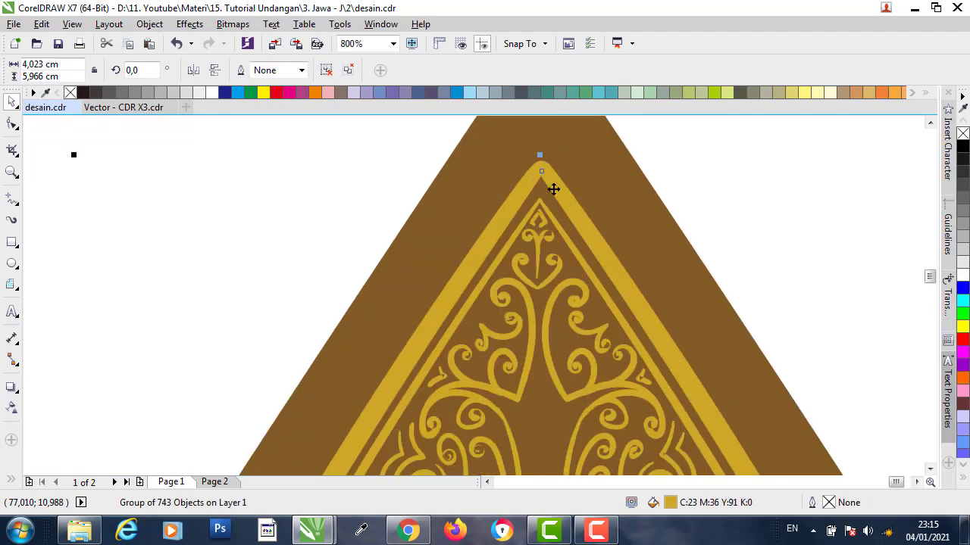
scroll(554, 200, down, 1)
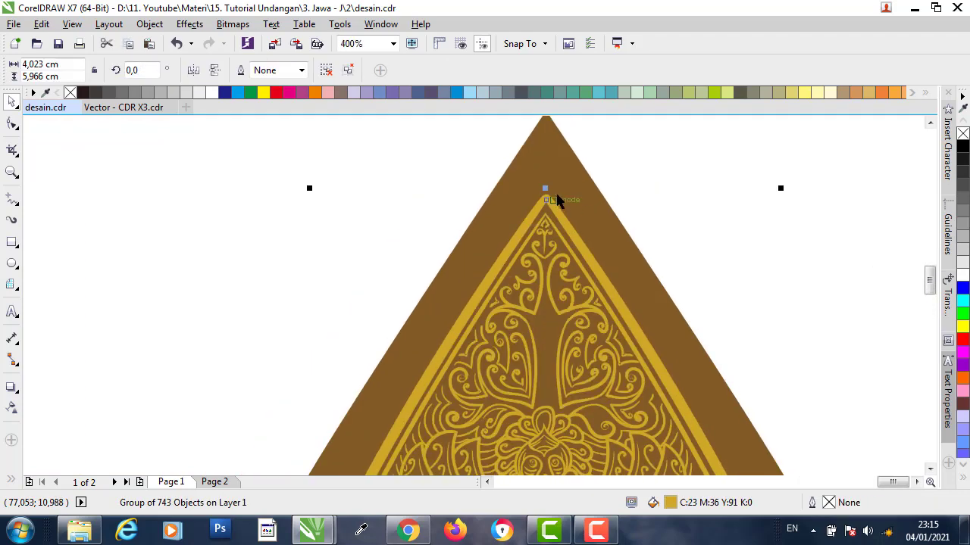
scroll(557, 200, down, 1)
scroll(556, 198, down, 1)
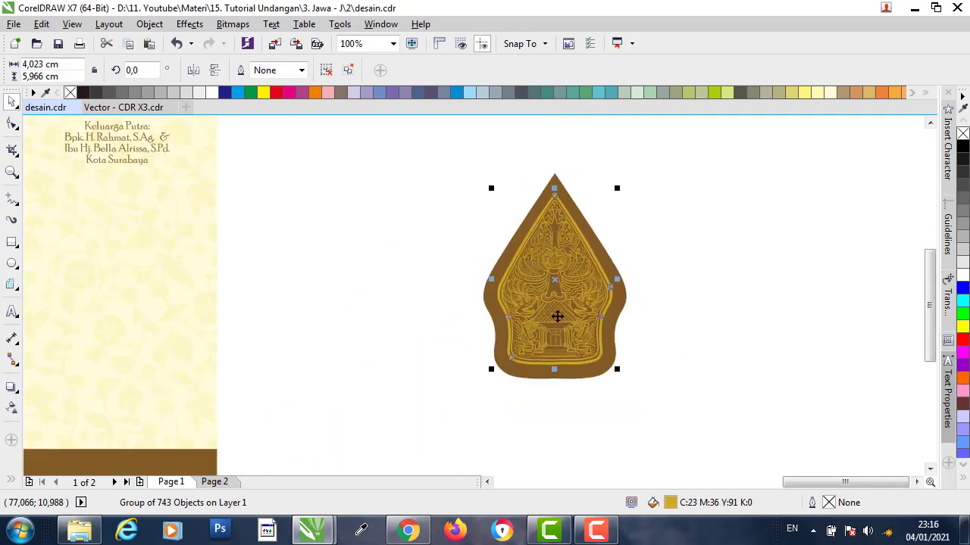
scroll(559, 369, up, 3)
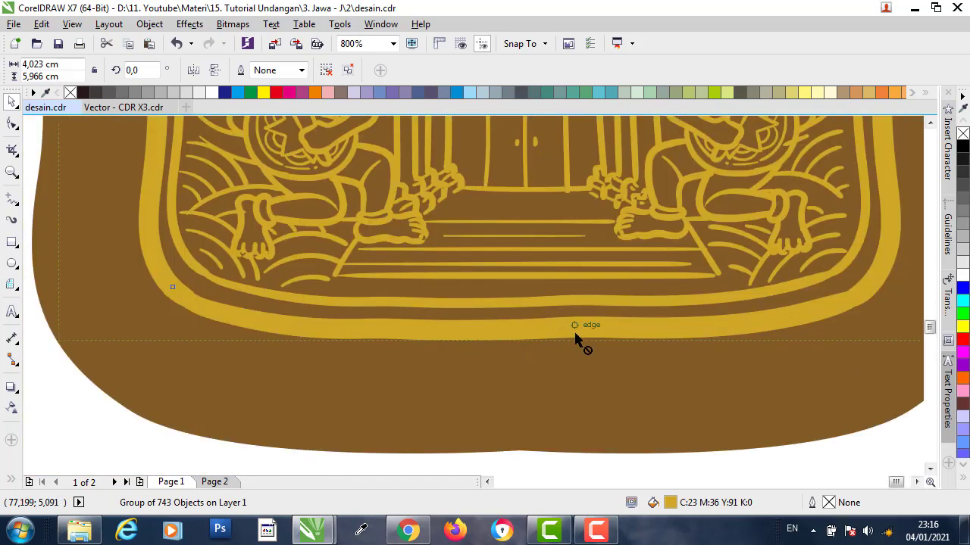
scroll(575, 340, down, 2)
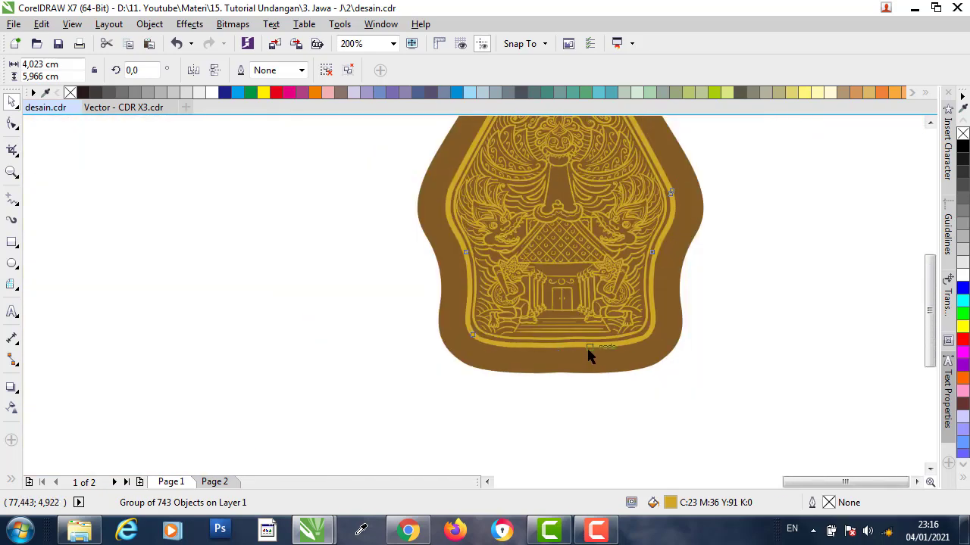
scroll(589, 356, down, 1)
scroll(578, 190, up, 1)
scroll(542, 189, down, 1)
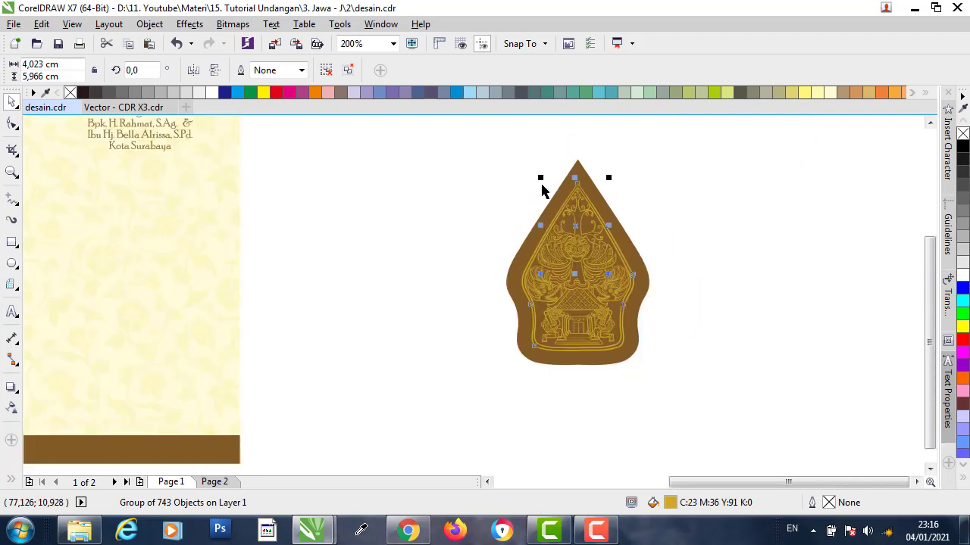
scroll(542, 190, down, 2)
drag(468, 151, 538, 201)
drag(512, 162, 707, 357)
key(ctrl+g)
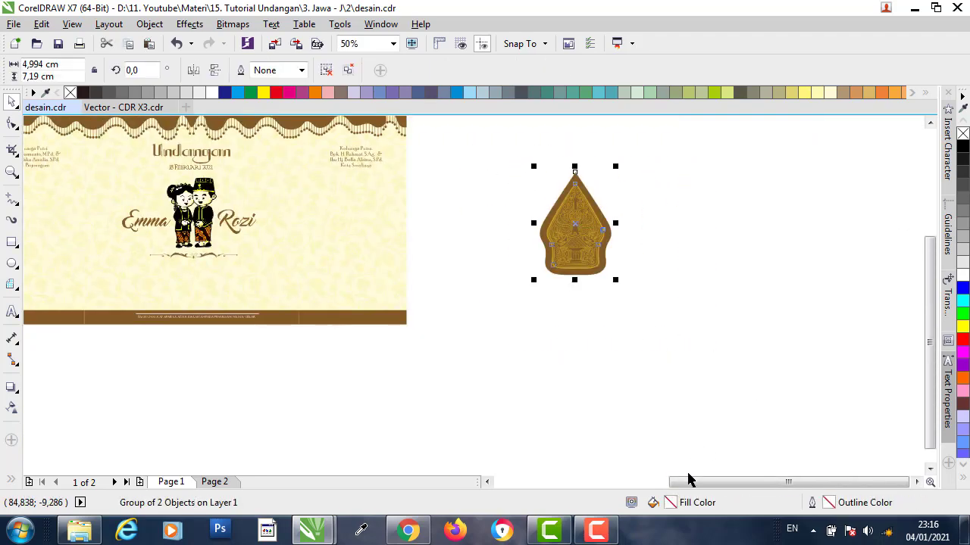
- Group each family panel's three objects and move one panel group beside the second card
drag(689, 479, 666, 478)
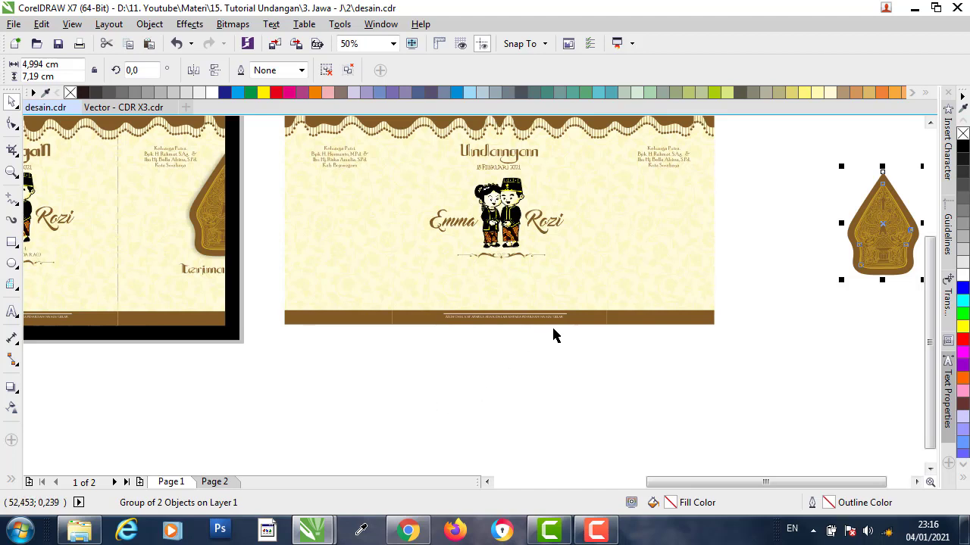
click(747, 190)
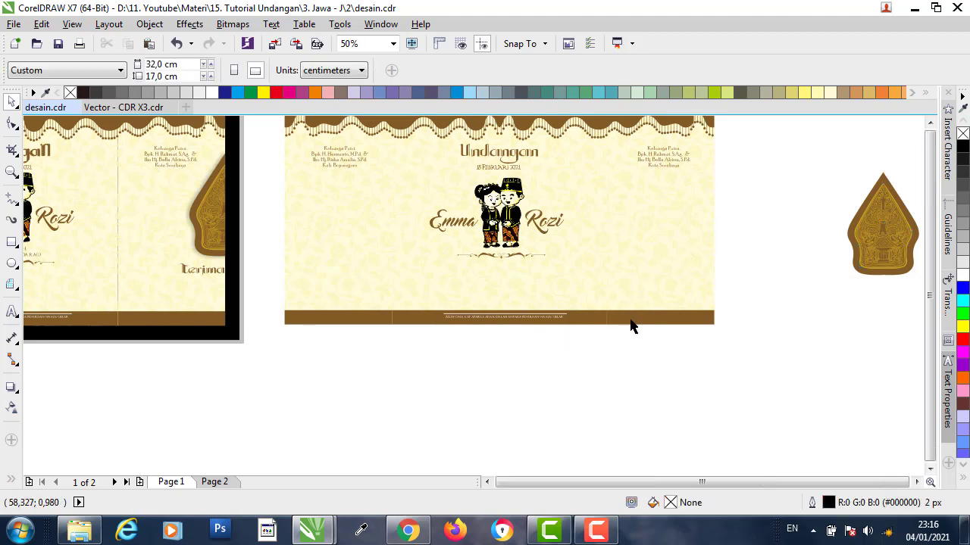
scroll(629, 326, down, 1)
drag(599, 411, 601, 412)
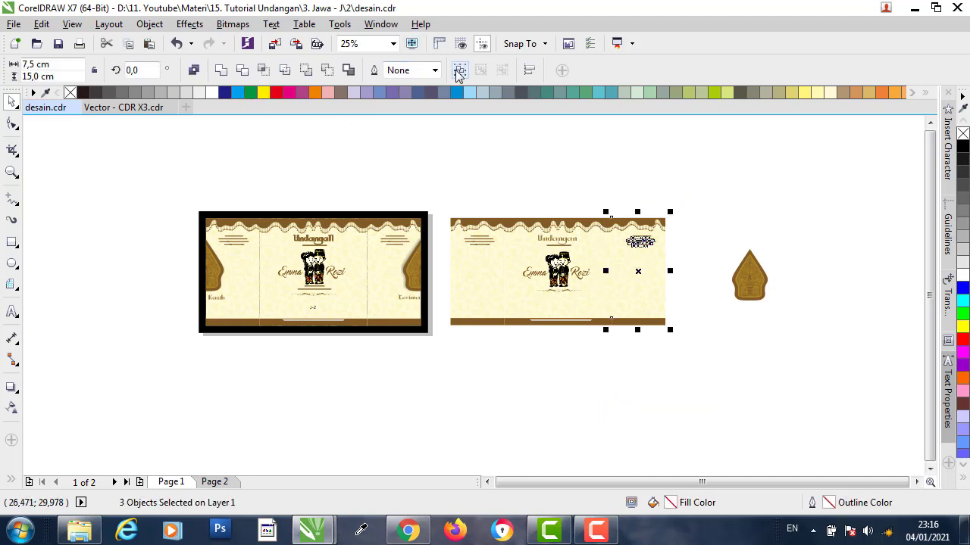
key(ctrl+g)
drag(431, 178, 517, 388)
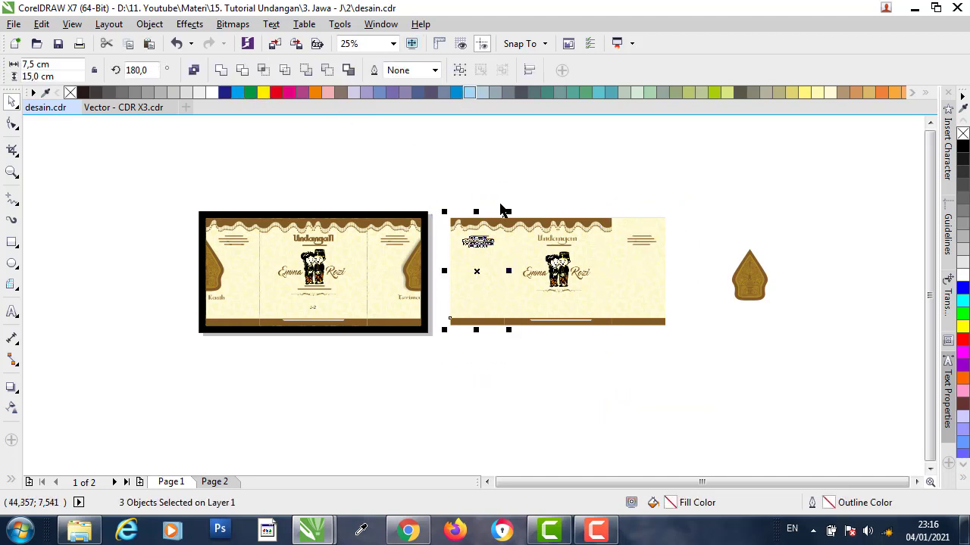
click(459, 69)
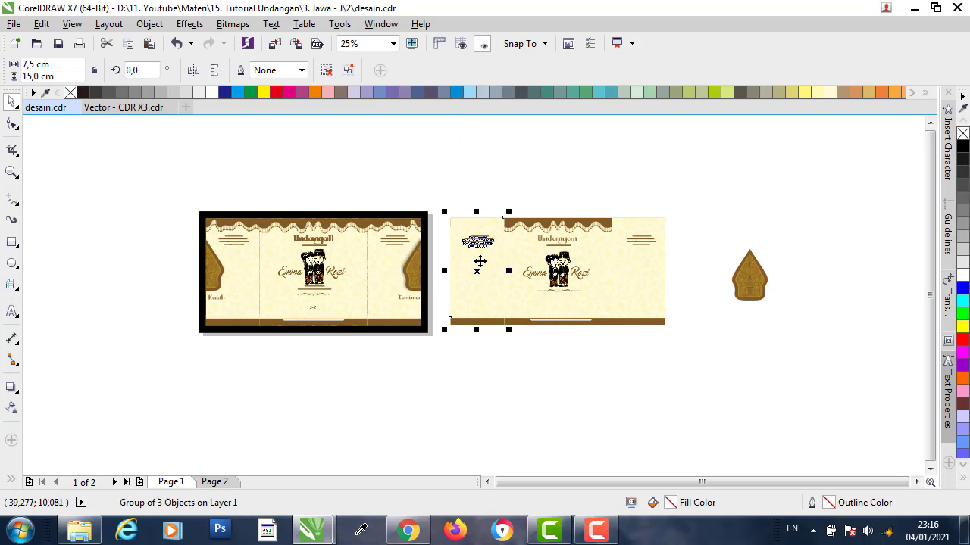
drag(472, 263, 697, 260)
- Align and mirror the panel onto the card's right side at 0 rotation, then group both panels
scroll(697, 261, up, 1)
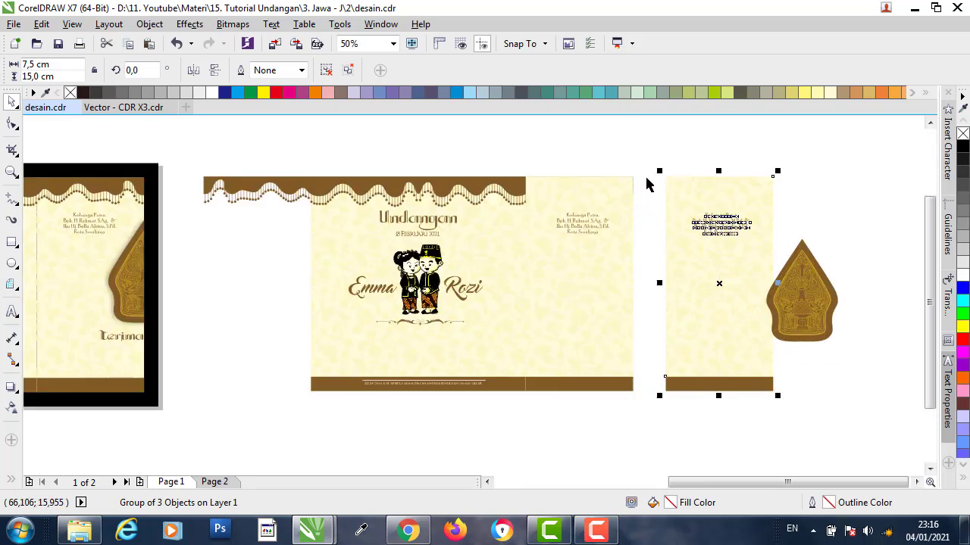
shift+click(615, 186)
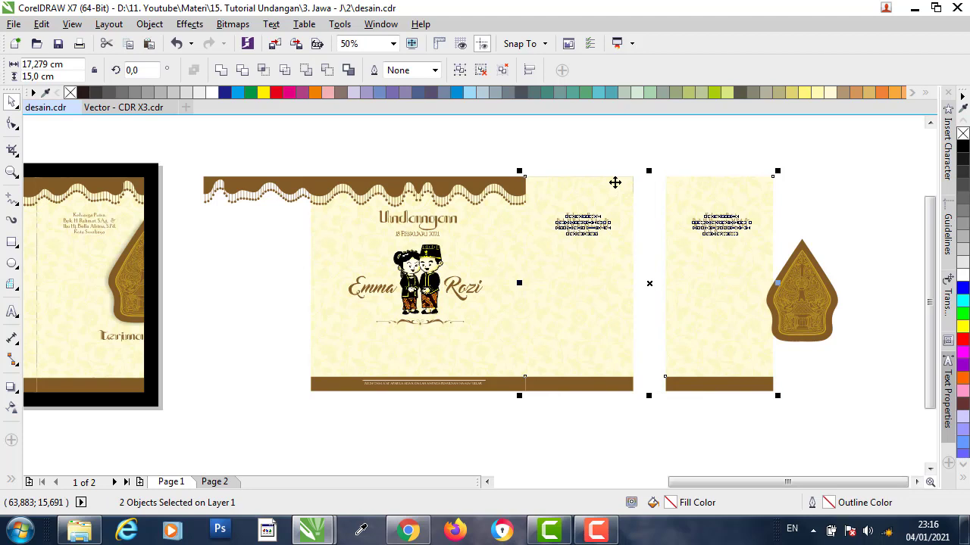
key(c)
click(635, 155)
click(610, 191)
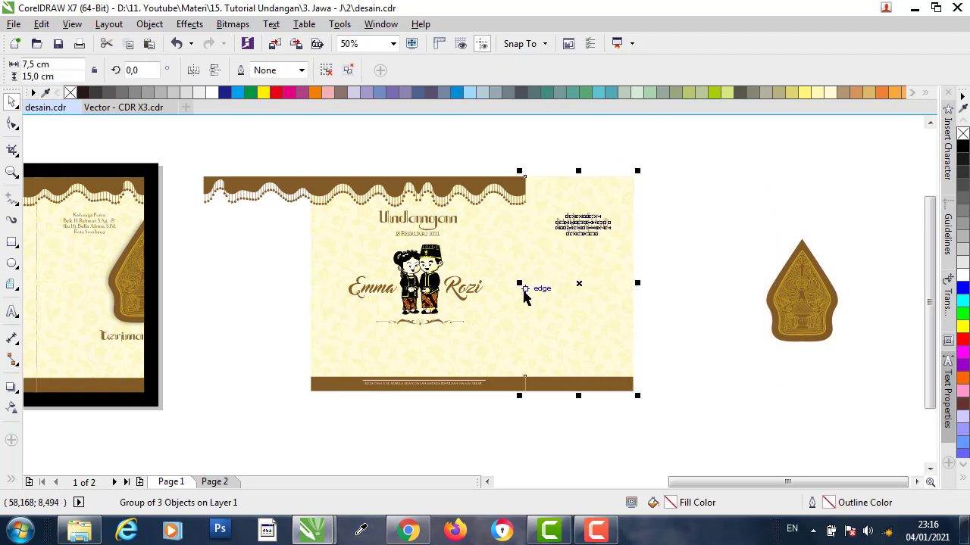
drag(523, 296, 680, 269)
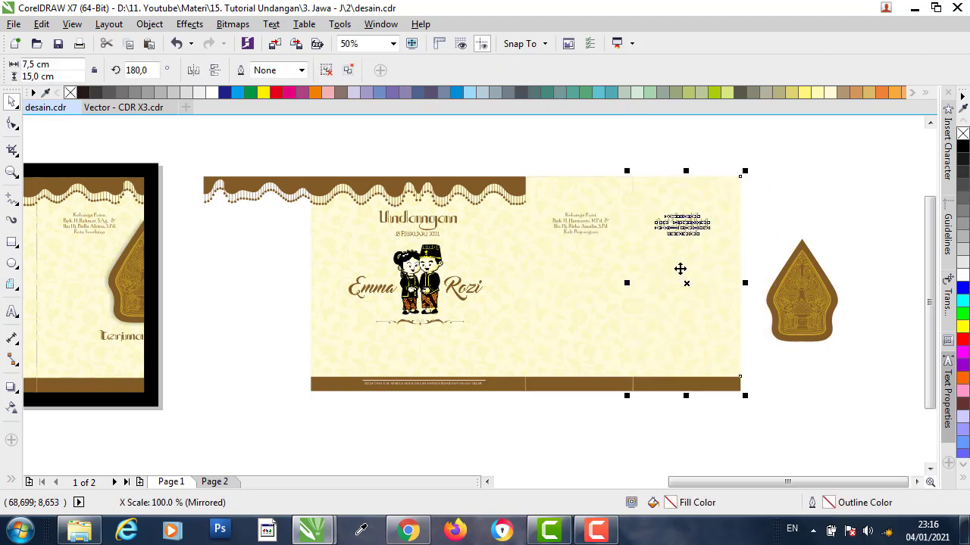
click(193, 70)
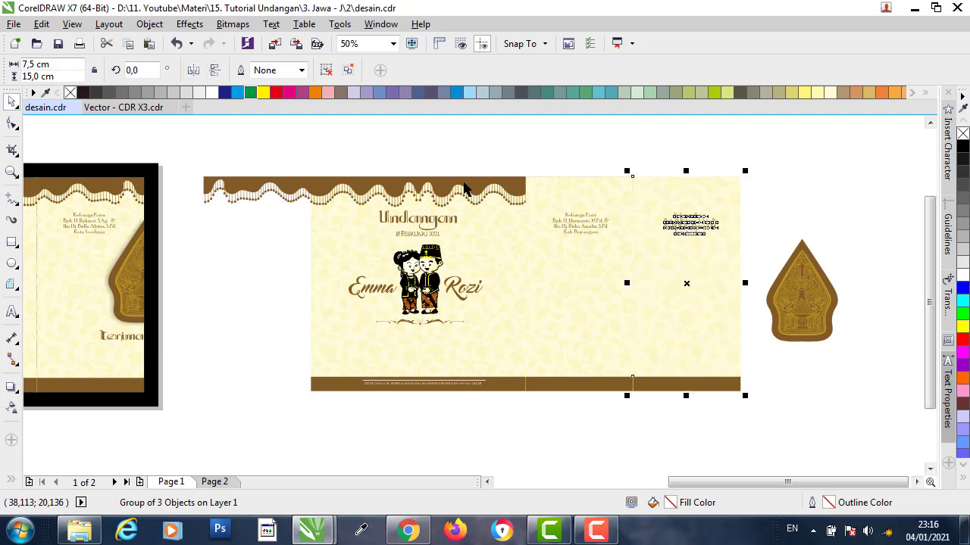
scroll(659, 184, up, 1)
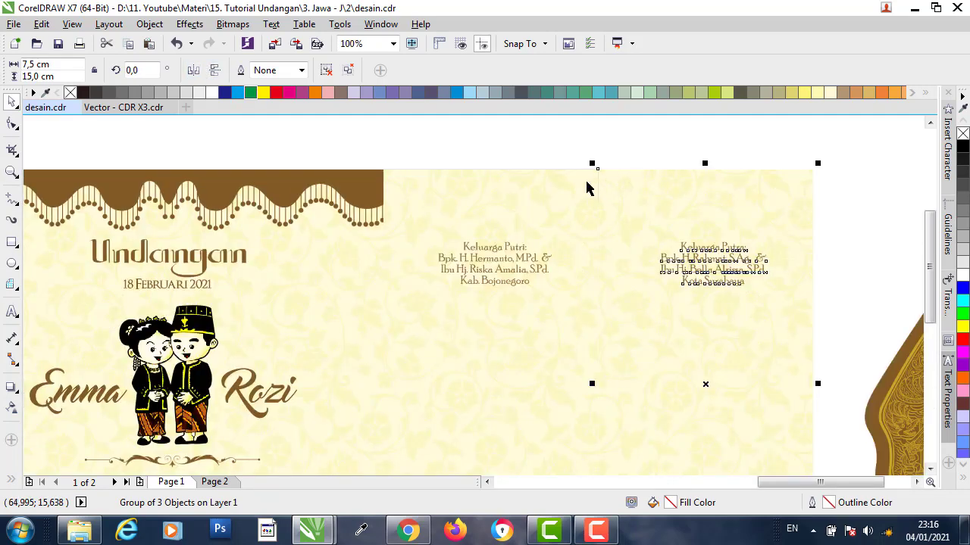
shift+click(536, 183)
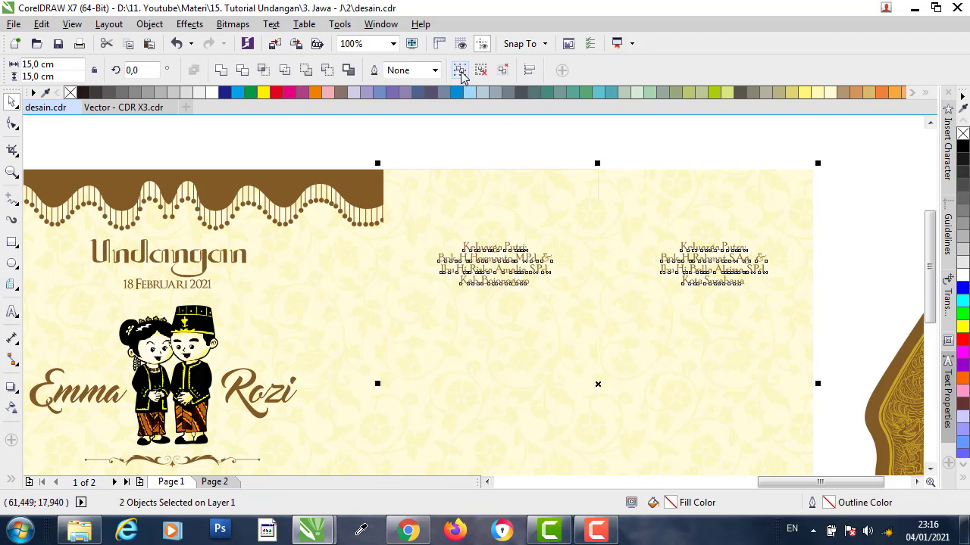
click(460, 70)
scroll(501, 167, down, 1)
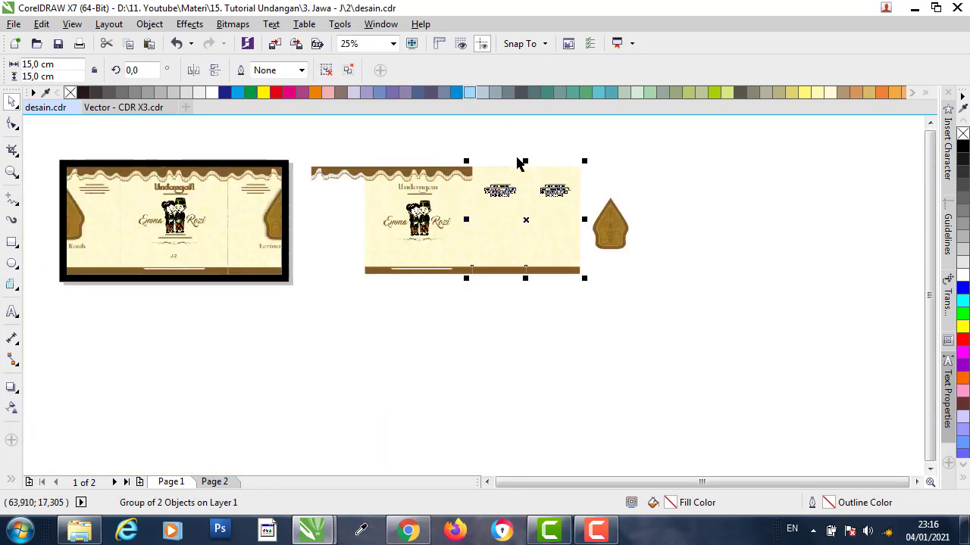
- Centre the grouped gunungan horizontally and vertically on the combined family-panel group
drag(522, 163, 527, 243)
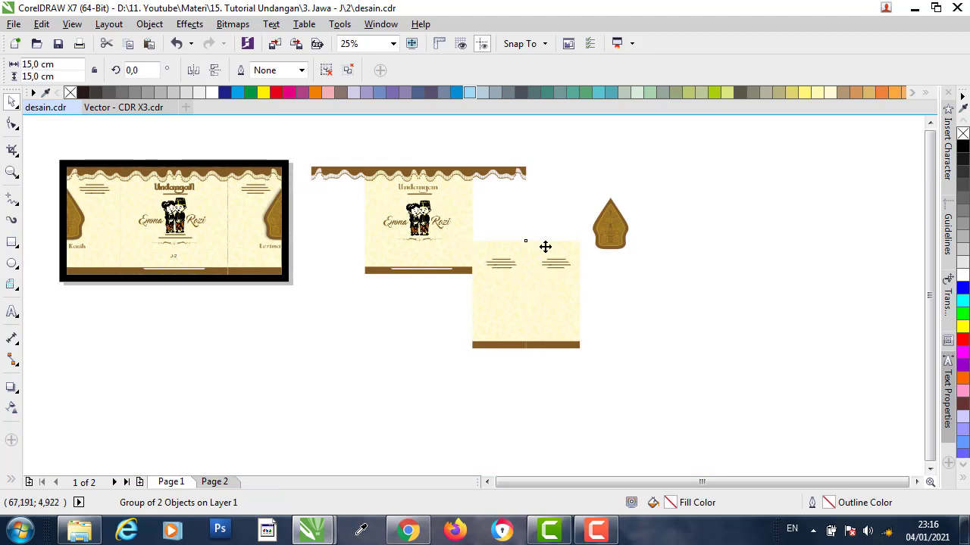
key(ctrl+z)
scroll(591, 186, up, 1)
click(640, 265)
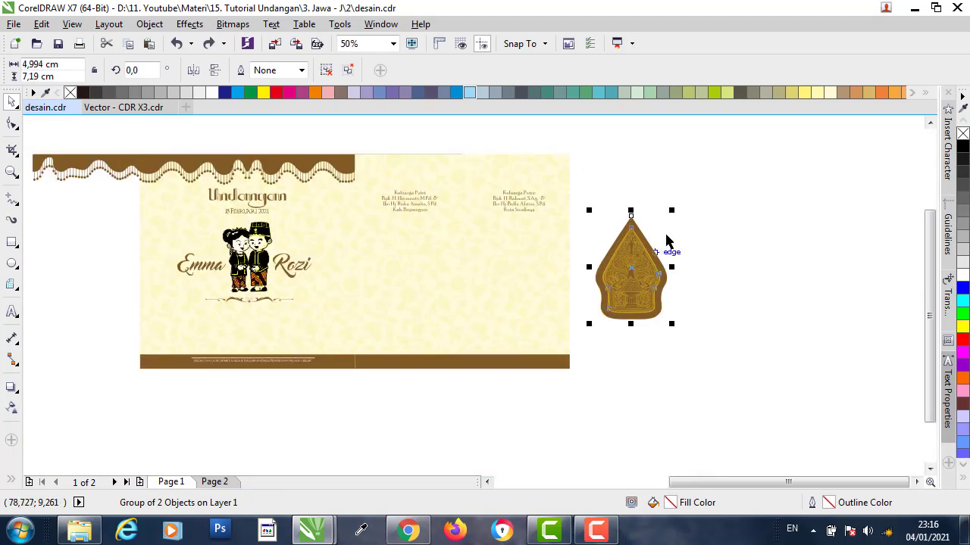
drag(735, 183, 579, 385)
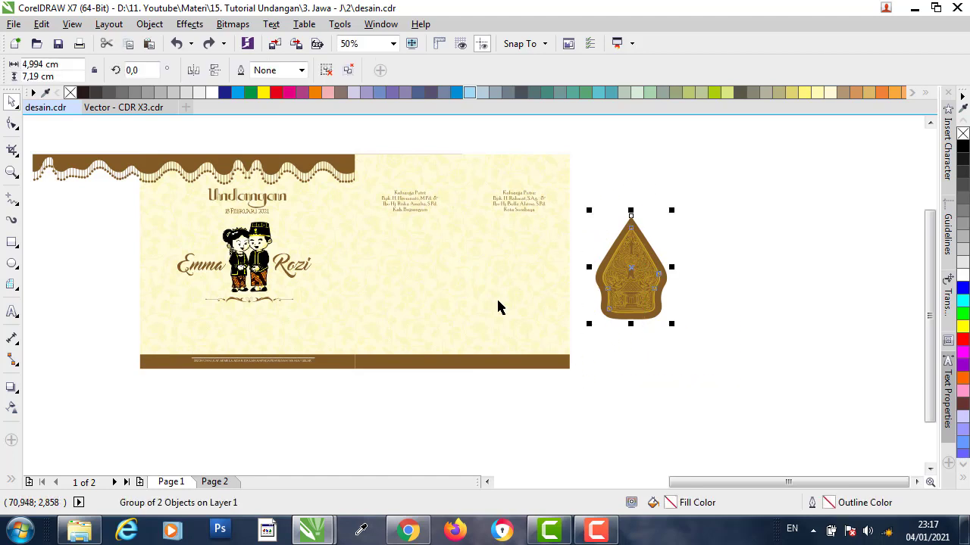
shift+click(488, 259)
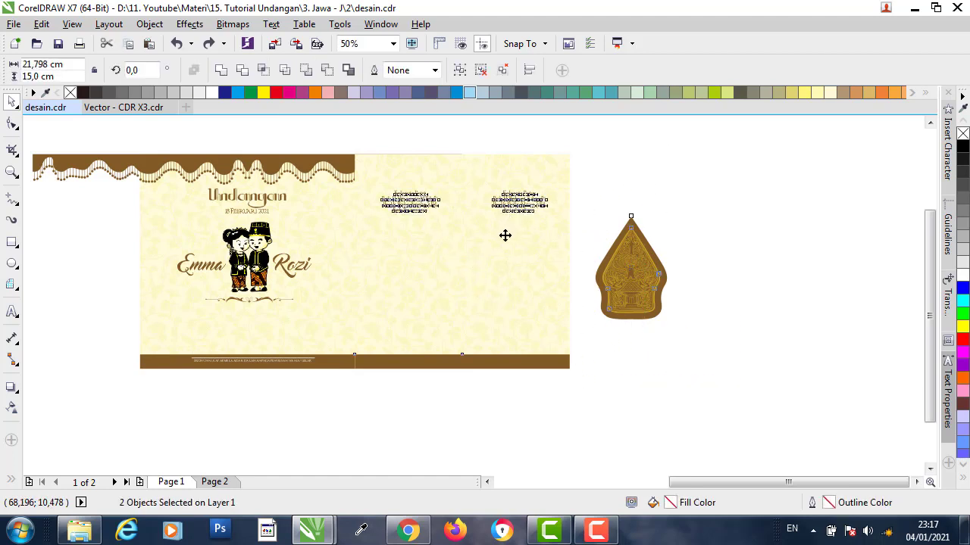
key(c)
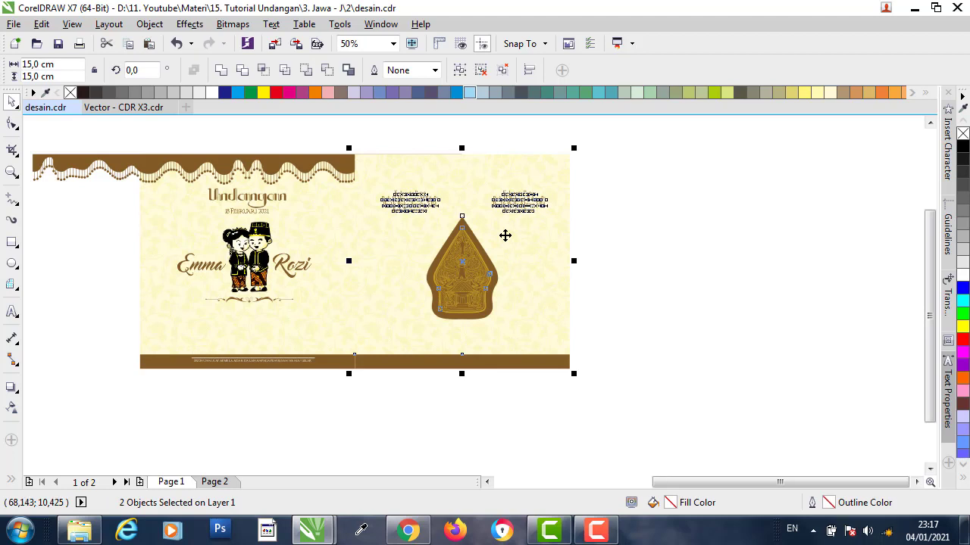
key(e)
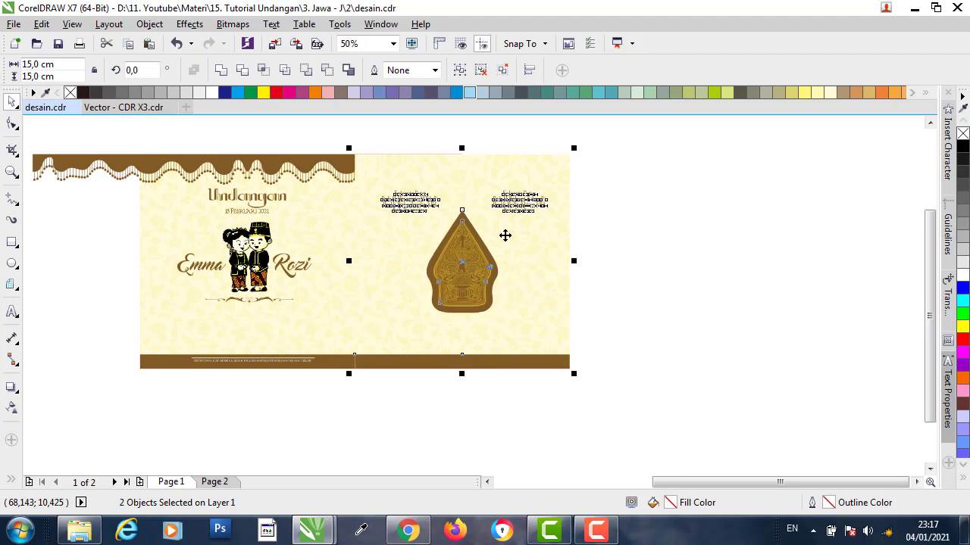
click(698, 243)
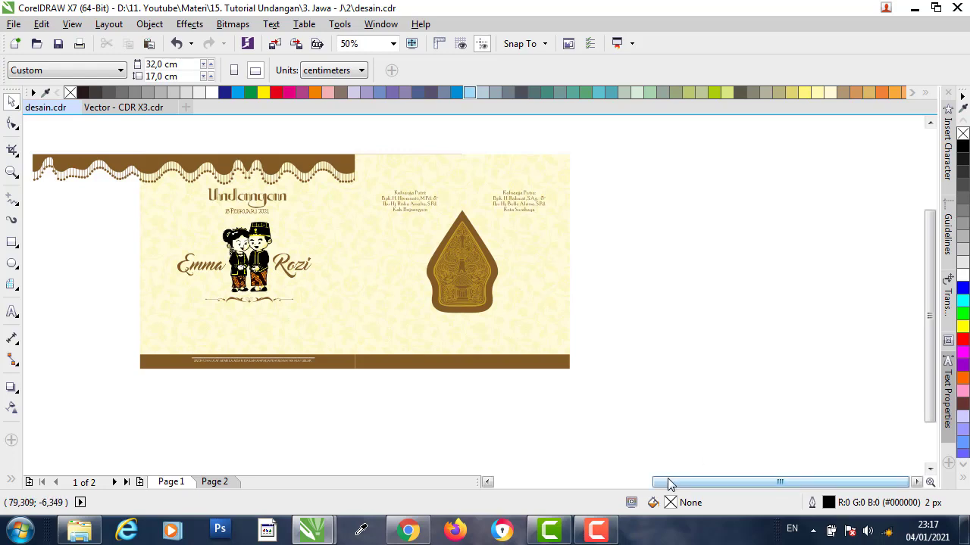
drag(669, 485, 646, 485)
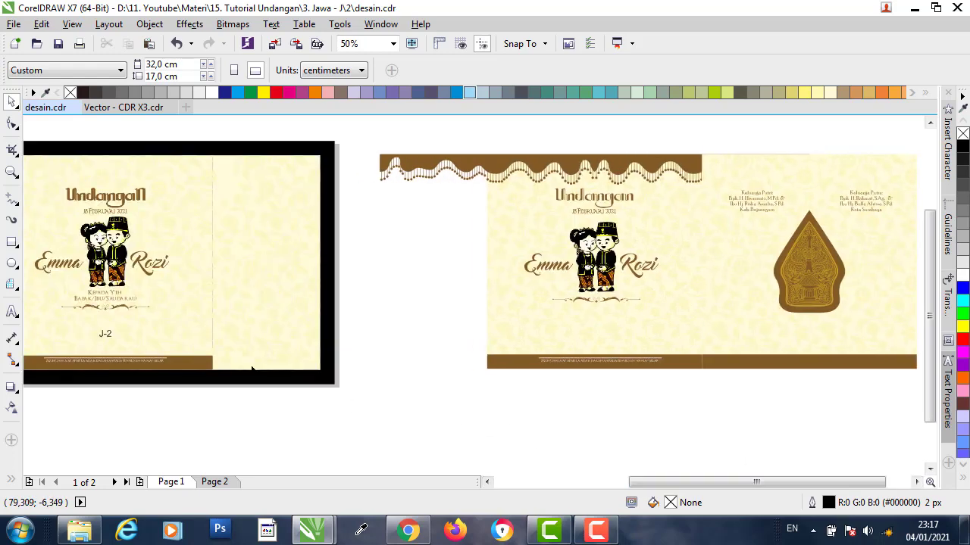
- Inspect the clipped background rectangle with the transparency tool, then deselect it
scroll(278, 273, up, 1)
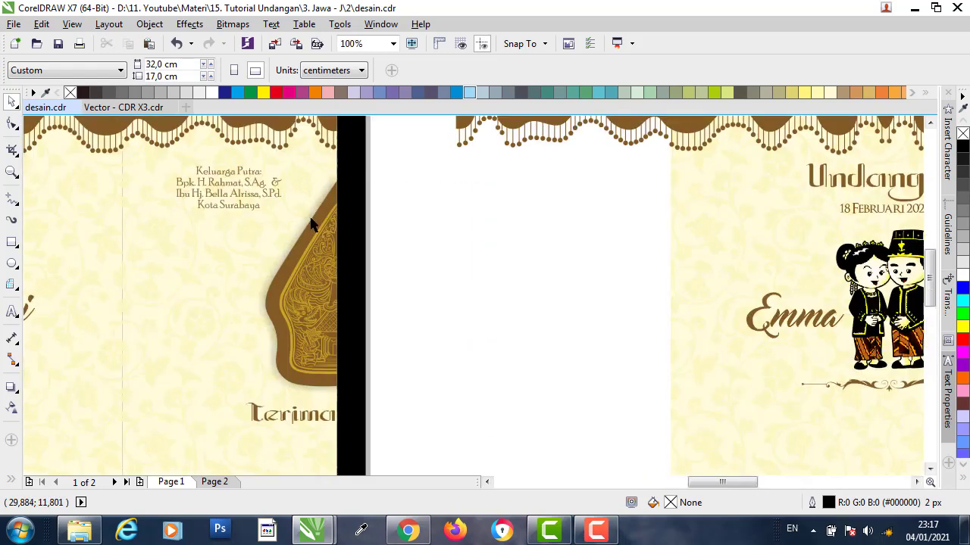
scroll(303, 242, up, 1)
click(305, 238)
click(11, 388)
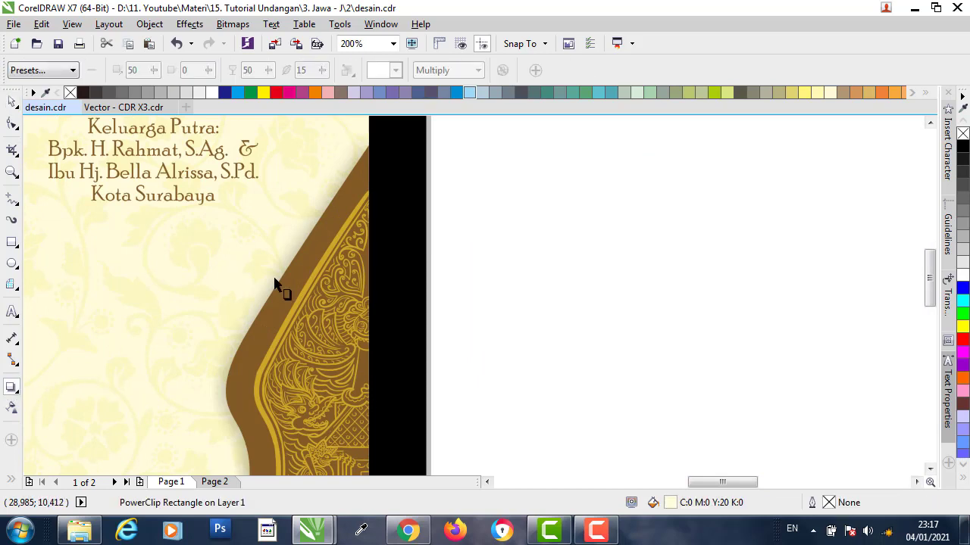
click(11, 101)
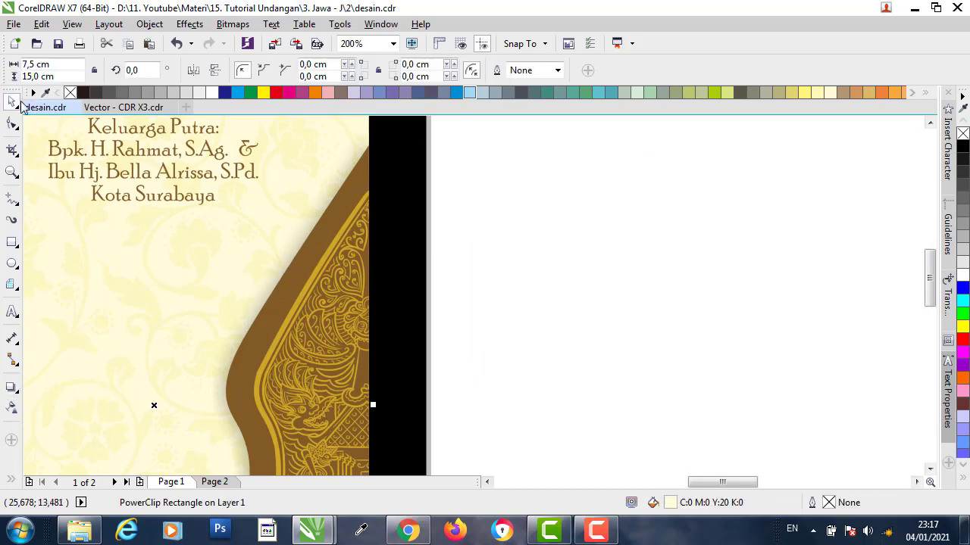
click(487, 206)
click(366, 180)
scroll(323, 259, down, 2)
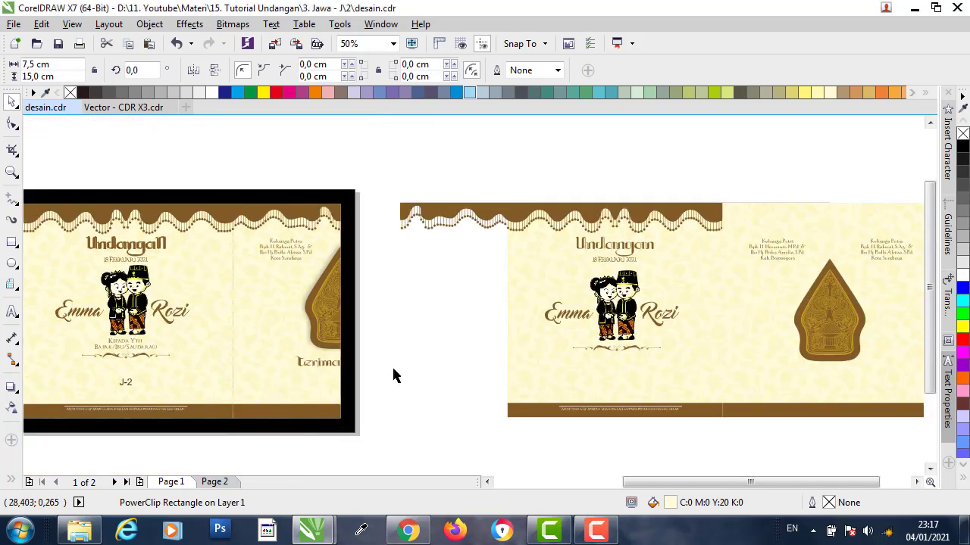
click(416, 136)
- Ungroup the cover gunungan and shift its drop shadow slightly toward the right edge
click(333, 300)
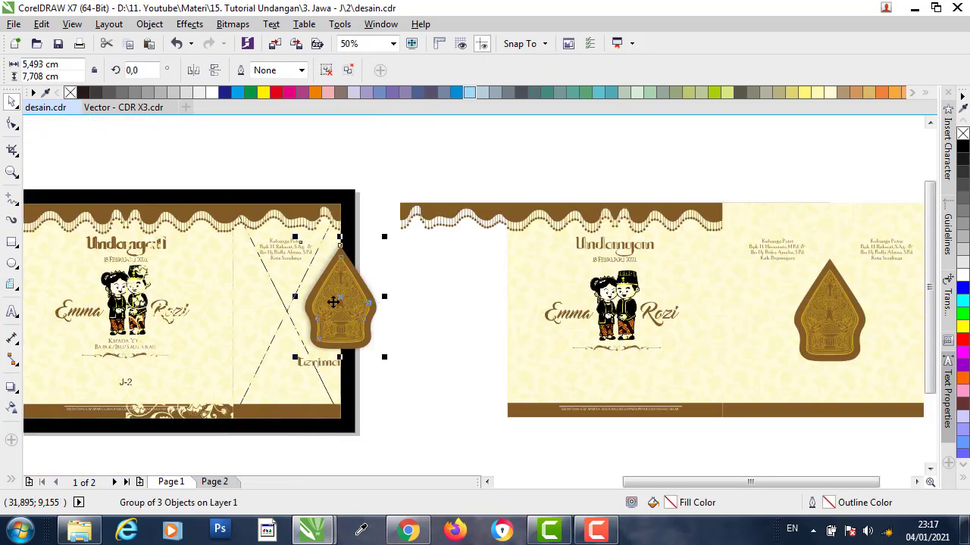
click(10, 388)
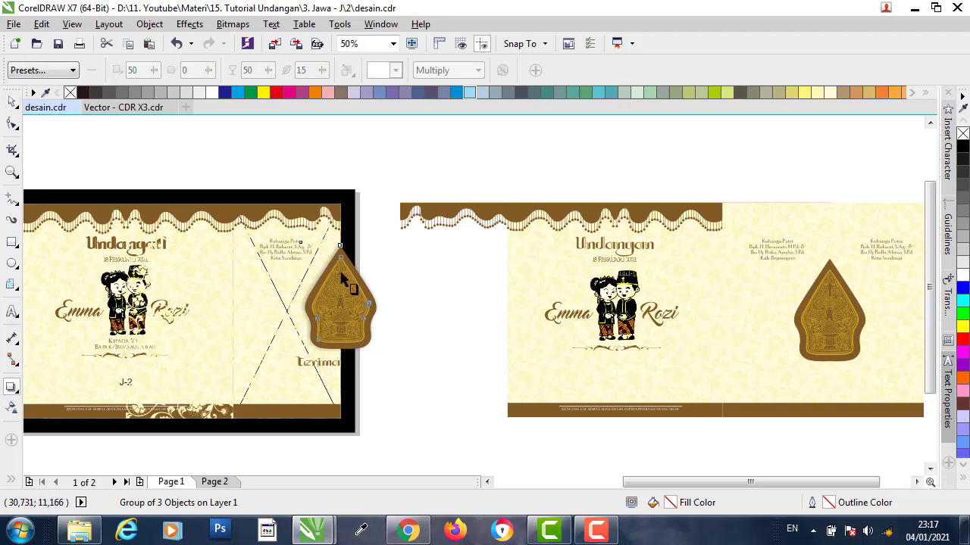
scroll(322, 279, up, 1)
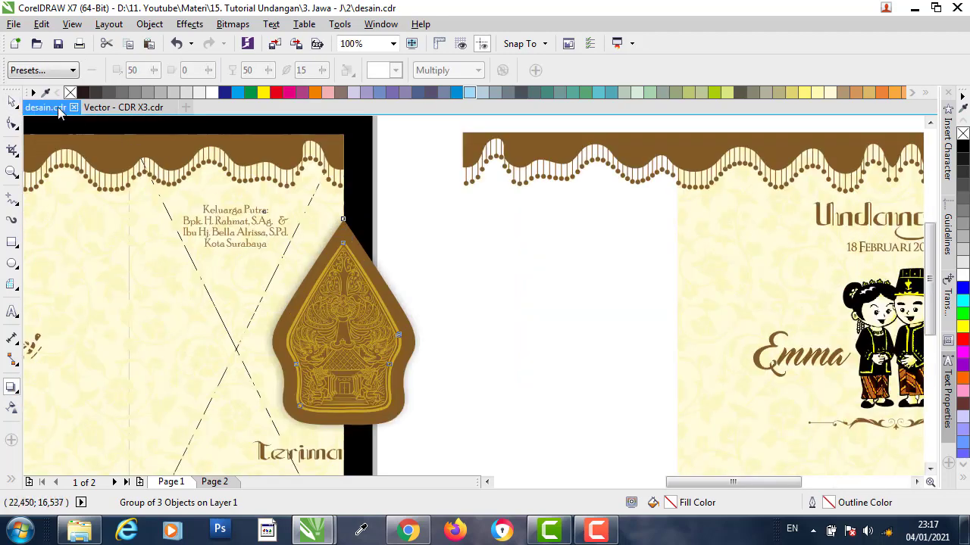
click(12, 101)
click(328, 70)
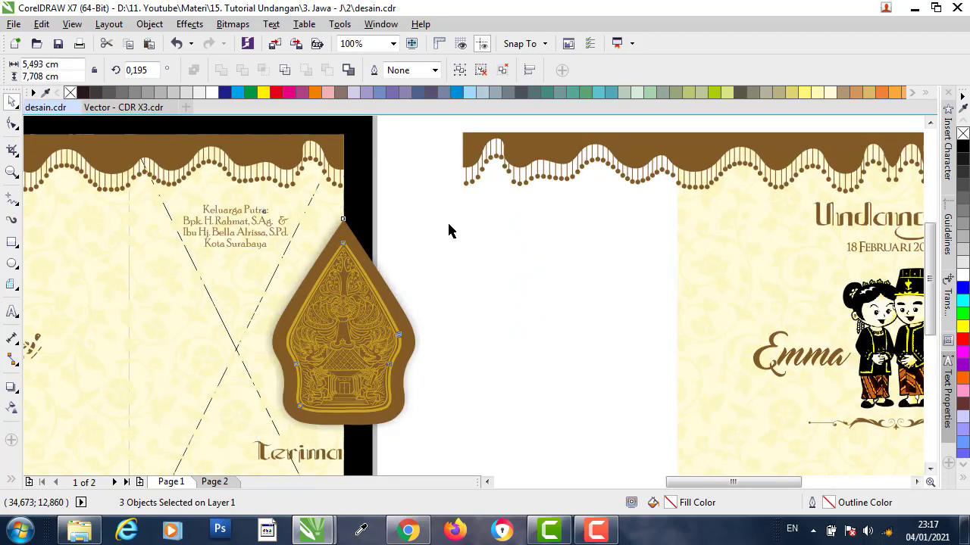
click(448, 226)
click(321, 243)
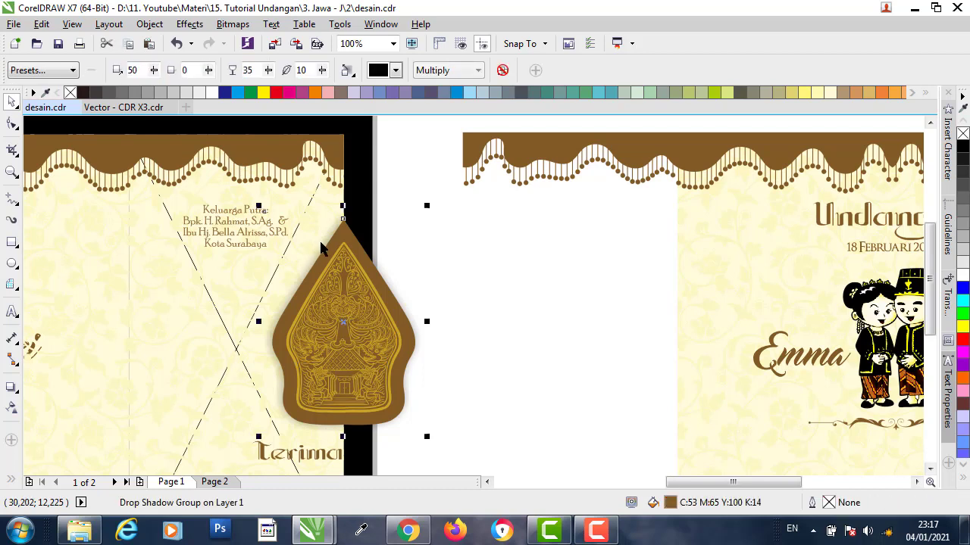
click(10, 388)
drag(415, 321, 422, 321)
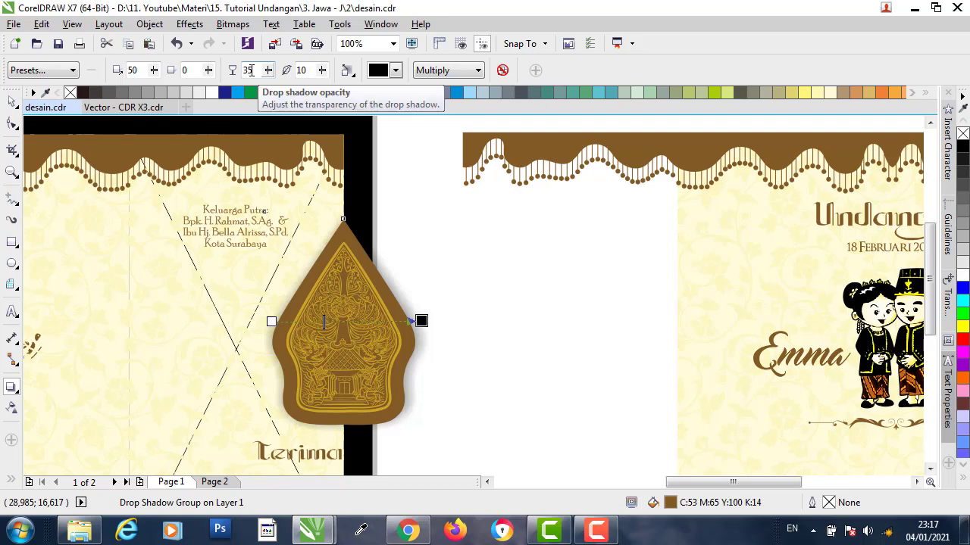
scroll(210, 335, down, 3)
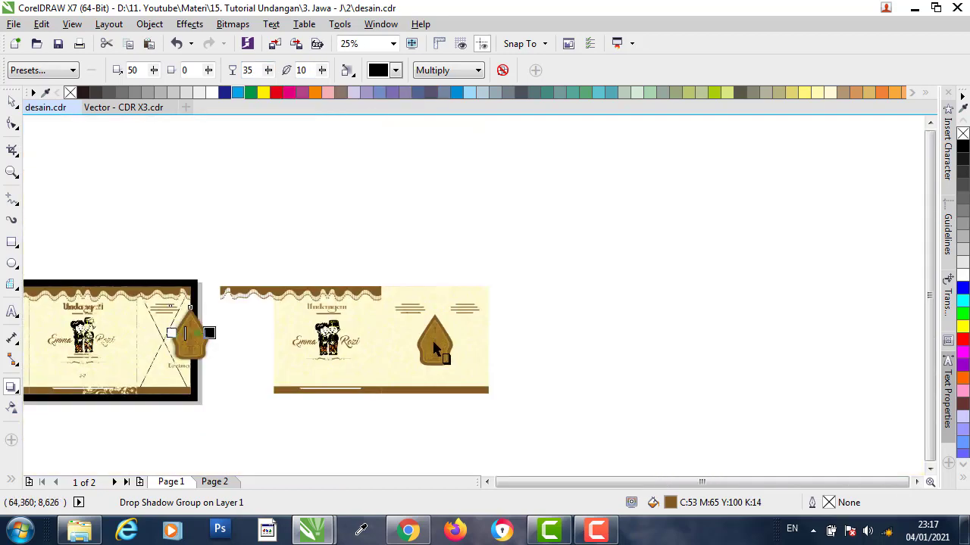
scroll(432, 347, up, 3)
key(space)
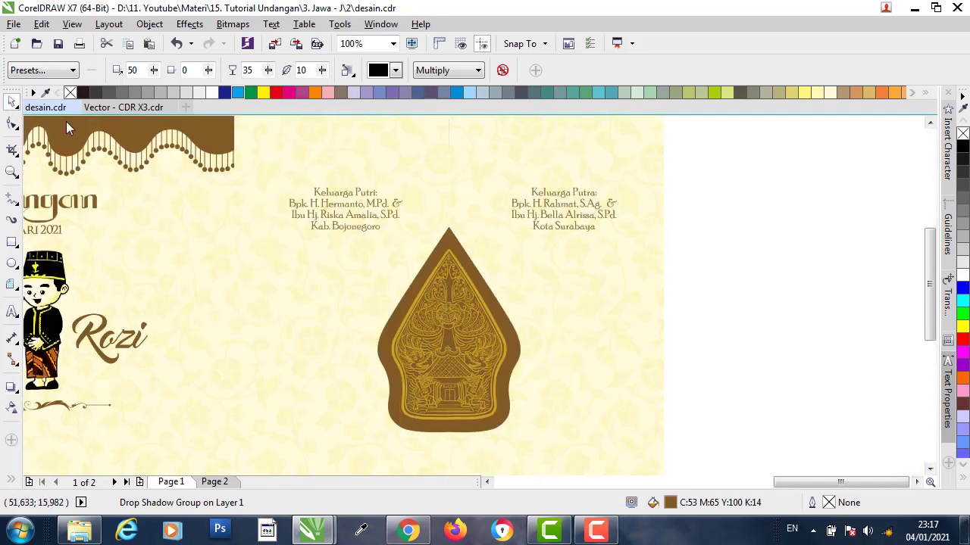
- Ungroup the inside gunungan and give its brown outline a close-hugging drop shadow with feathering 3
click(419, 277)
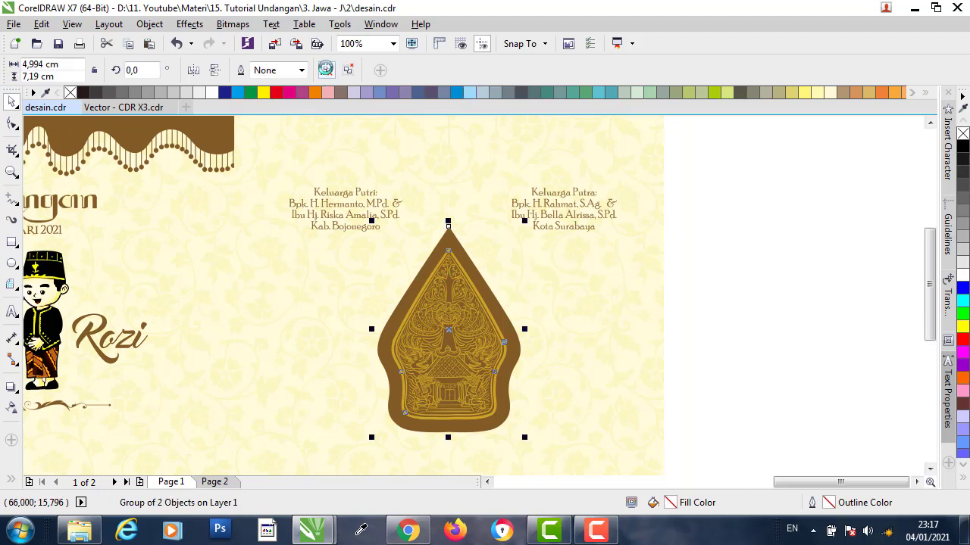
key(ctrl+u)
click(824, 190)
click(447, 241)
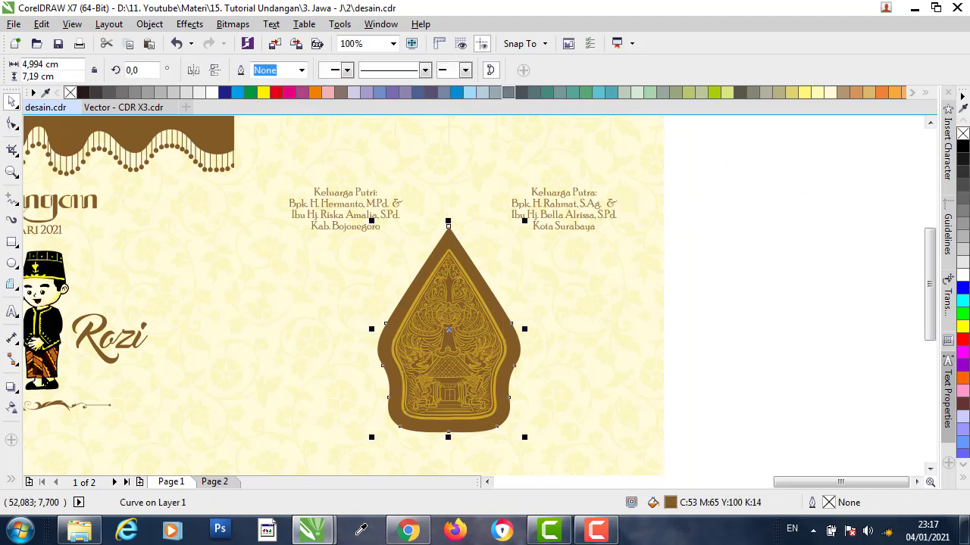
click(12, 386)
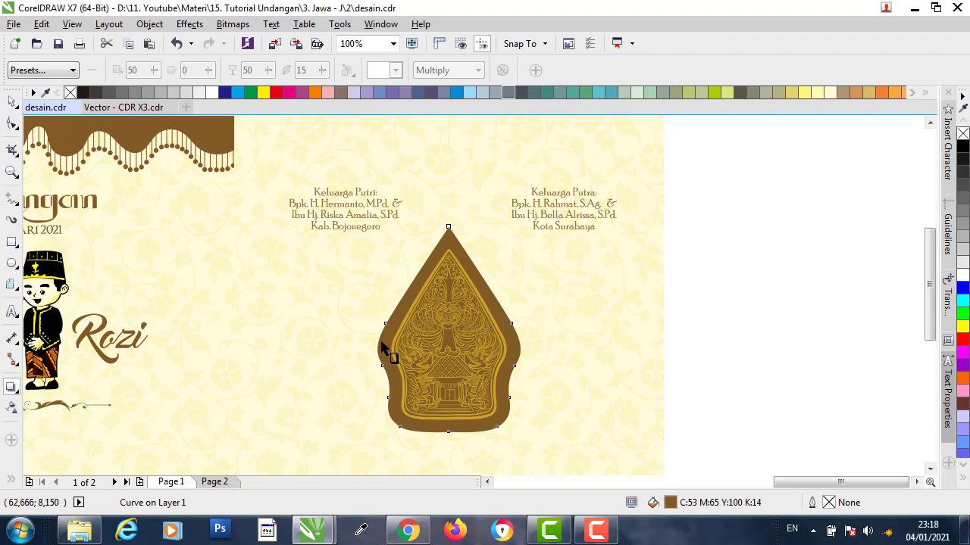
drag(385, 346, 574, 349)
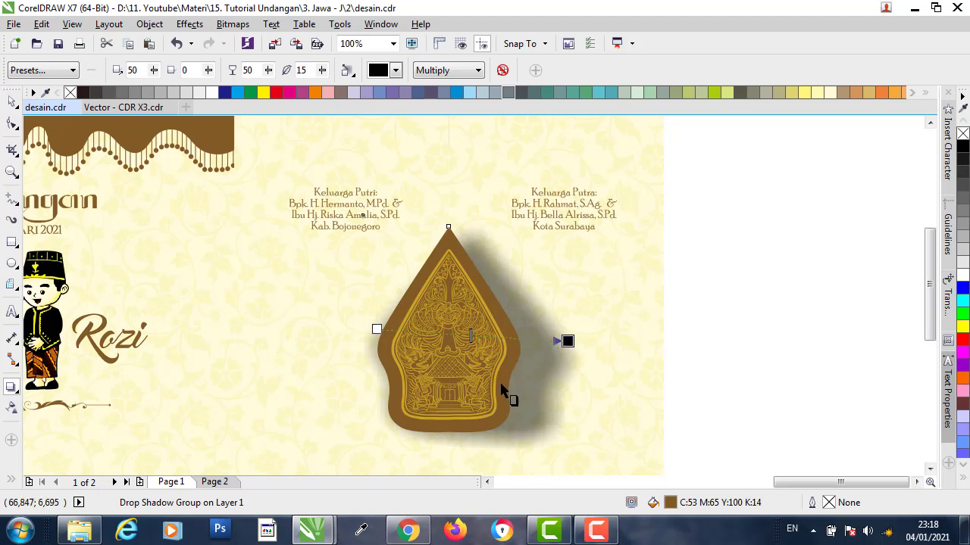
scroll(502, 339, up, 1)
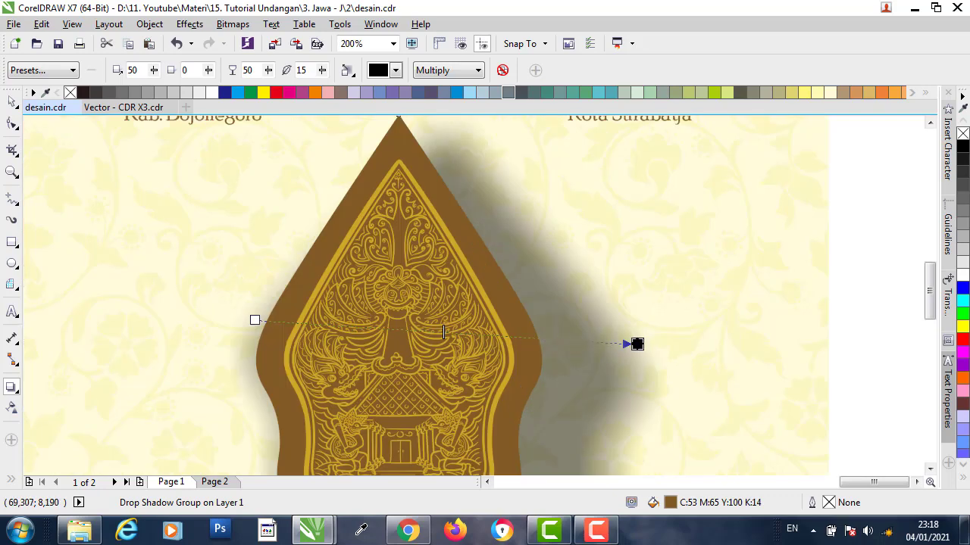
drag(637, 344, 540, 319)
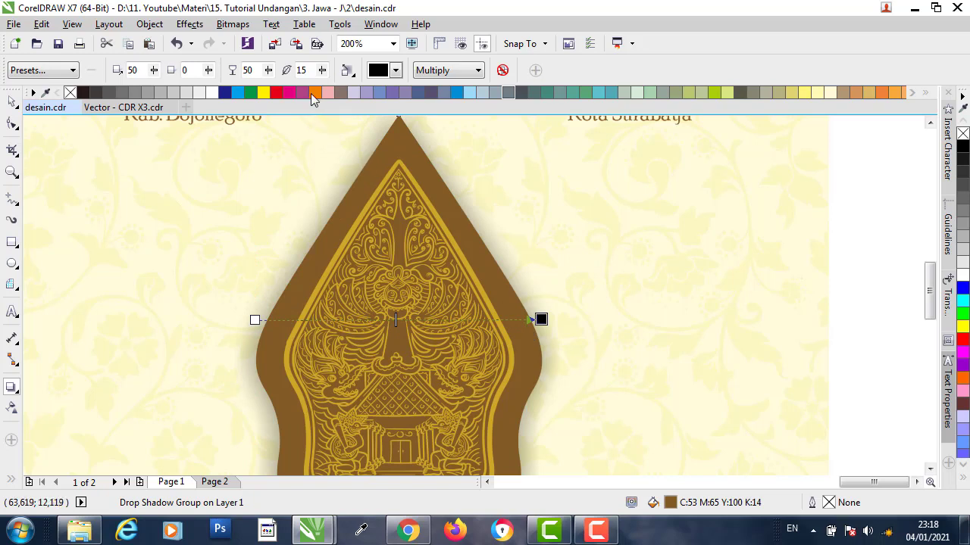
text(3)
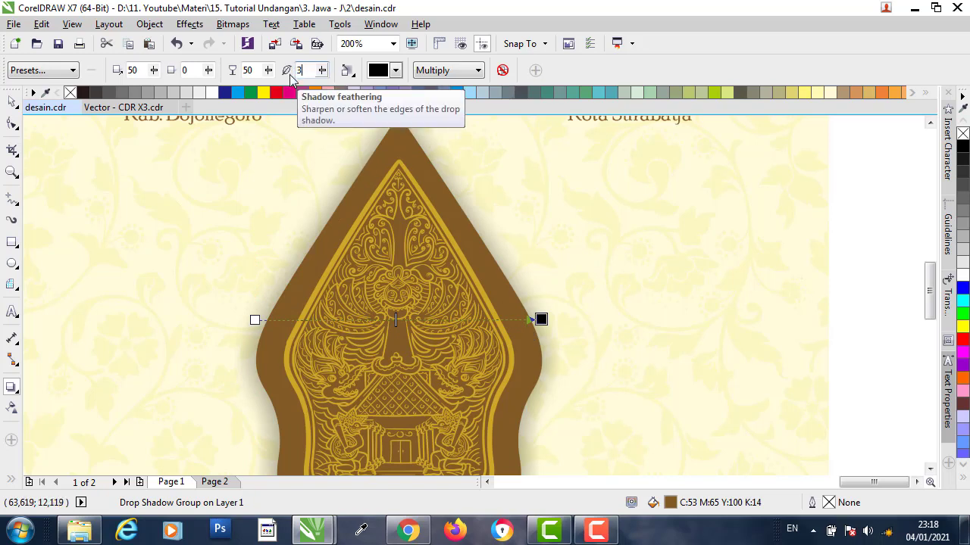
key(Return)
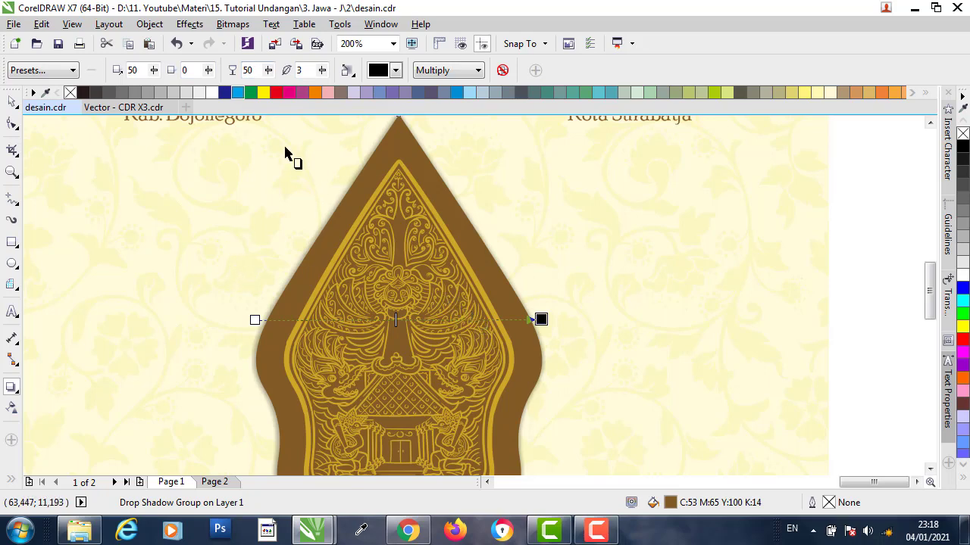
scroll(532, 311, down, 2)
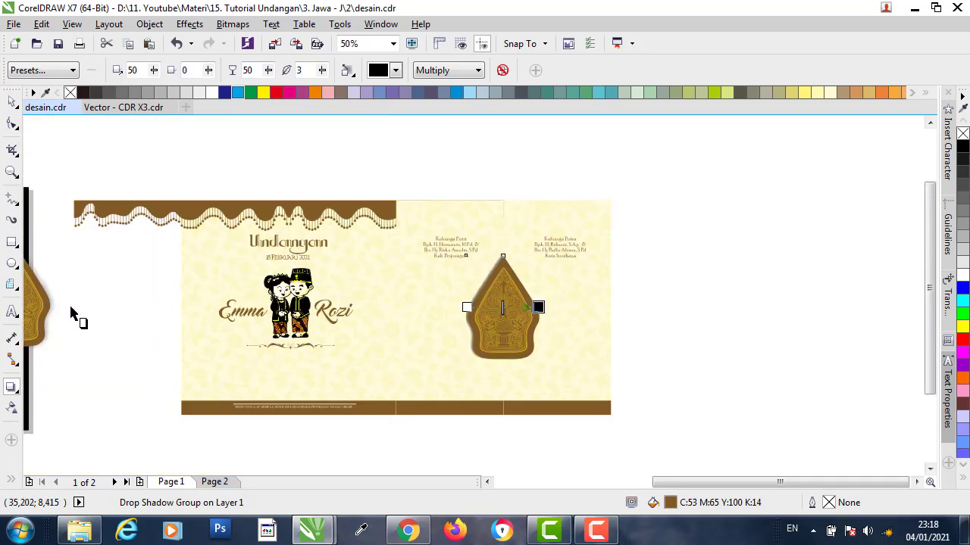
- Set the inside gunungan's shadow to feathering 10 and opacity 35, matching the cover shadow
click(51, 303)
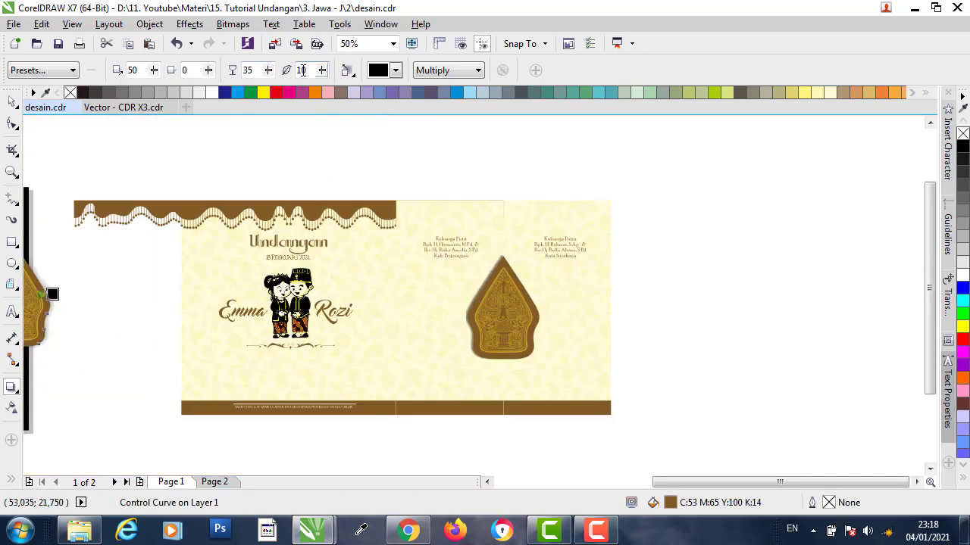
click(502, 262)
scroll(507, 266, up, 2)
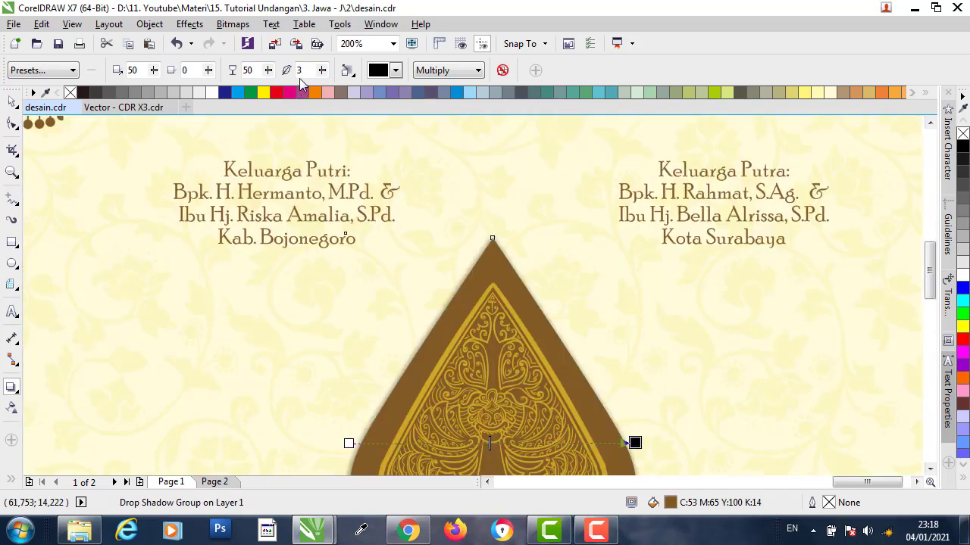
click(297, 74)
text(10)
key(Return)
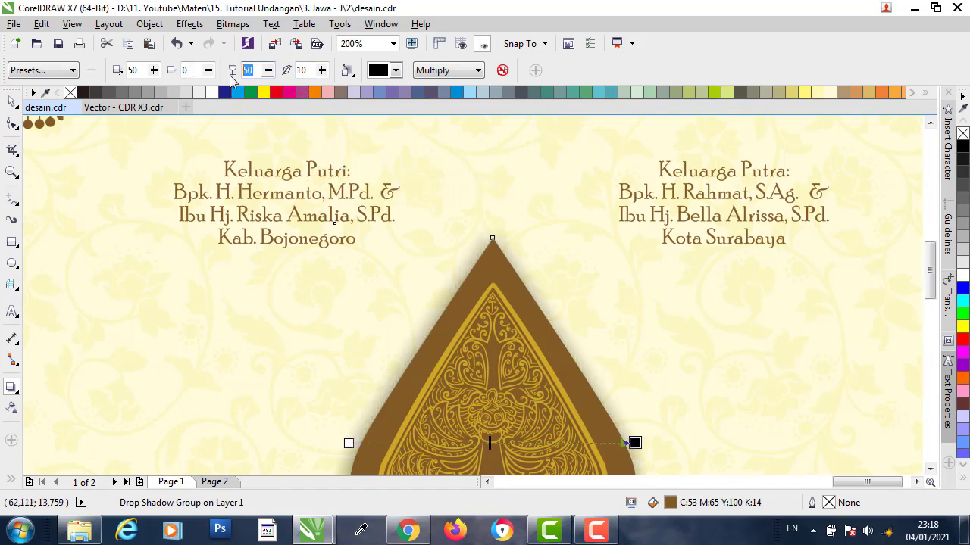
text(35)
key(Return)
scroll(522, 223, down, 2)
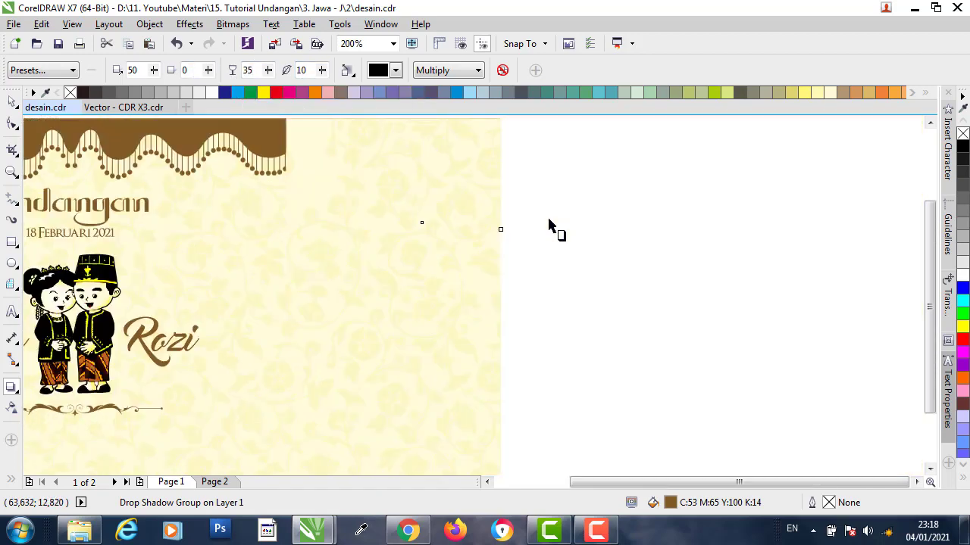
click(14, 104)
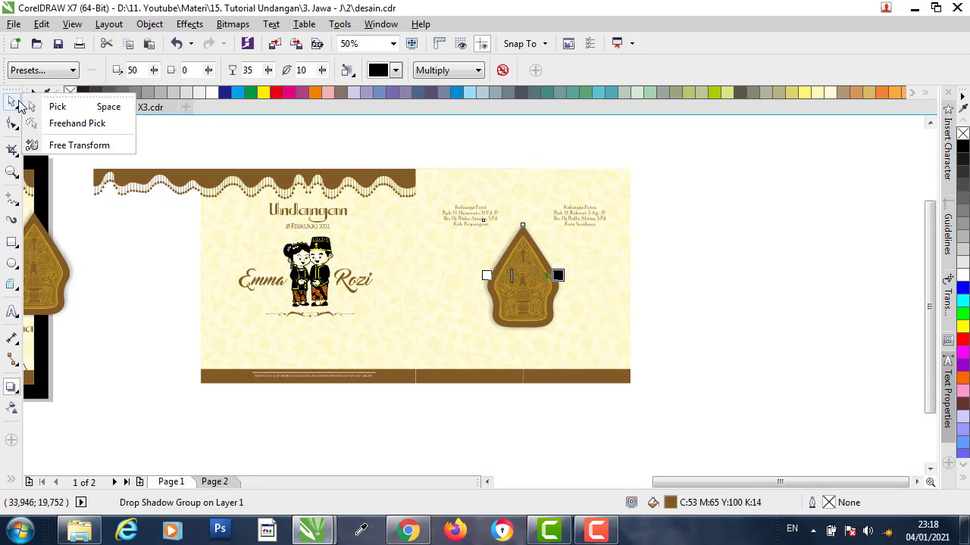
- Group the inside gunungan with its shadow parts and copy the group
click(99, 107)
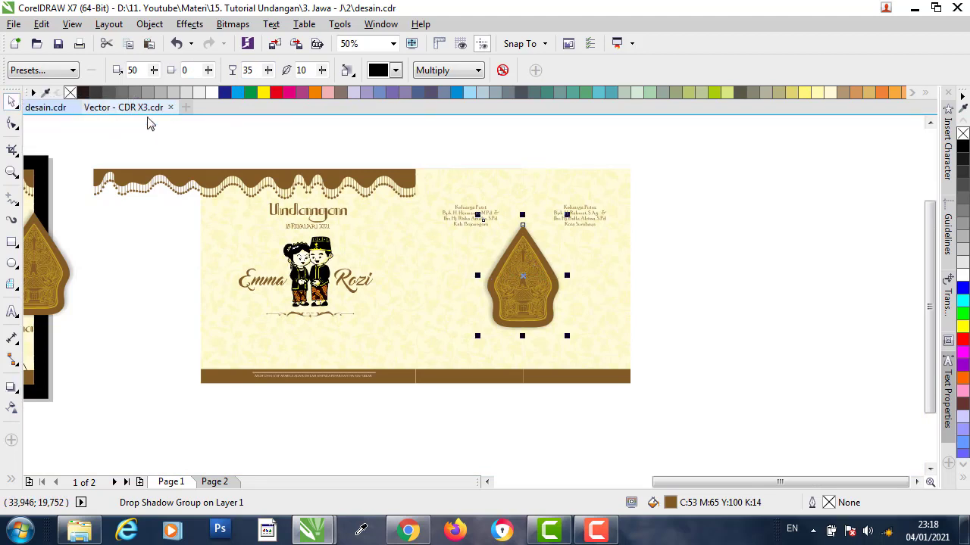
click(513, 143)
click(528, 253)
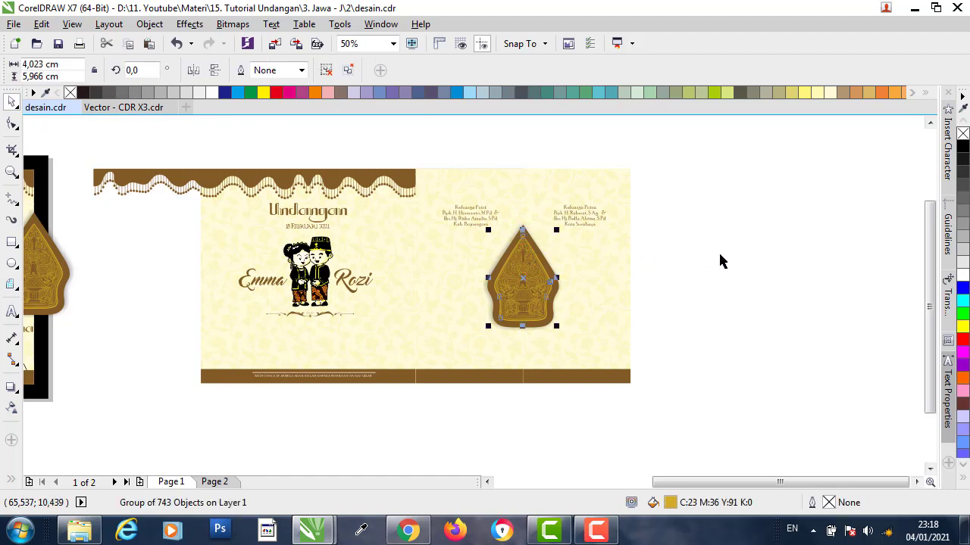
click(712, 360)
drag(482, 251, 471, 222)
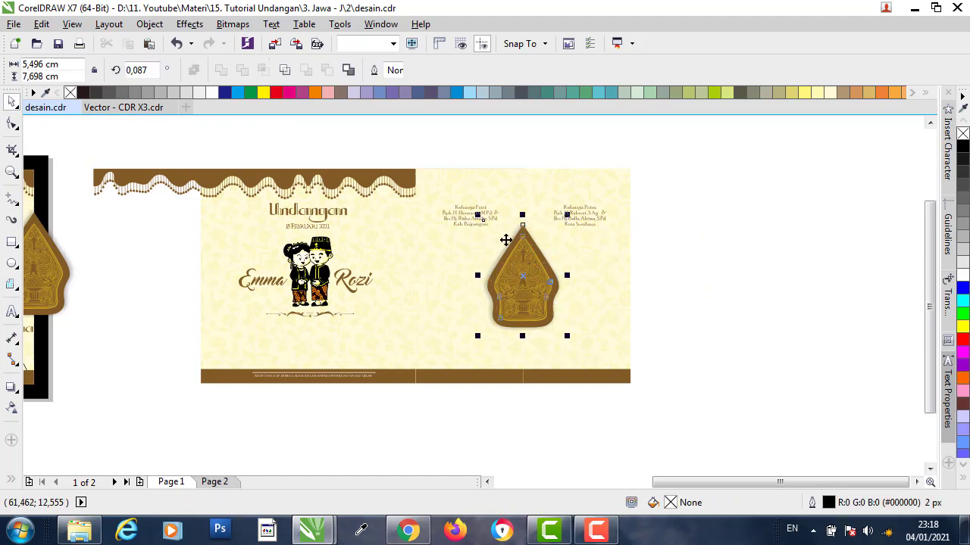
scroll(531, 249, up, 1)
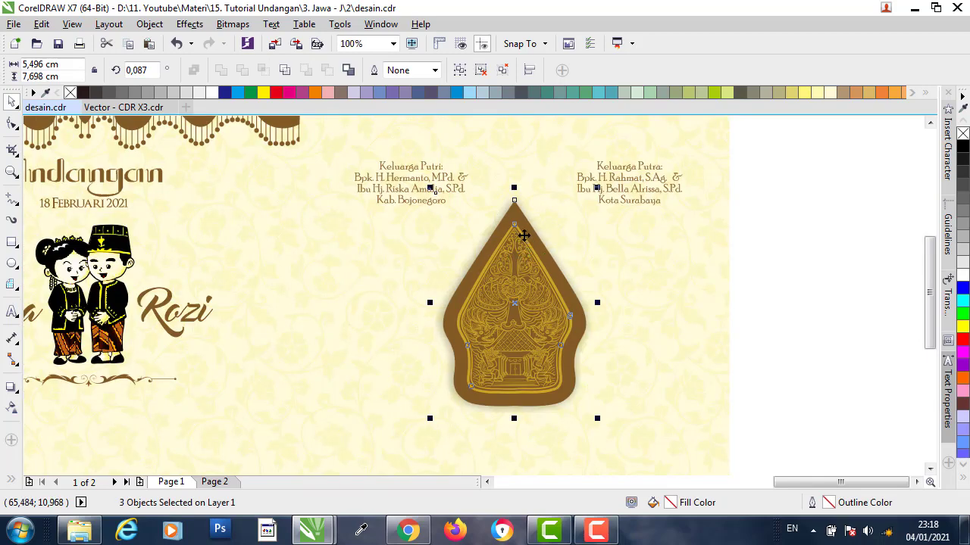
right_click(524, 236)
click(541, 256)
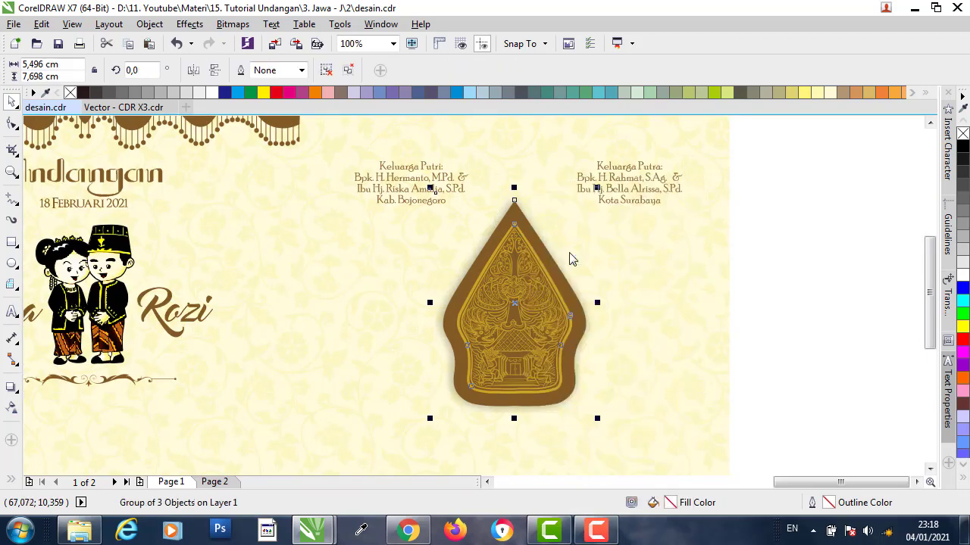
right_click(528, 242)
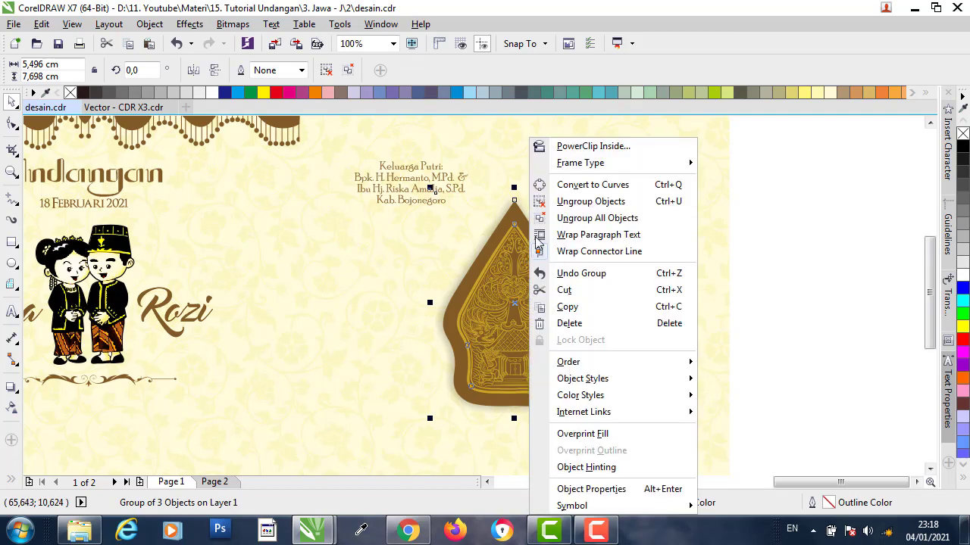
click(568, 307)
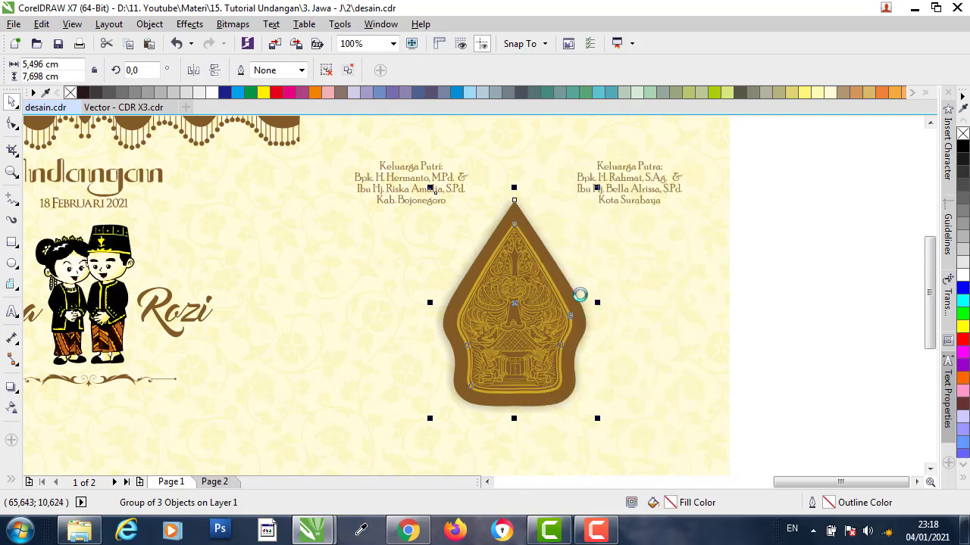
- Ungroup the two family text blocks on the inside spread
click(639, 244)
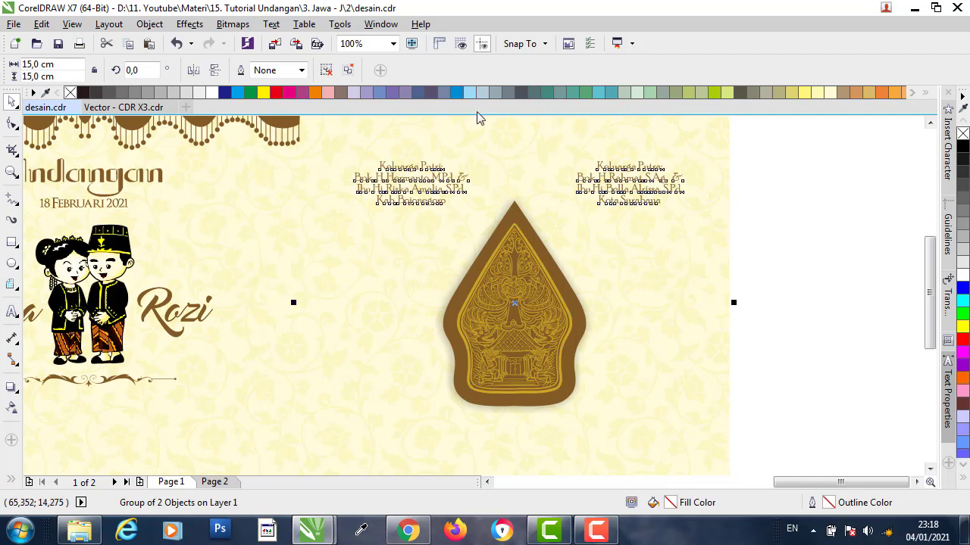
right_click(646, 267)
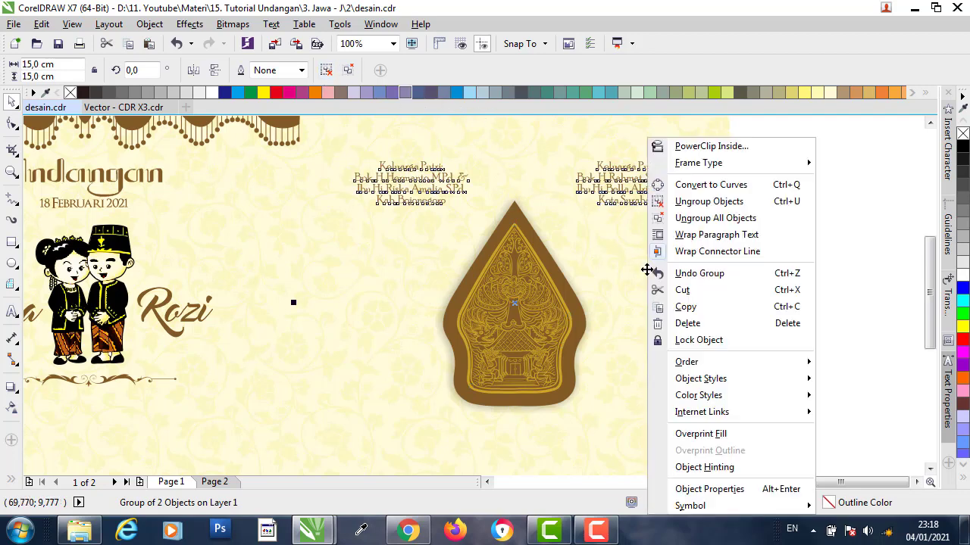
click(699, 205)
click(744, 212)
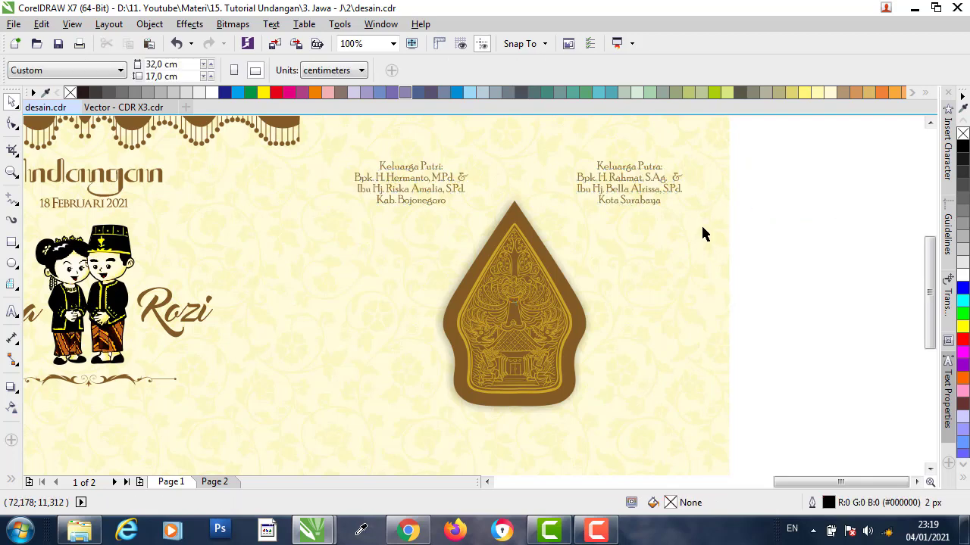
click(692, 224)
click(383, 276)
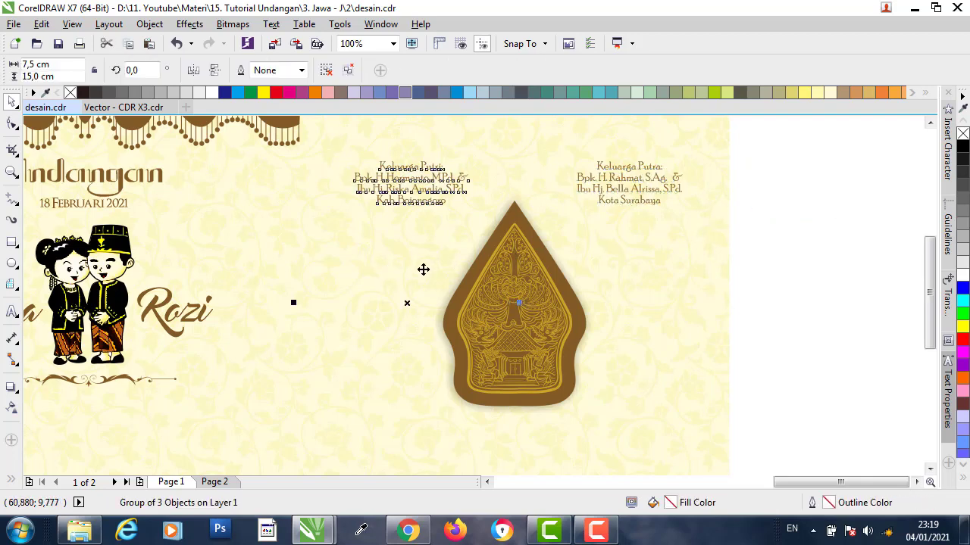
click(833, 270)
- PowerClip the gunungan inside the left inside panel and paste a full copy onto the spread
click(519, 297)
right_click(527, 264)
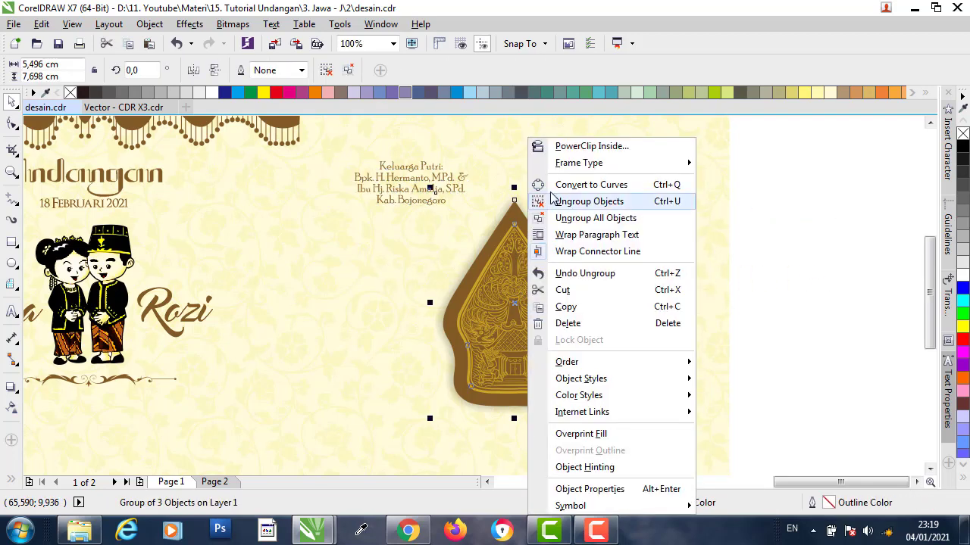
click(558, 145)
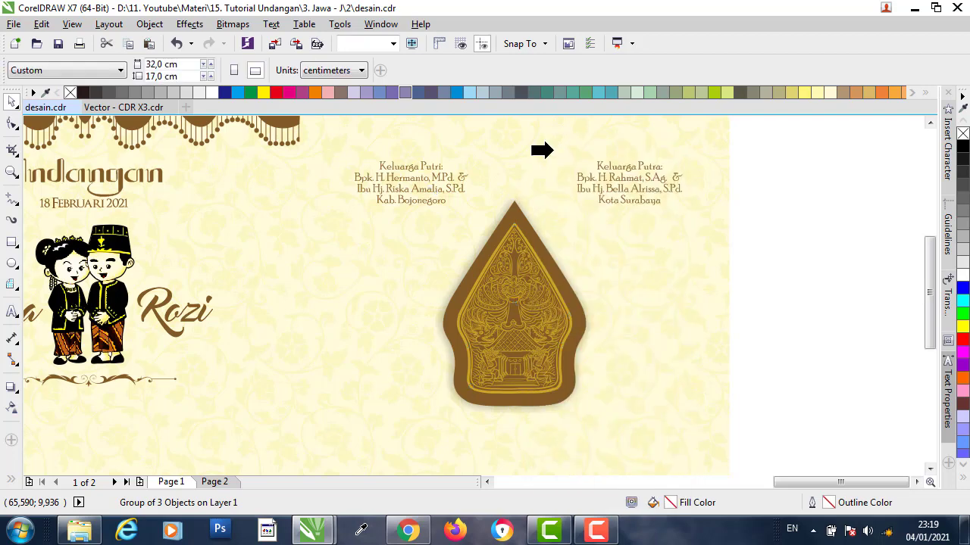
click(408, 225)
click(781, 249)
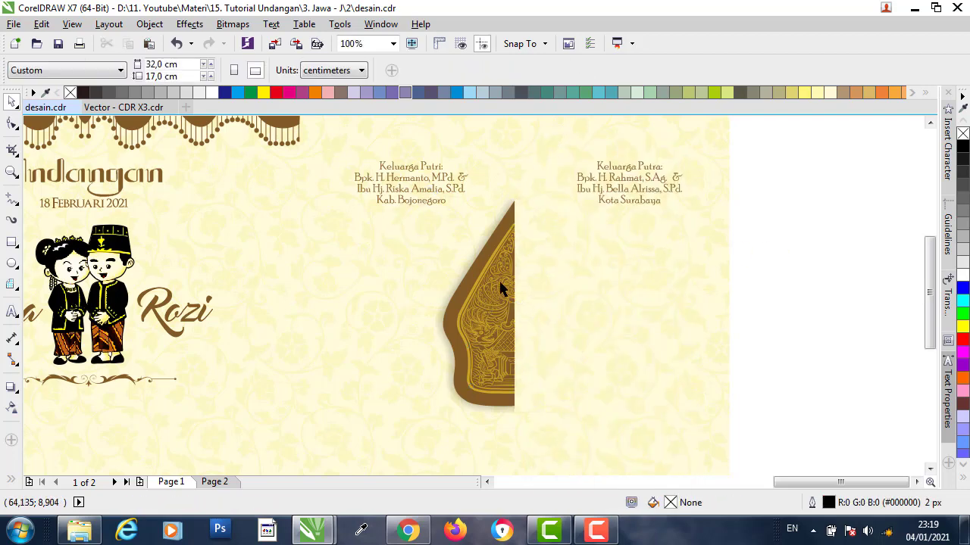
right_click(785, 200)
click(814, 299)
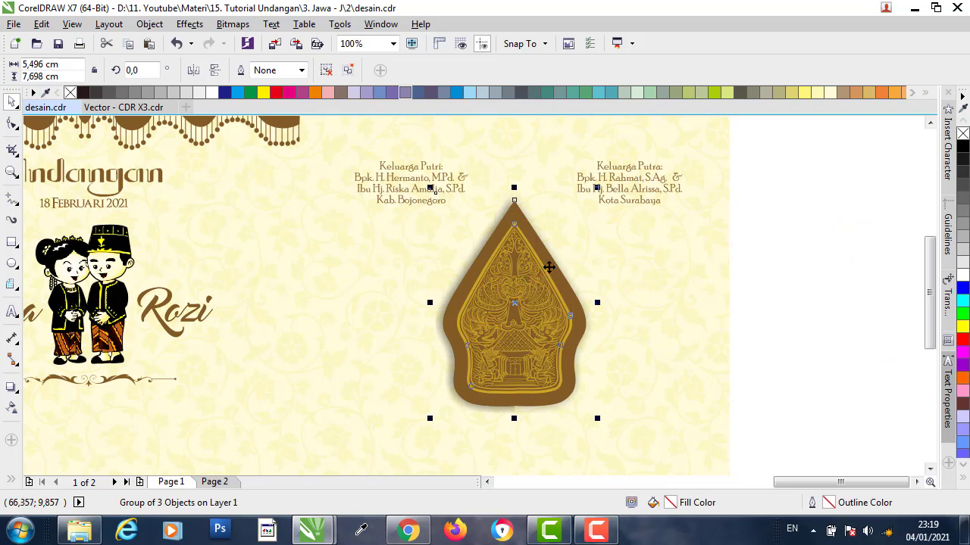
right_click(548, 267)
- PowerClip the pasted gunungan into the right inside panel and check the clip by test-moving the panel
click(580, 144)
click(676, 149)
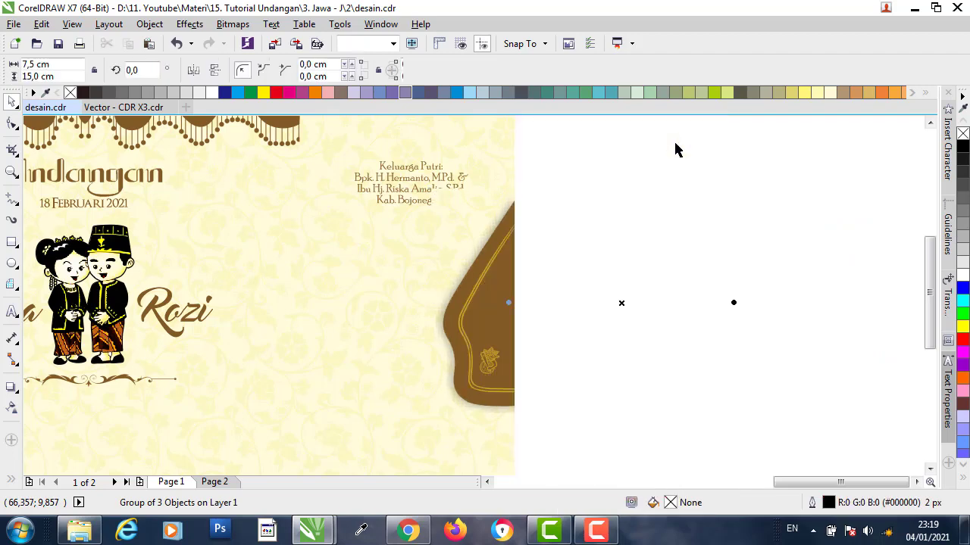
click(785, 263)
drag(637, 277, 728, 275)
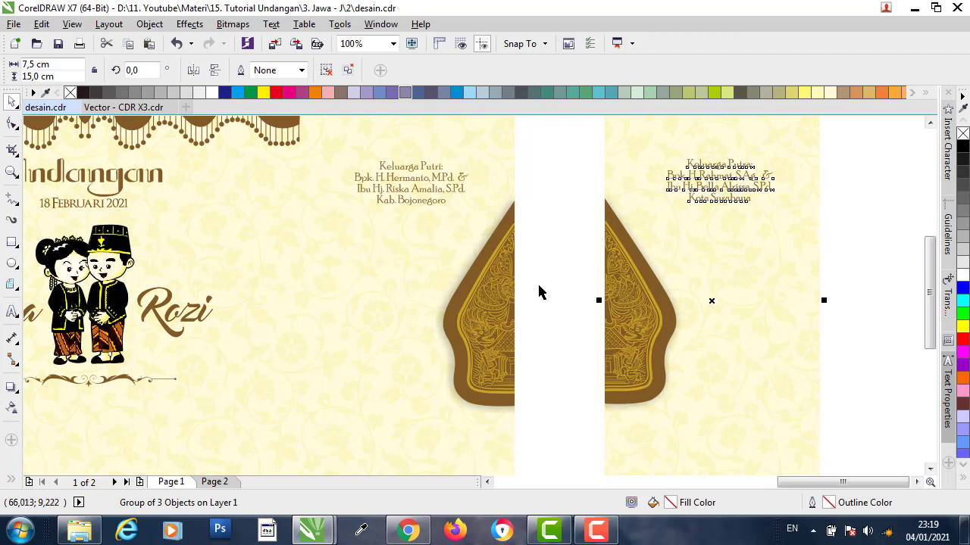
key(ctrl+z)
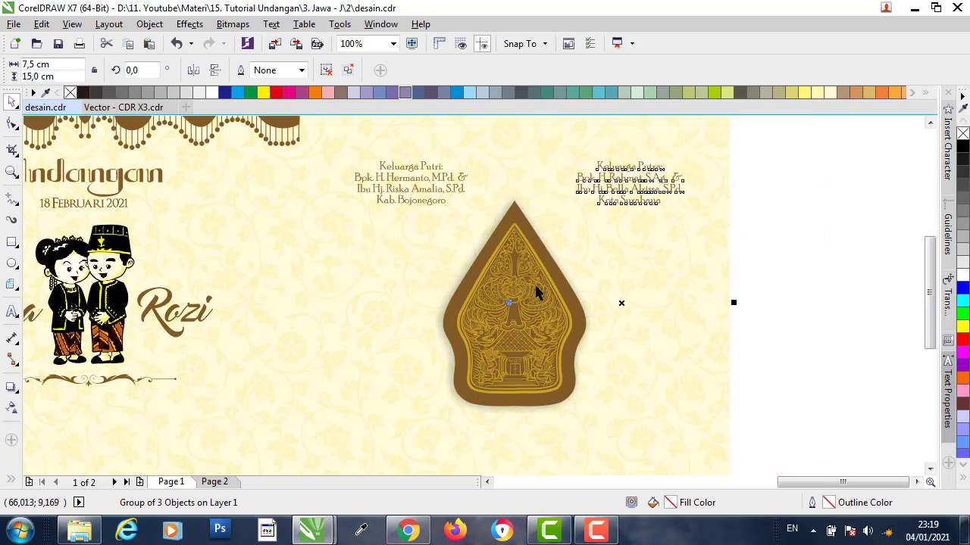
scroll(598, 283, down, 1)
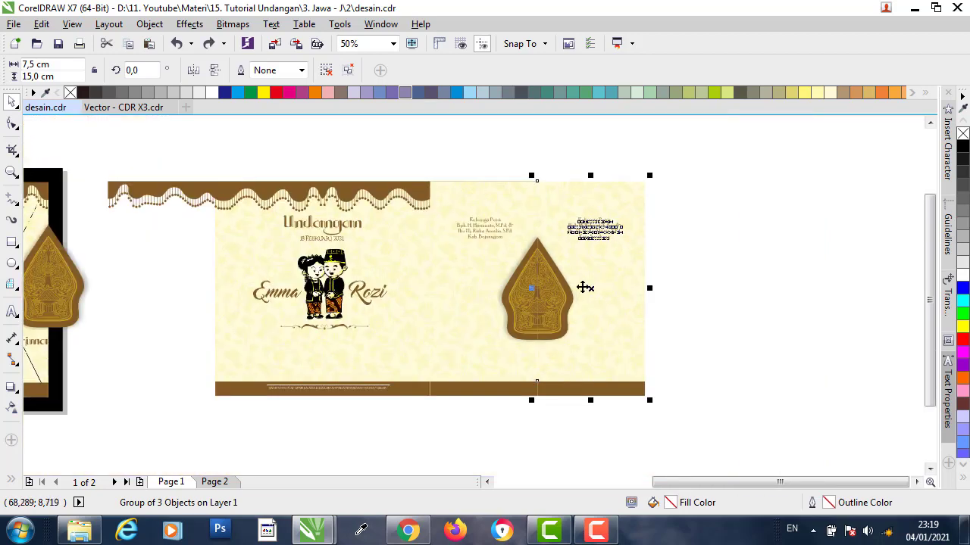
scroll(656, 294, down, 1)
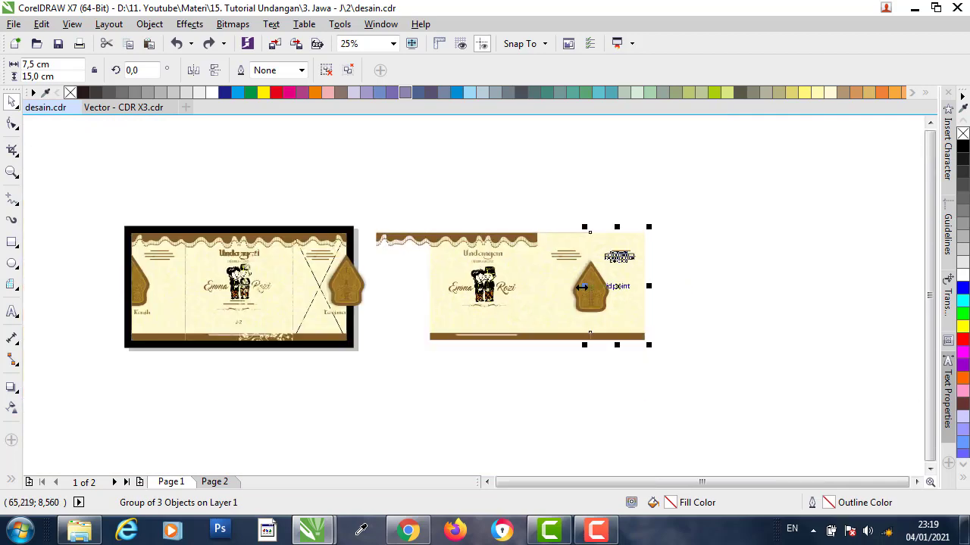
scroll(343, 317, up, 3)
- Move the Terima text beneath the gunungan on the inside spread
click(345, 317)
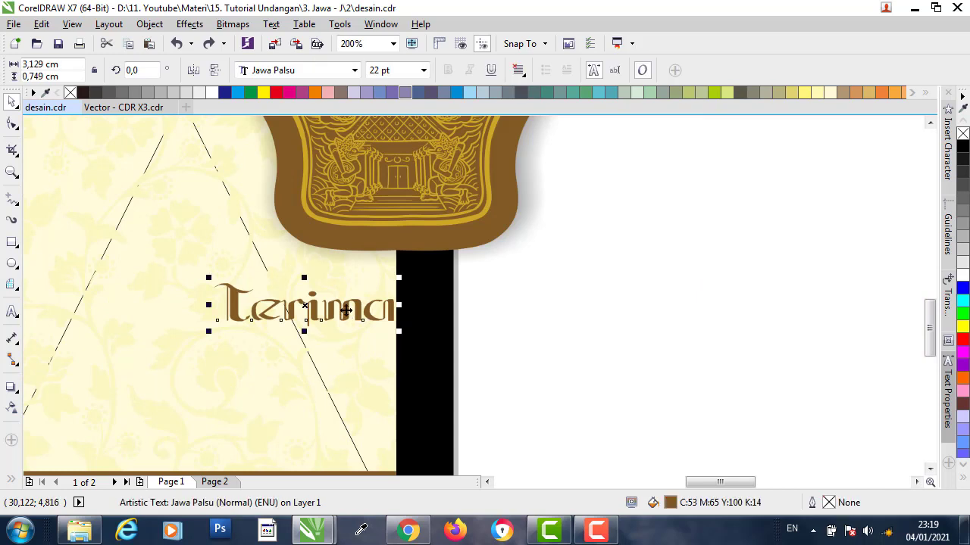
click(567, 293)
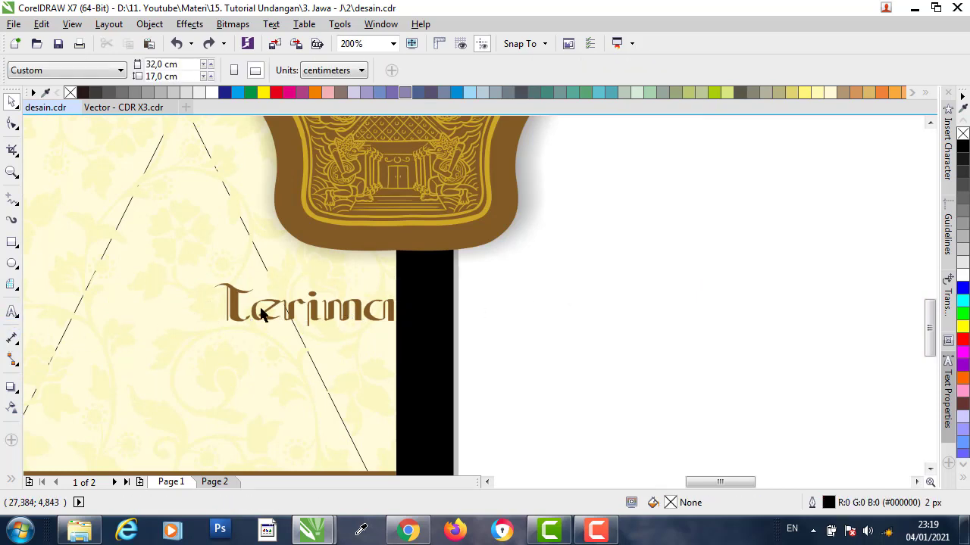
click(329, 308)
double_click(329, 309)
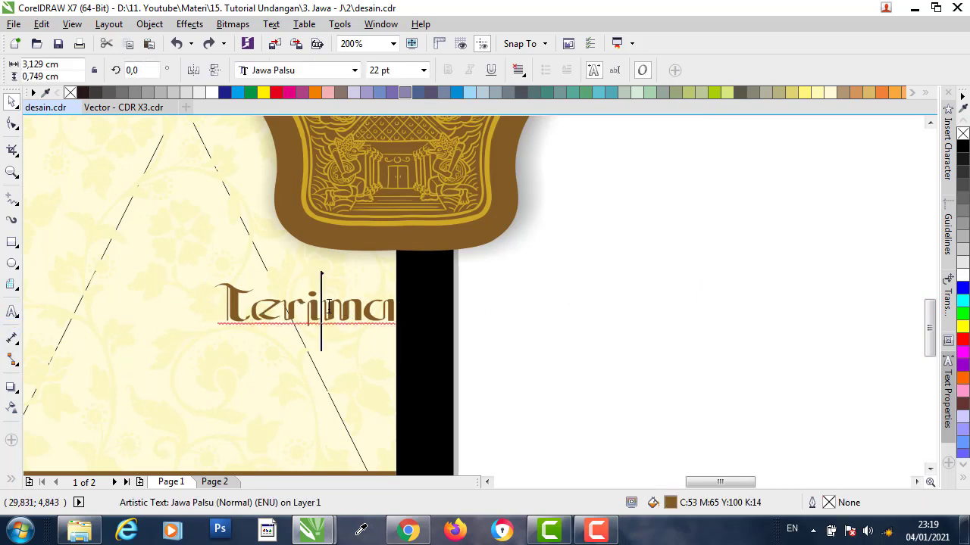
drag(305, 306, 441, 302)
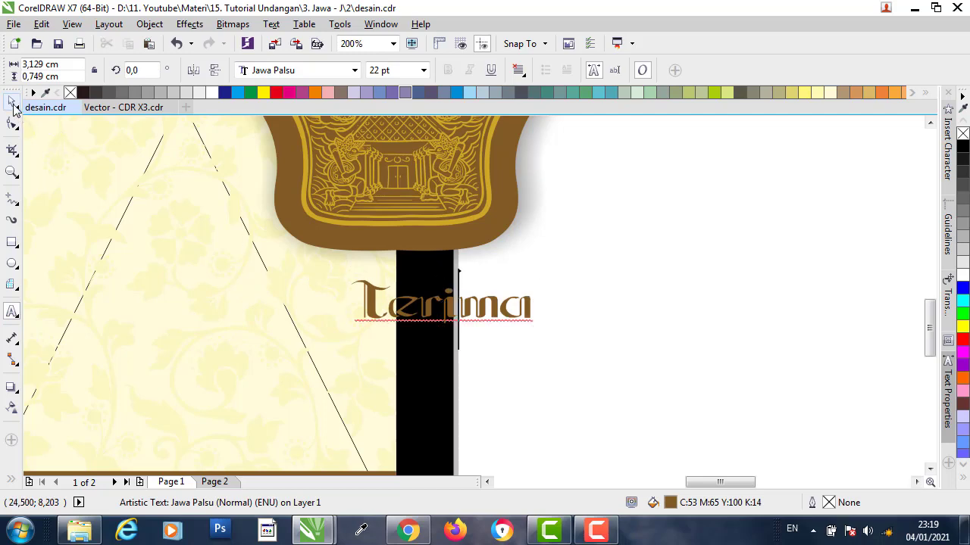
key(ctrl+z)
click(11, 102)
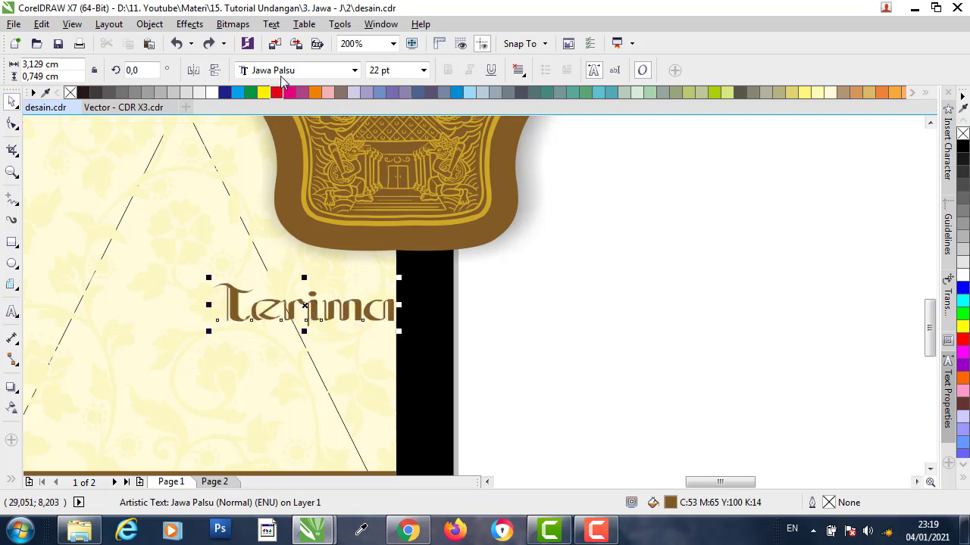
scroll(148, 346, down, 1)
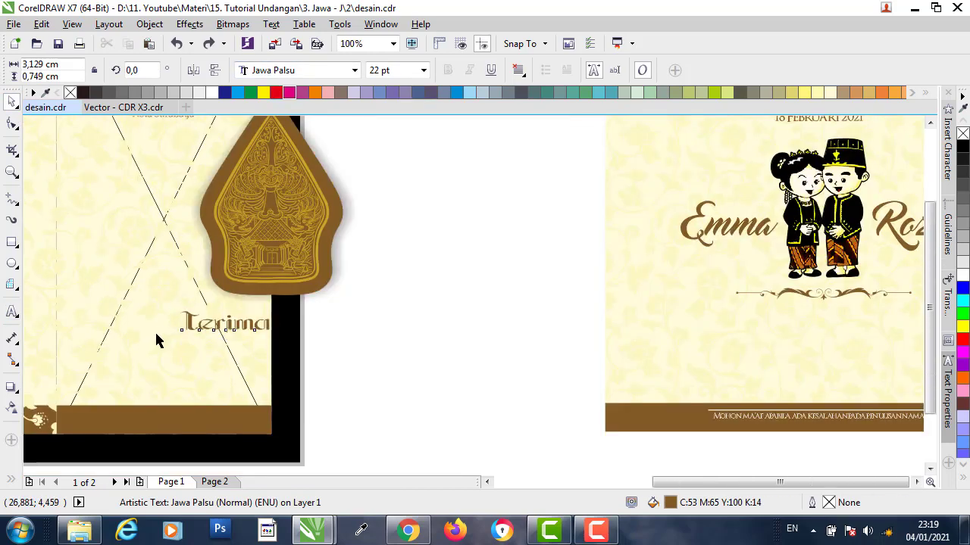
scroll(161, 330, down, 1)
drag(201, 330, 687, 338)
scroll(720, 341, up, 1)
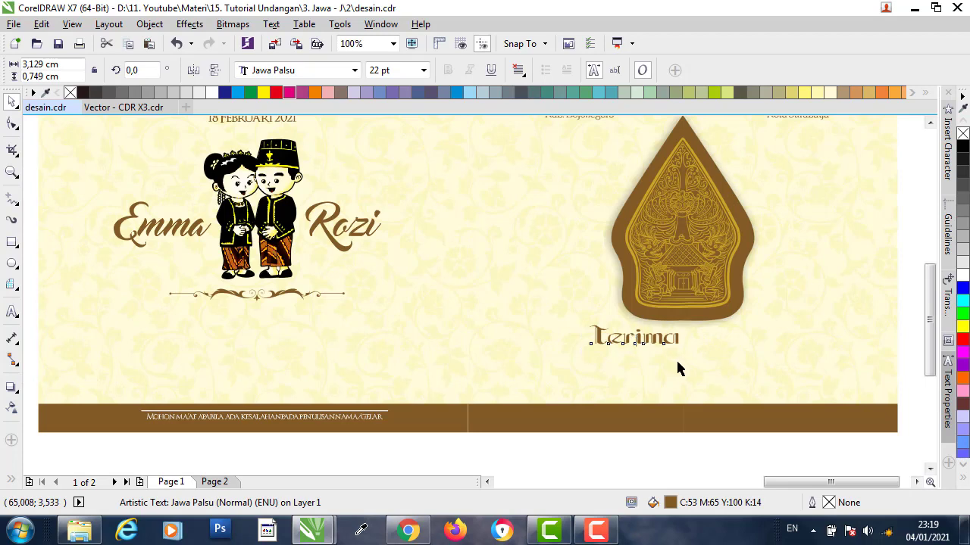
key(ctrl+z)
- Bring the hidden Terima text in front of the background using Order > In Front Of
right_click(635, 338)
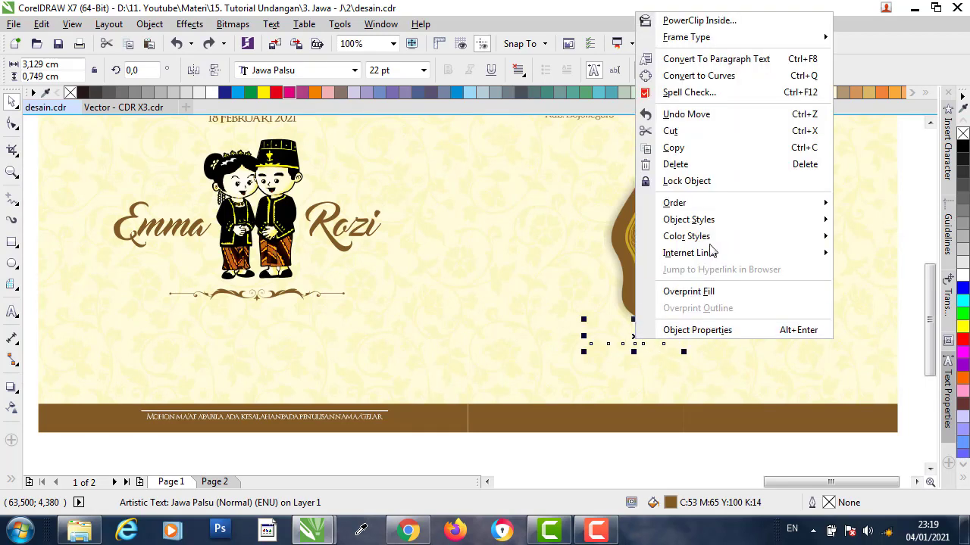
mouse_move(712, 206)
click(536, 314)
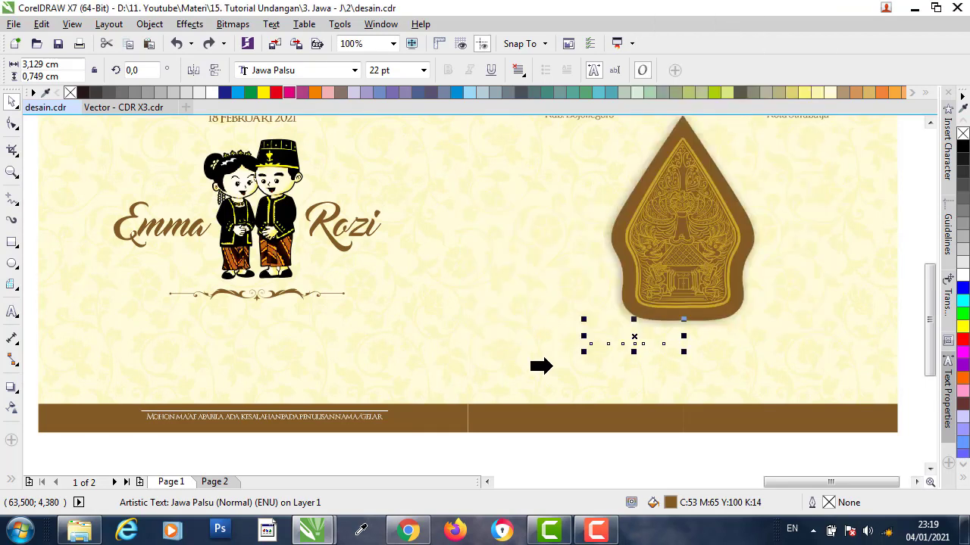
click(549, 366)
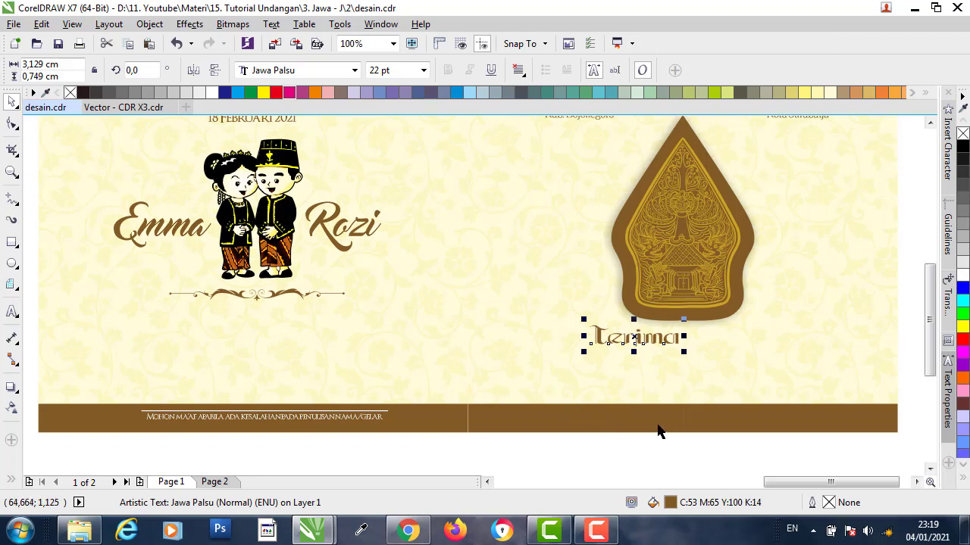
click(724, 440)
- Drop a copy of Terima to its right and retype it as 'Kasih'
scroll(819, 349, up, 1)
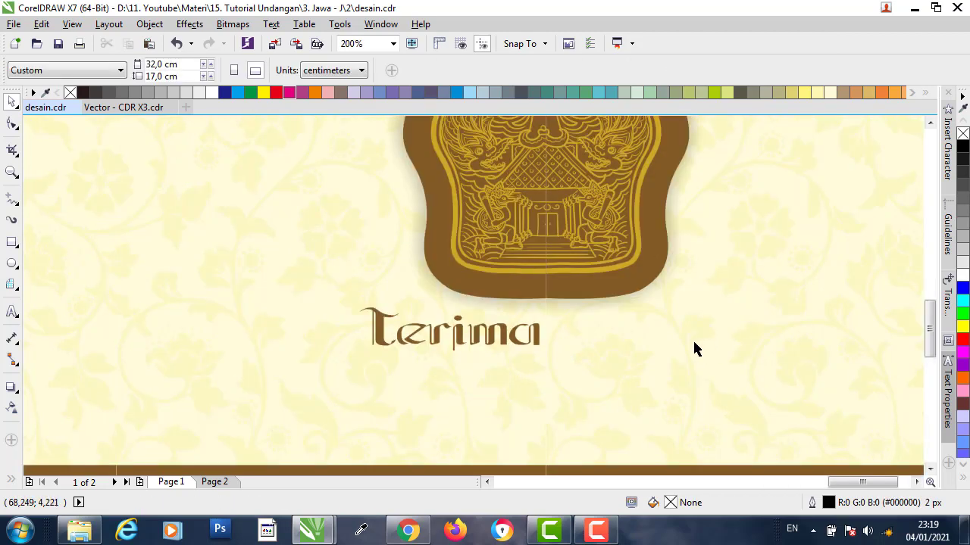
click(530, 343)
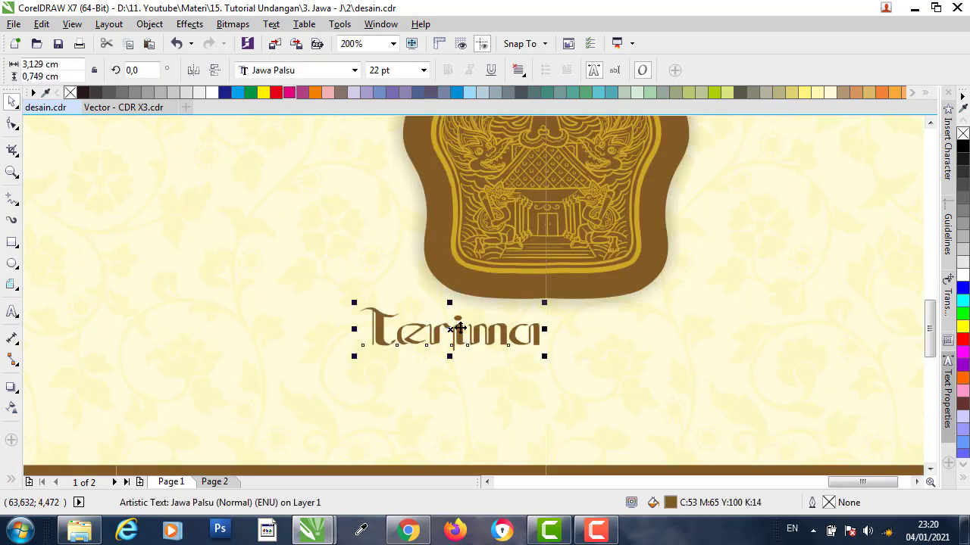
drag(456, 329, 649, 338)
right_click(649, 338)
double_click(649, 341)
key(ctrl+a)
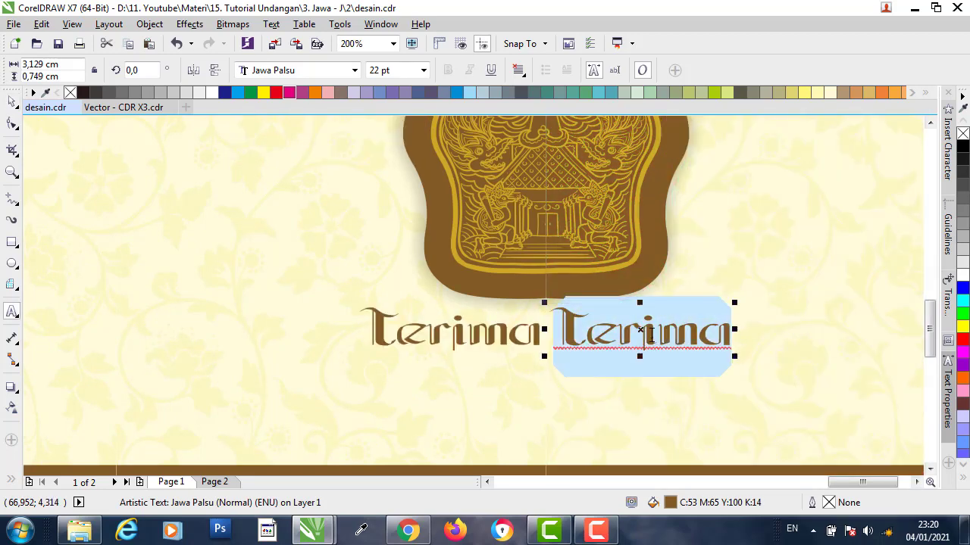
text(Kasih)
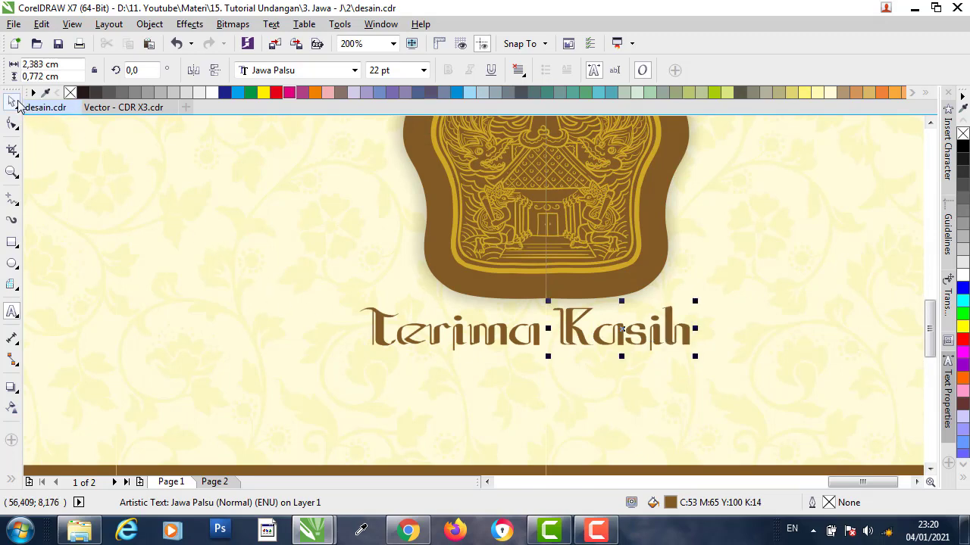
click(12, 101)
drag(640, 337, 645, 338)
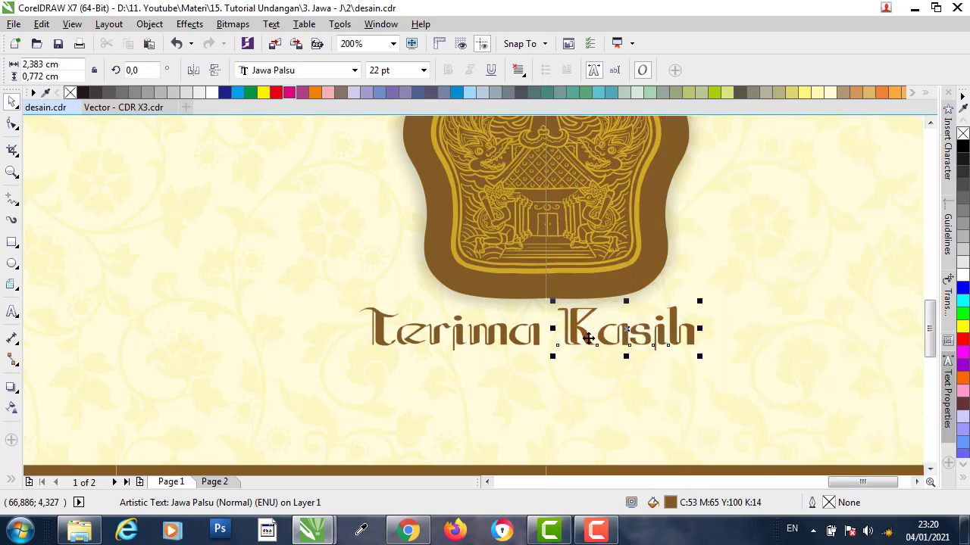
scroll(526, 343, down, 3)
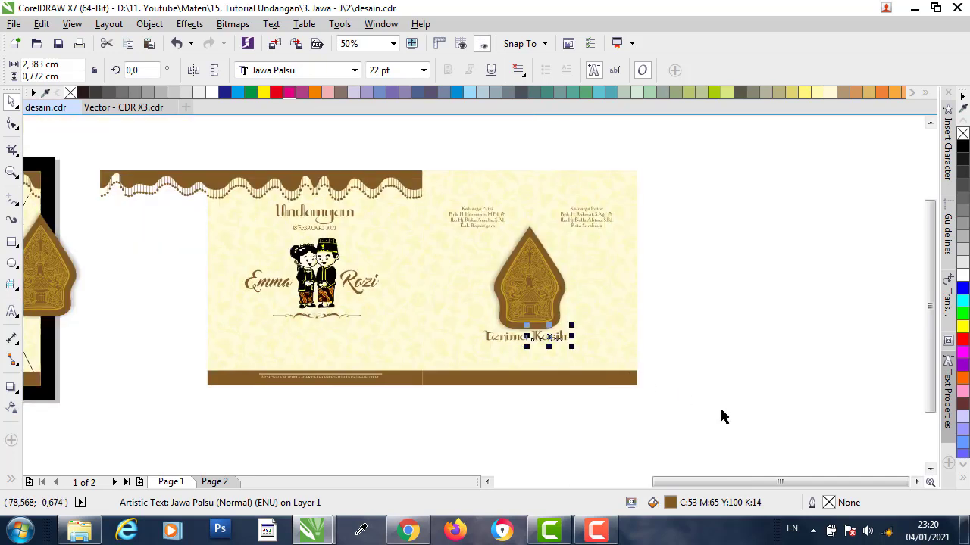
- Group the right inside panel's two objects and left-align them with the top wavy border
drag(722, 410, 417, 429)
click(455, 70)
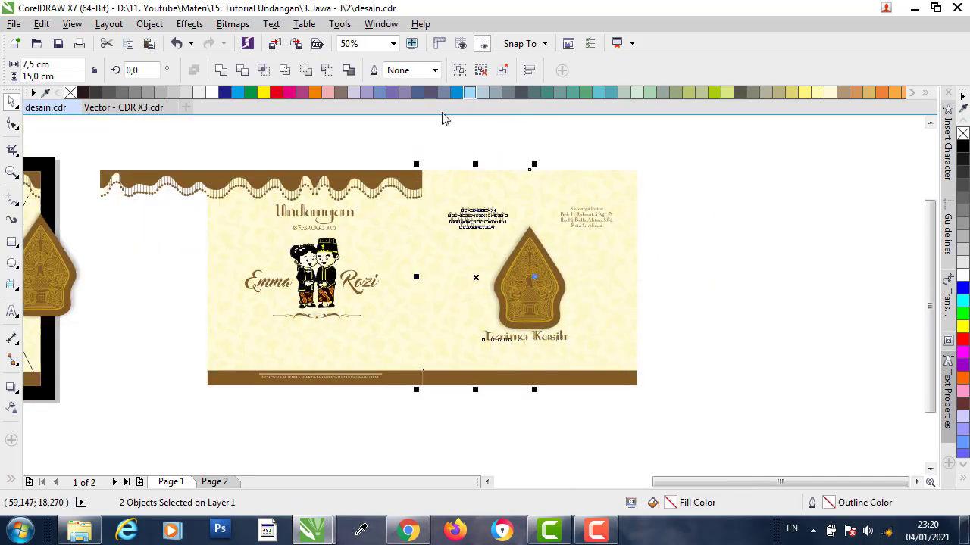
click(460, 71)
click(624, 290)
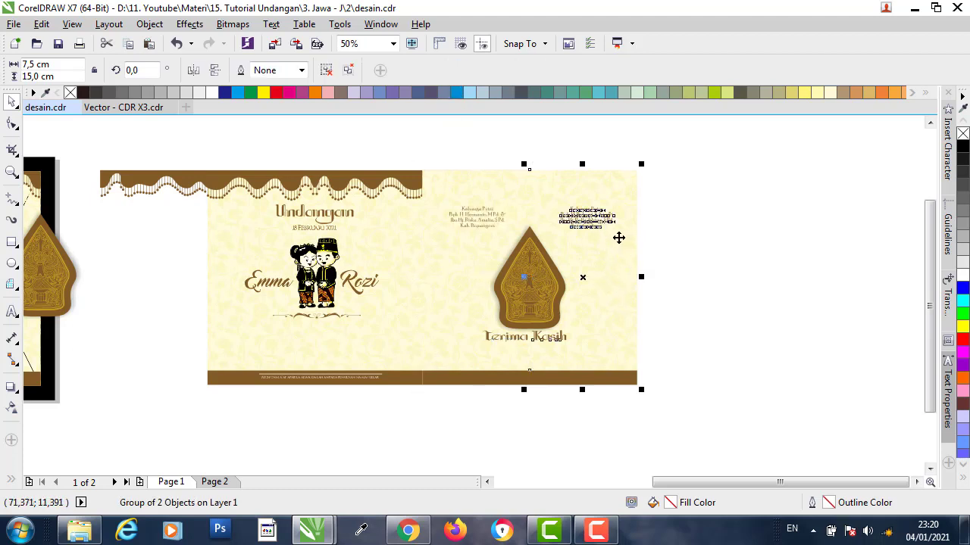
shift+click(148, 175)
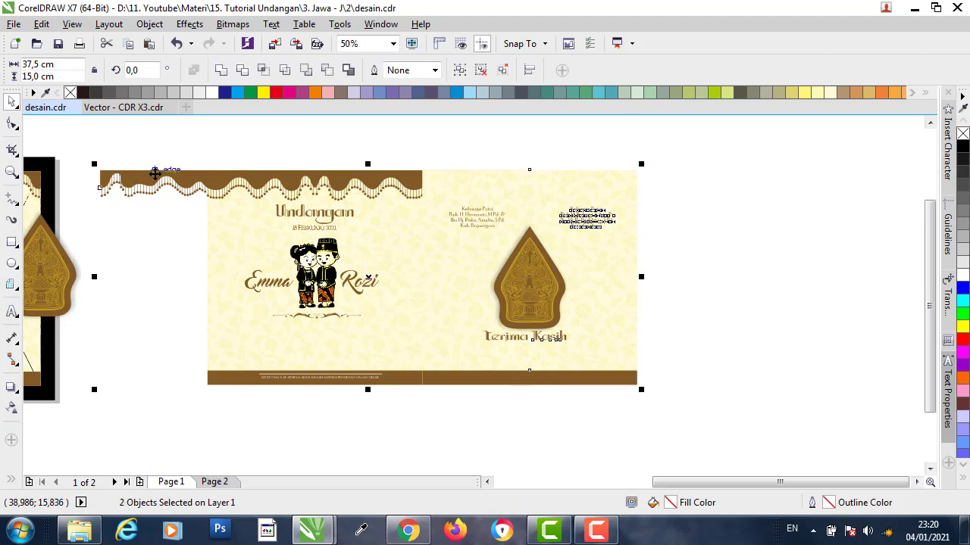
key(l)
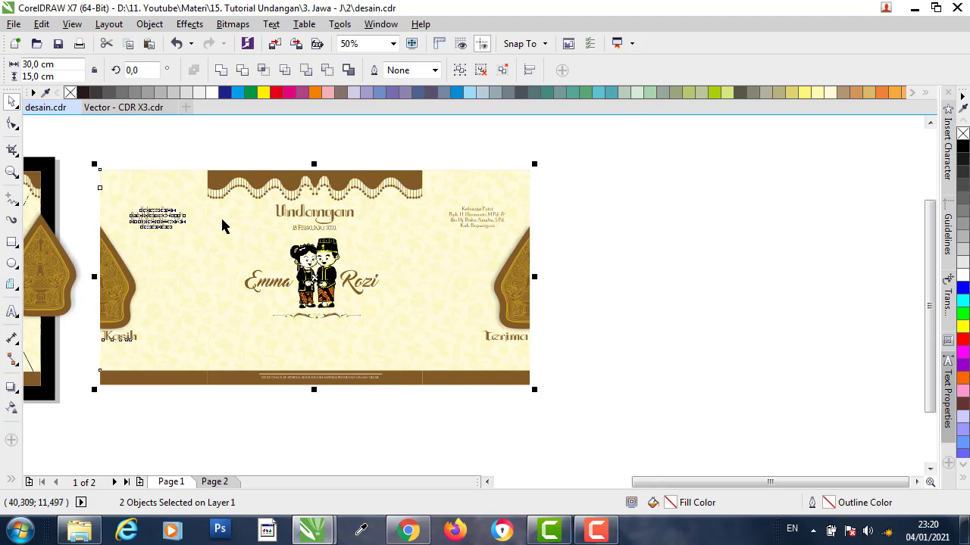
click(688, 216)
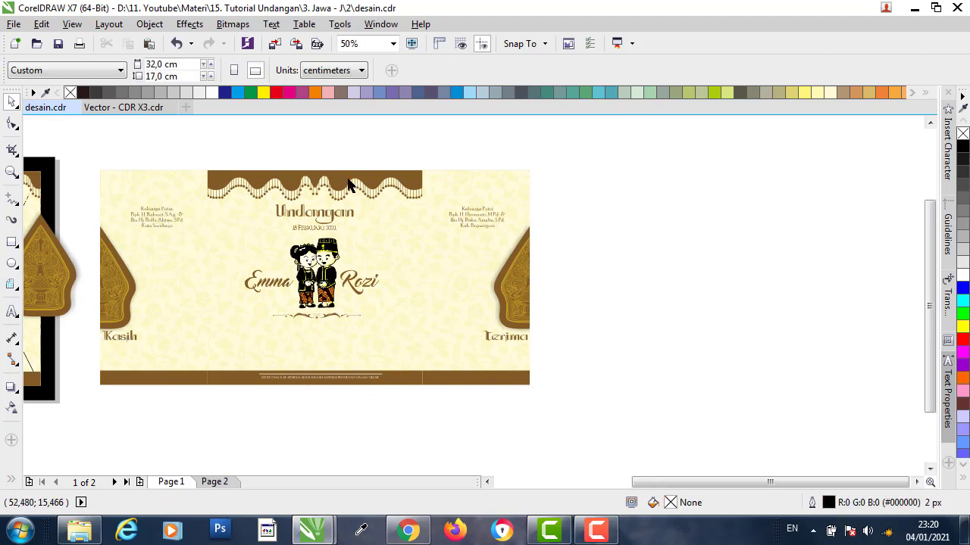
- Place the scalloped top border in front of the cover artwork via Order > In Front Of
click(348, 184)
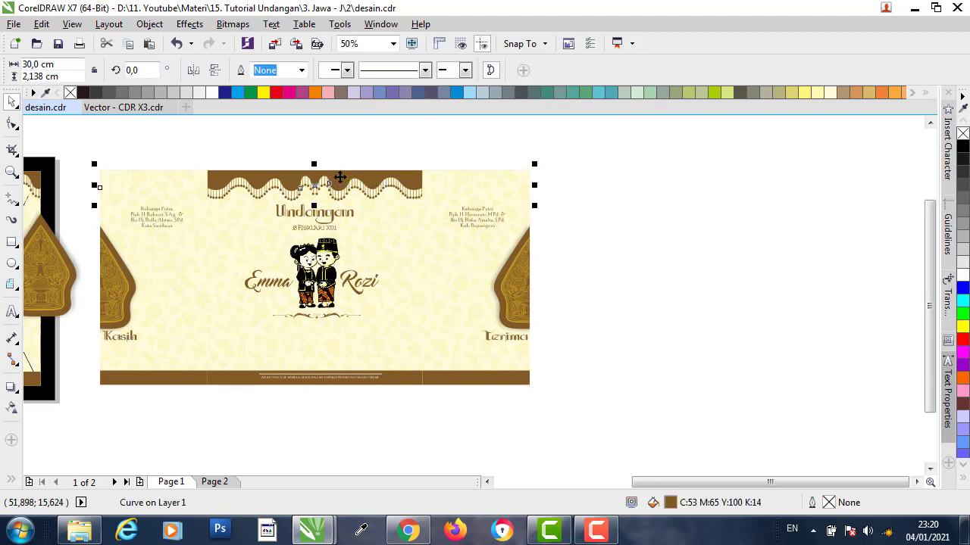
right_click(340, 177)
mouse_move(435, 348)
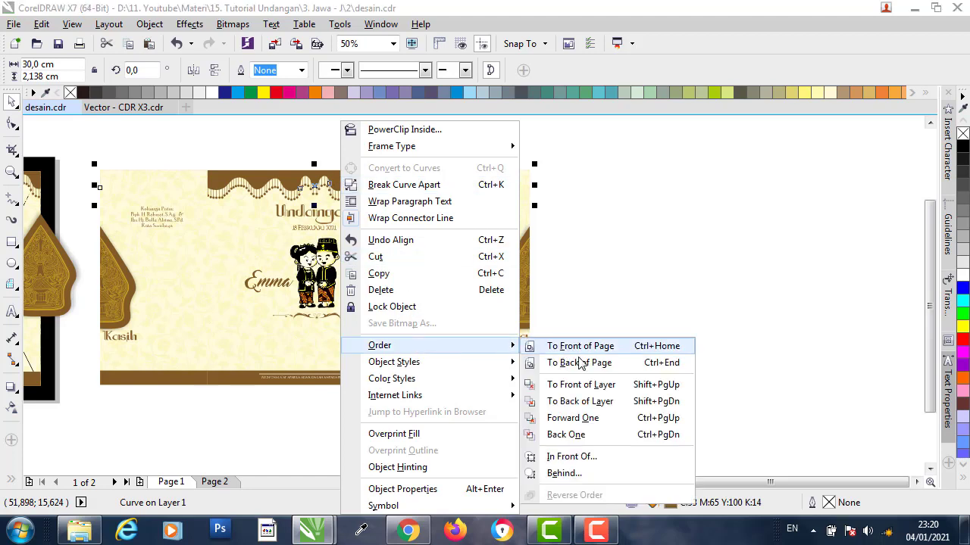
click(588, 457)
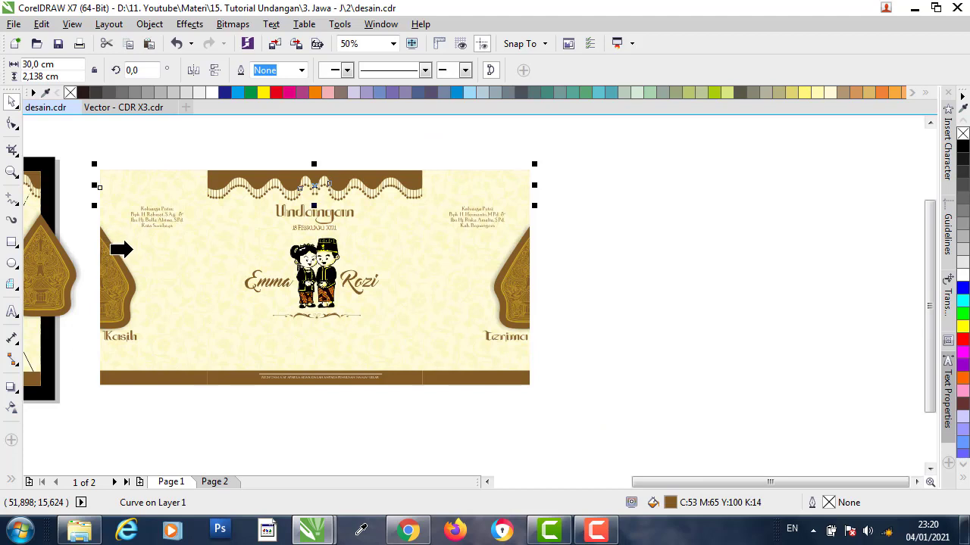
click(132, 250)
click(686, 186)
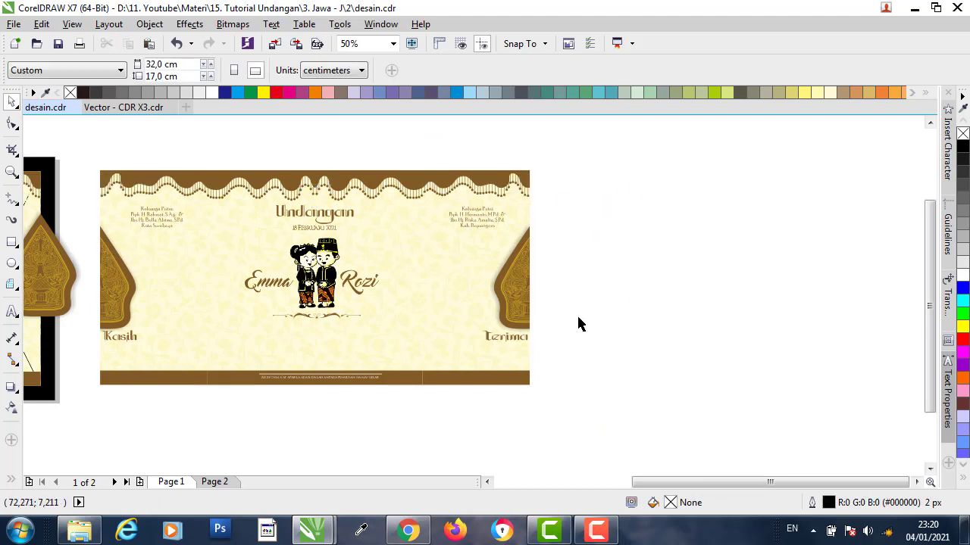
- Switch to Page 2 and zoom out
drag(671, 485, 633, 483)
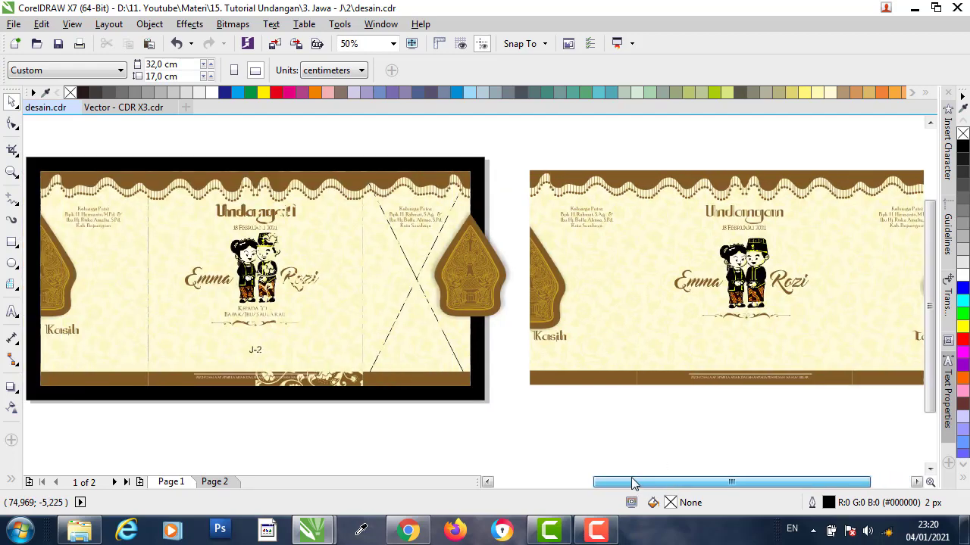
click(214, 483)
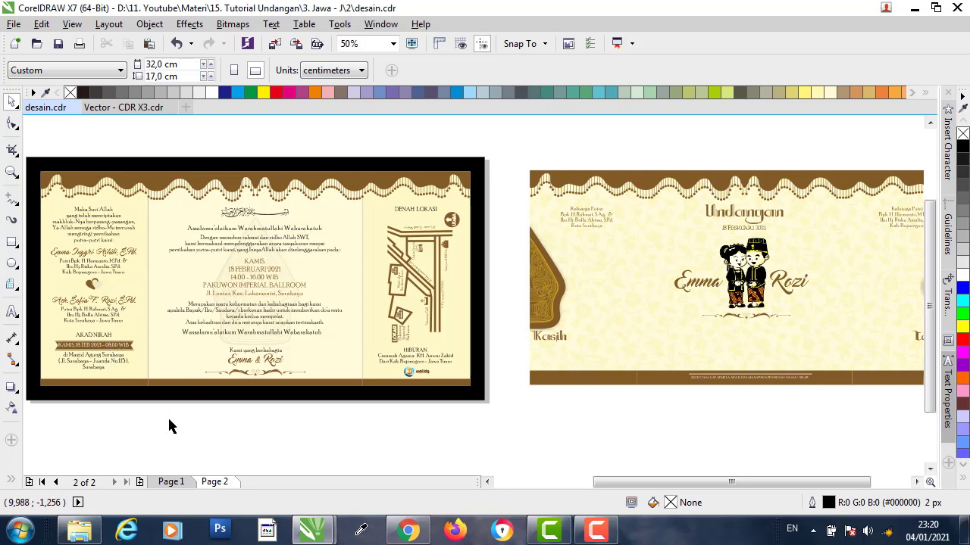
scroll(448, 259, down, 1)
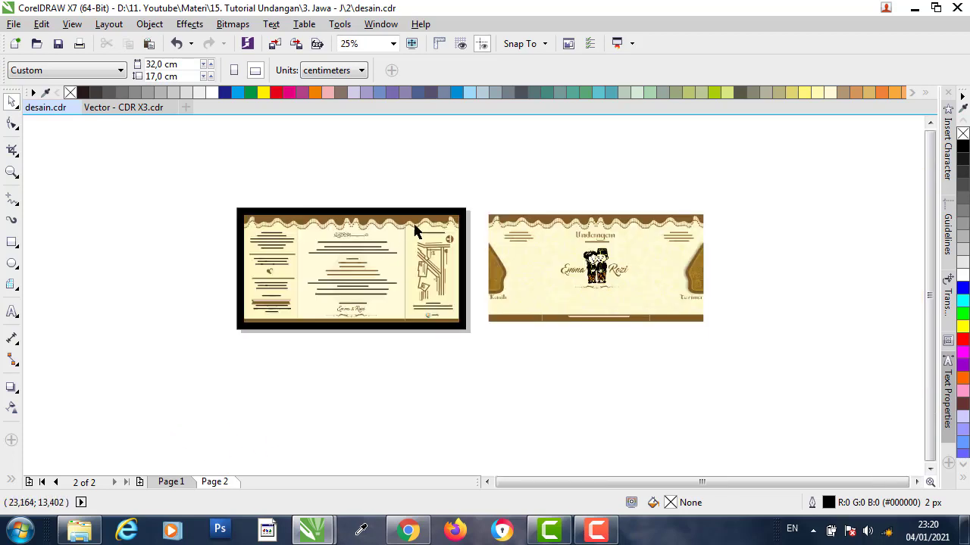
- Drop a copy of the cover design to the left of the page and select its central content
drag(763, 369, 763, 371)
drag(665, 268, 176, 268)
key(Escape)
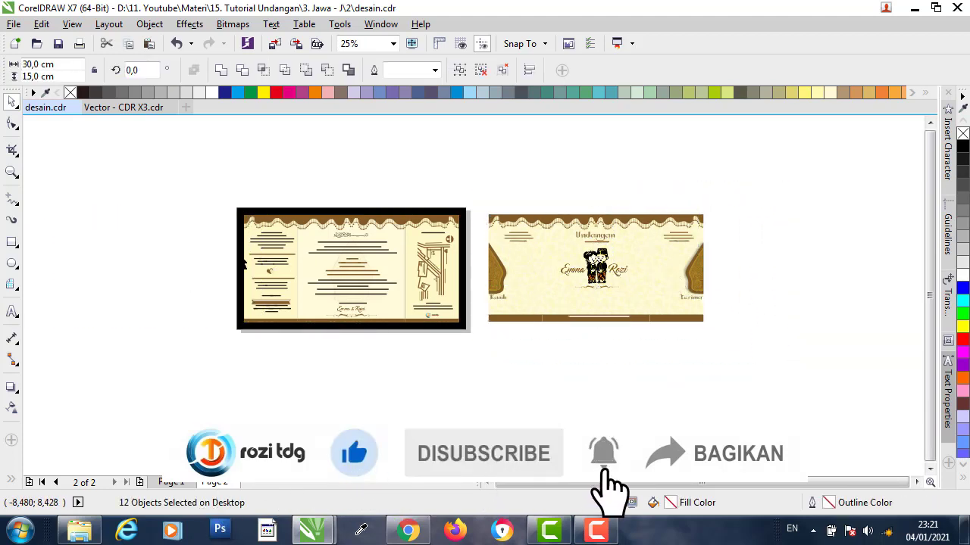
click(548, 180)
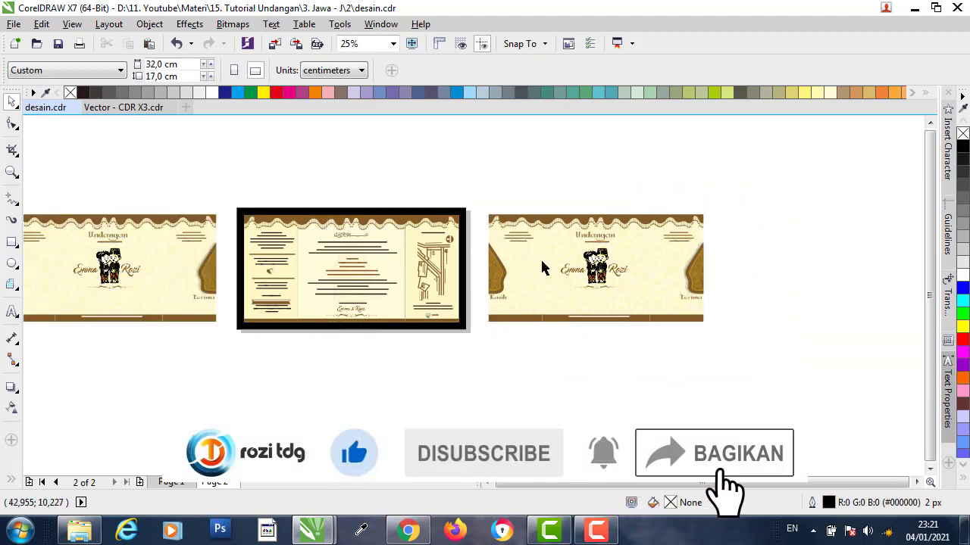
drag(228, 167, 191, 195)
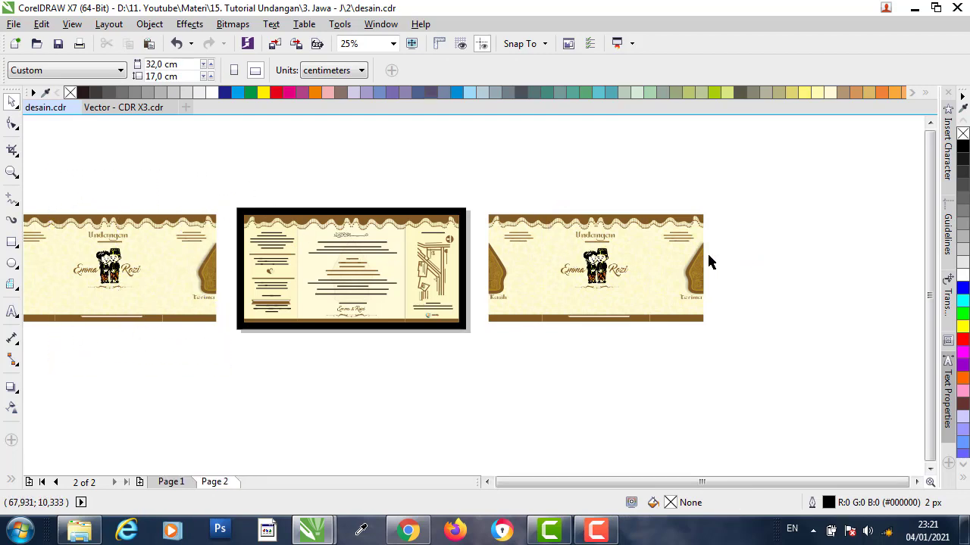
scroll(548, 259, up, 1)
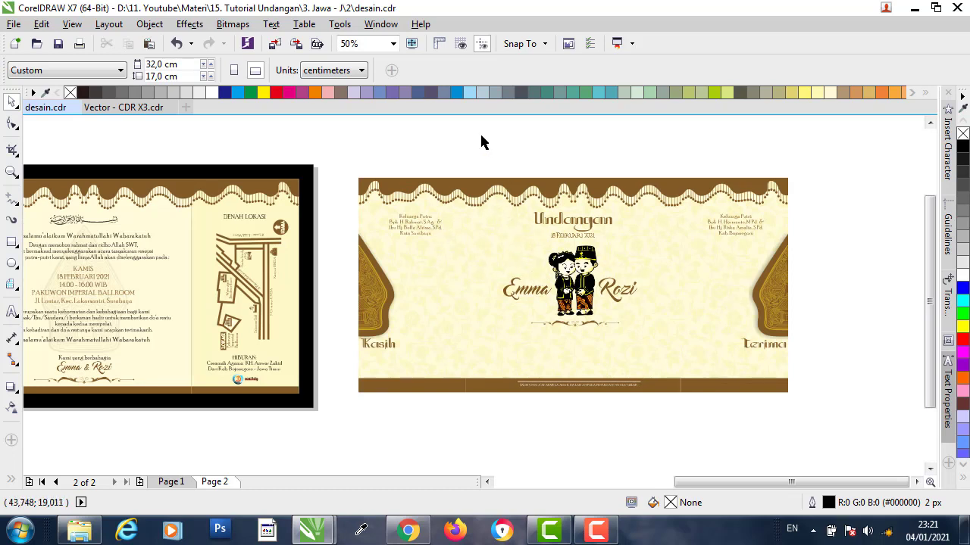
drag(620, 362, 648, 430)
- Delete the cover title, couple and name text, then remove the right gunungan from its frame
key(Delete)
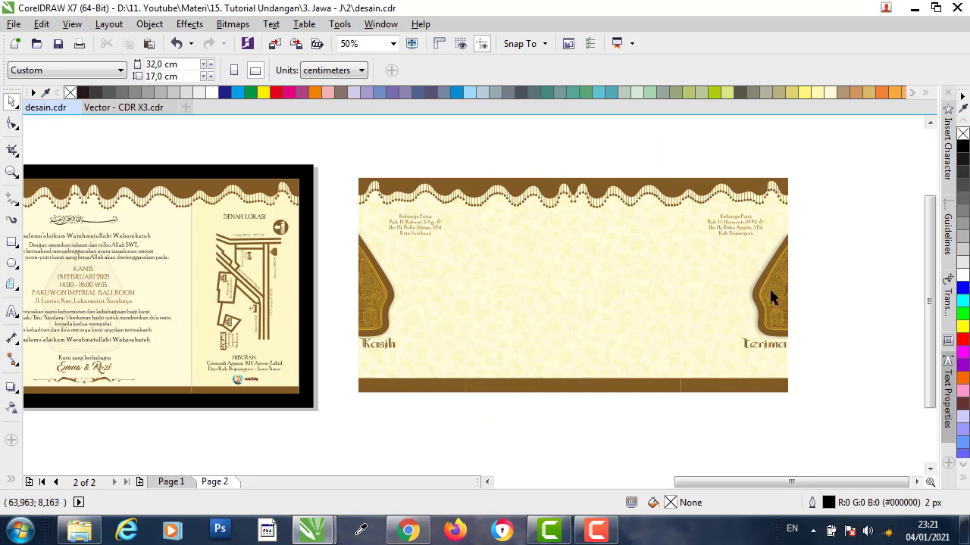
click(770, 296)
click(327, 70)
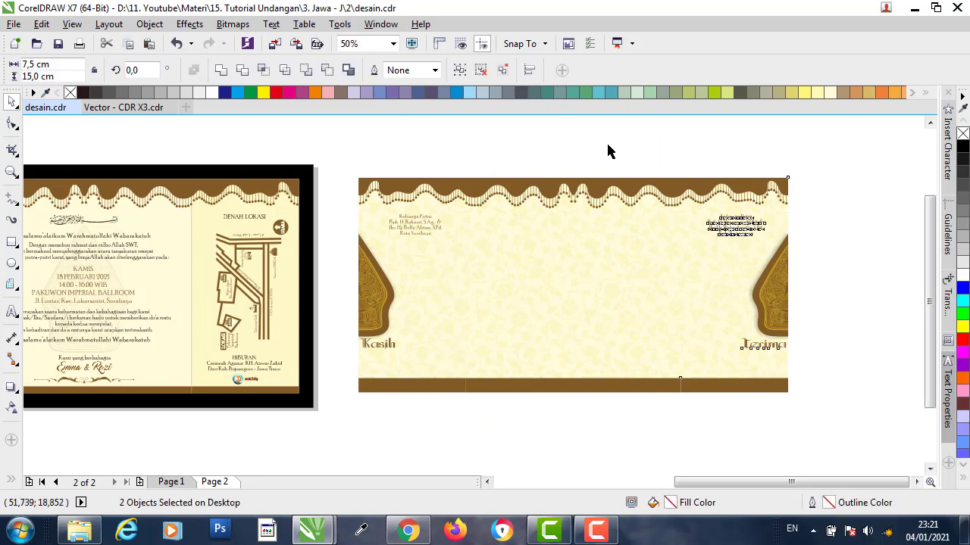
click(607, 152)
click(719, 385)
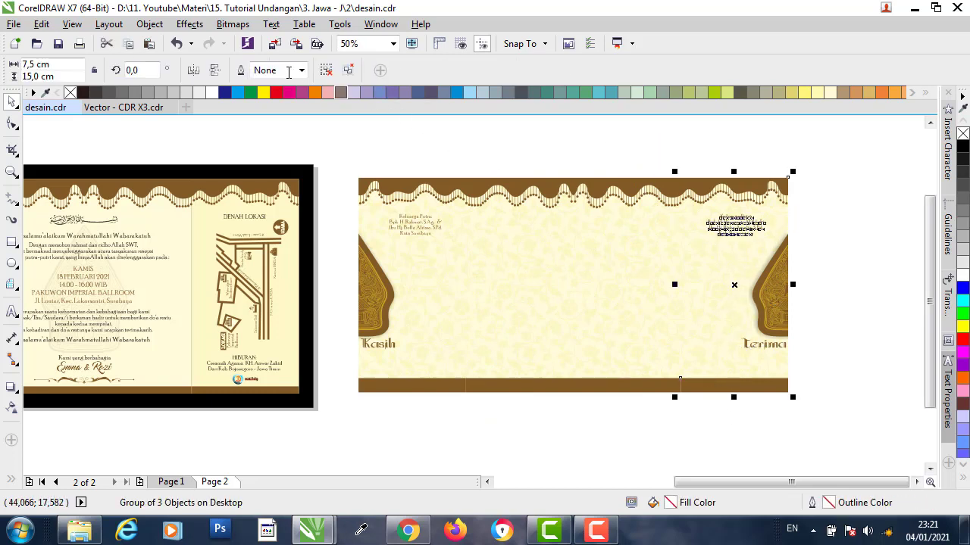
click(828, 386)
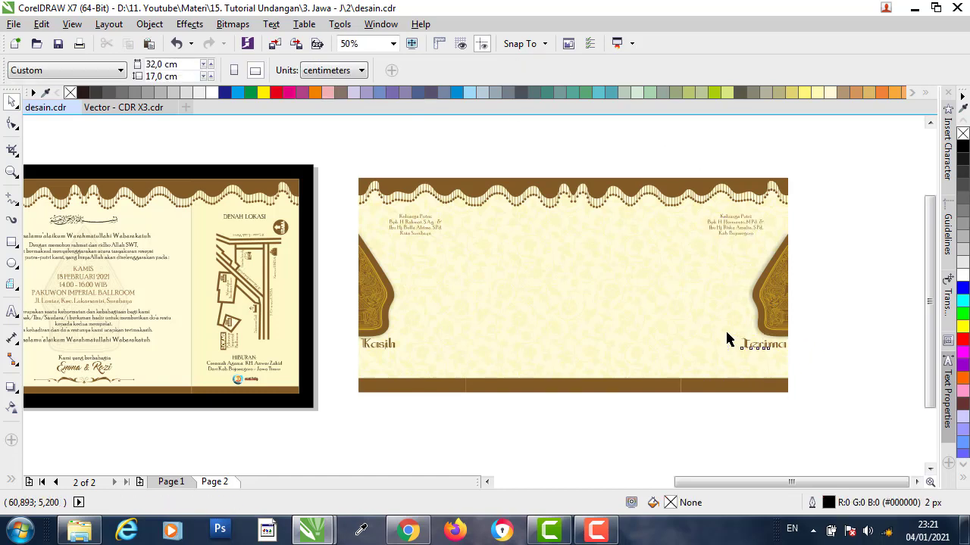
click(780, 314)
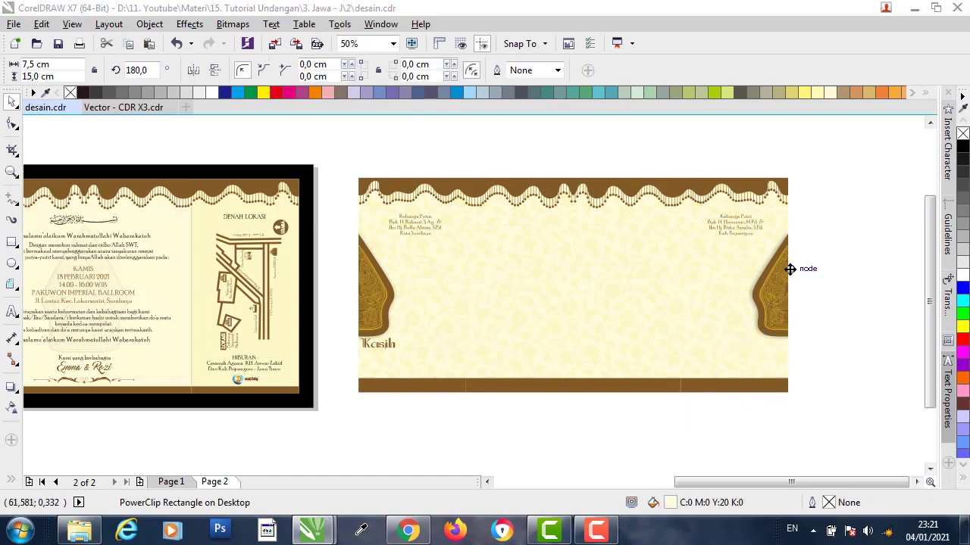
key(Delete)
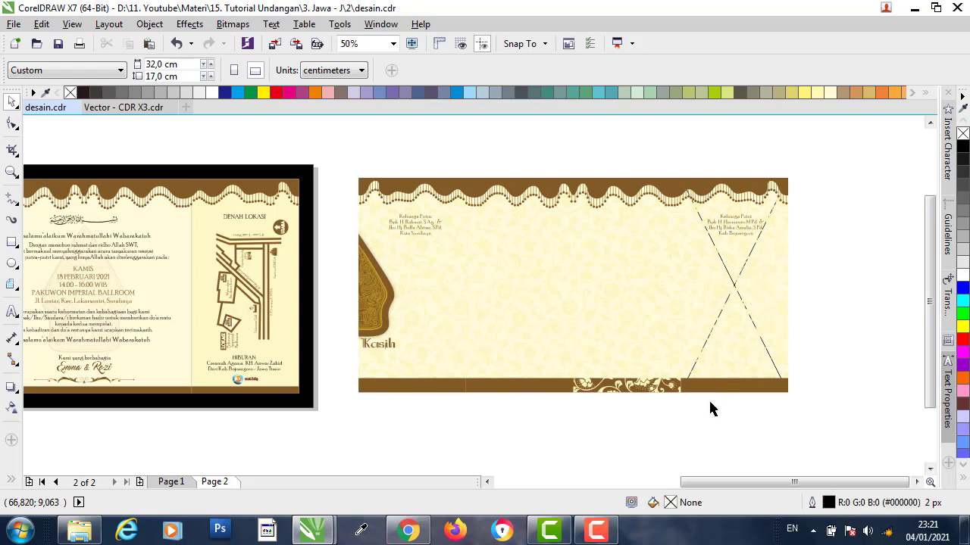
- PowerClip the dashed fold-line group into the right-hand frame
click(667, 388)
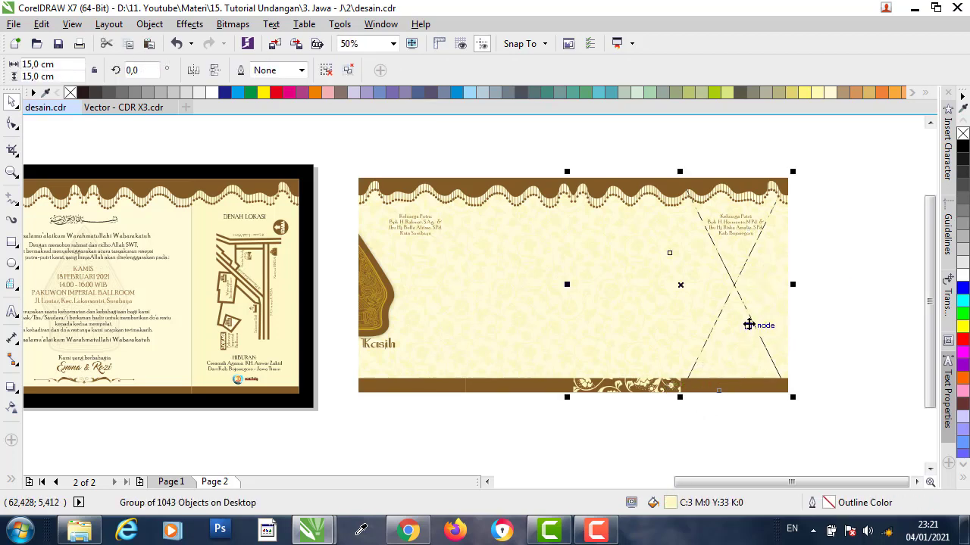
right_click(673, 381)
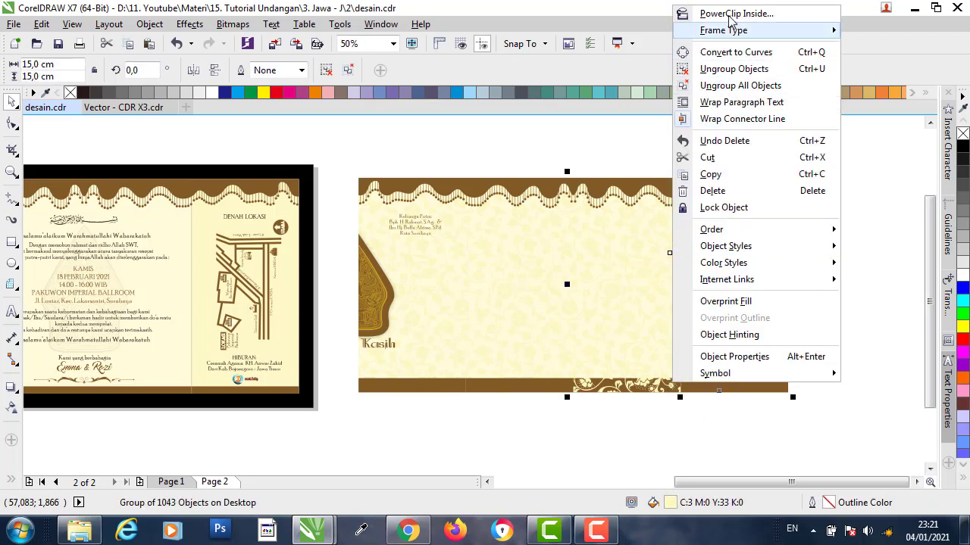
click(732, 15)
click(760, 370)
click(485, 291)
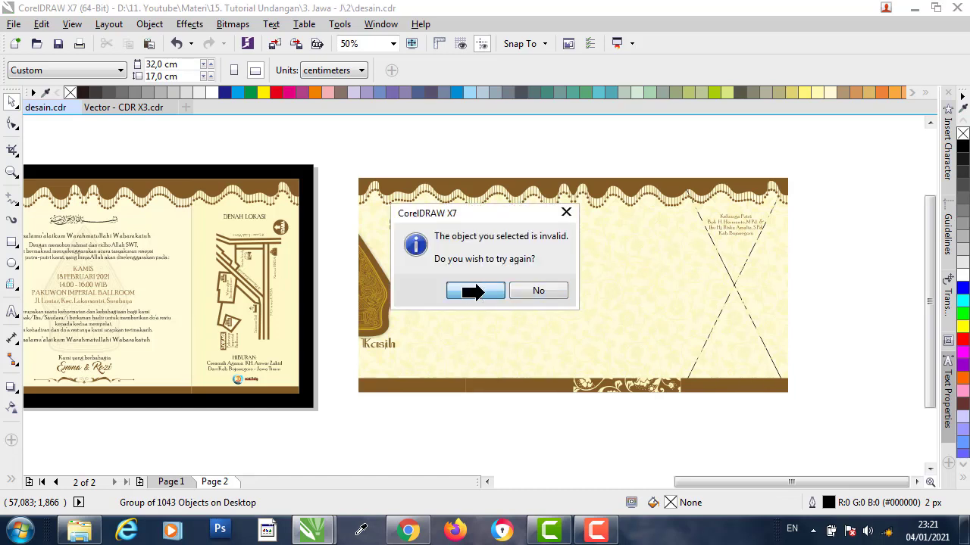
click(749, 362)
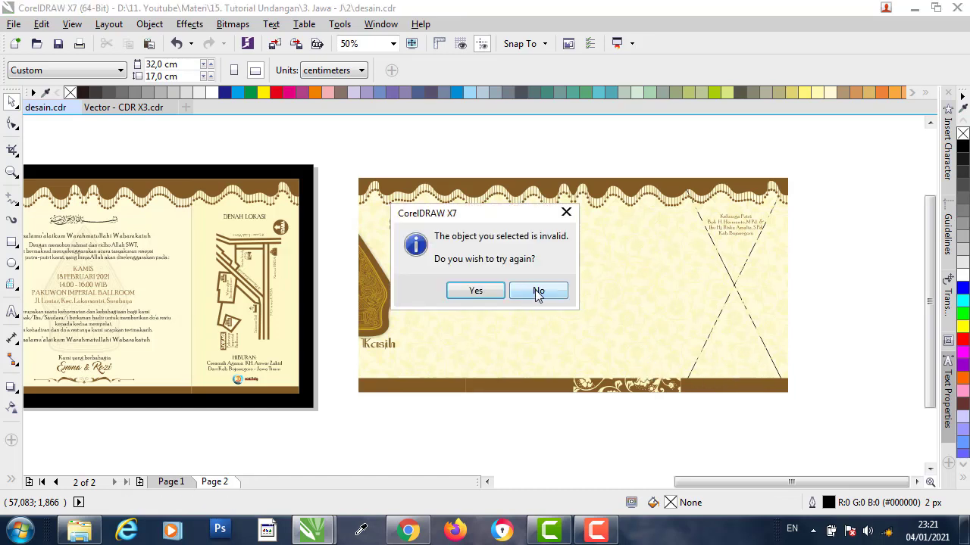
click(474, 291)
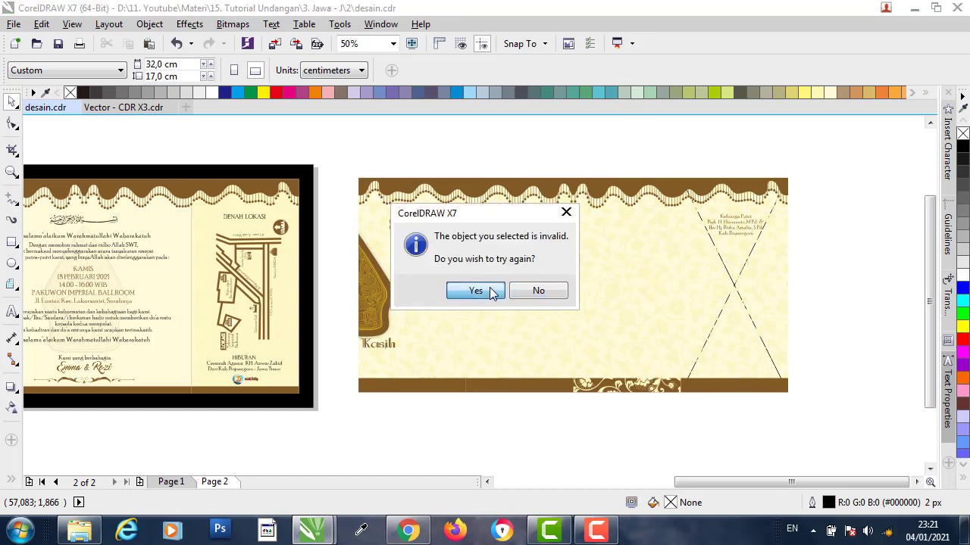
click(737, 261)
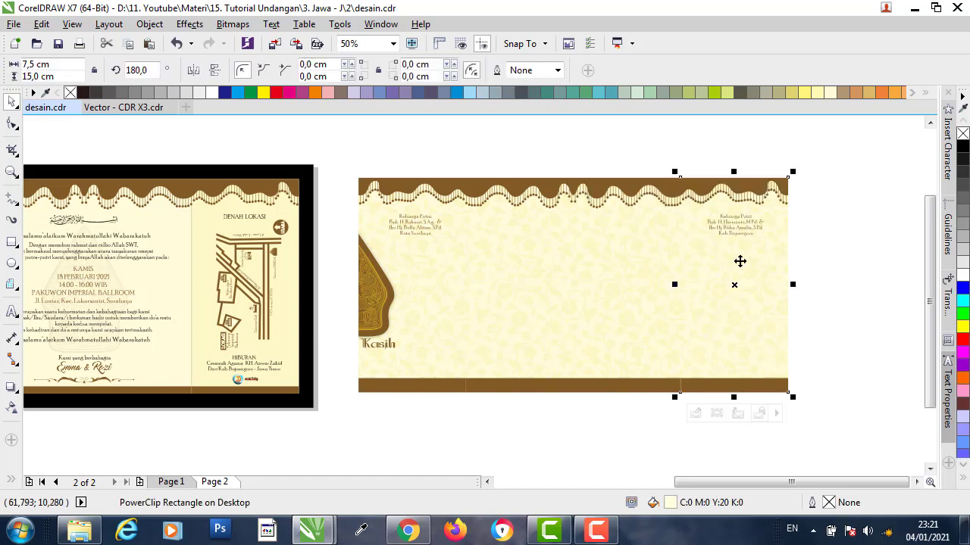
click(612, 147)
- Ungroup the left gunungan and family text groups, then delete the left family text block
click(391, 287)
click(325, 70)
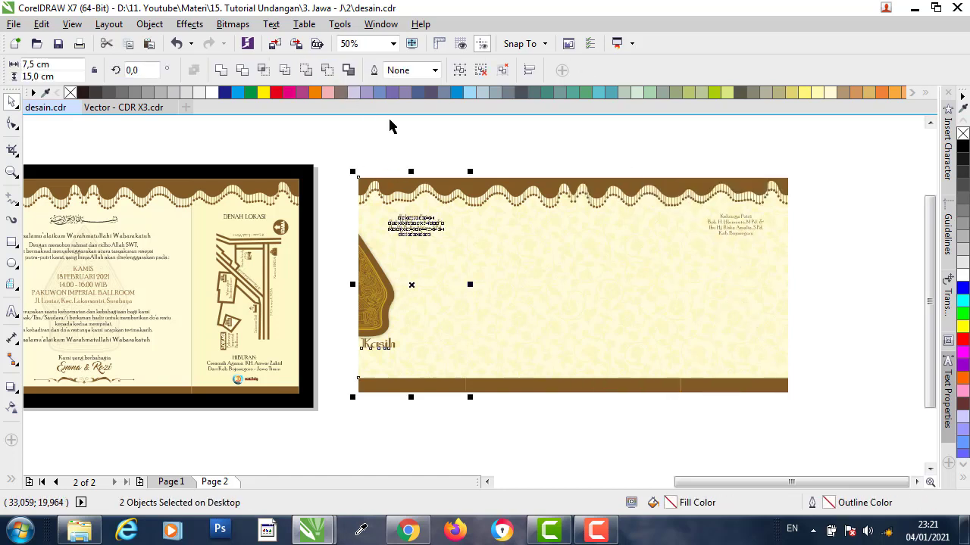
click(389, 125)
click(416, 219)
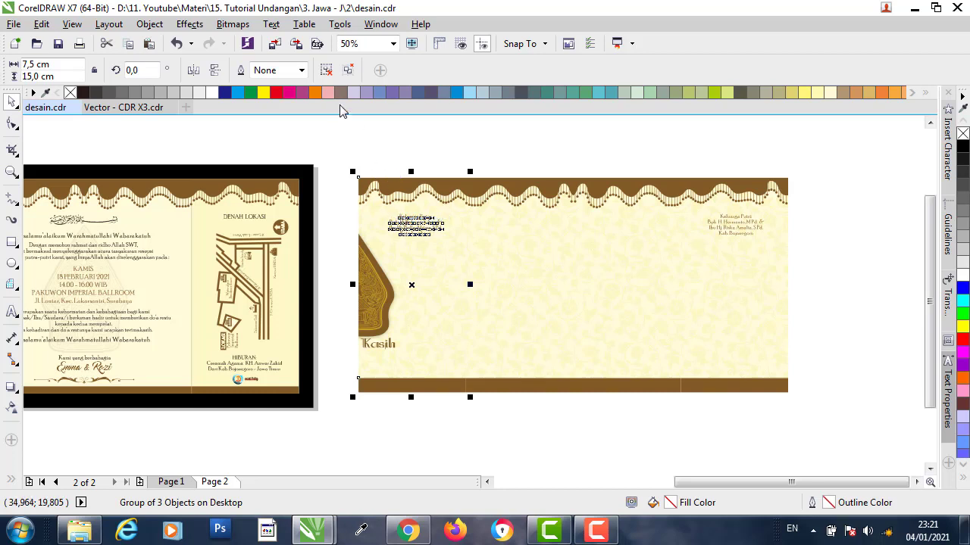
click(325, 69)
click(402, 144)
click(428, 234)
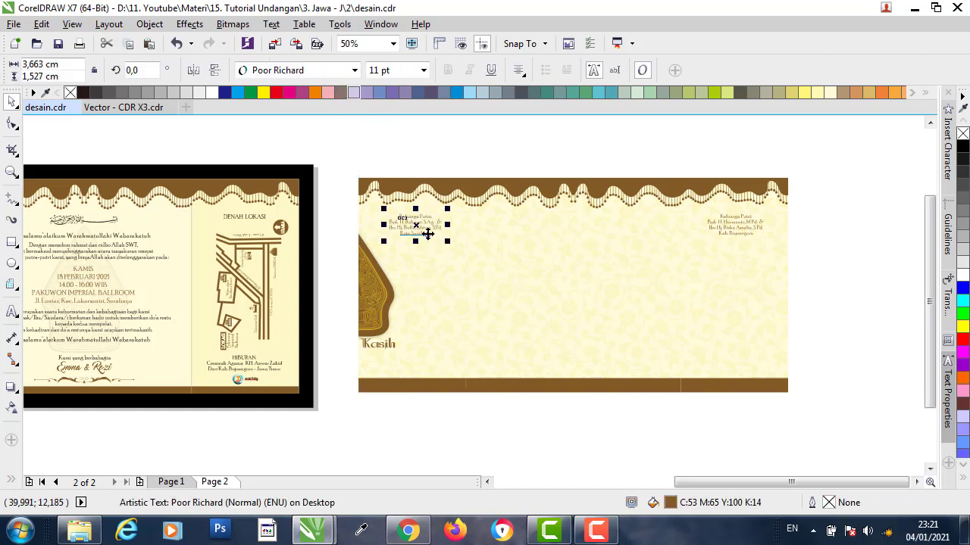
key(Delete)
- Delete the left gunungan from inside its frame
click(378, 340)
click(379, 344)
click(402, 368)
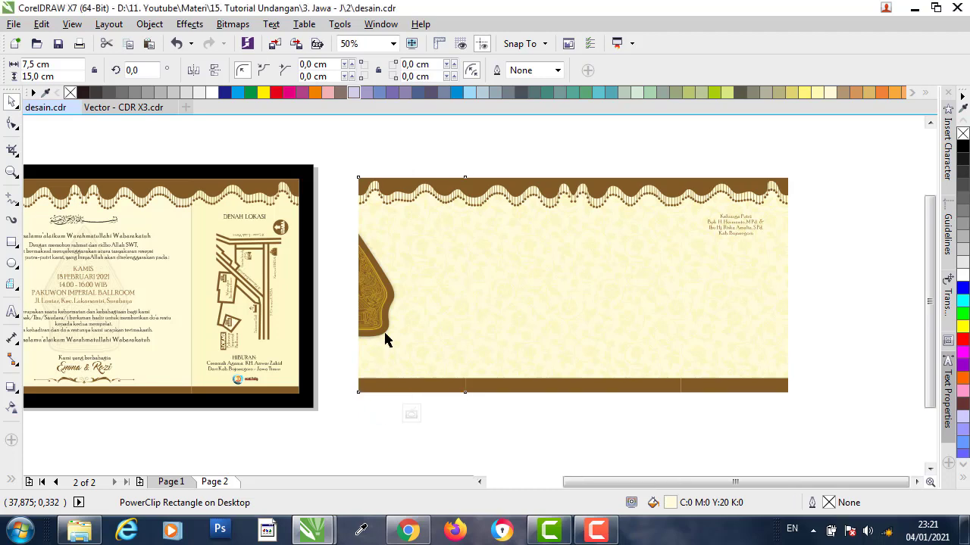
click(350, 289)
key(Delete)
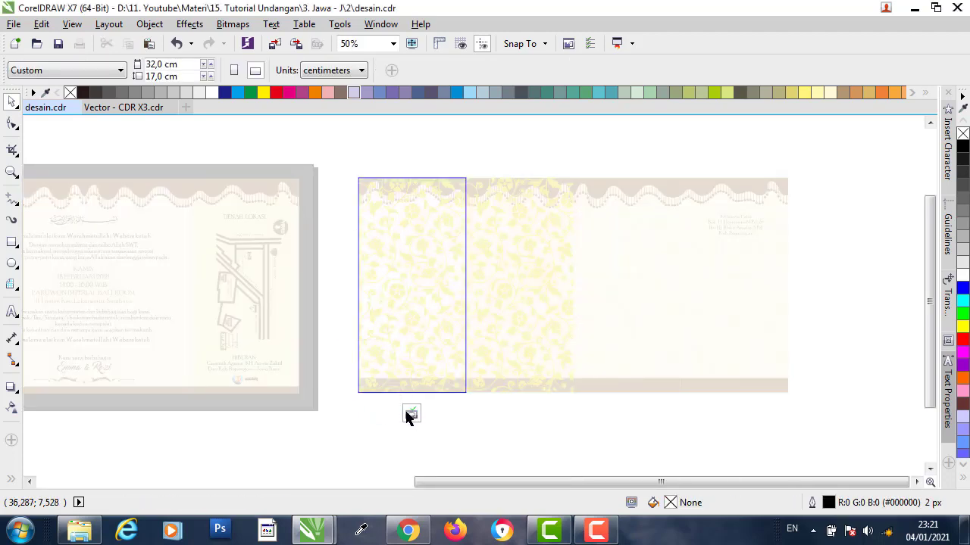
- Finish editing the frame contents and remove the small top-right text
click(409, 415)
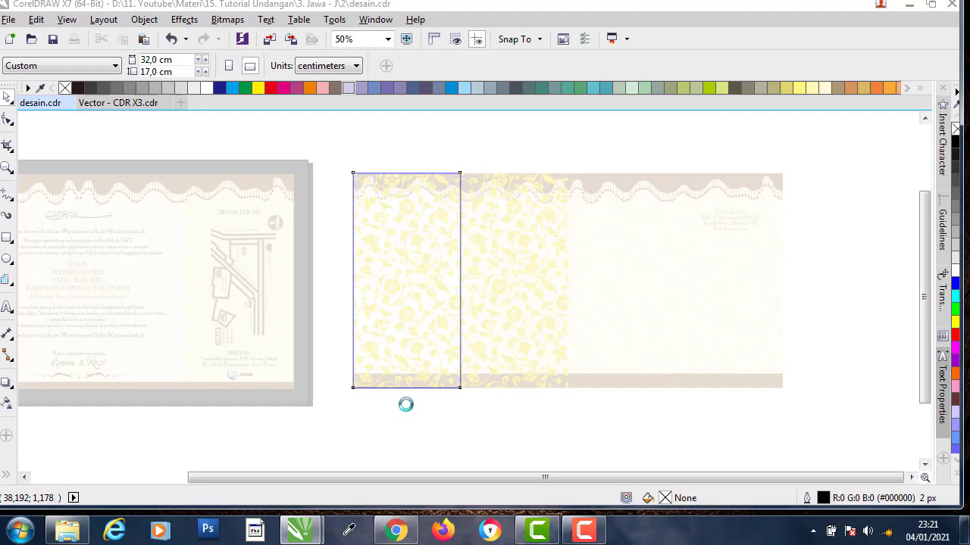
click(464, 452)
click(735, 224)
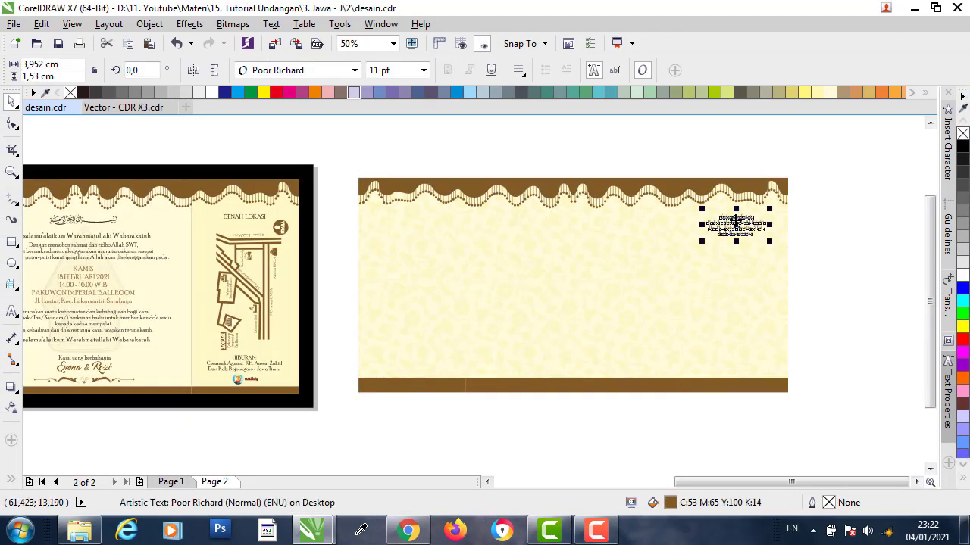
key(Escape)
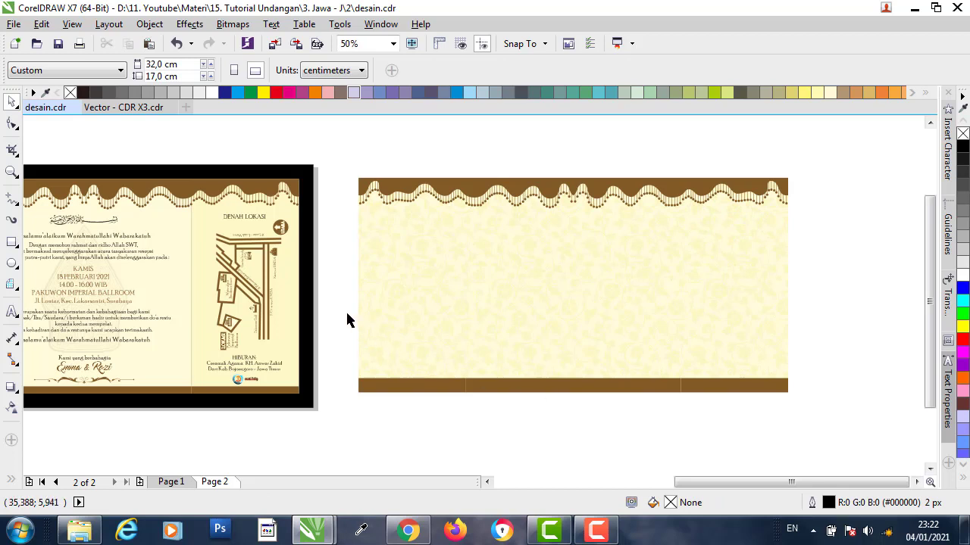
- Extract and delete the floral patterns from the left, middle and right back-page panels
click(446, 256)
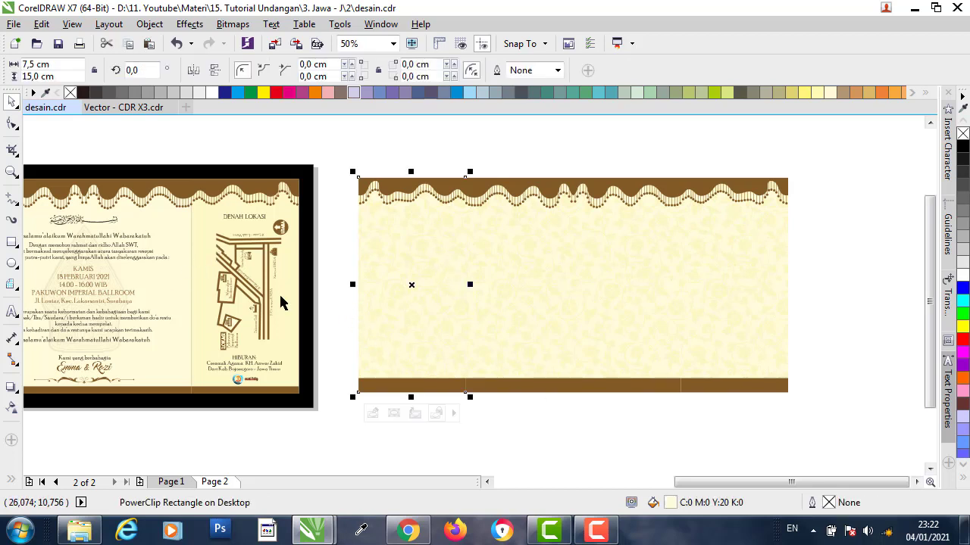
click(416, 414)
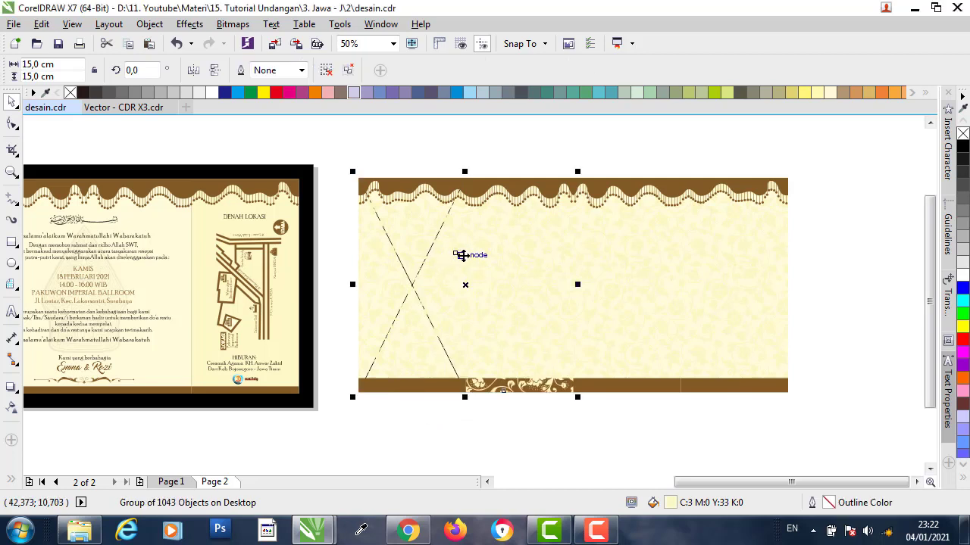
key(Delete)
click(578, 262)
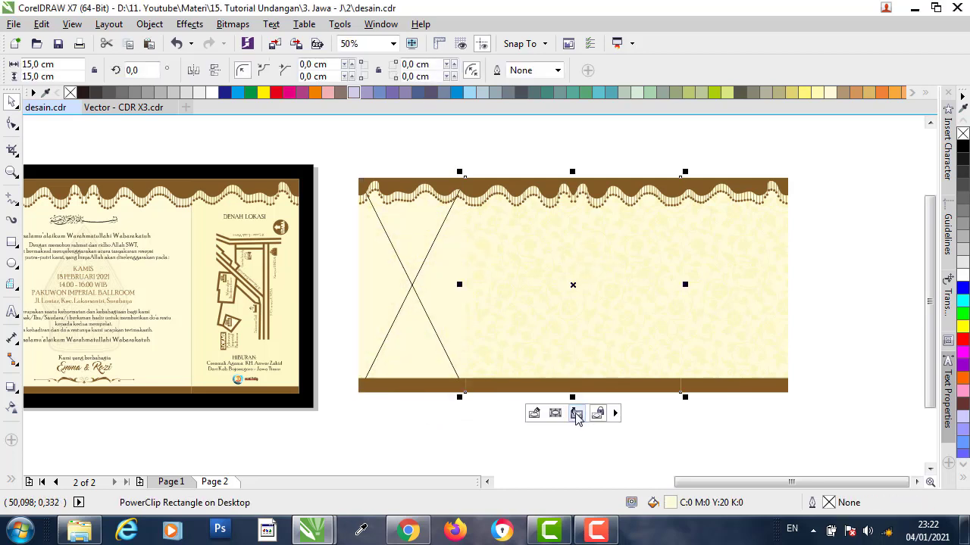
click(577, 415)
key(Delete)
click(732, 282)
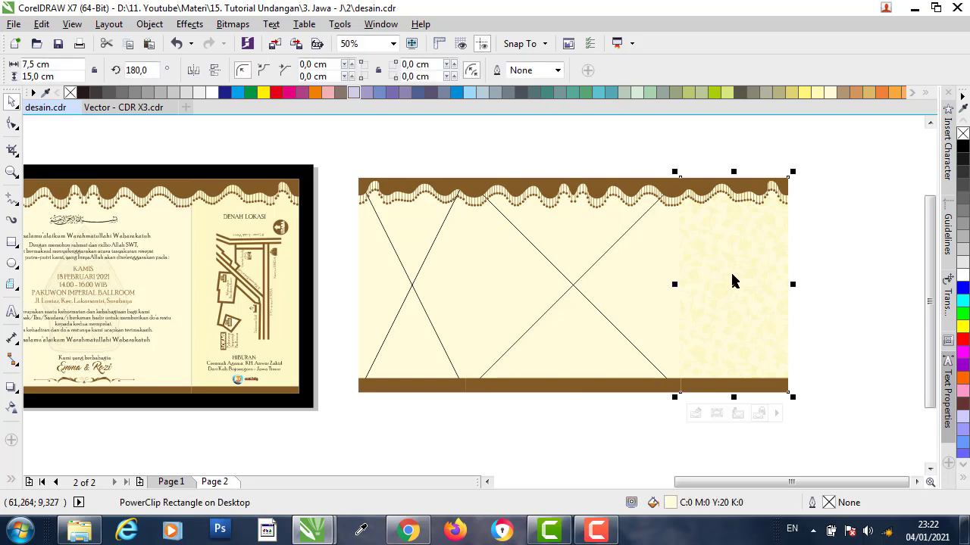
right_click(732, 282)
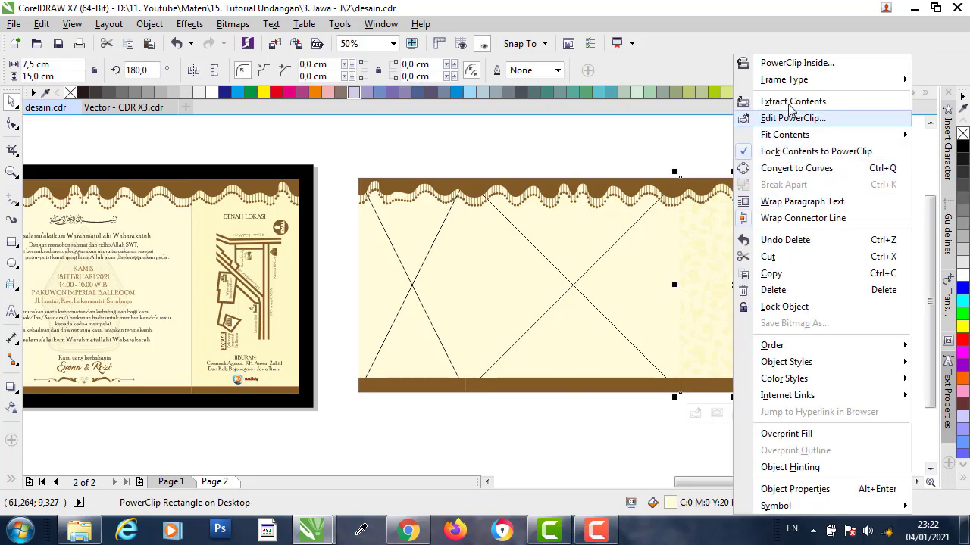
click(792, 101)
click(791, 273)
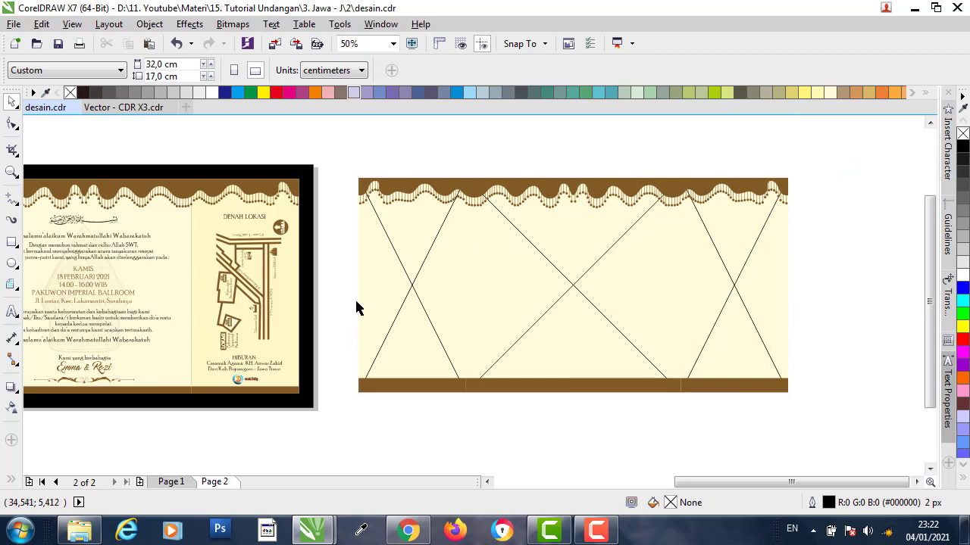
- Set Frame Type to None on the left, middle and right back-page PowerClip panels
click(417, 288)
right_click(424, 266)
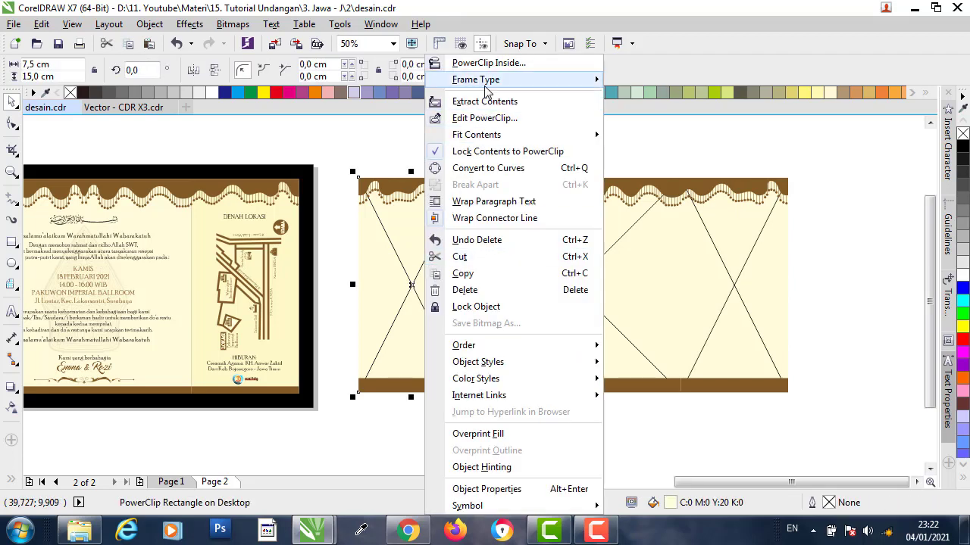
mouse_move(496, 87)
click(642, 118)
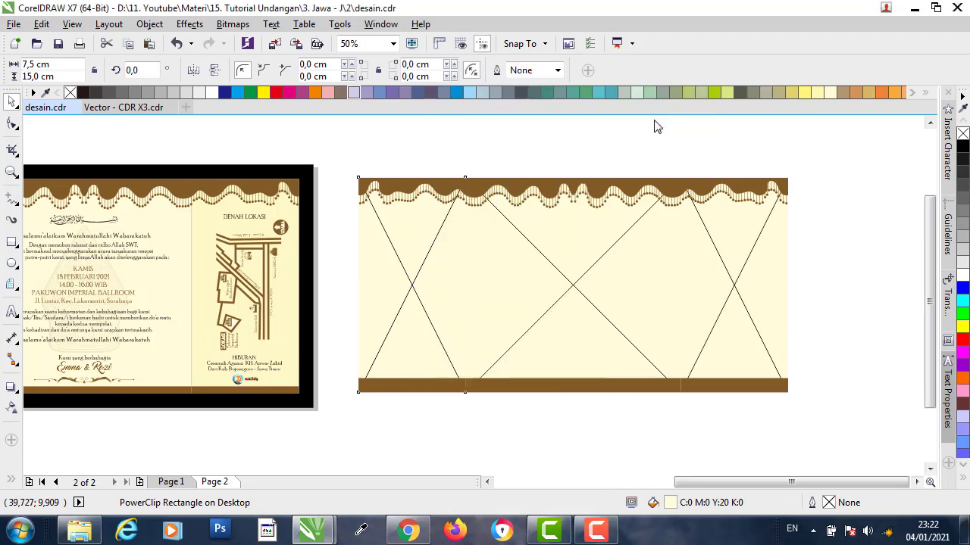
click(551, 271)
right_click(552, 272)
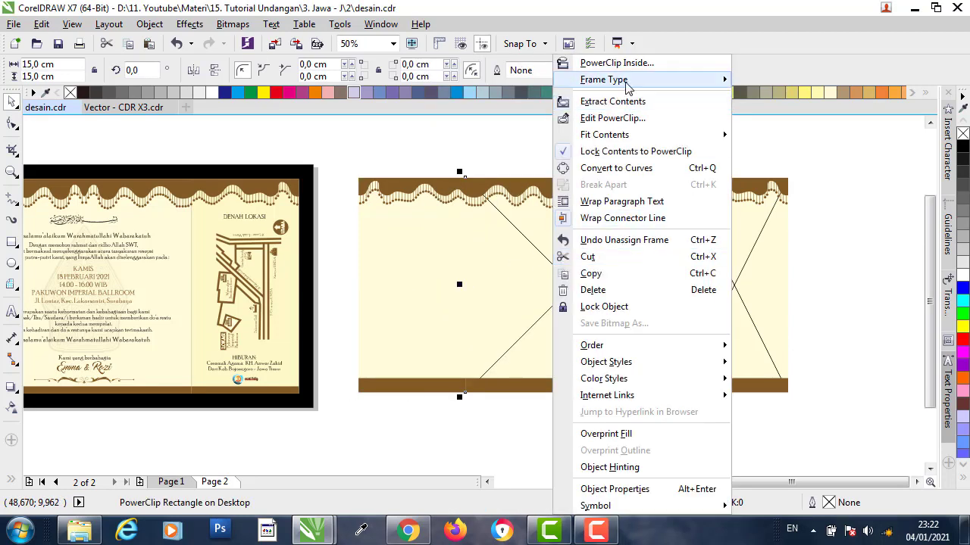
mouse_move(677, 83)
click(772, 120)
click(732, 281)
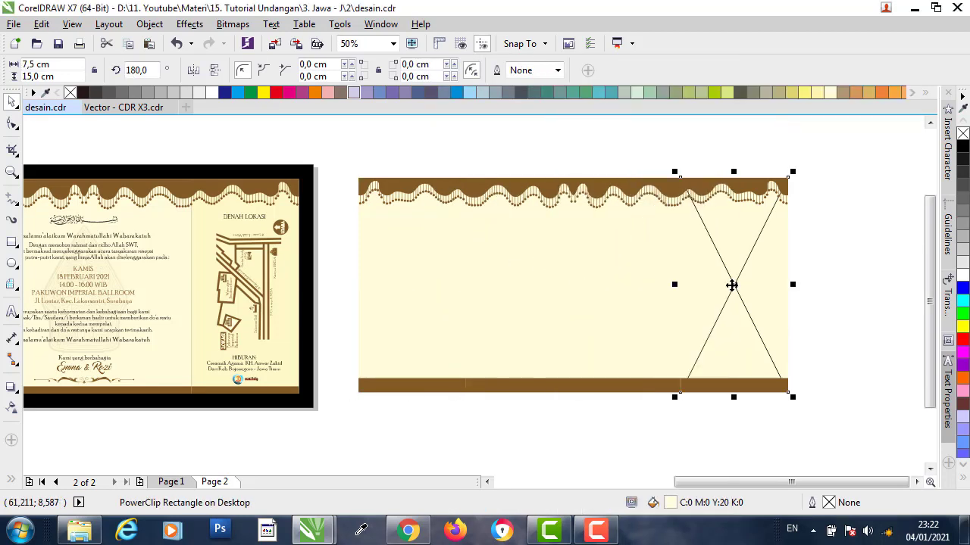
right_click(732, 281)
mouse_move(811, 82)
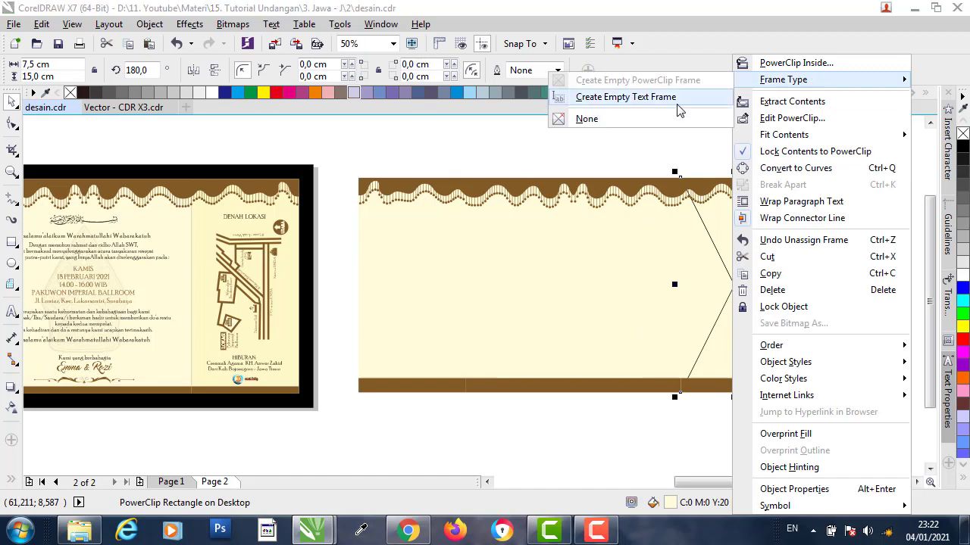
click(612, 120)
click(582, 143)
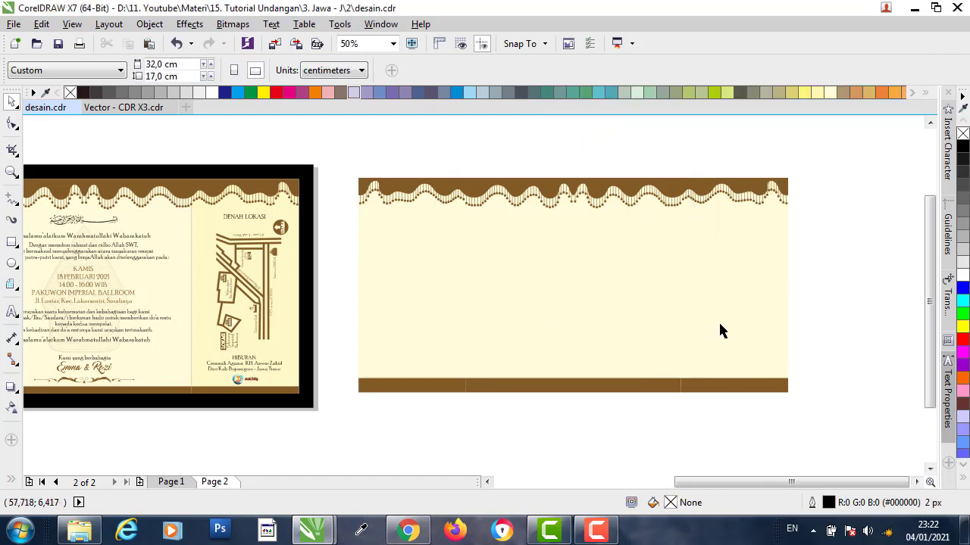
scroll(612, 346, down, 1)
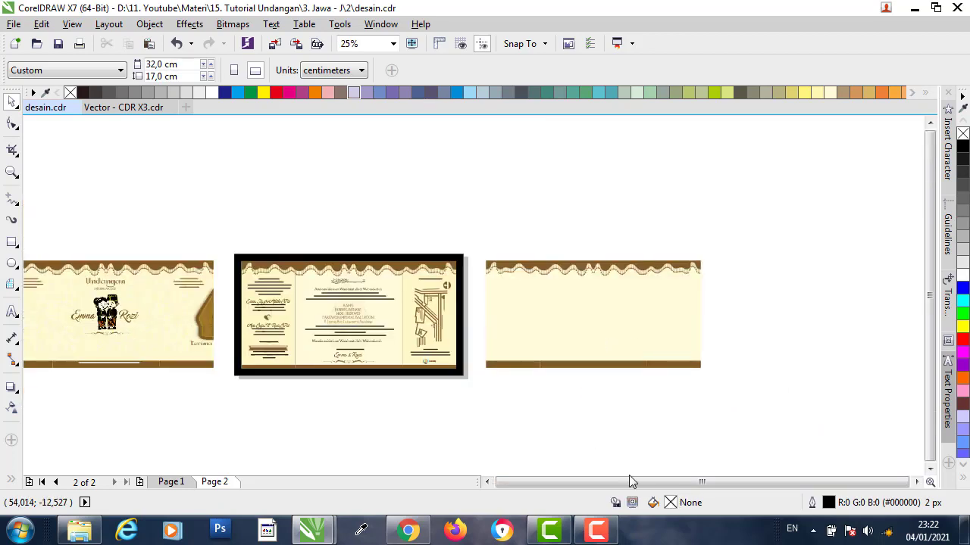
scroll(364, 317, up, 1)
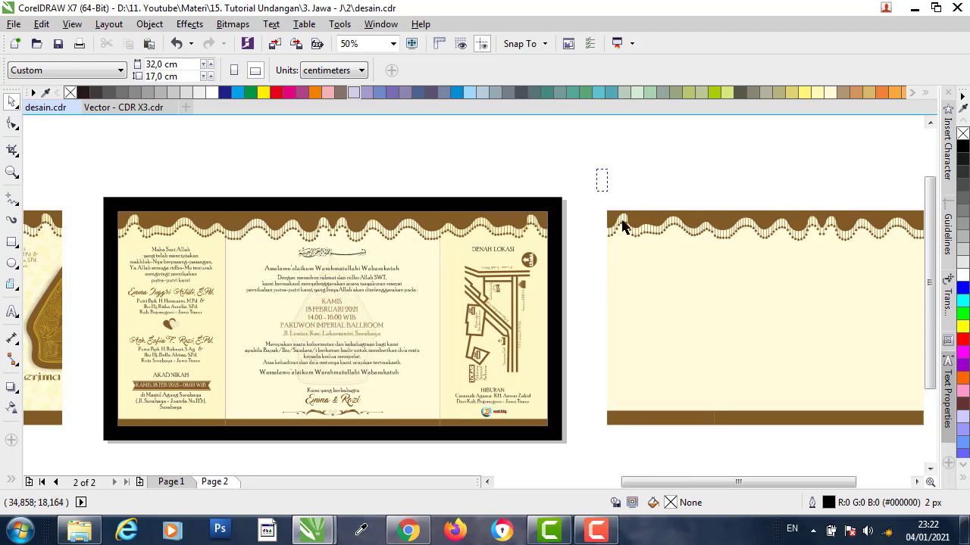
drag(621, 224, 852, 366)
drag(837, 428, 588, 219)
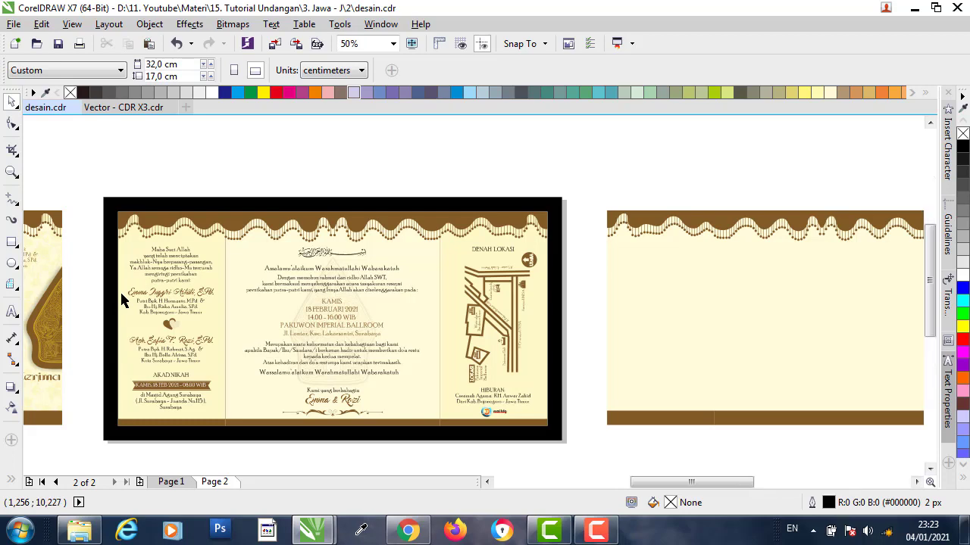
scroll(121, 297, up, 2)
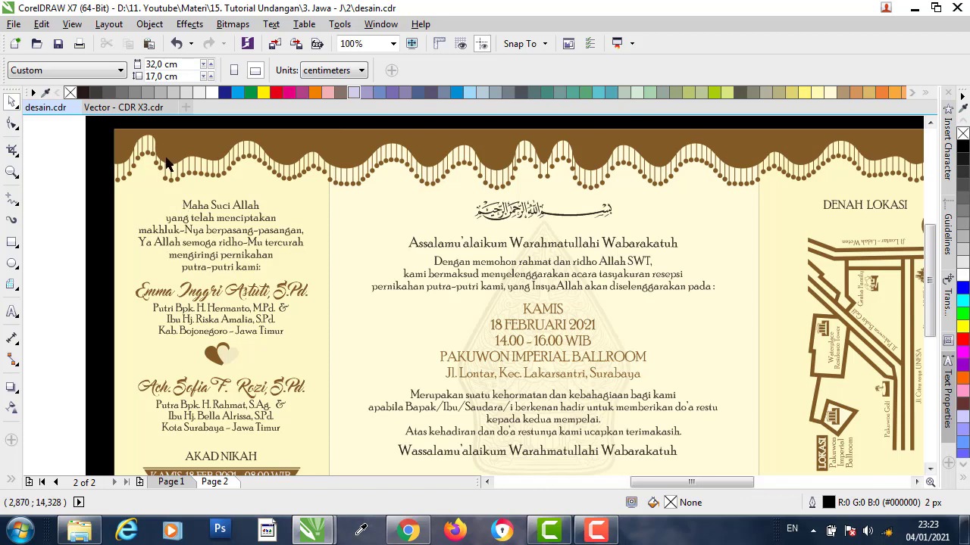
- Ungroup the left panel's nested text groups into separate objects
click(225, 212)
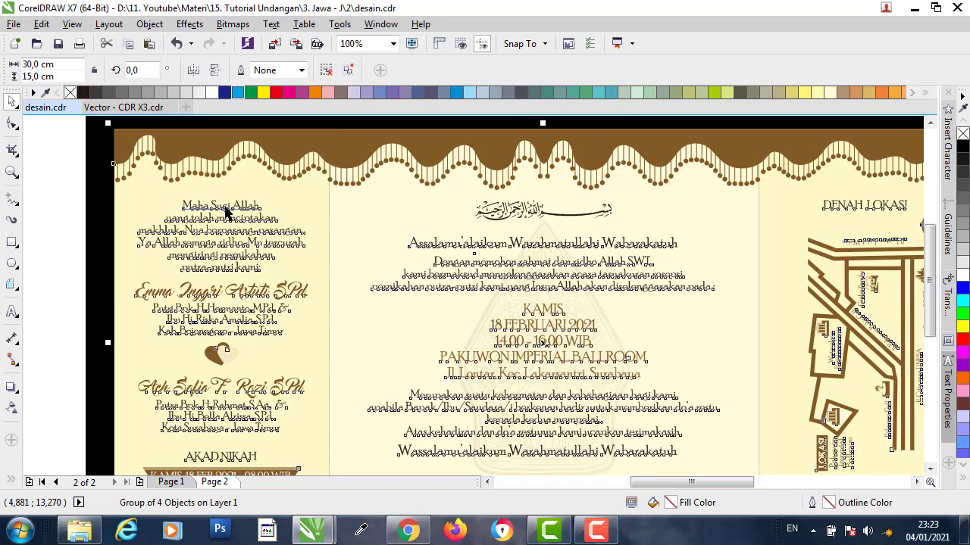
click(327, 70)
click(60, 170)
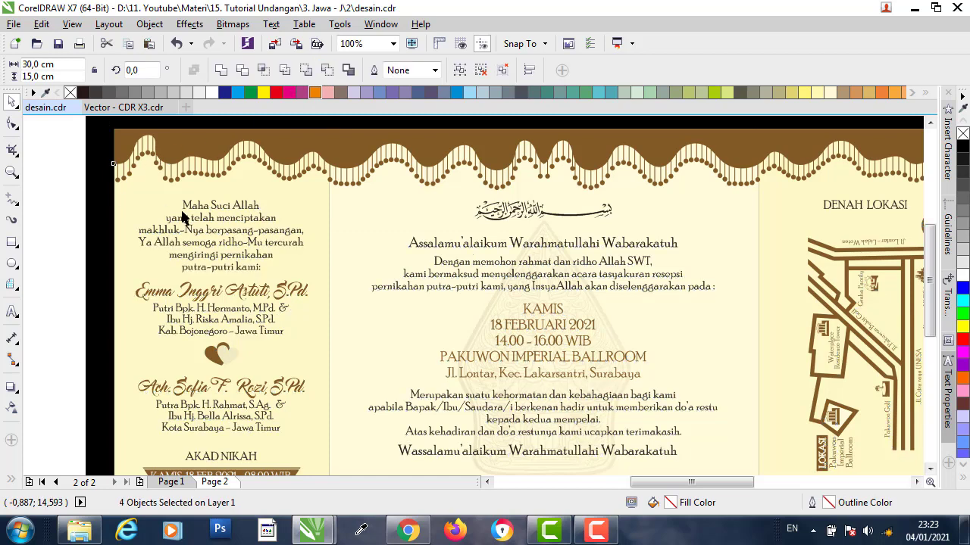
click(207, 209)
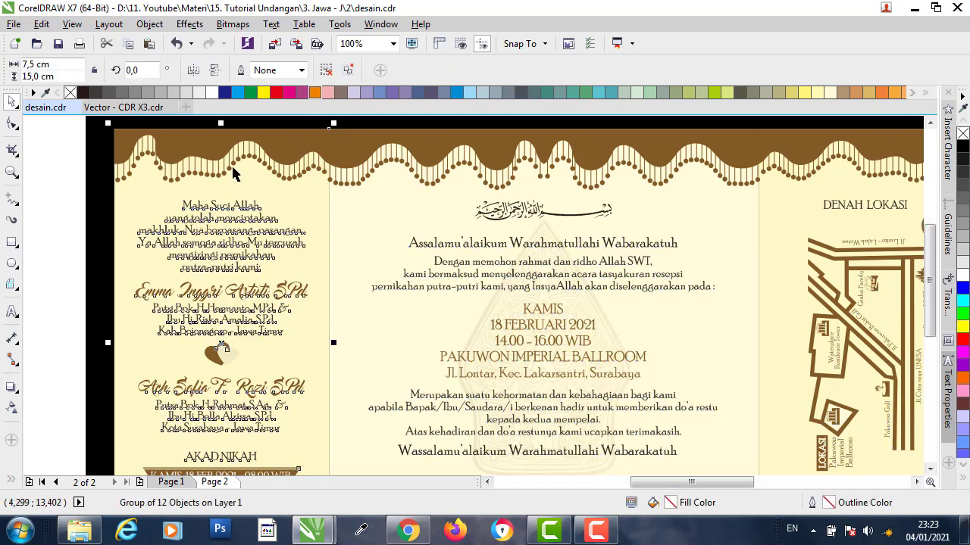
click(327, 71)
click(122, 208)
click(193, 208)
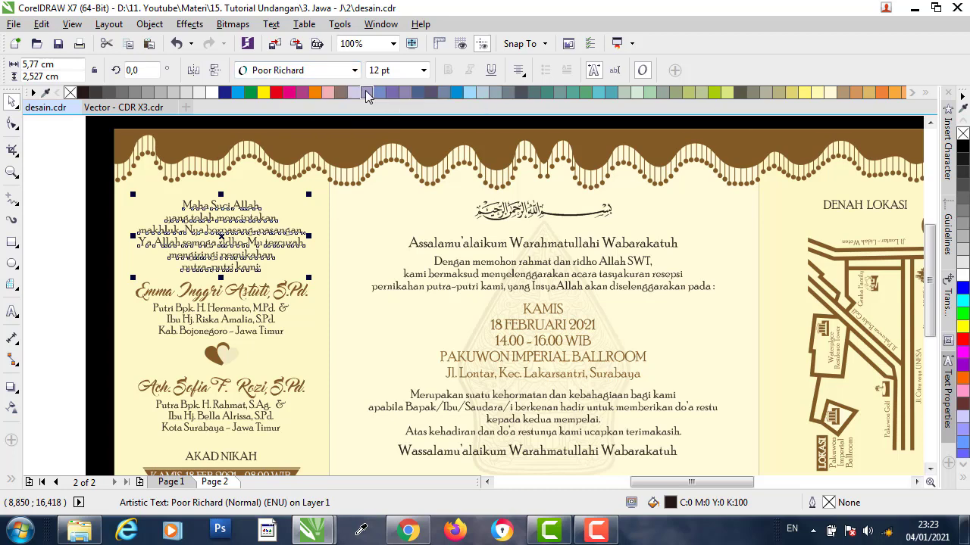
key(Escape)
- Open the Maha Suci Allah verse for editing, highlighting its opening lines and 'semoga' without changes
click(219, 212)
double_click(213, 212)
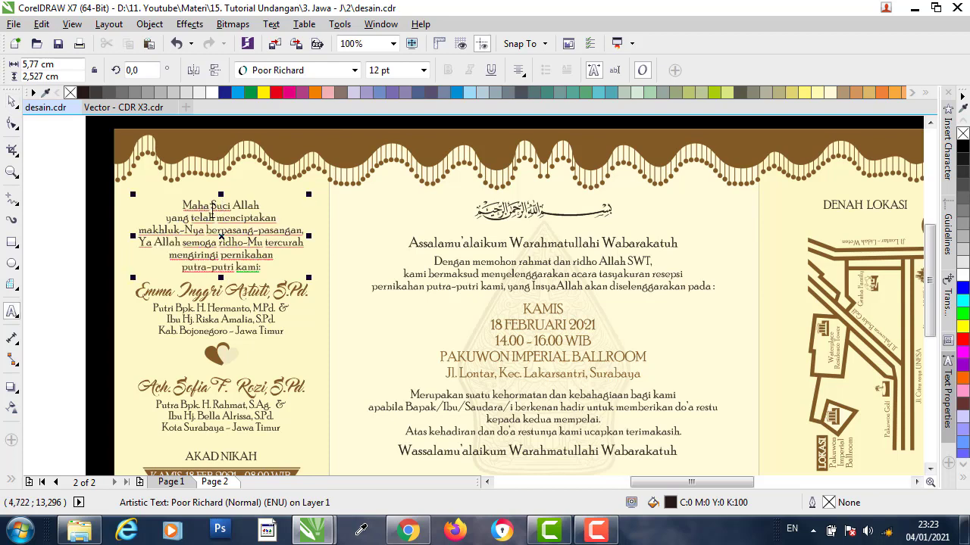
scroll(205, 212, up, 2)
drag(212, 200, 242, 263)
click(242, 263)
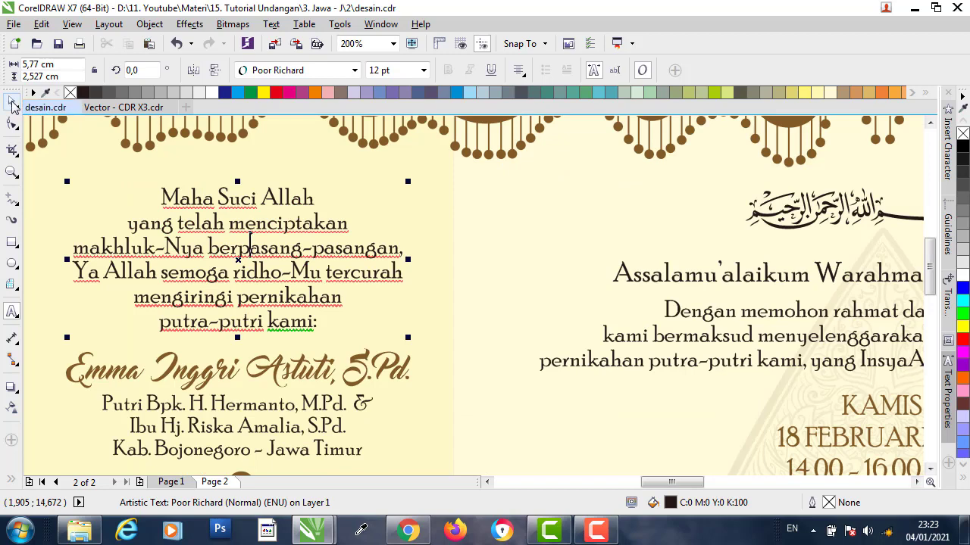
click(13, 103)
click(94, 173)
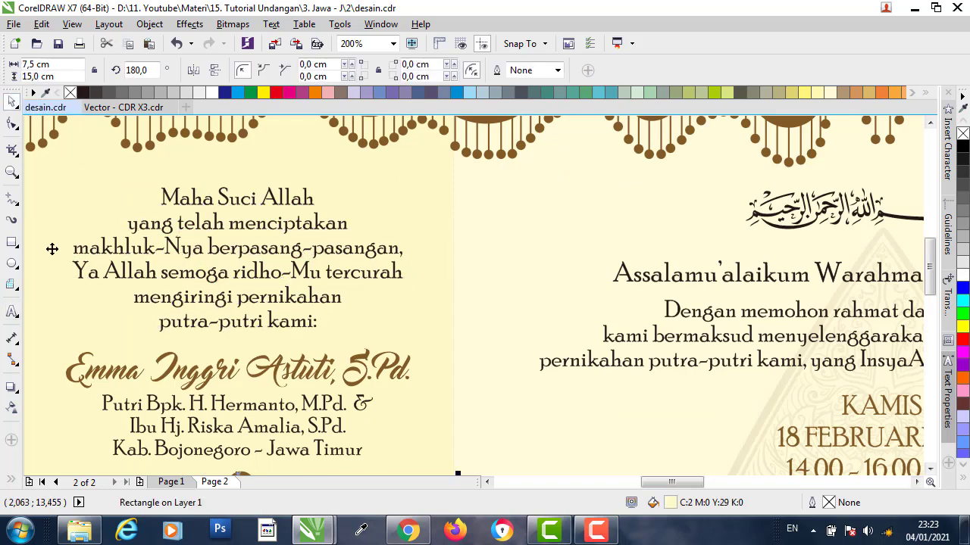
click(13, 313)
click(163, 275)
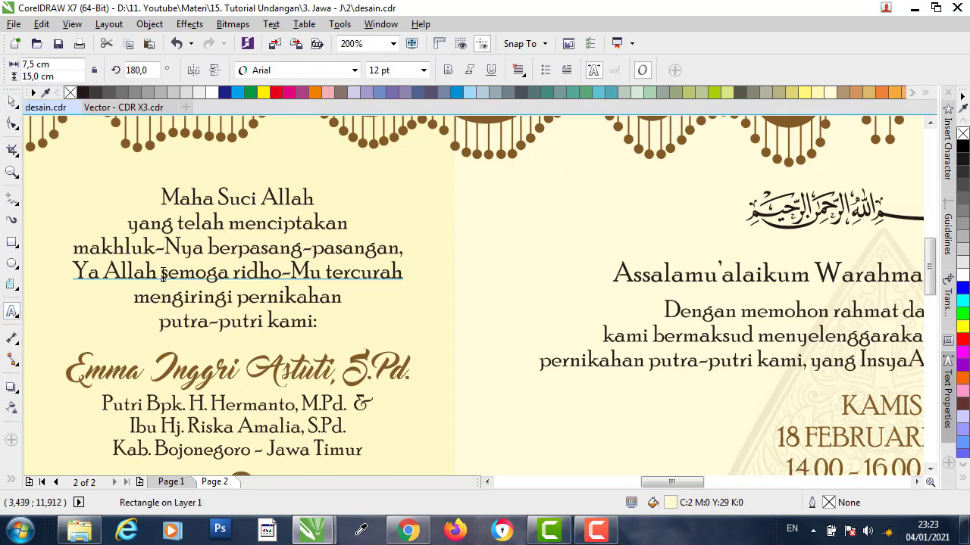
drag(162, 276, 241, 275)
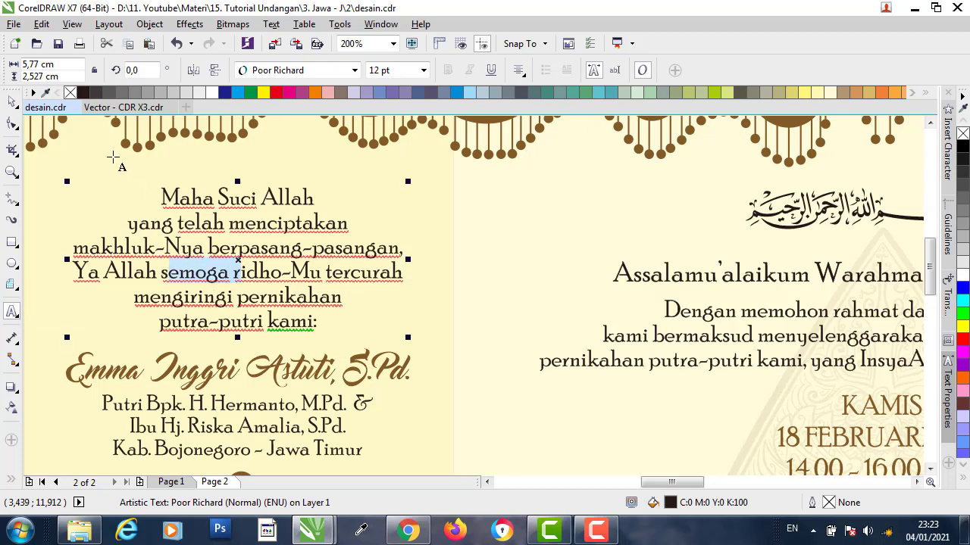
click(12, 101)
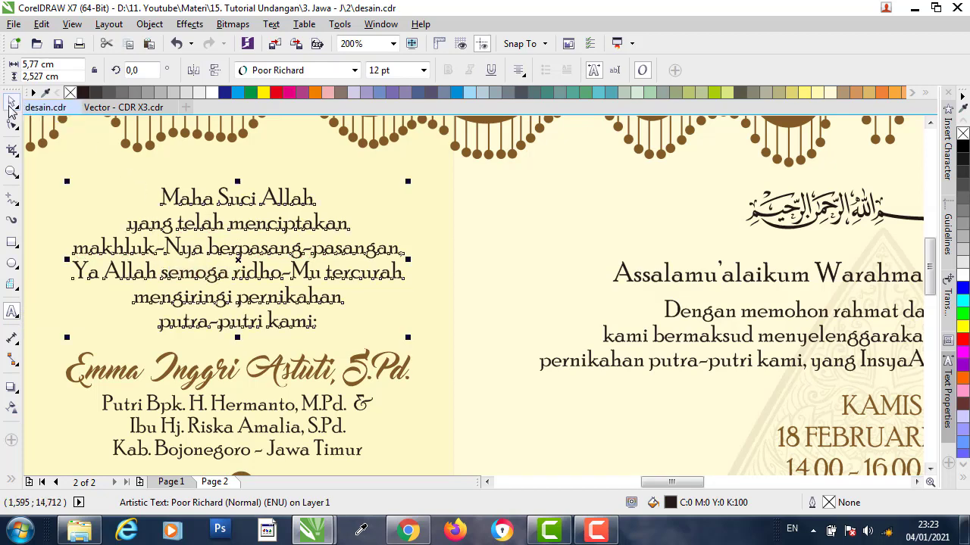
- Replace the bride's old name with her new name, keeping the S.Pd. title
click(212, 371)
double_click(92, 367)
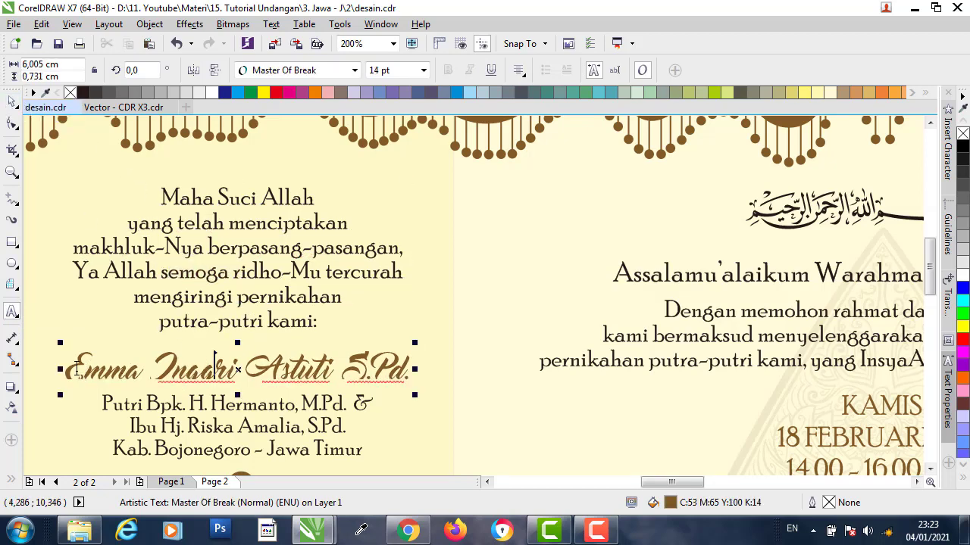
drag(76, 369, 329, 370)
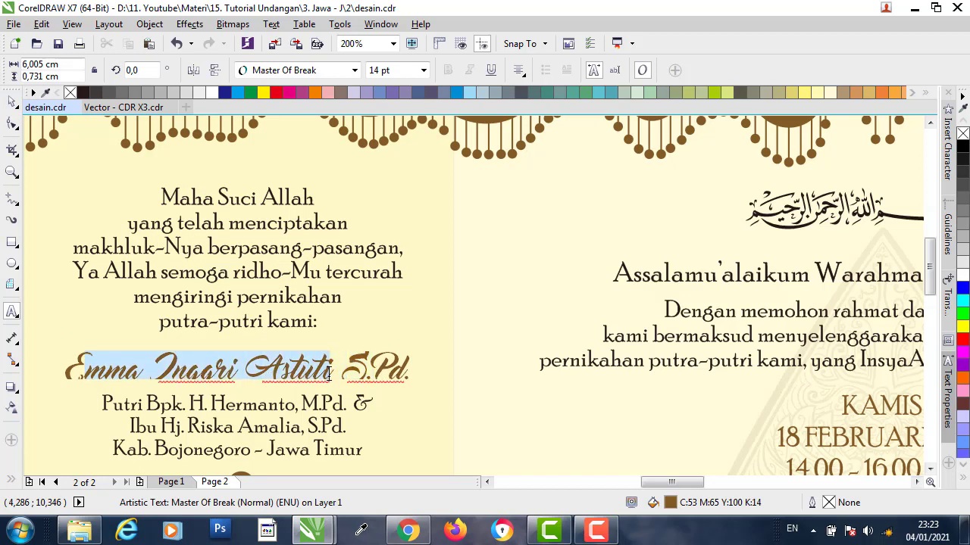
key(BackSpace)
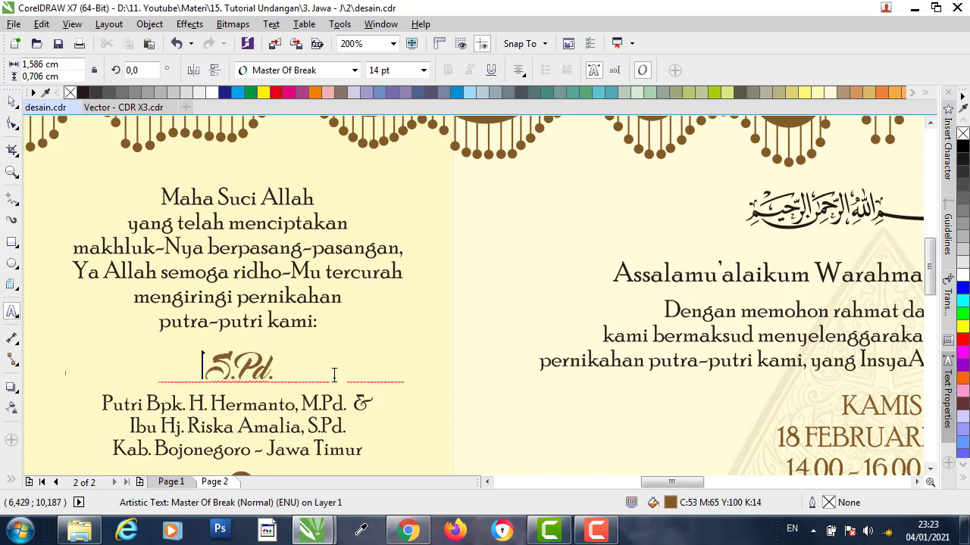
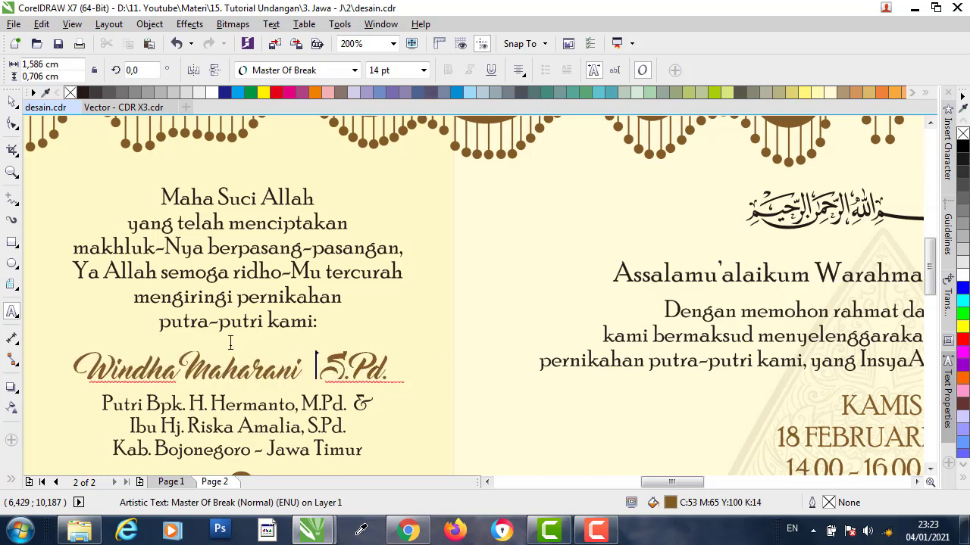
click(12, 105)
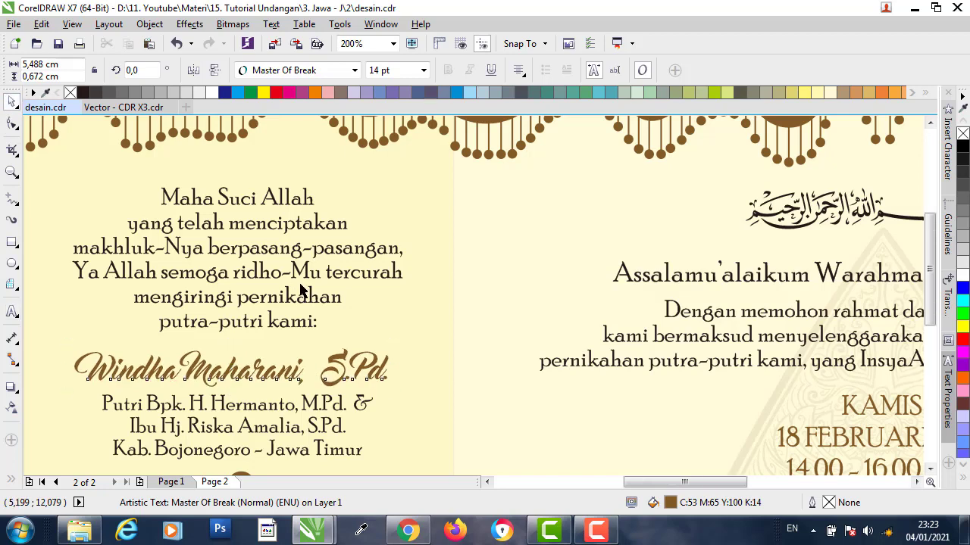
- Replace the groom's old name with his new name before S.Pd., then select the parents' text blocks
scroll(299, 284, down, 1)
scroll(269, 450, up, 2)
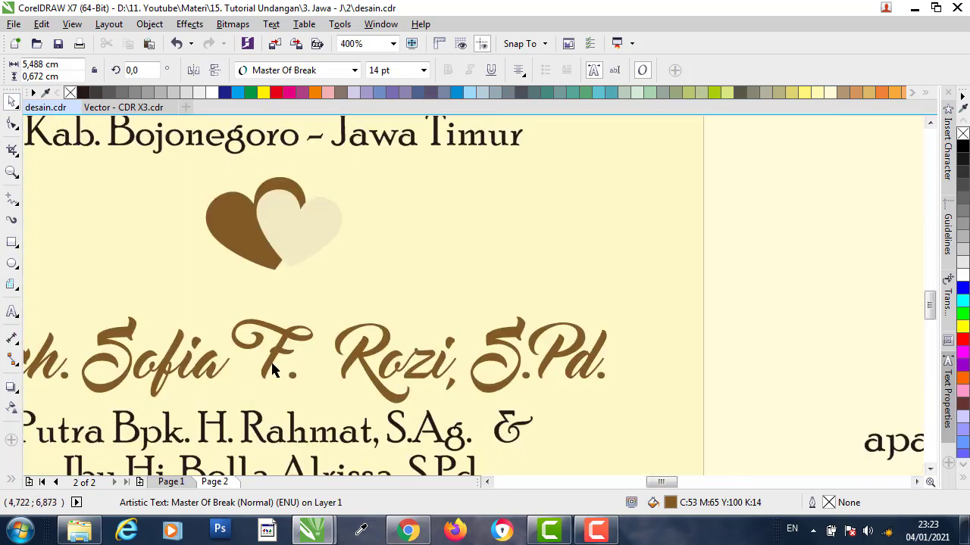
click(276, 370)
scroll(301, 373, down, 1)
click(12, 311)
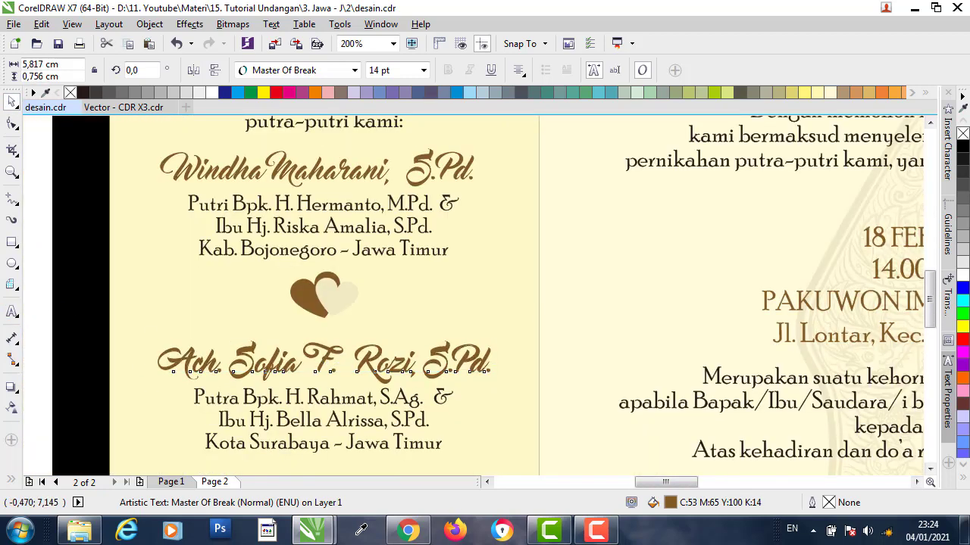
drag(177, 360, 413, 382)
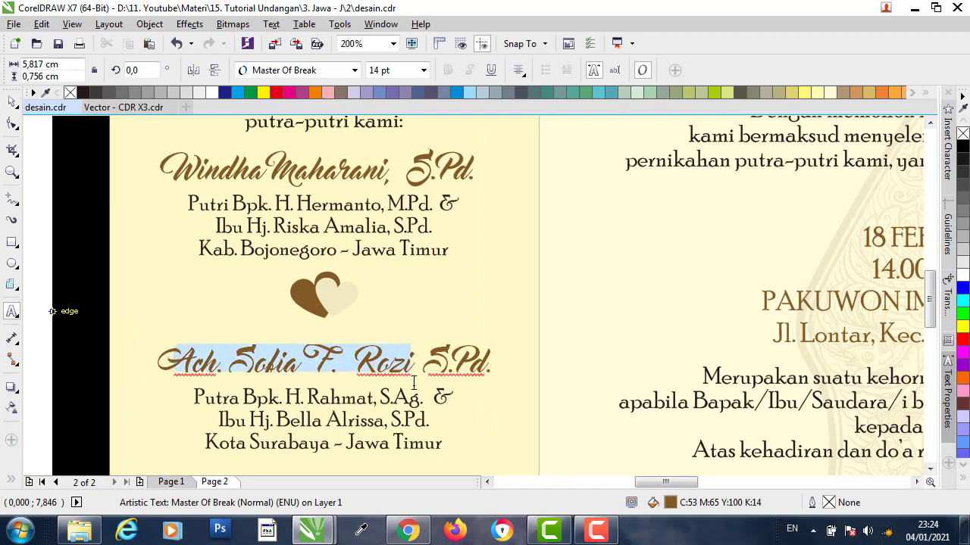
key(Delete)
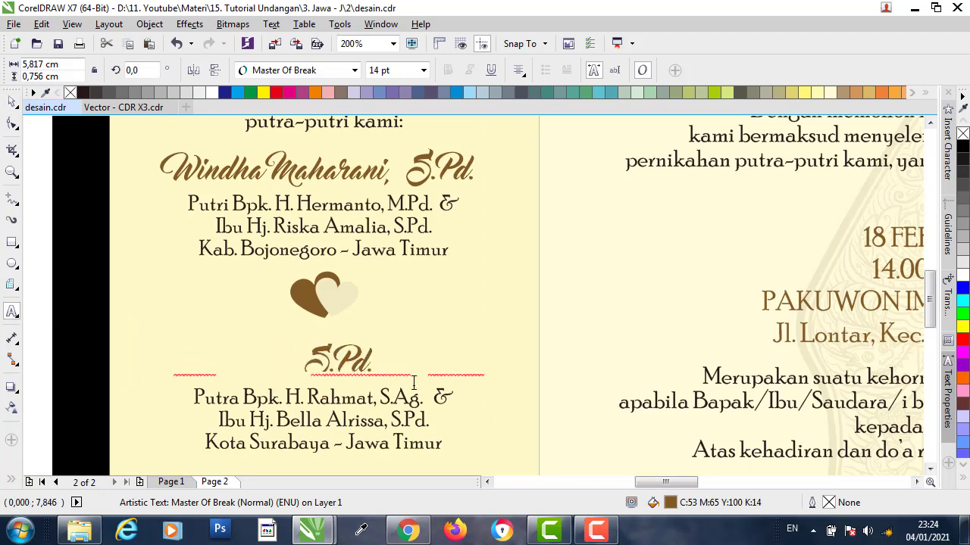
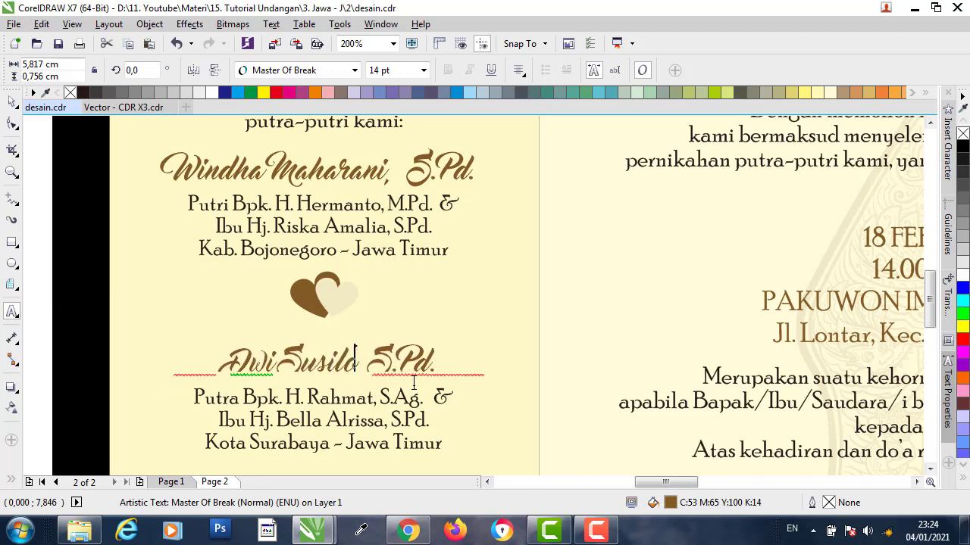
text(,)
click(12, 102)
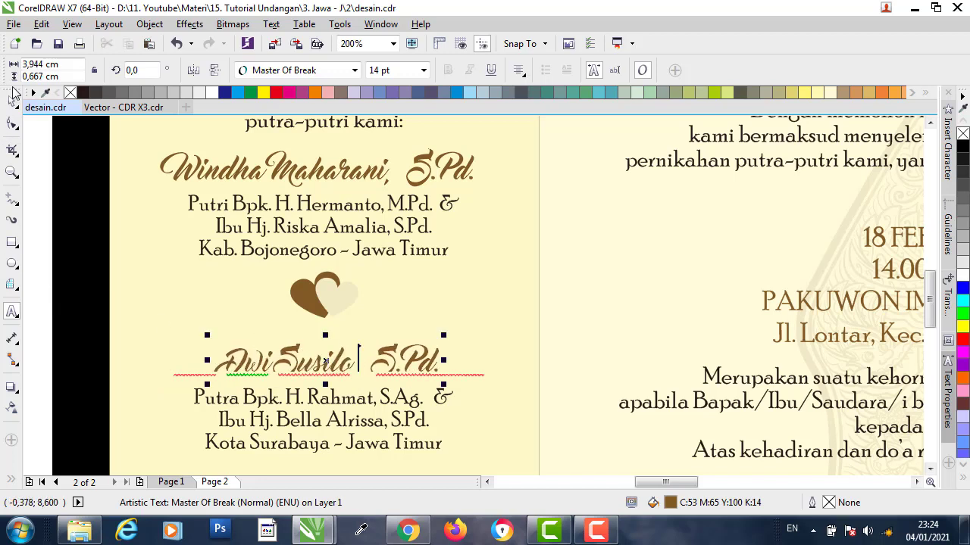
click(334, 210)
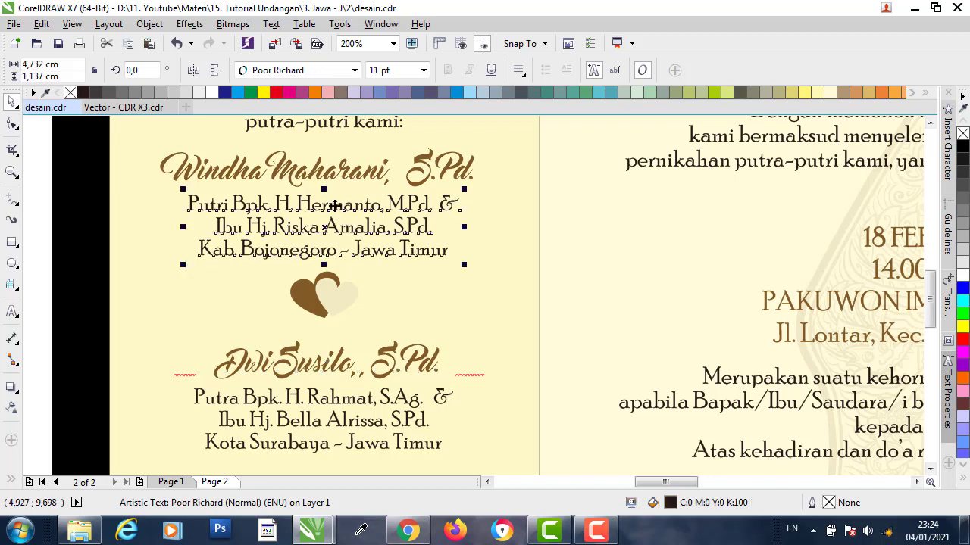
click(333, 204)
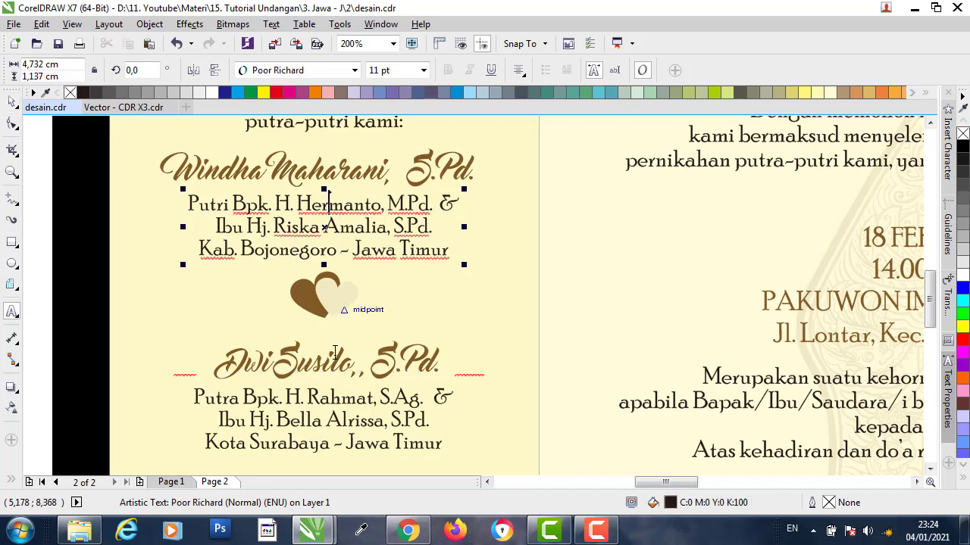
click(337, 422)
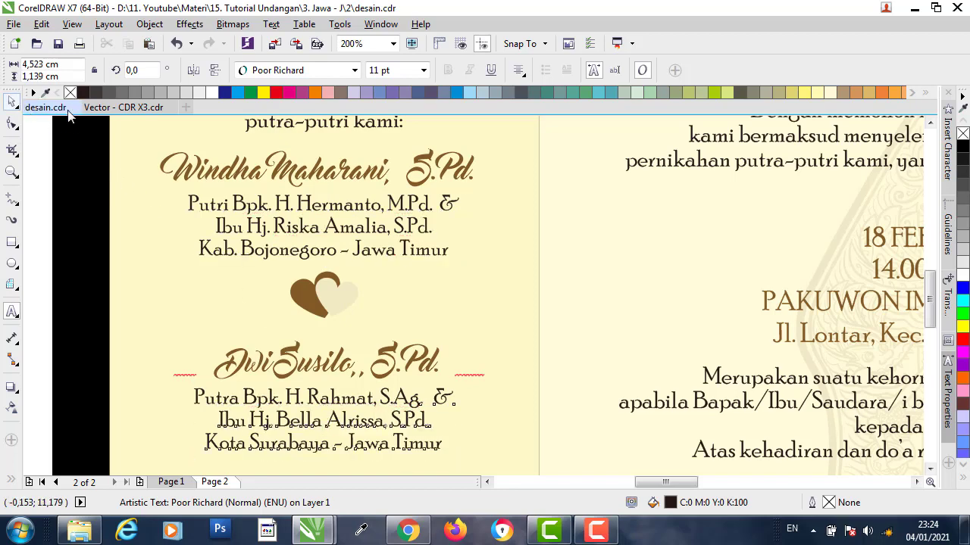
- Ungroup the heart pair, rotate the brown heart upright and delete the cream heart
scroll(299, 269, down, 2)
scroll(299, 269, up, 3)
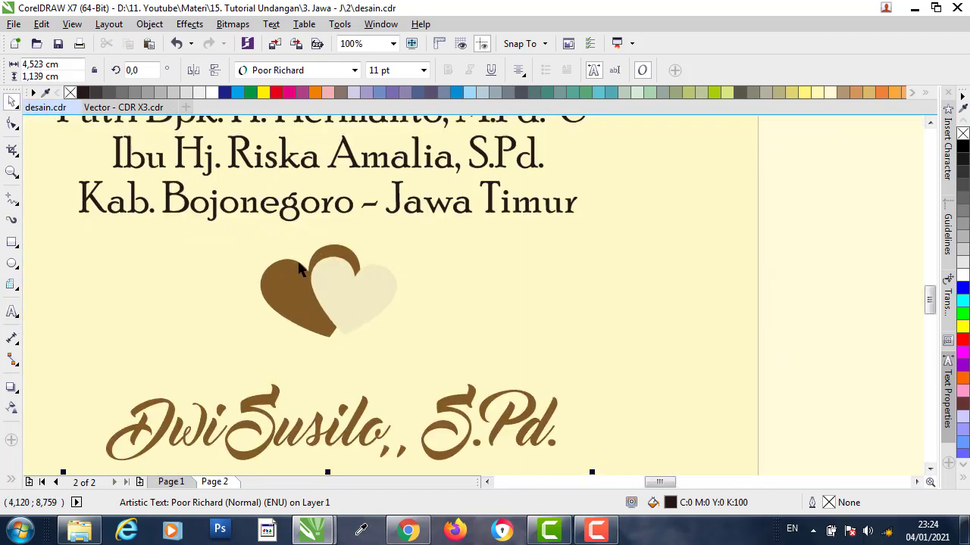
click(341, 313)
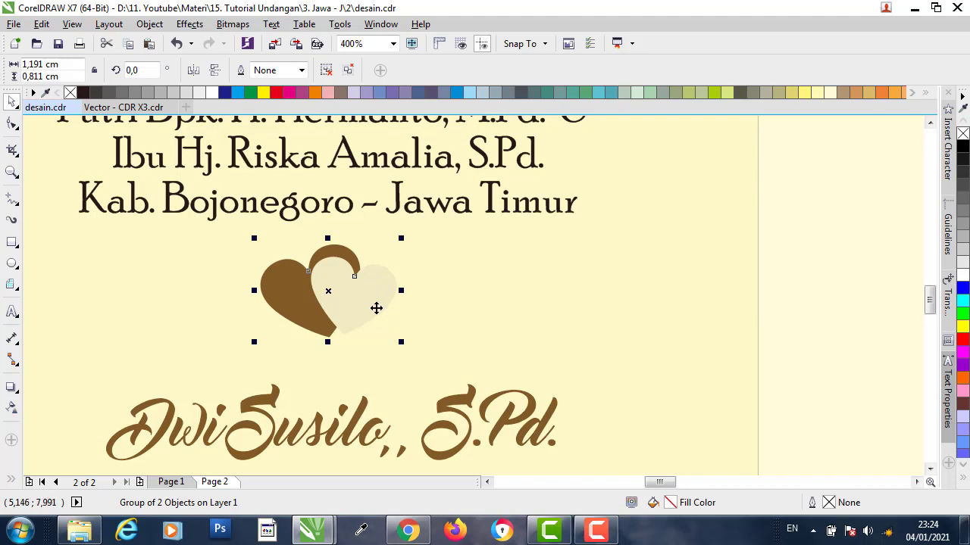
click(494, 294)
click(369, 292)
click(327, 70)
click(427, 273)
mouse_move(361, 287)
mouse_down()
mouse_move(496, 292)
mouse_move(338, 290)
mouse_move(354, 292)
mouse_up()
click(354, 293)
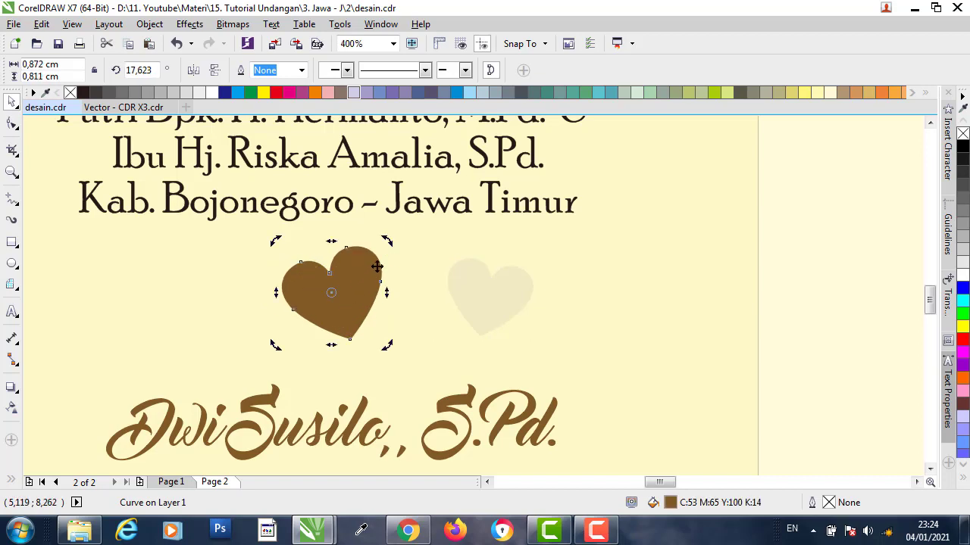
mouse_move(386, 255)
mouse_down()
mouse_move(389, 244)
mouse_move(392, 264)
mouse_up()
click(477, 288)
key(Delete)
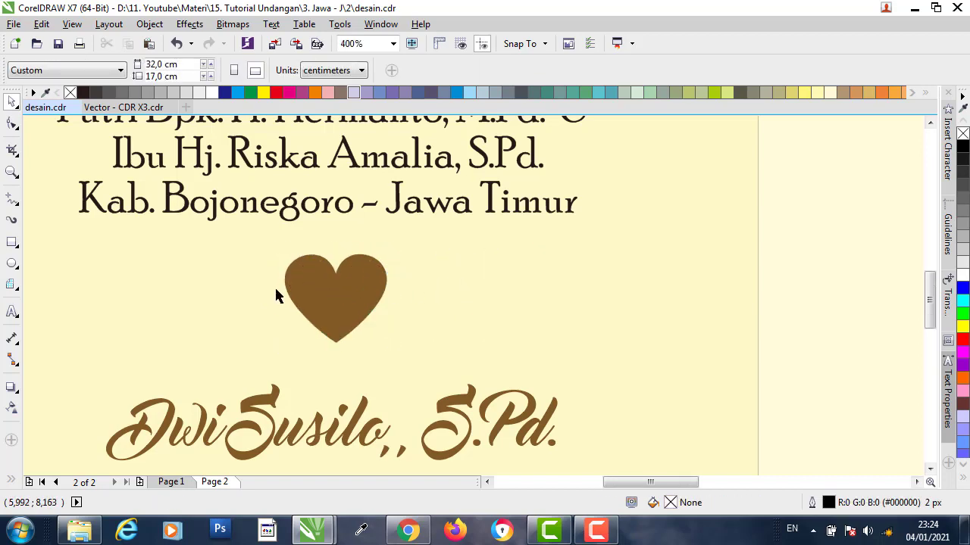
scroll(274, 296, down, 2)
scroll(278, 290, down, 1)
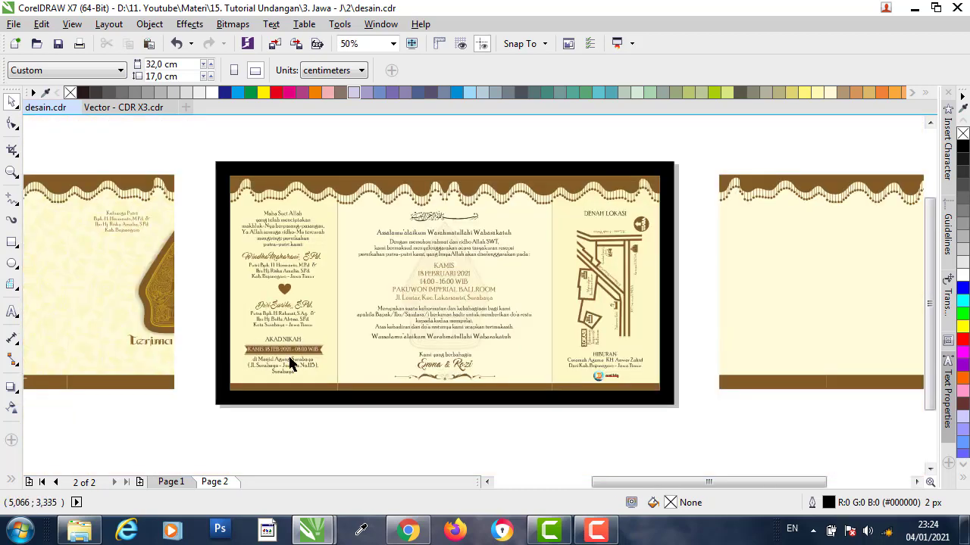
scroll(292, 365, up, 2)
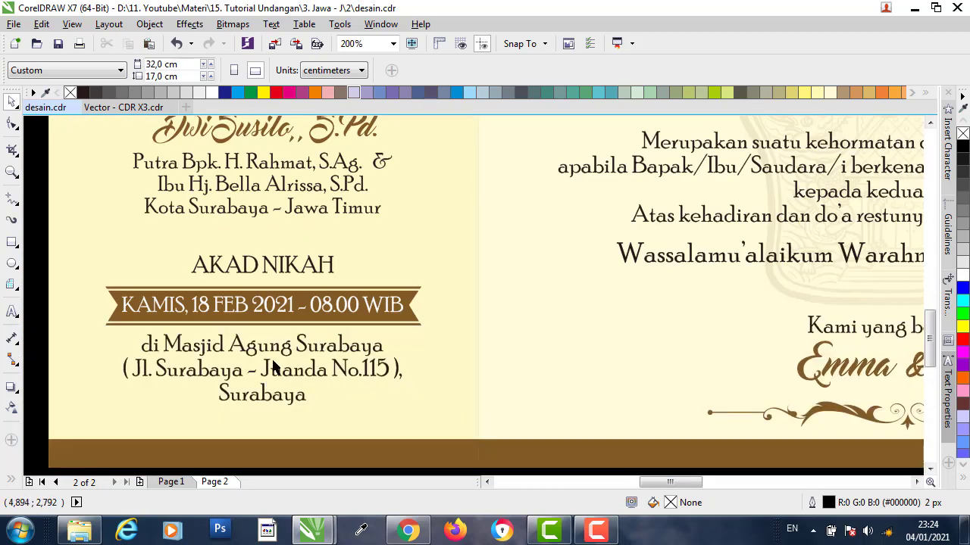
click(411, 306)
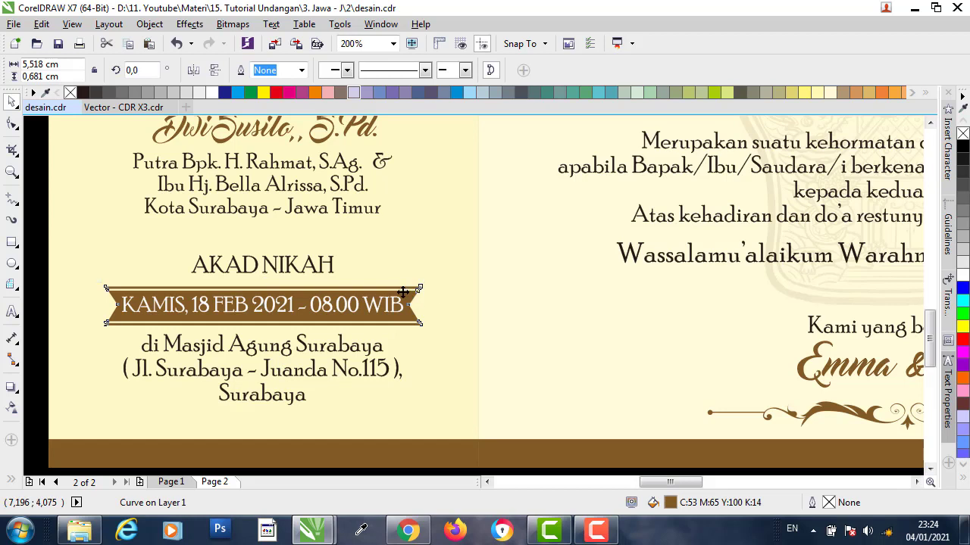
drag(404, 301, 664, 277)
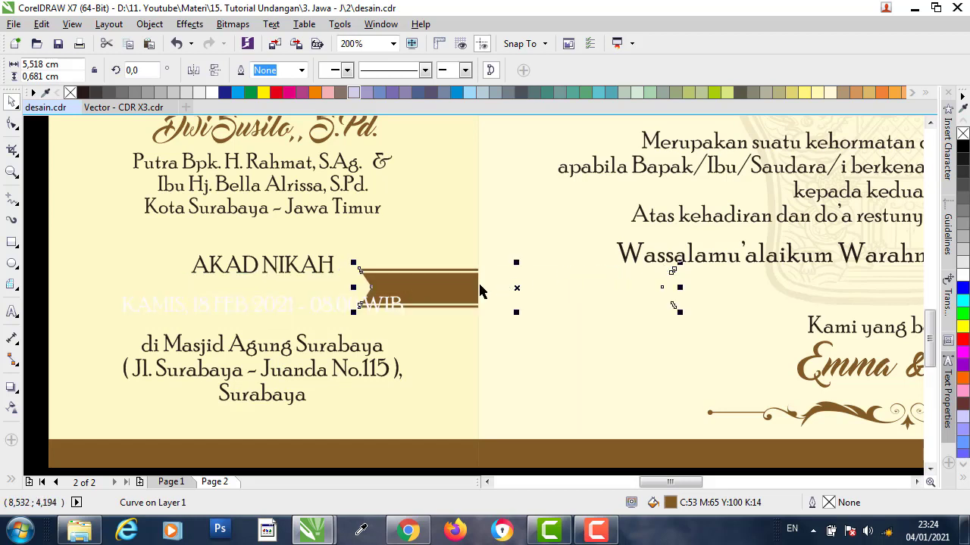
key(ctrl+z)
click(350, 303)
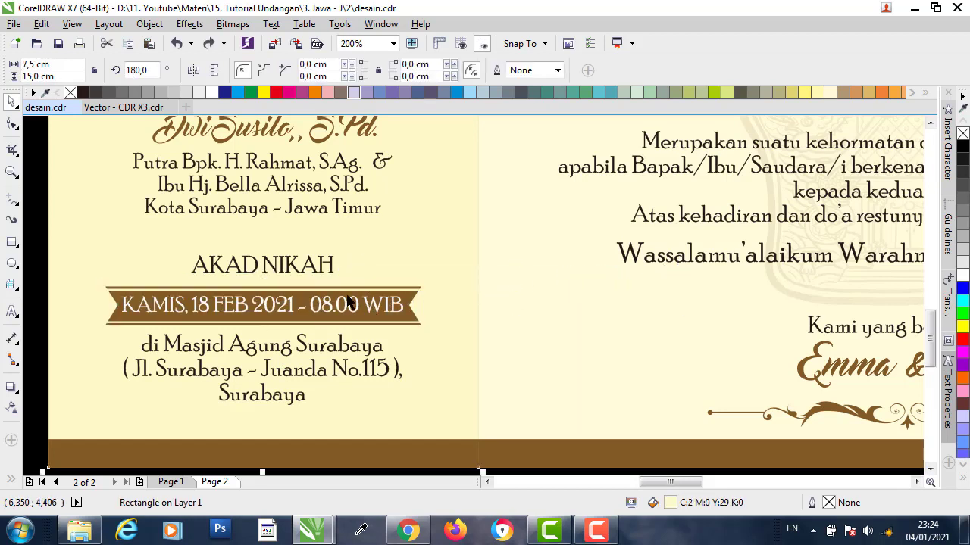
click(346, 303)
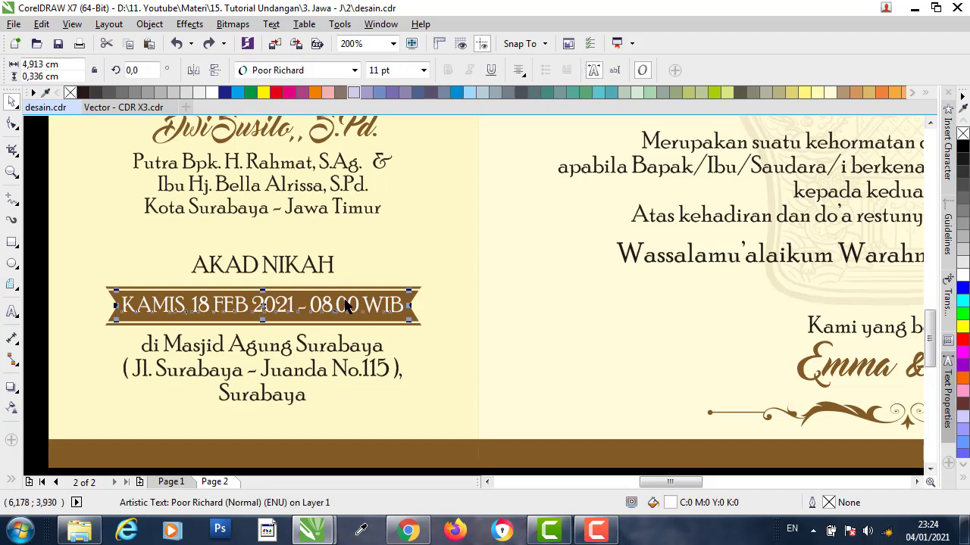
double_click(344, 310)
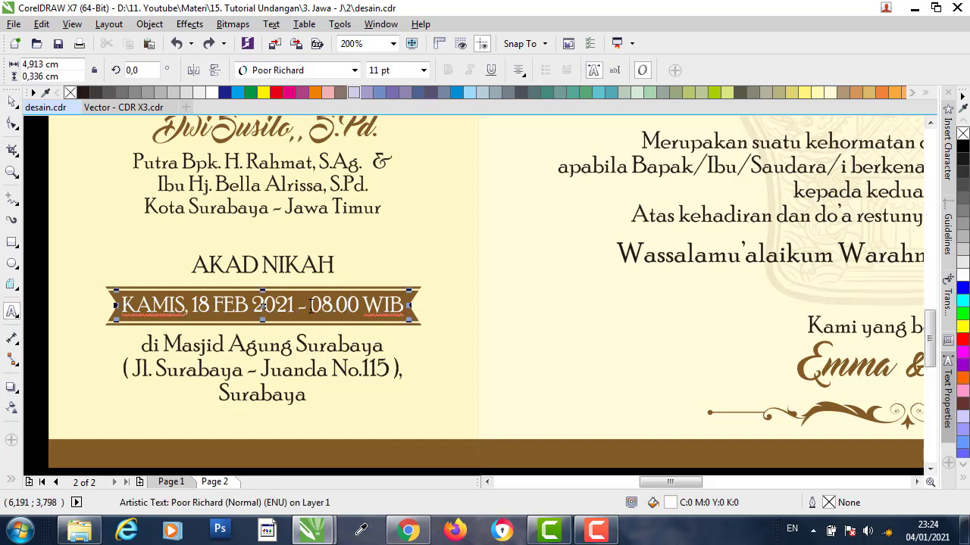
drag(309, 305, 359, 306)
click(307, 347)
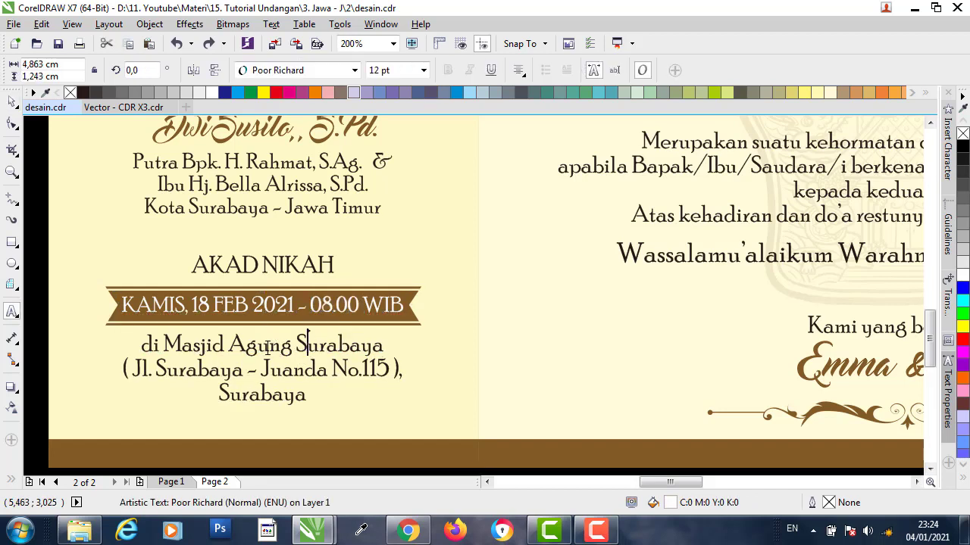
key(ctrl+a)
click(12, 101)
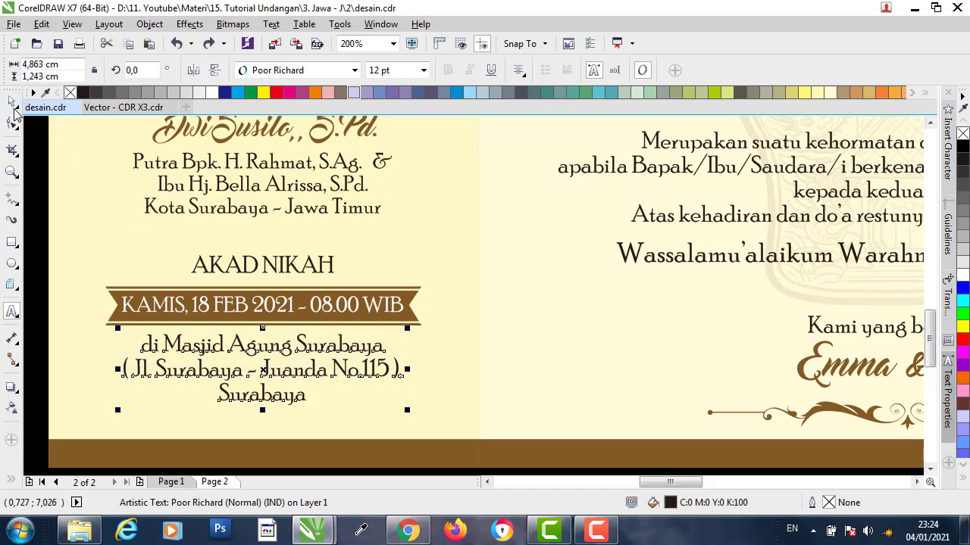
scroll(321, 353, down, 2)
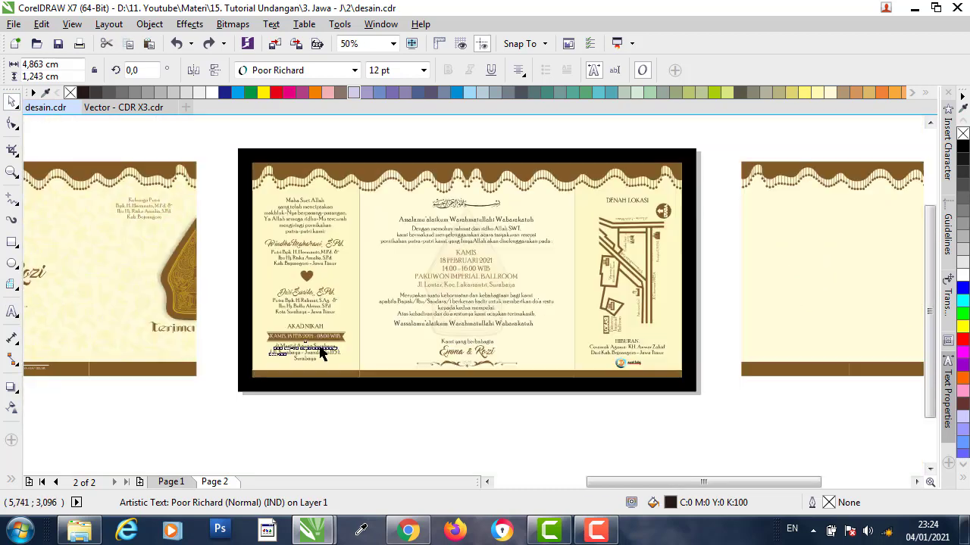
click(479, 391)
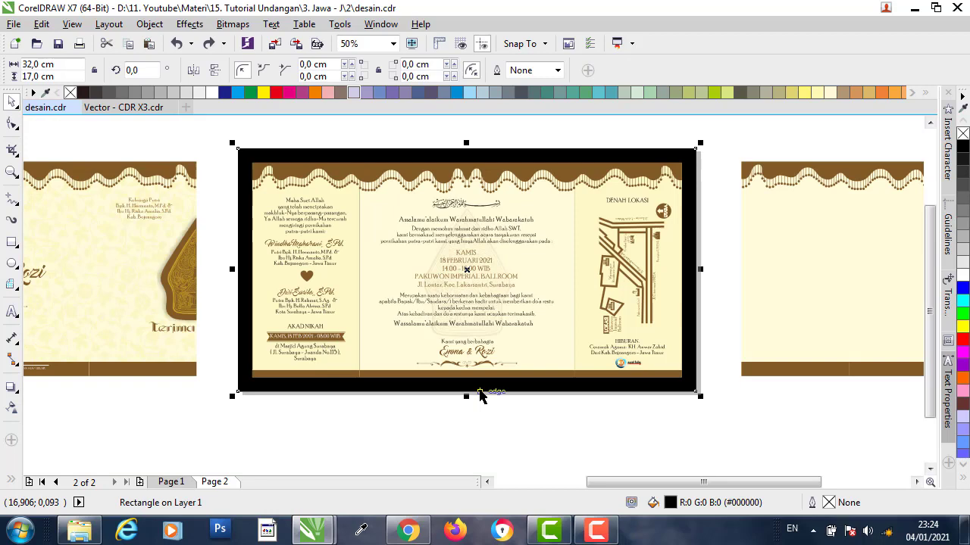
click(485, 433)
- Ungroup the 12-object greeting group with Ctrl+U and select the Bismillah calligraphy text
scroll(534, 228, up, 1)
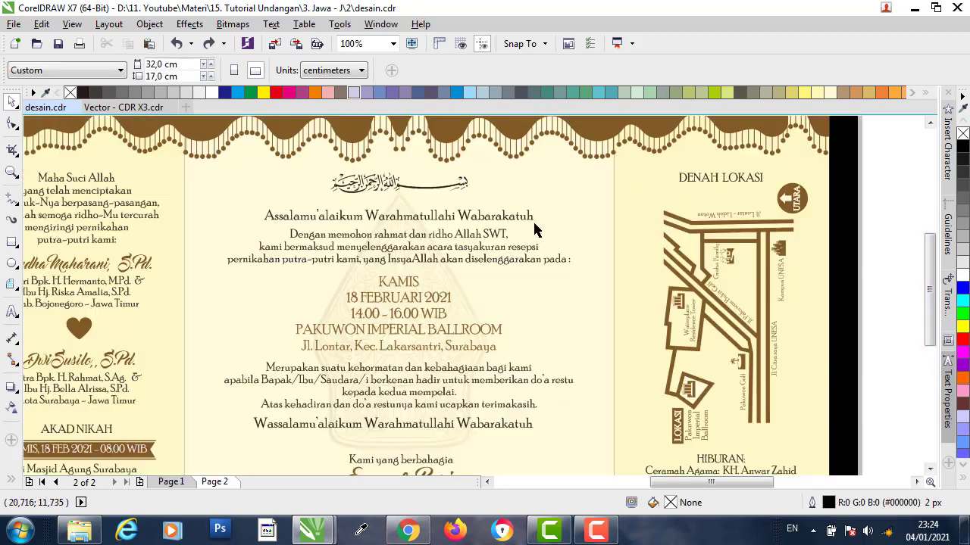
click(584, 188)
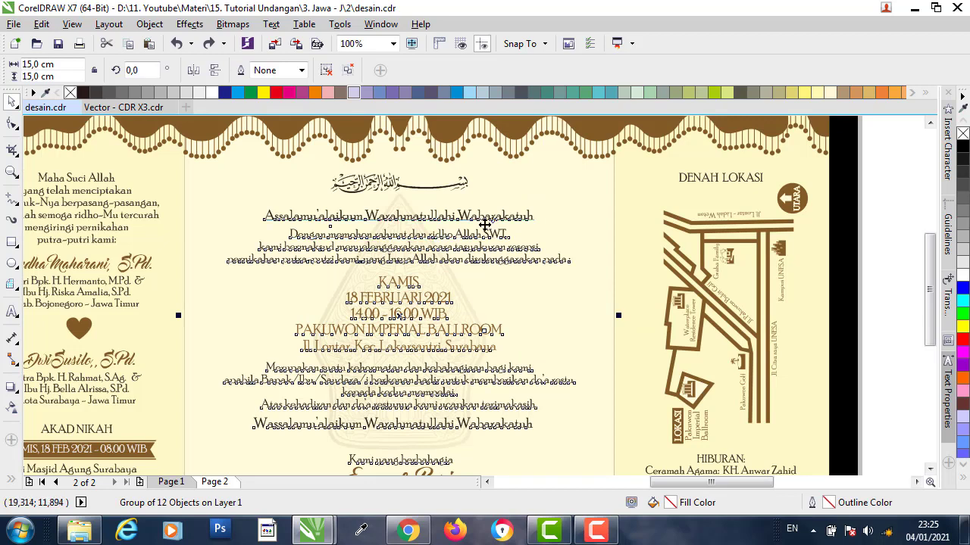
click(886, 174)
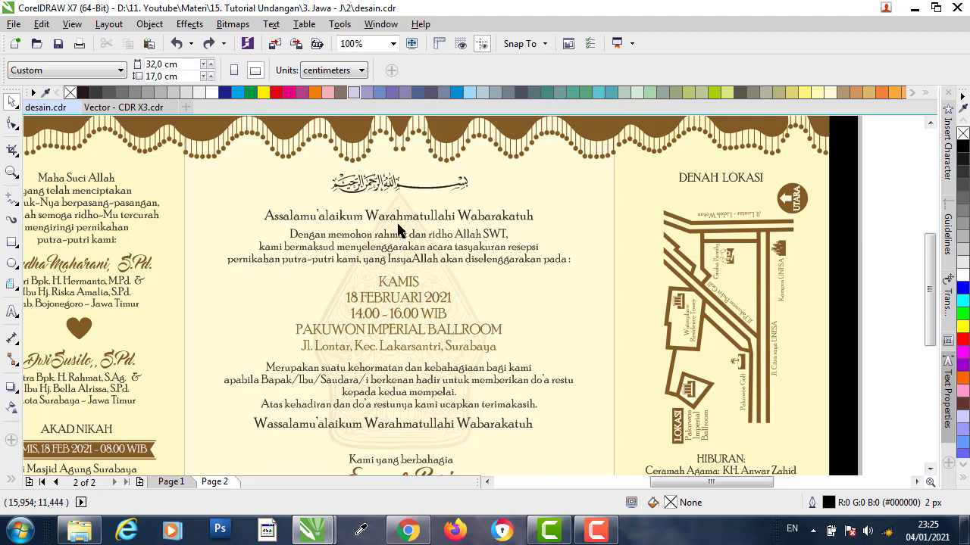
click(407, 192)
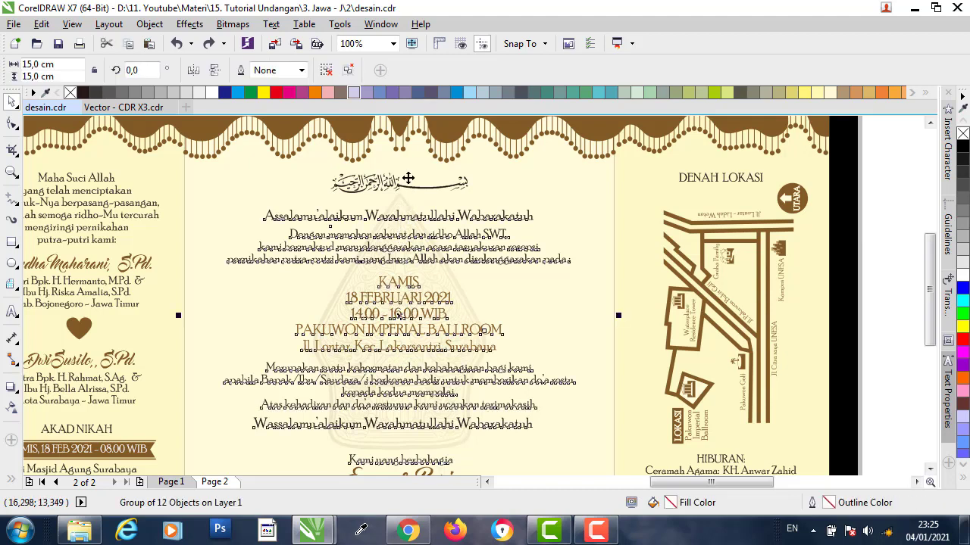
key(ctrl+u)
click(904, 174)
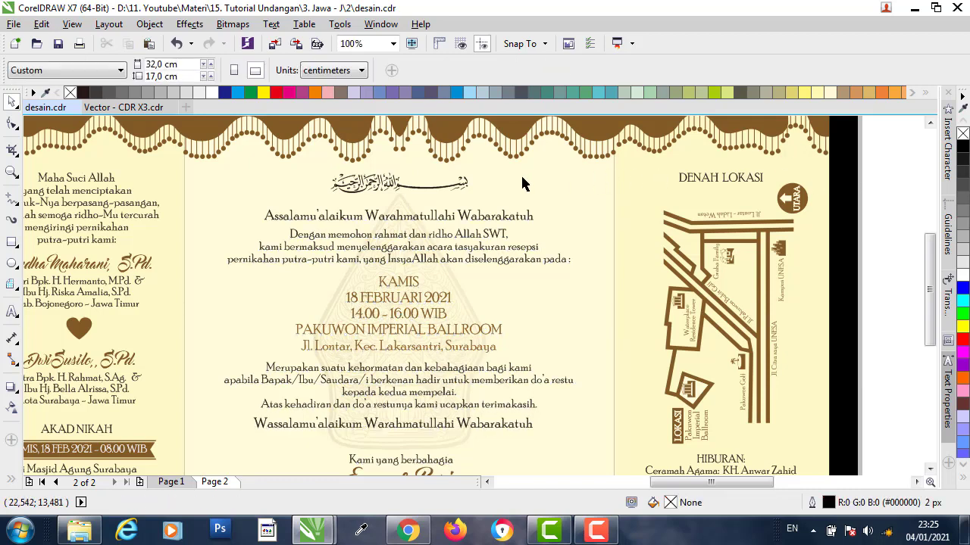
click(457, 183)
scroll(470, 165, up, 1)
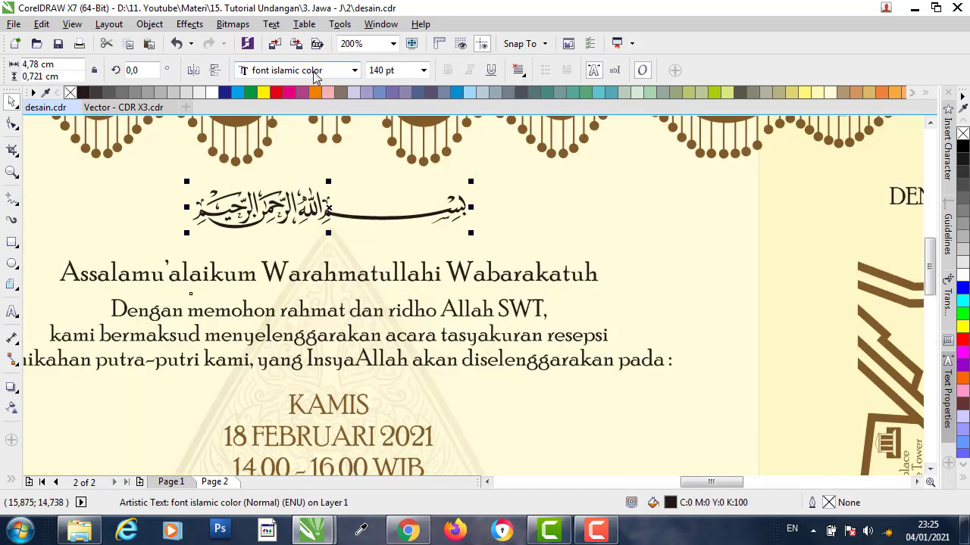
- View the Upload\Font folder as large icons, select Font Islamic Color, then minimize Explorer
click(80, 531)
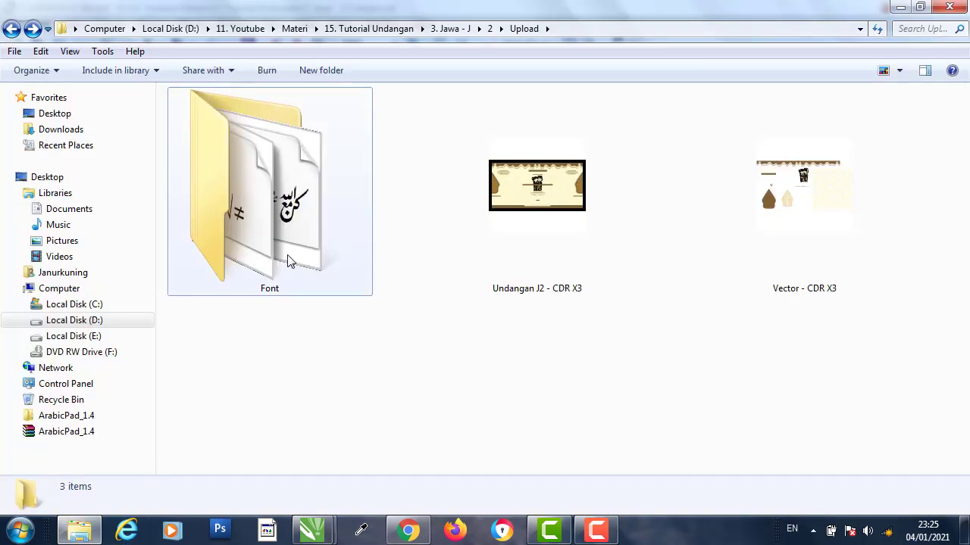
double_click(286, 258)
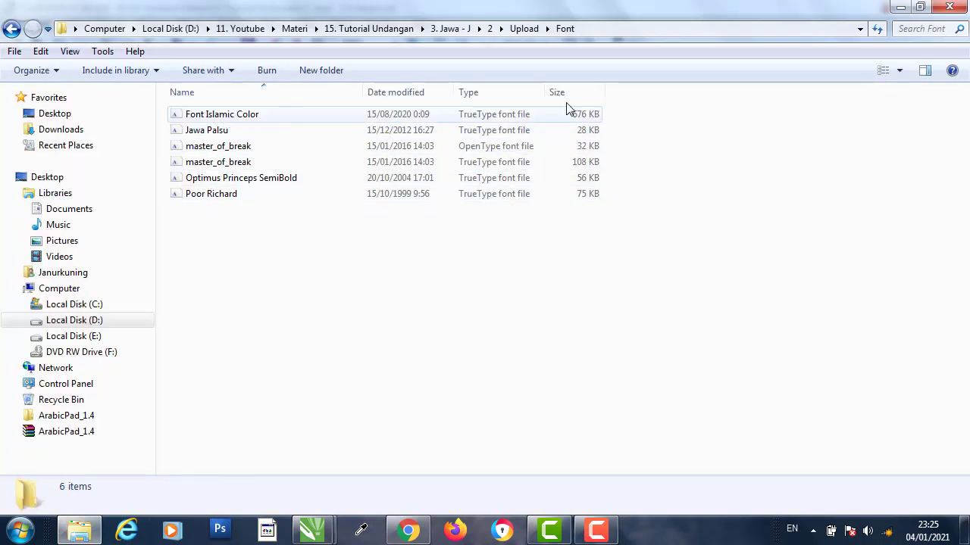
click(900, 69)
click(918, 45)
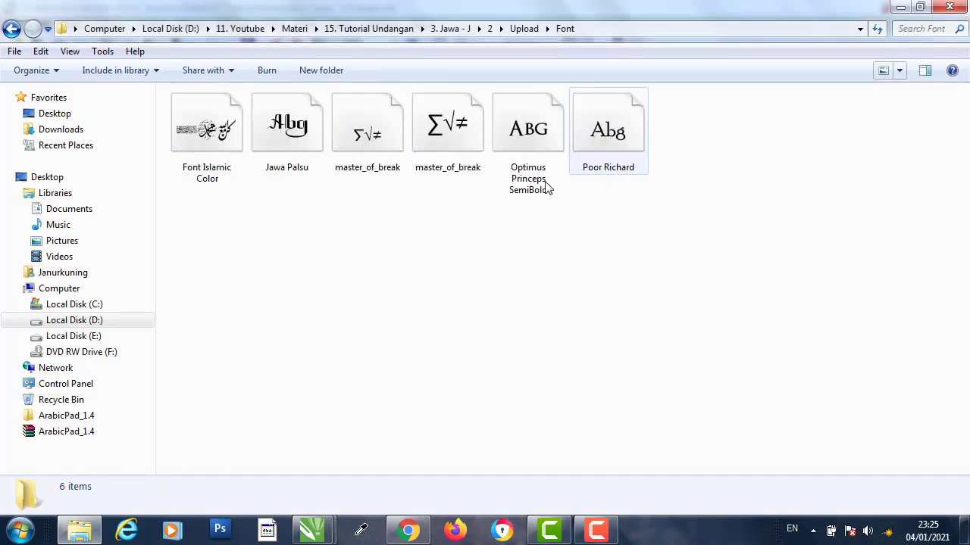
click(222, 131)
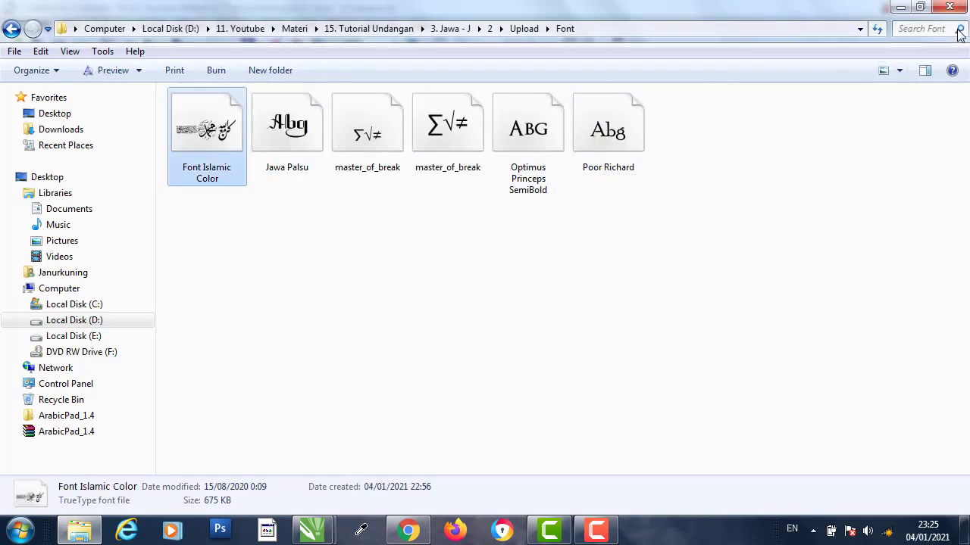
click(900, 7)
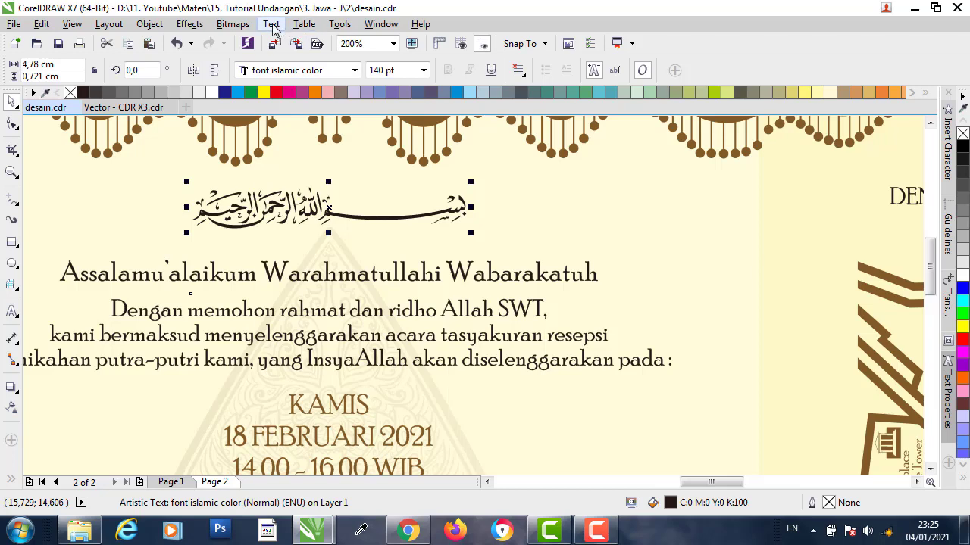
- Open the Insert Character docker from the Text menu
click(271, 24)
click(315, 162)
click(275, 25)
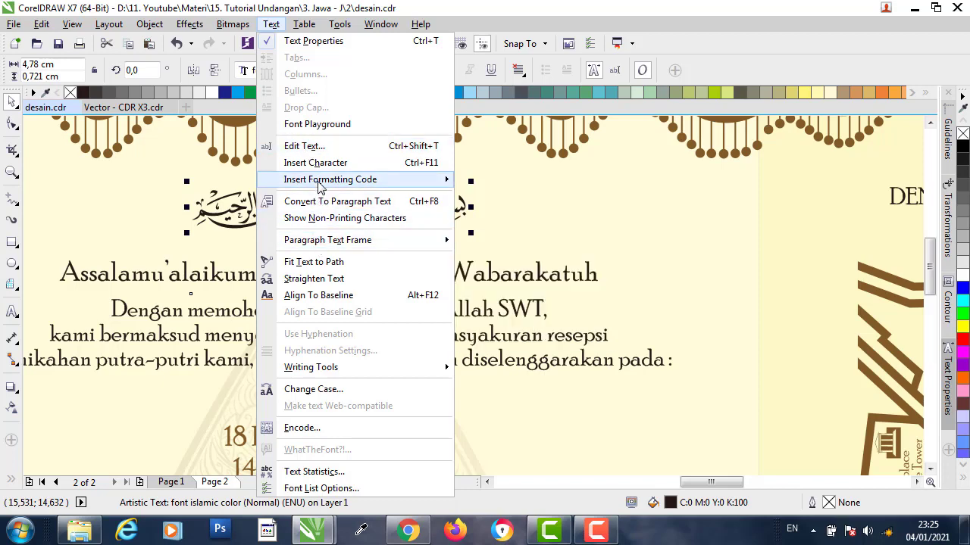
click(356, 163)
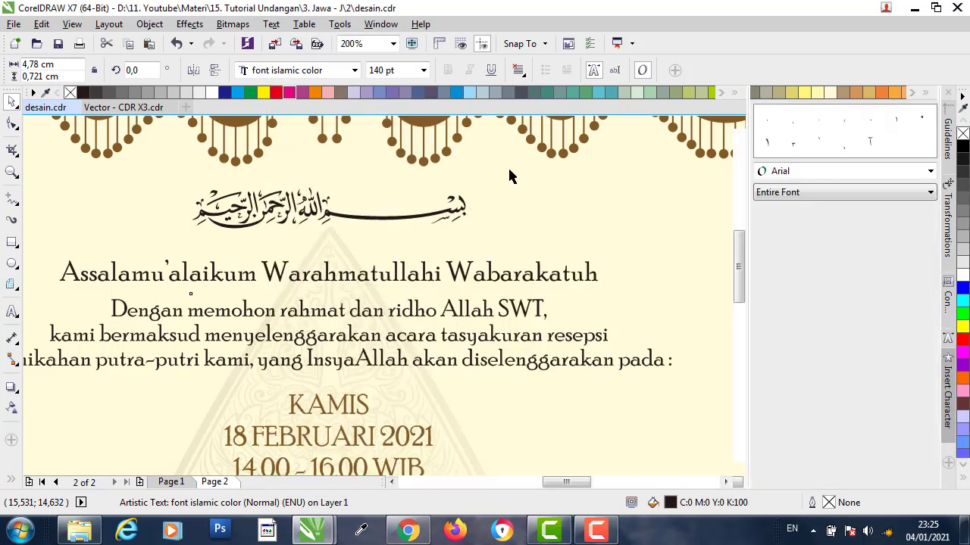
- Switch the Insert Character docker to font islamic color and browse its glyphs
click(930, 173)
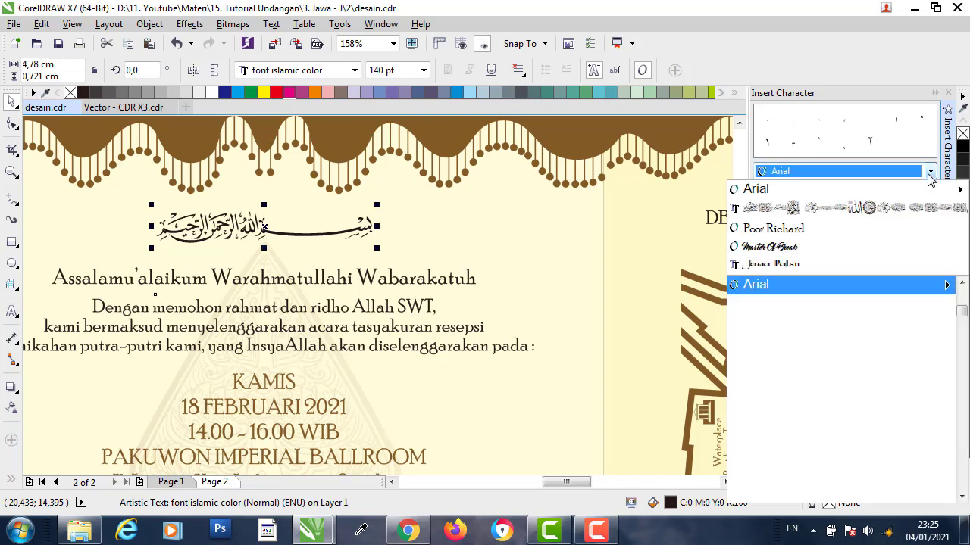
click(796, 211)
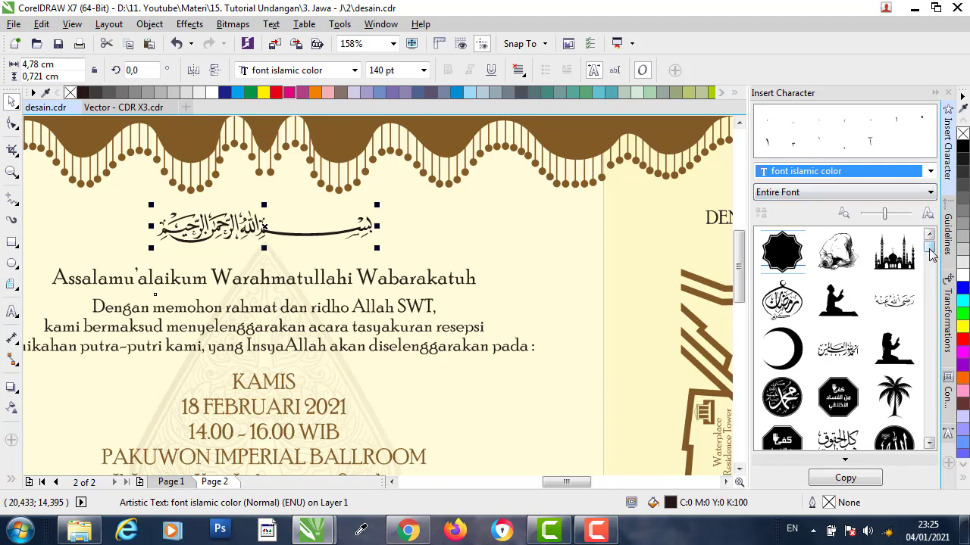
drag(930, 254, 934, 275)
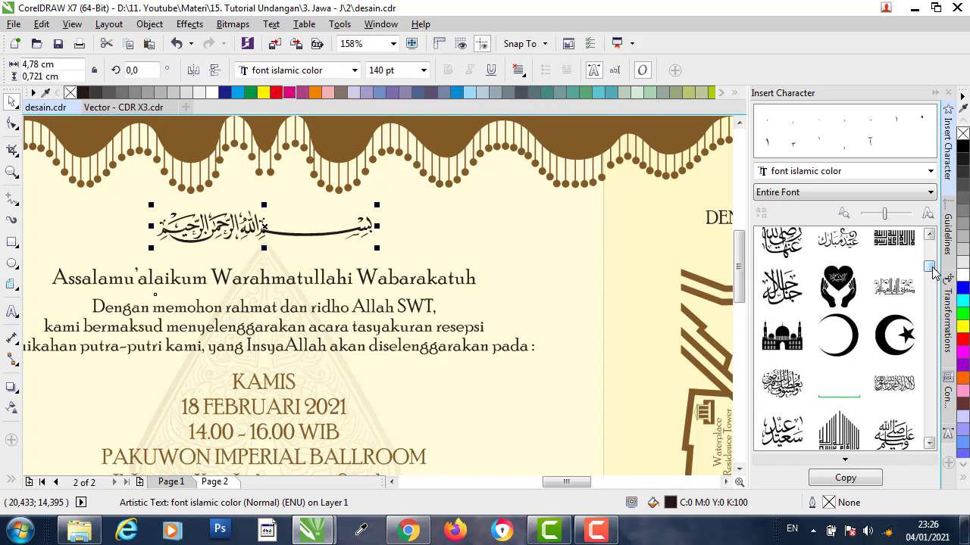
drag(929, 272, 934, 246)
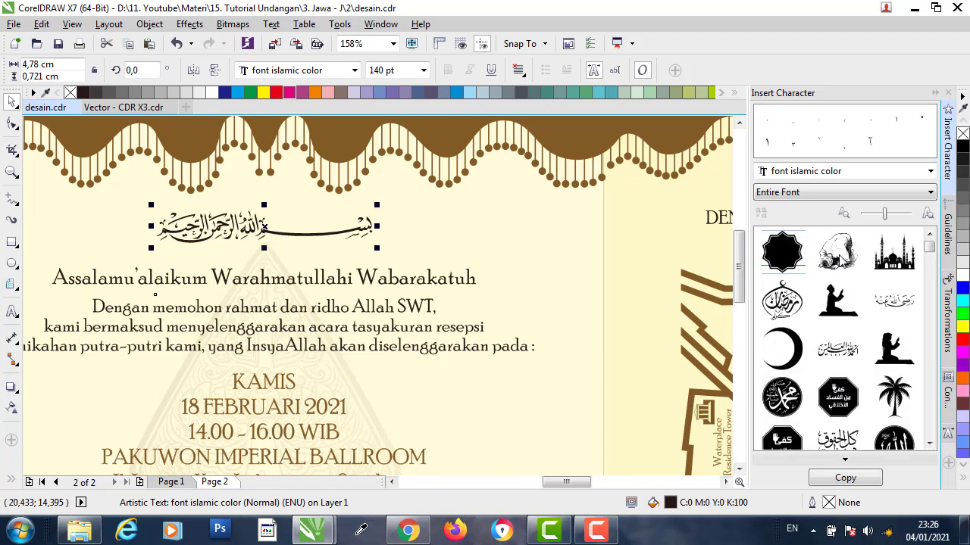
drag(930, 248, 923, 301)
scroll(923, 304, down, 10)
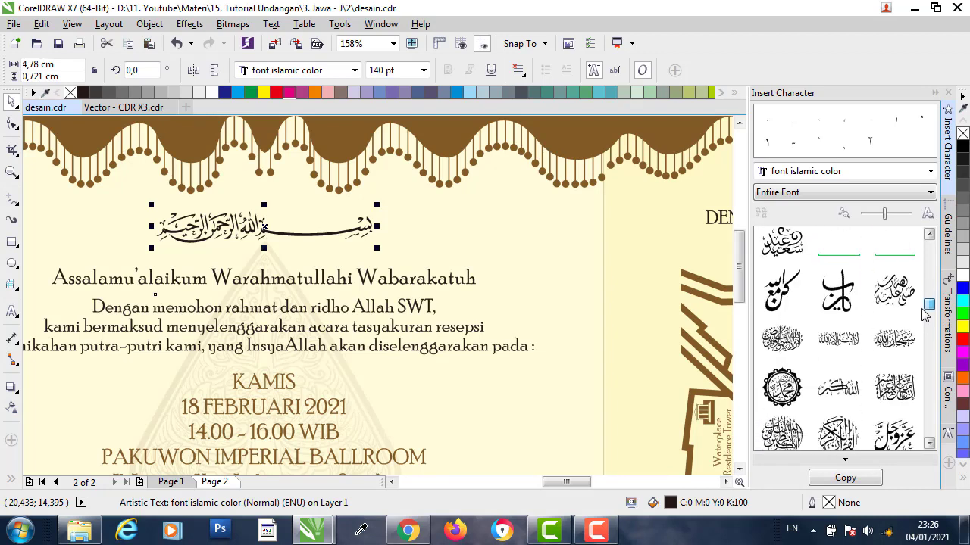
scroll(922, 307, up, 10)
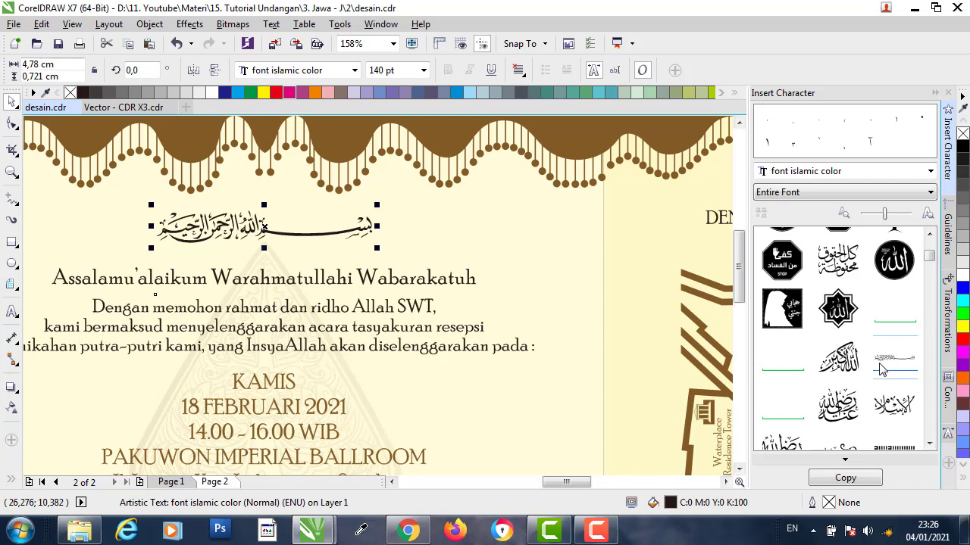
- Place a test glyph beside the Bismillah, recolour it orange then plum magenta, delete it, and close the docker
drag(891, 363, 365, 305)
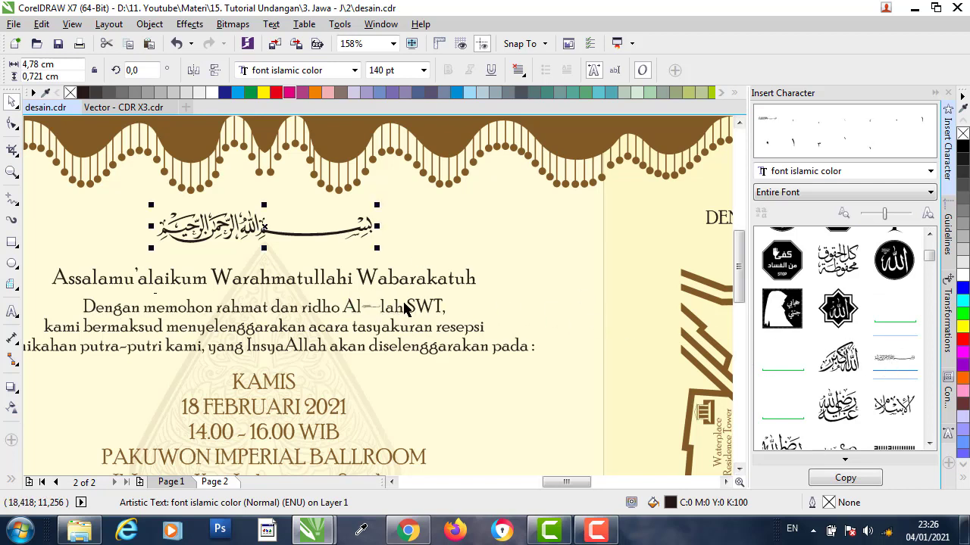
key(ctrl+z)
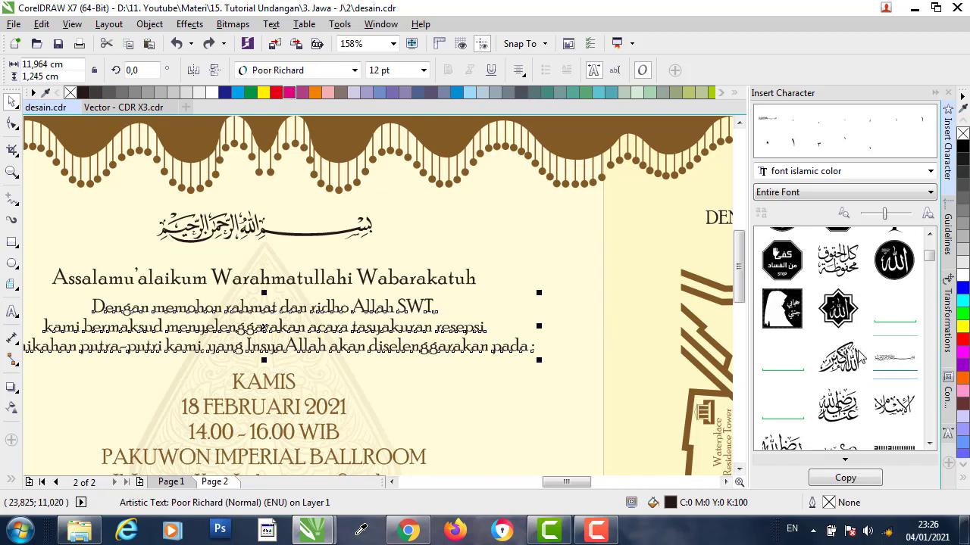
drag(908, 374, 337, 257)
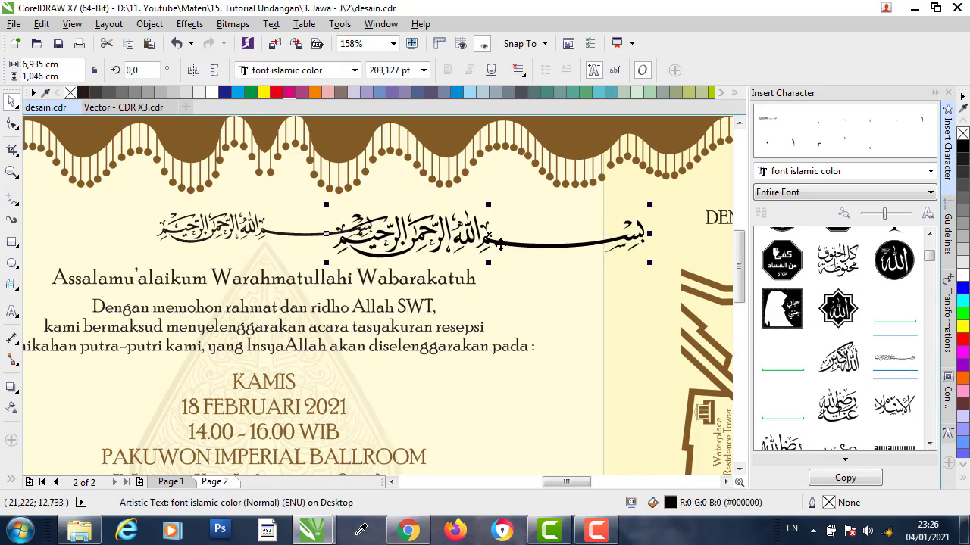
click(316, 93)
click(301, 93)
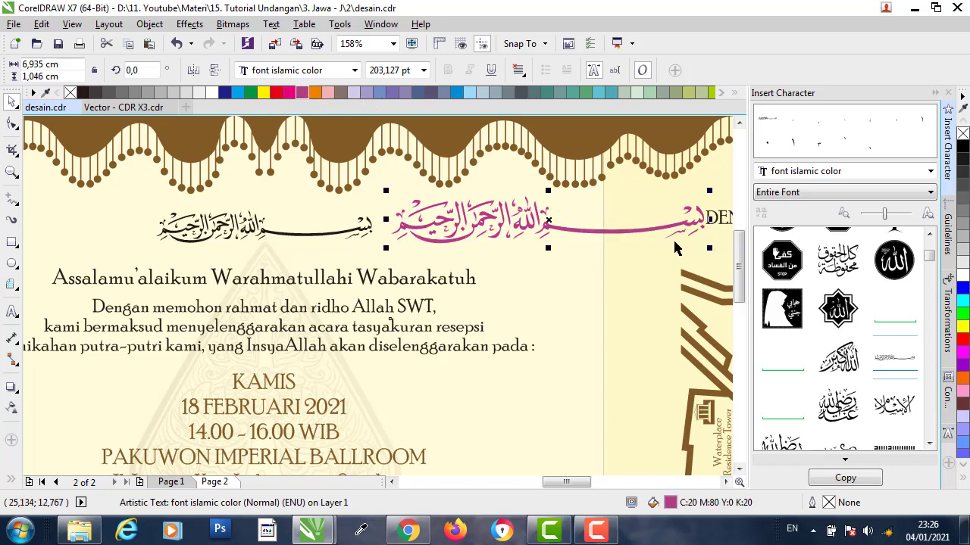
key(Delete)
click(934, 93)
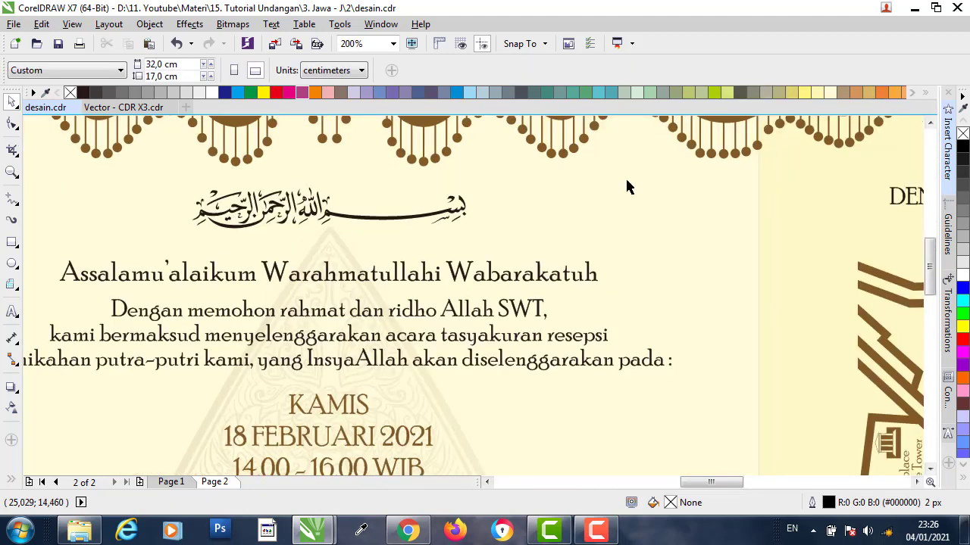
click(395, 280)
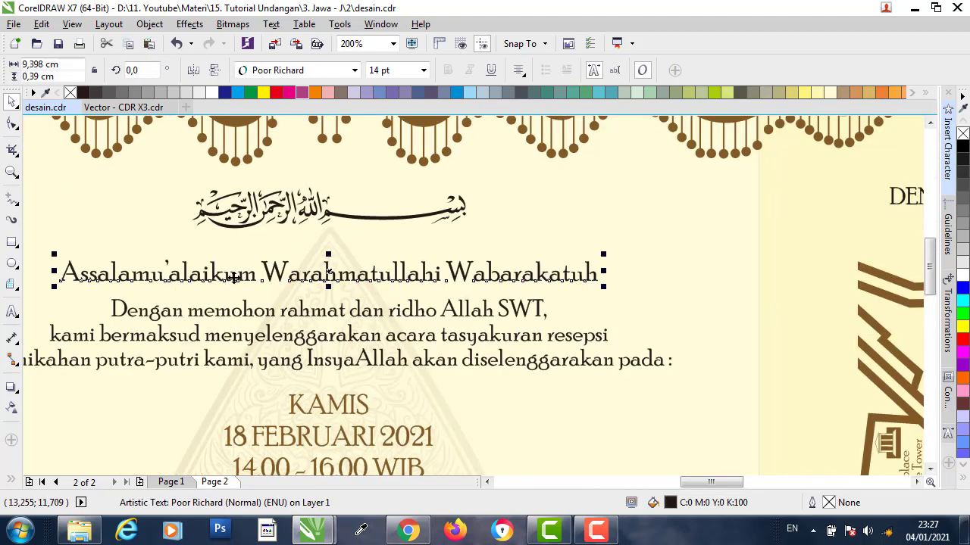
click(299, 312)
click(202, 320)
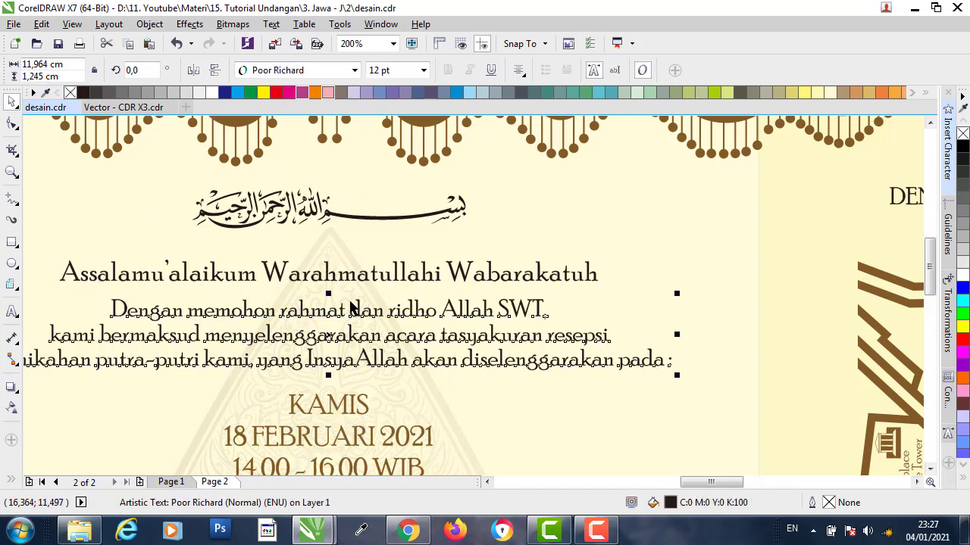
scroll(416, 281, down, 1)
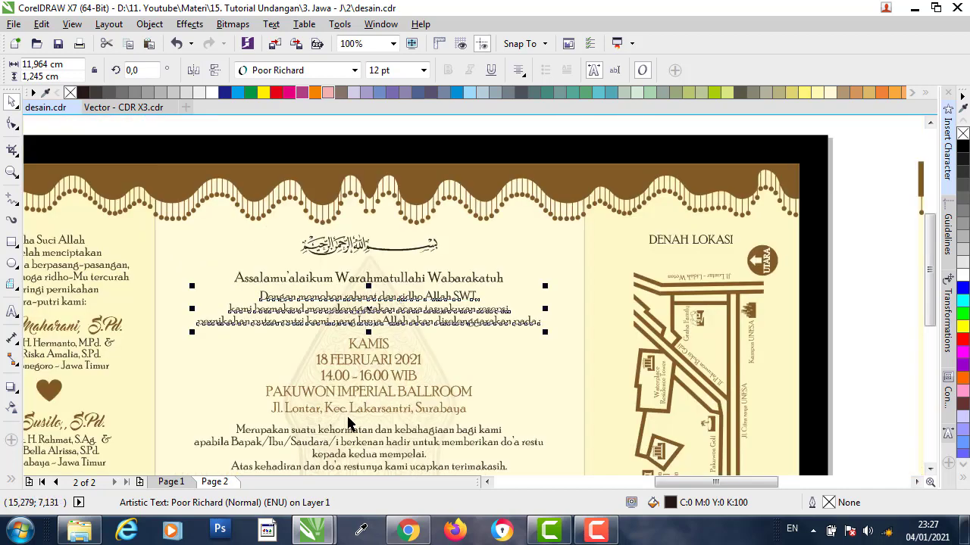
scroll(374, 381, up, 1)
click(381, 371)
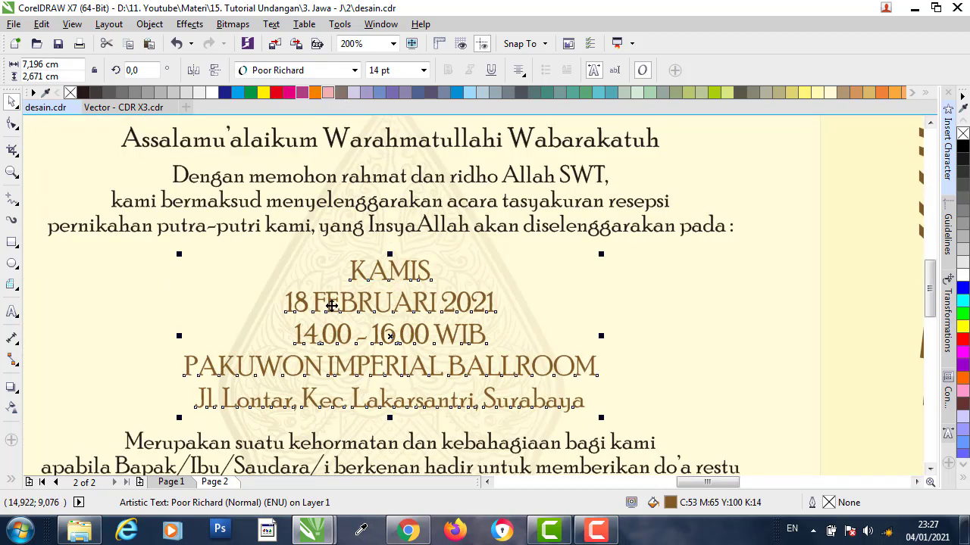
scroll(394, 290, down, 2)
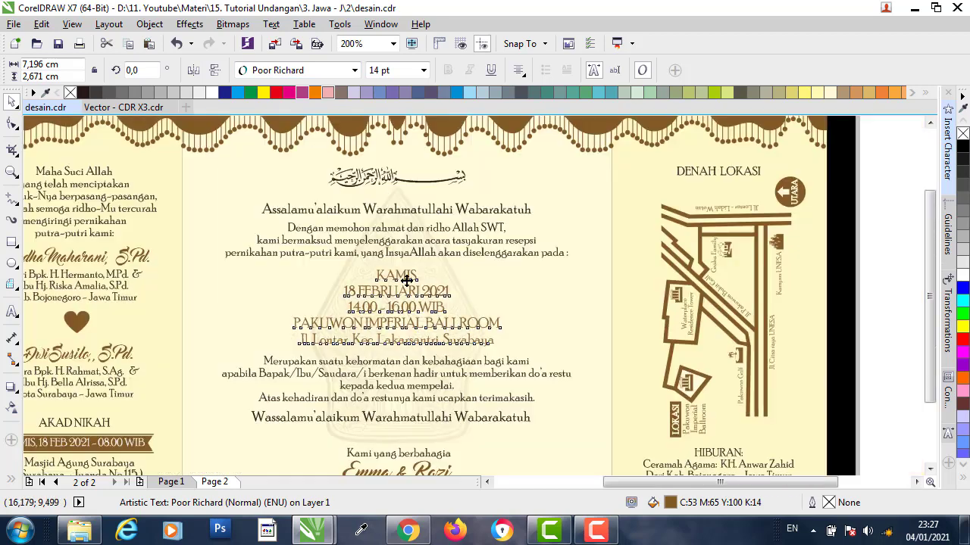
scroll(399, 353, up, 1)
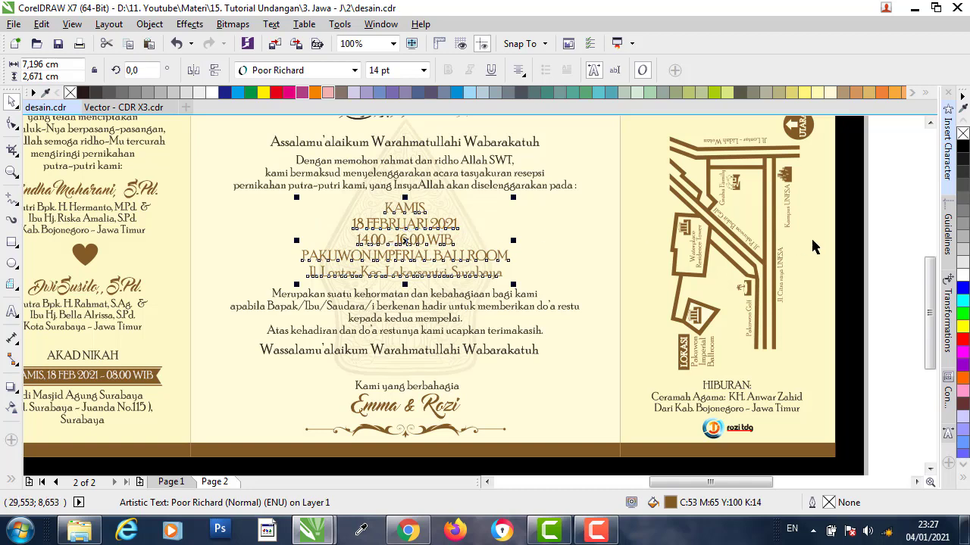
click(891, 236)
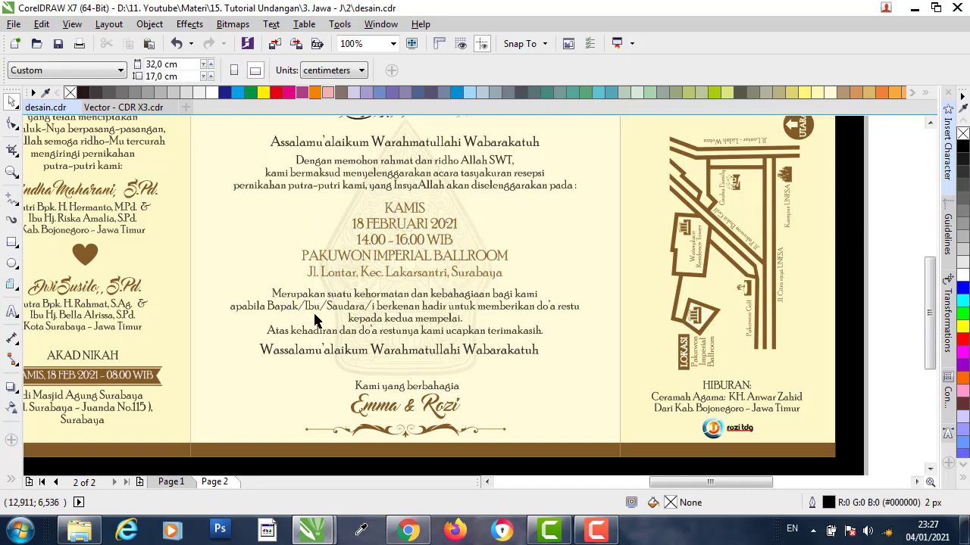
click(388, 411)
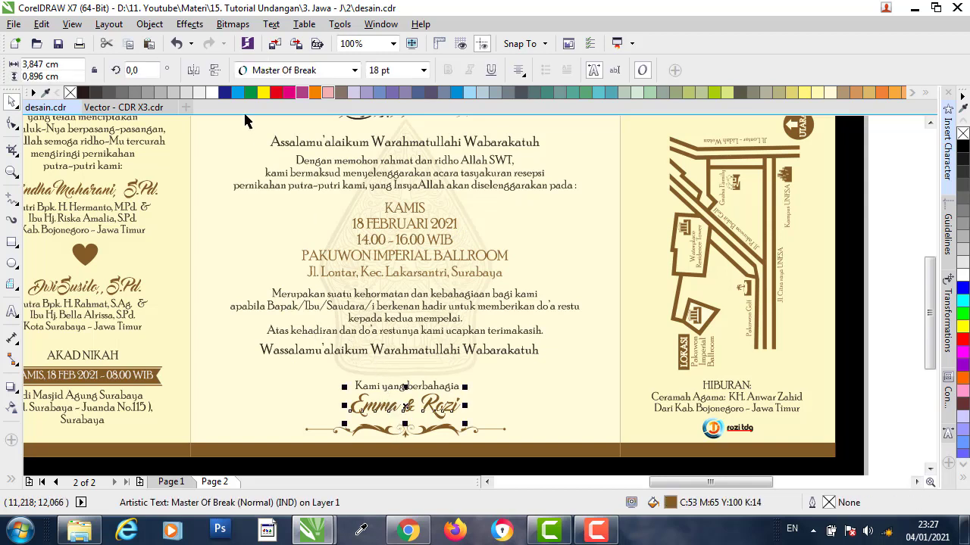
click(445, 436)
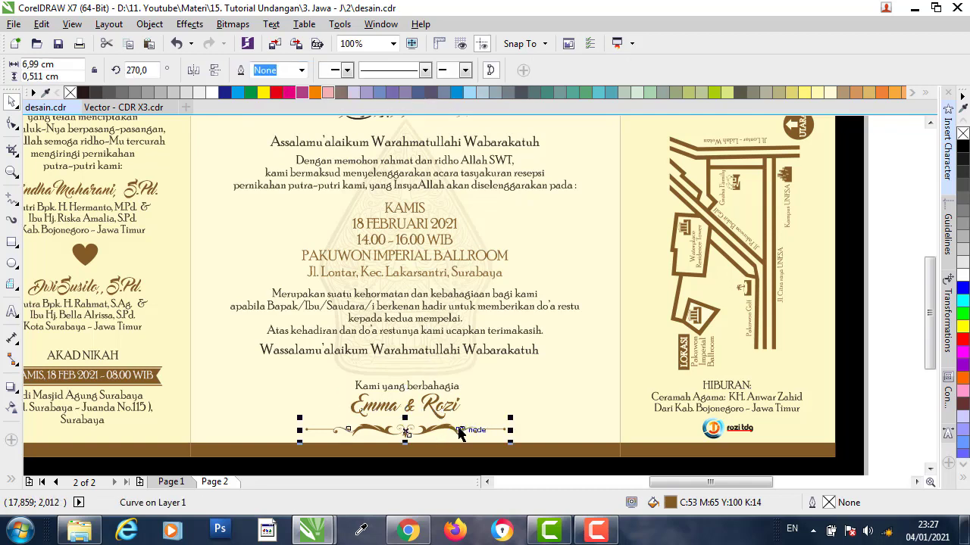
click(906, 280)
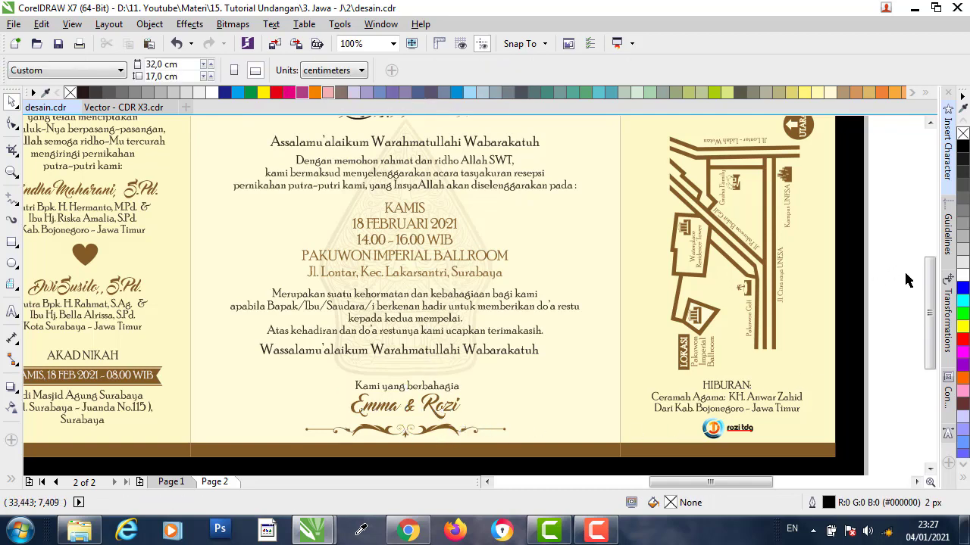
click(429, 373)
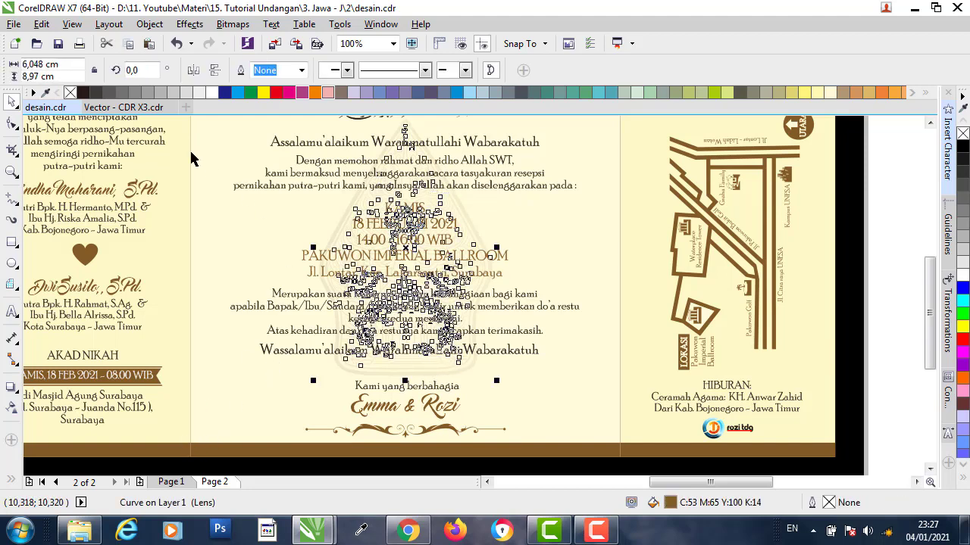
- Copy the gold wayang artwork from Vector - CDR X3.cdr into desain.cdr
click(124, 106)
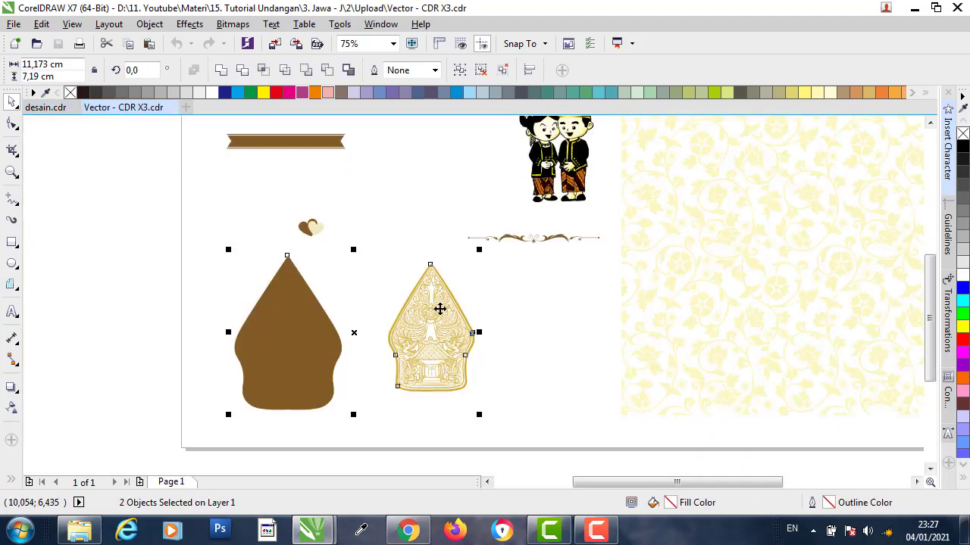
click(439, 308)
click(424, 318)
click(448, 320)
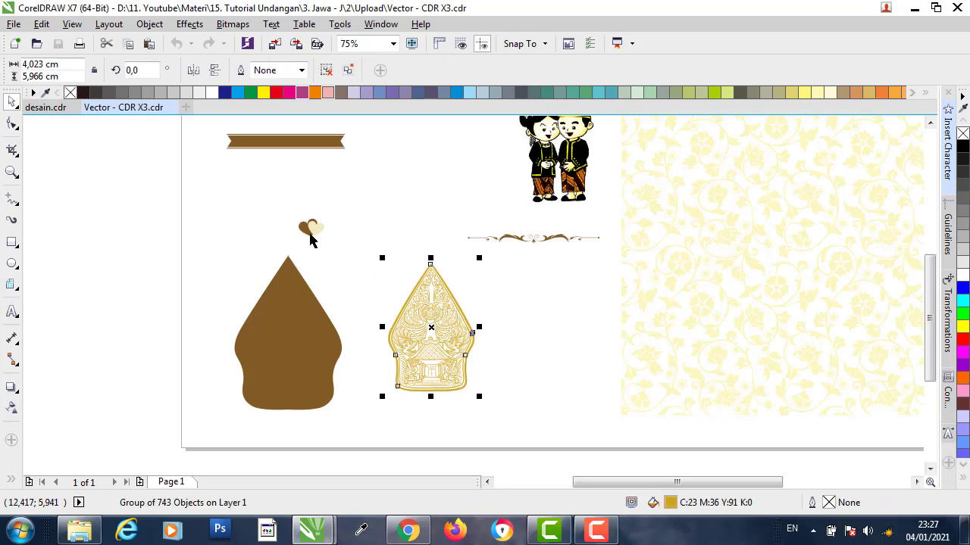
click(46, 107)
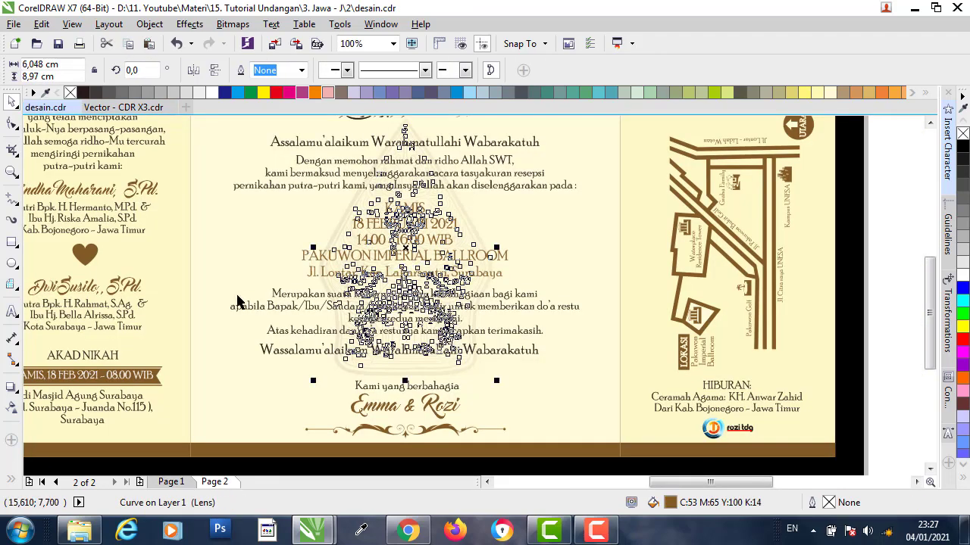
- Move the gold wayang onto the cream back panel and centre it horizontally
scroll(237, 301, down, 2)
click(575, 278)
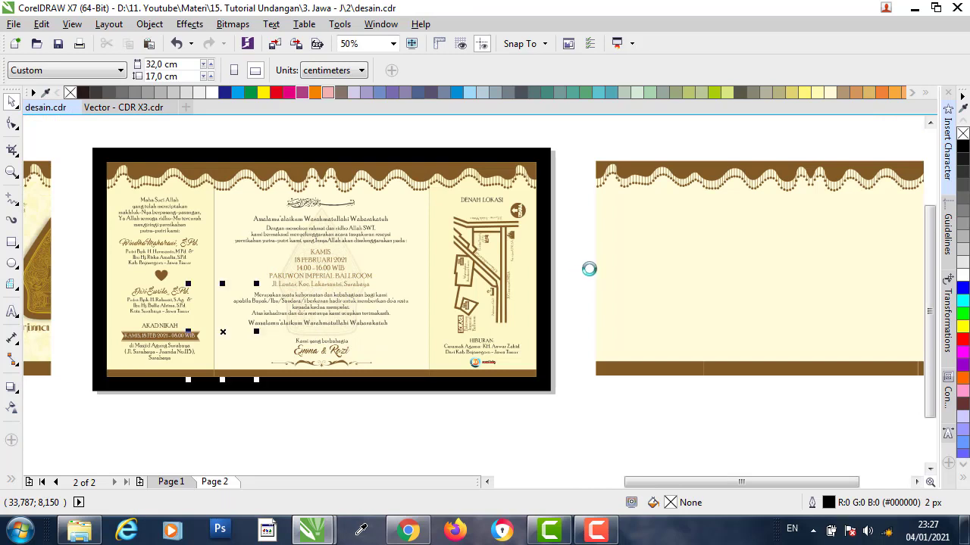
drag(224, 330, 674, 322)
drag(638, 262, 857, 262)
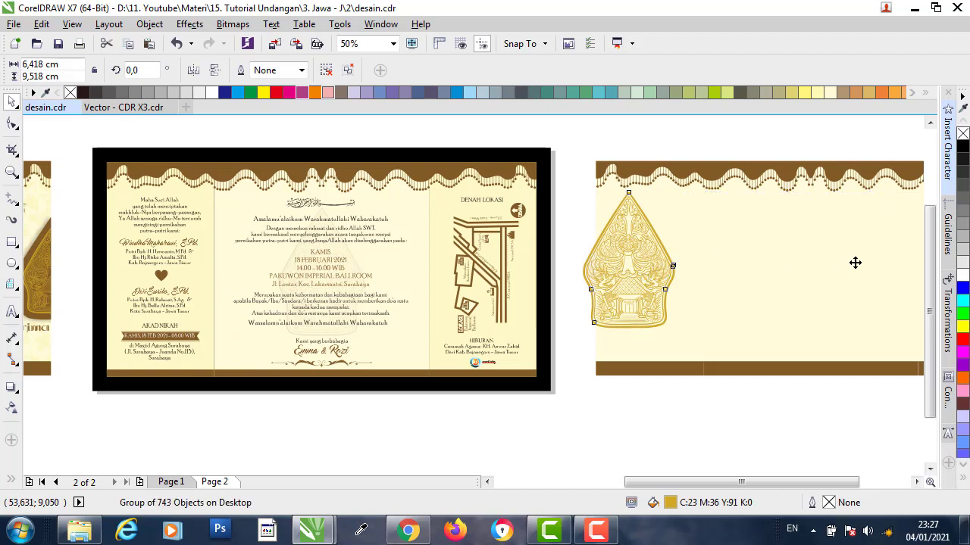
shift+click(787, 232)
key(c)
click(771, 407)
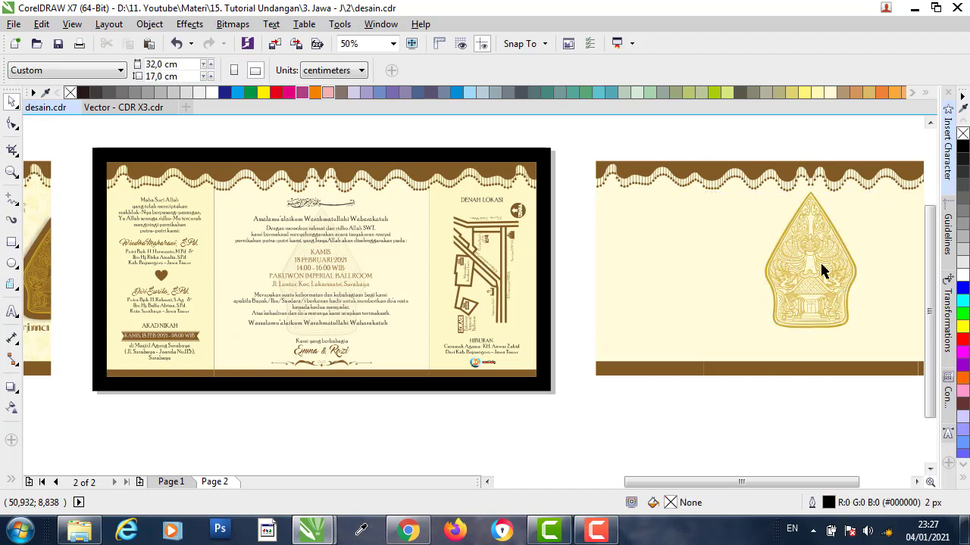
- Scale the wayang to about 5,9 × 8,75 cm on the back panel
click(822, 268)
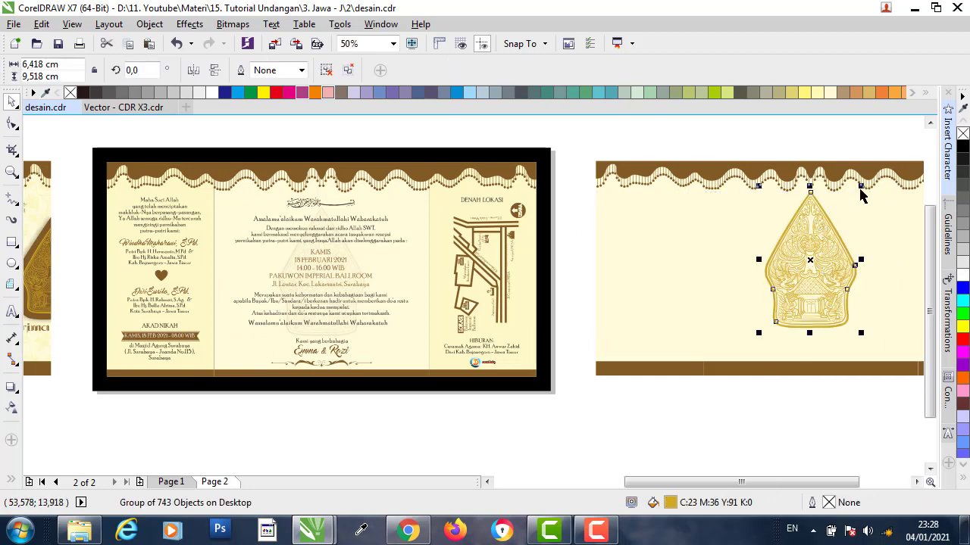
drag(861, 186, 854, 200)
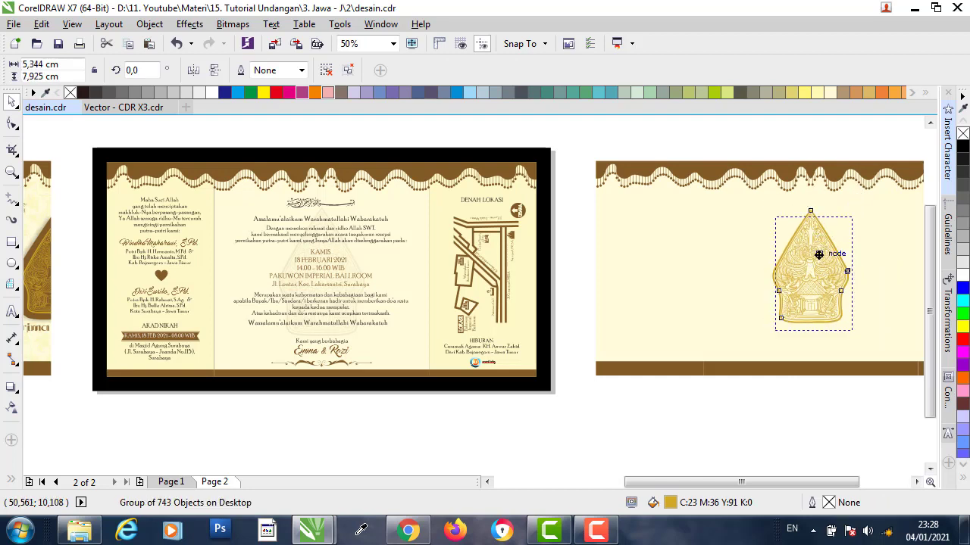
drag(853, 215, 869, 204)
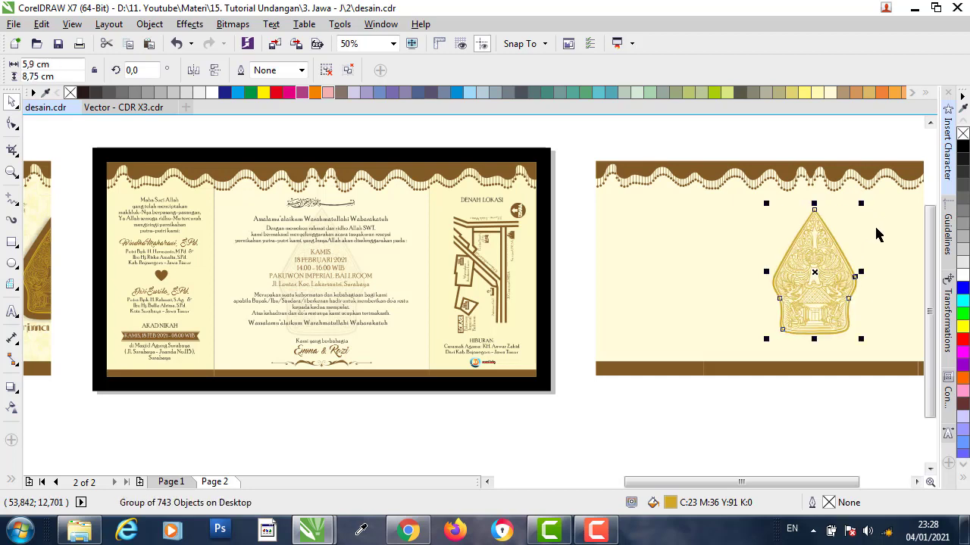
shift+click(873, 230)
click(805, 413)
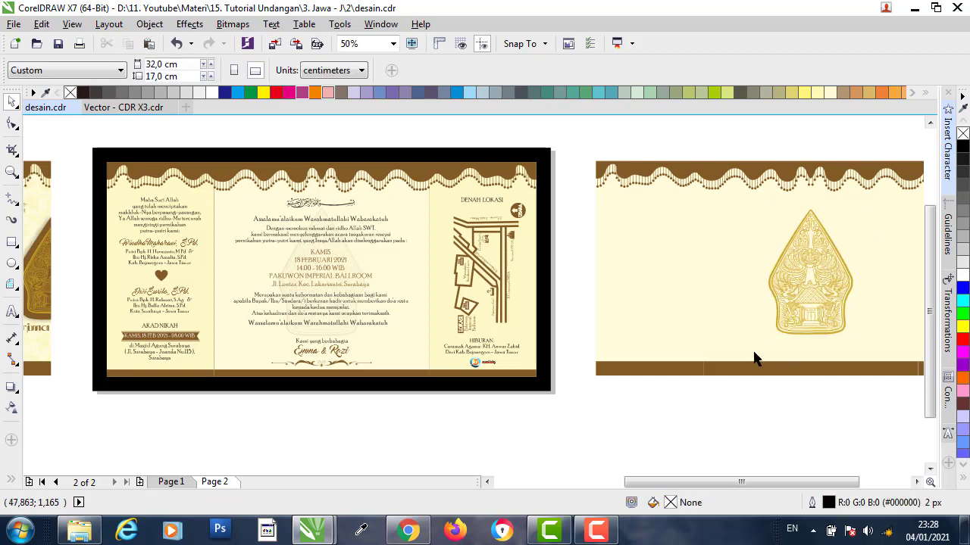
click(774, 297)
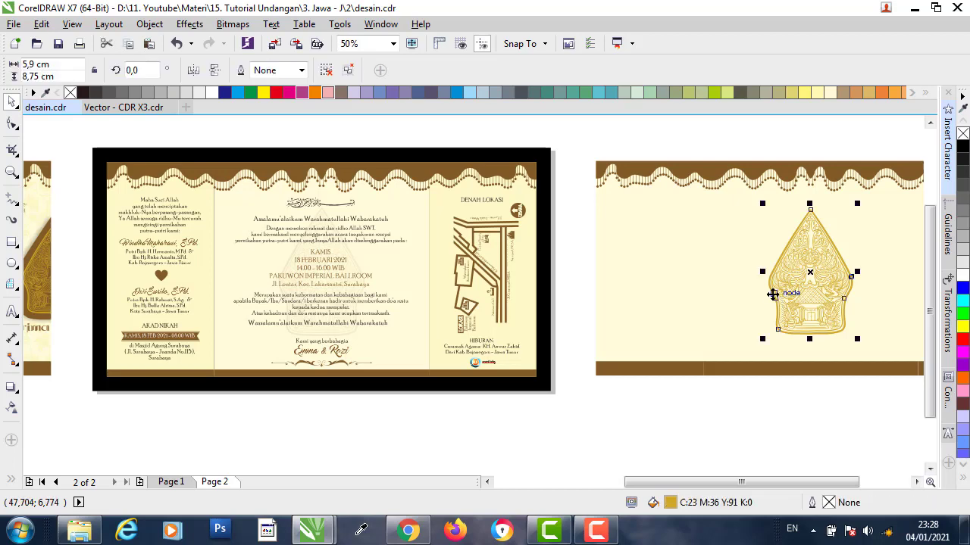
scroll(372, 255, up, 1)
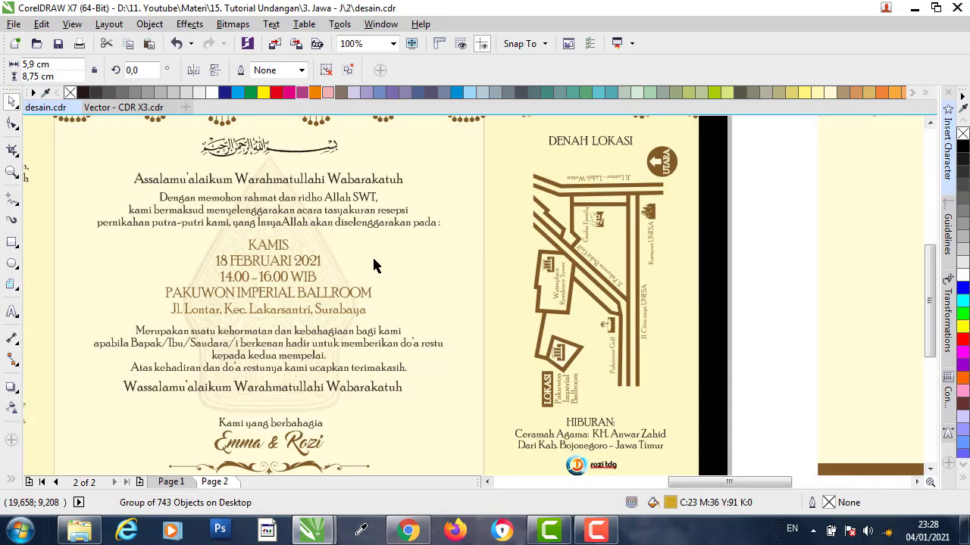
- Refill the gunungan with the background cream C4 M5 Y27 K1, sampled with the eyedropper
scroll(336, 257, up, 1)
scroll(339, 262, up, 1)
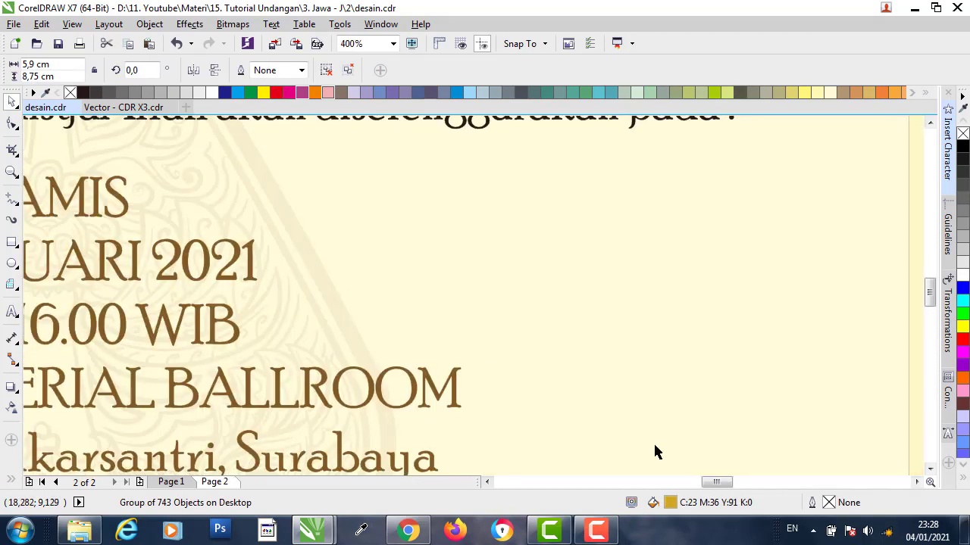
double_click(670, 503)
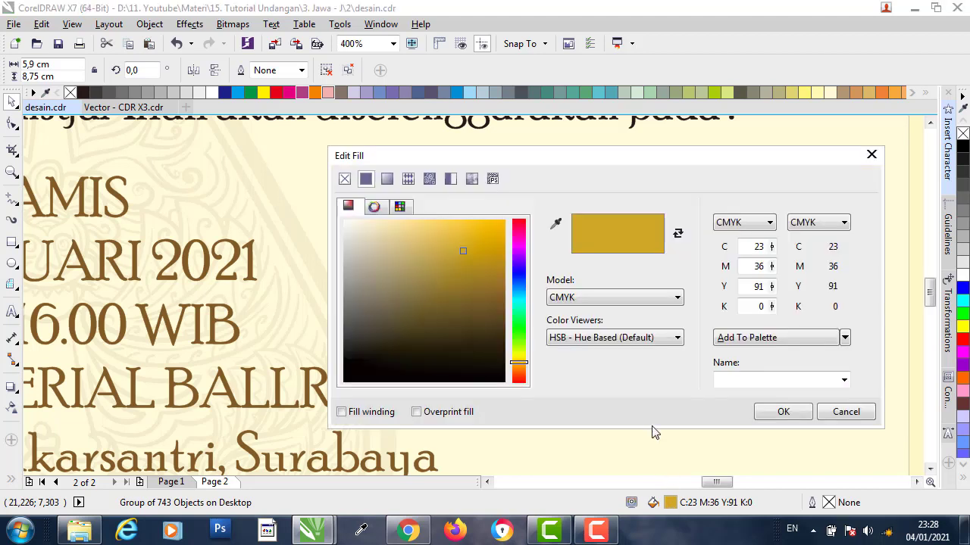
click(556, 222)
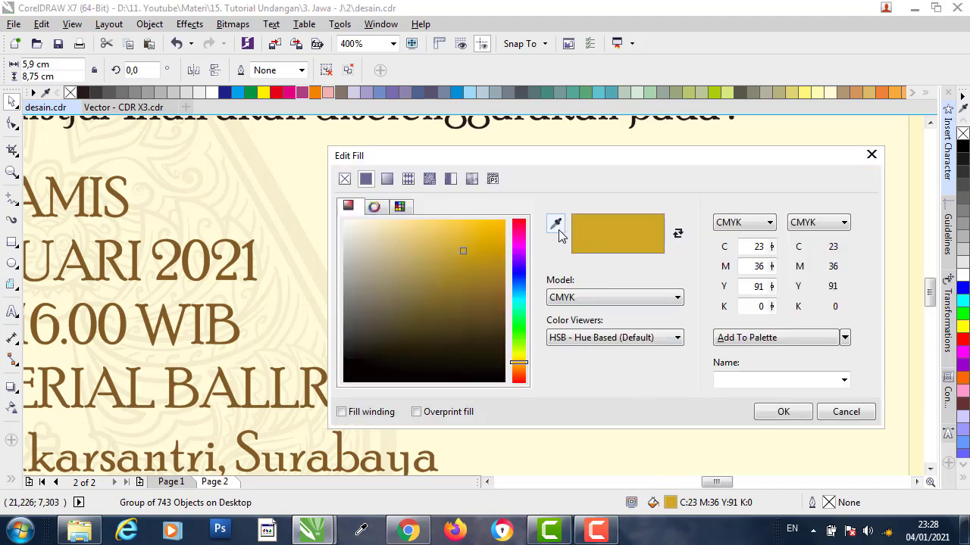
click(282, 203)
click(783, 414)
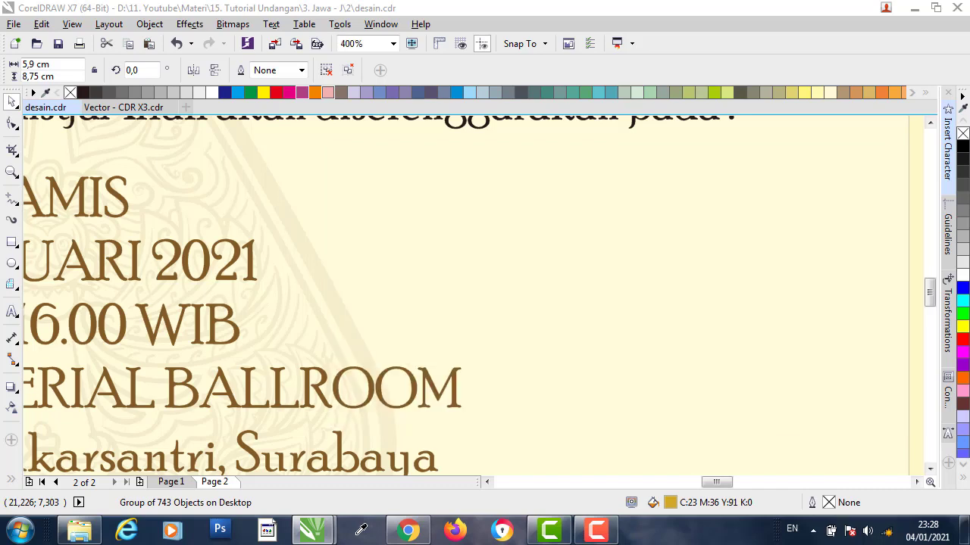
scroll(326, 348, down, 3)
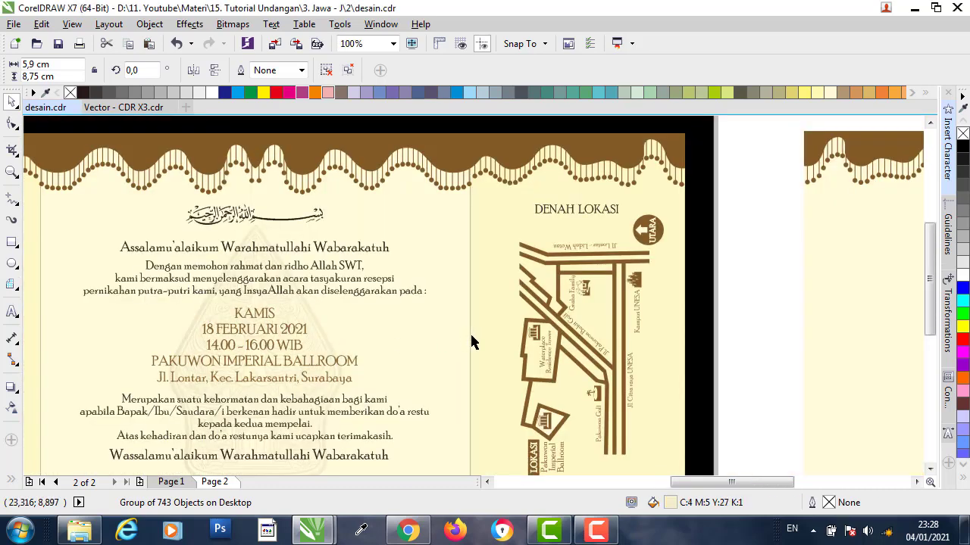
scroll(491, 333, down, 2)
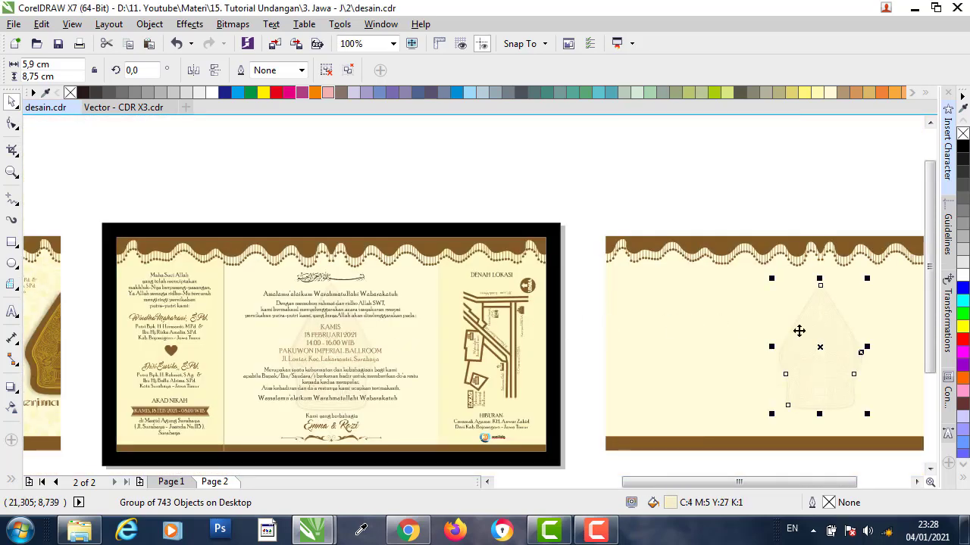
scroll(866, 382, up, 2)
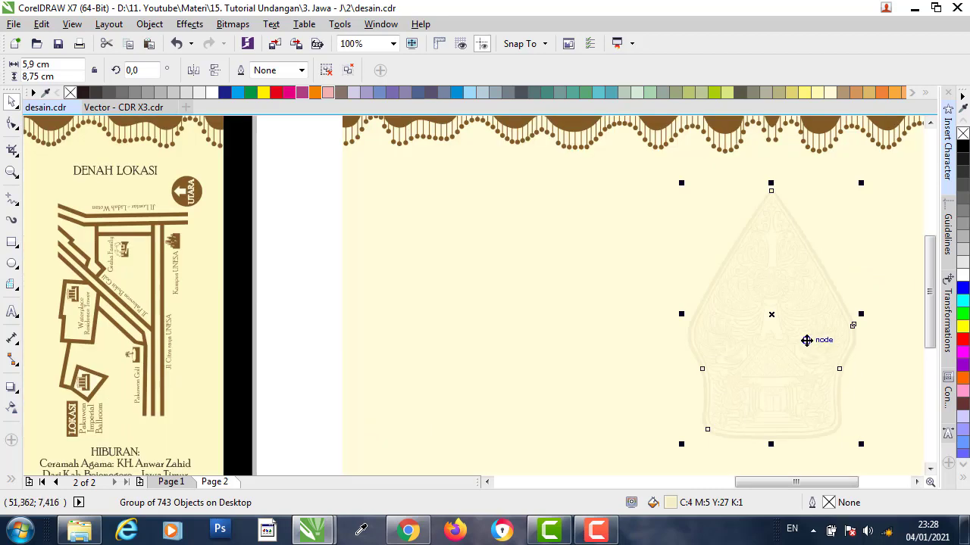
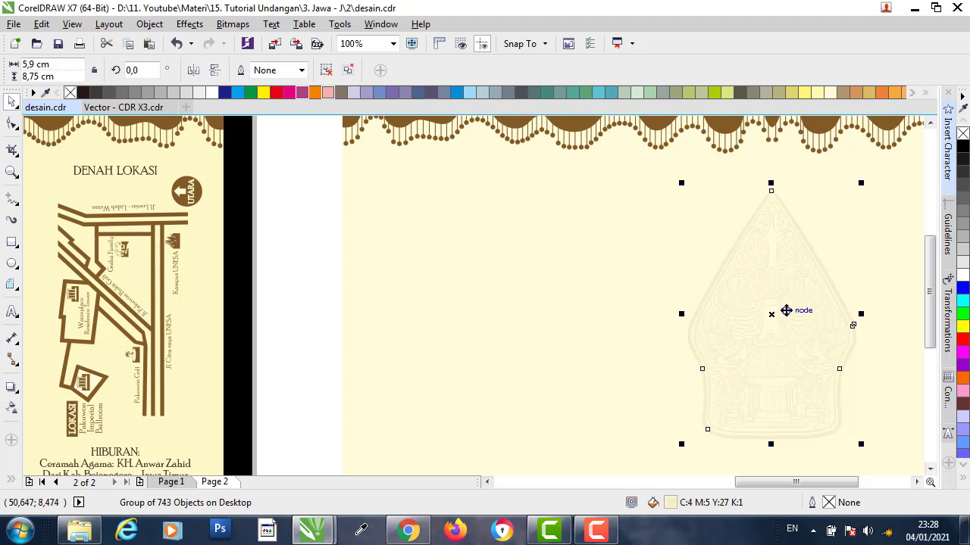
- Check the wayang watermark group by selecting it and deselecting it again
click(303, 290)
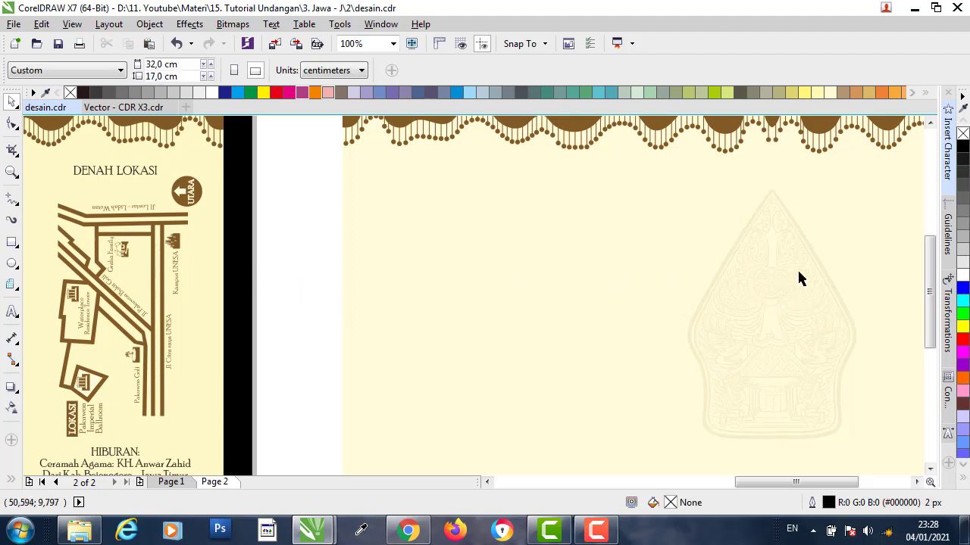
click(801, 238)
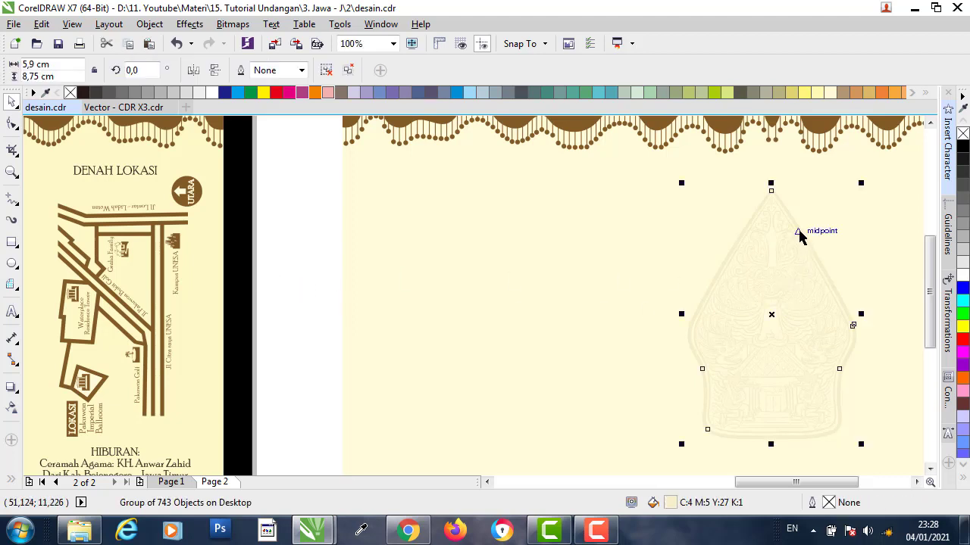
click(303, 307)
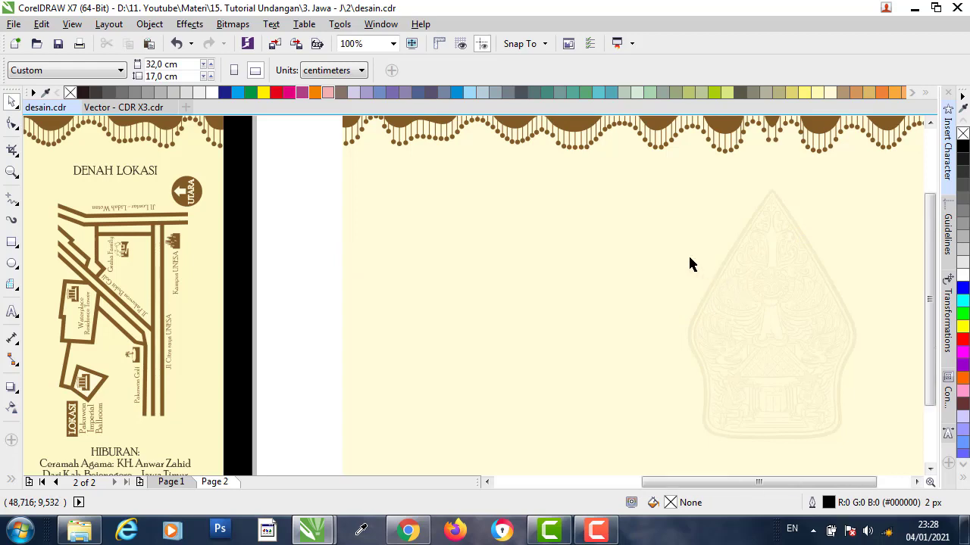
scroll(687, 264, down, 1)
drag(656, 150, 770, 417)
click(763, 422)
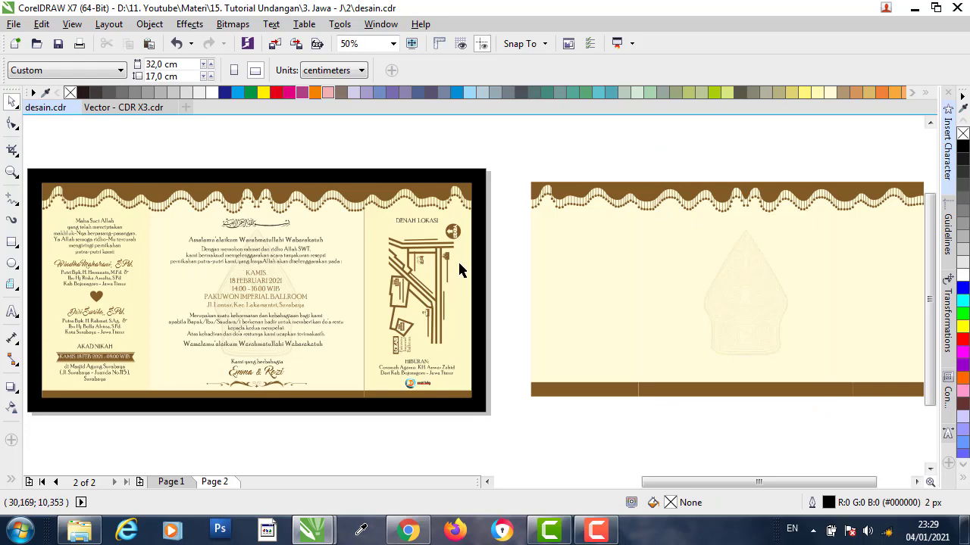
scroll(417, 227, up, 2)
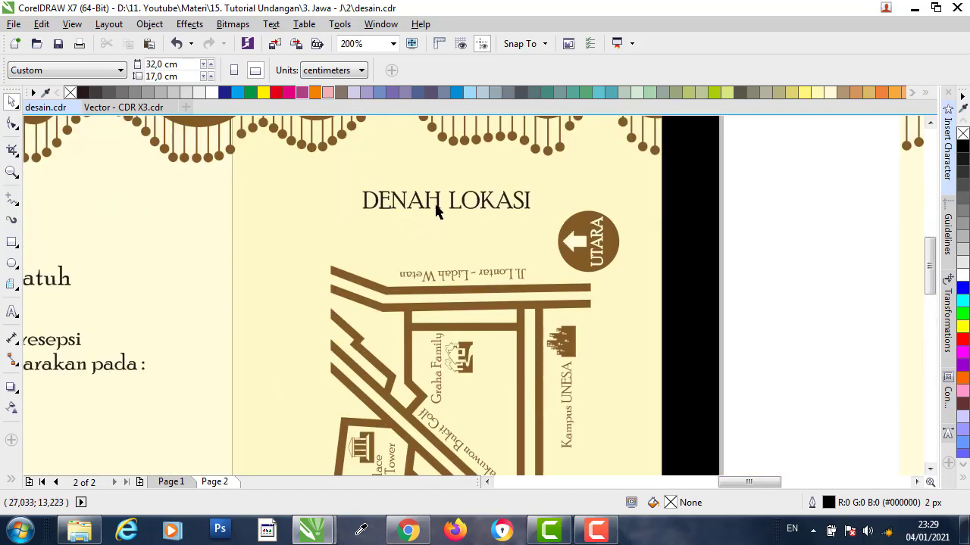
- Inspect the DENAH LOKASI heading group and its text on their own
click(441, 206)
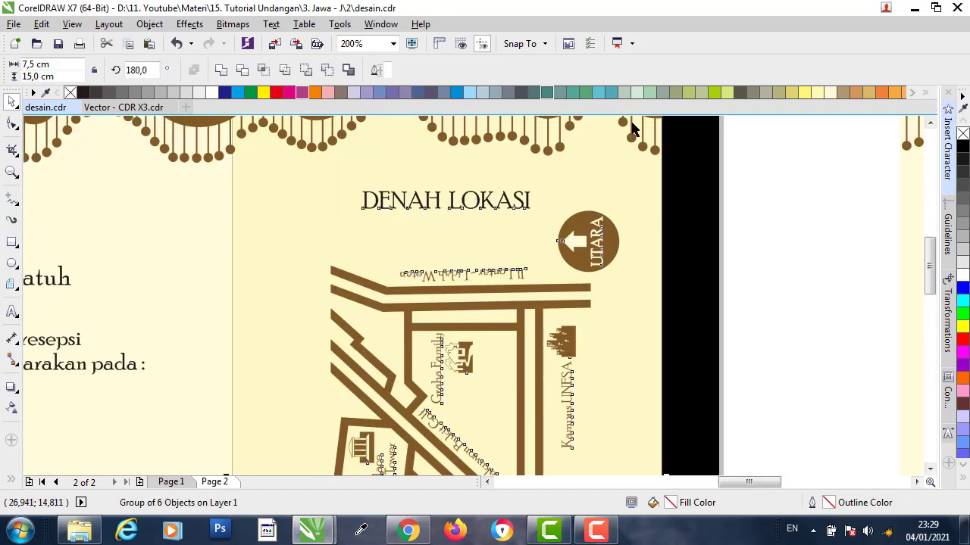
key(Escape)
ctrl+click(523, 197)
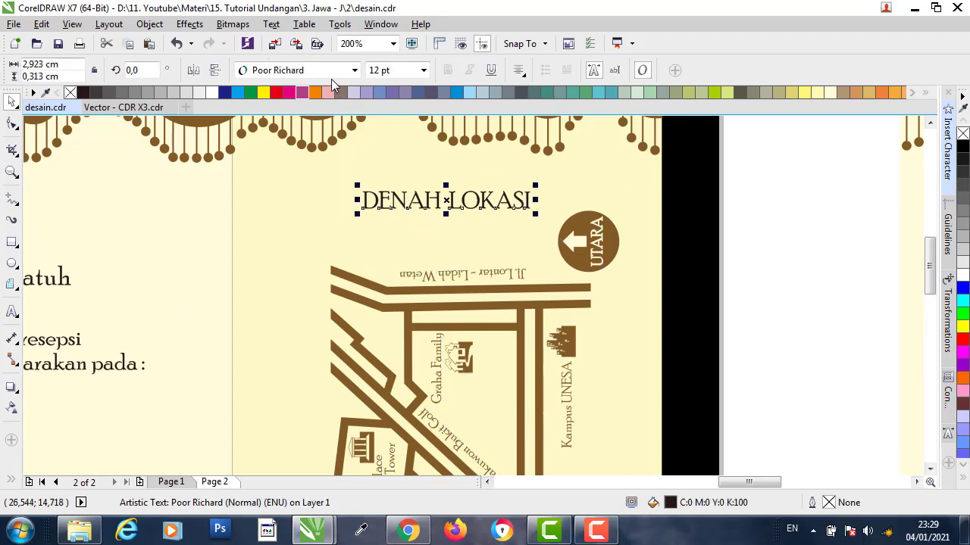
click(825, 217)
scroll(552, 221, down, 2)
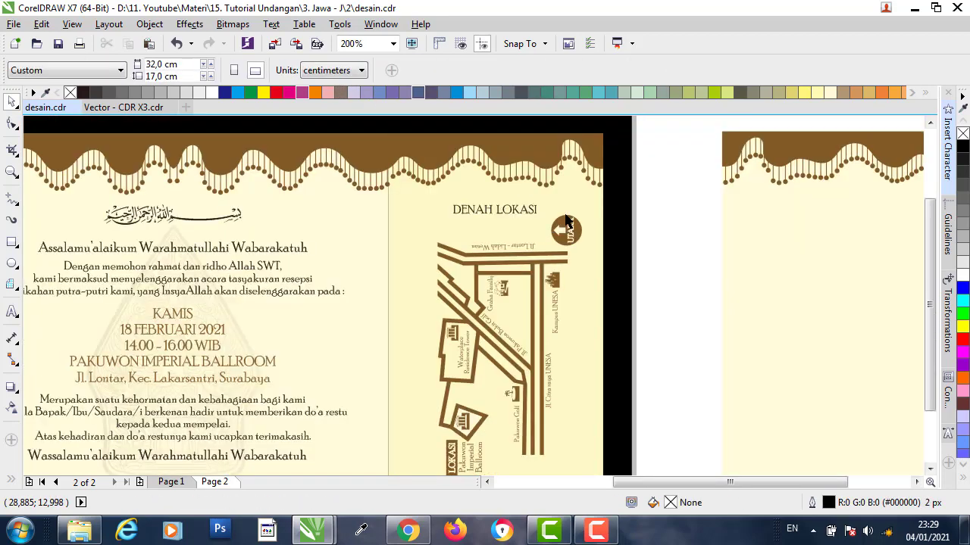
scroll(566, 221, down, 3)
scroll(550, 255, up, 2)
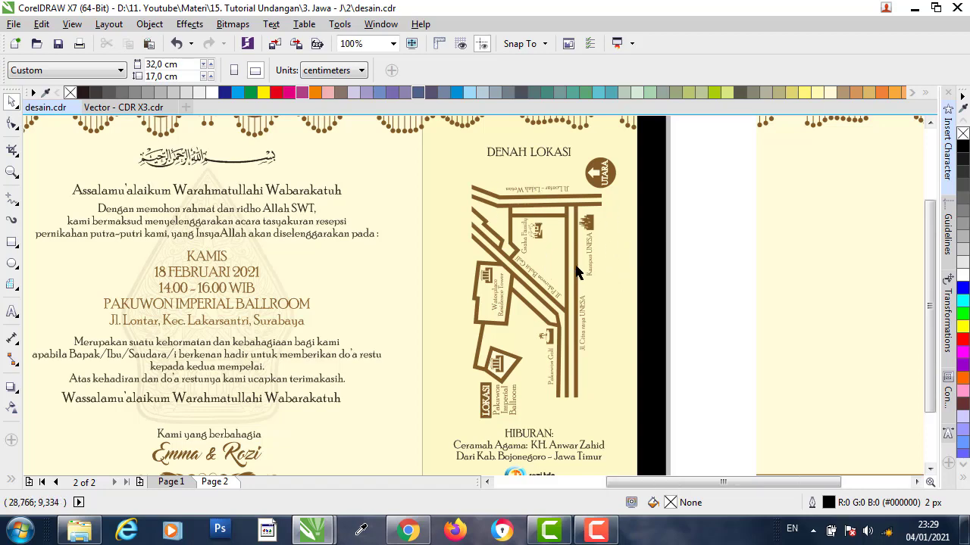
scroll(581, 365, down, 4)
scroll(580, 365, up, 6)
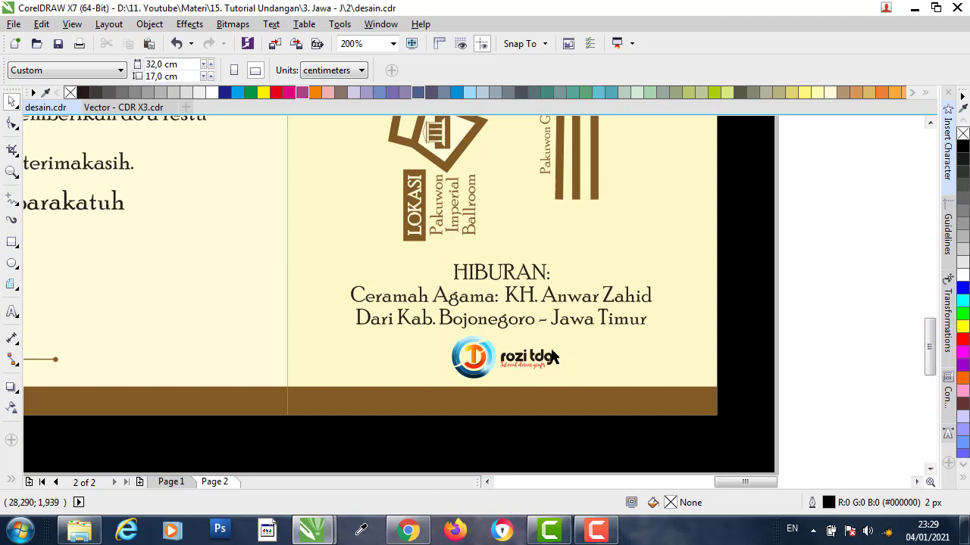
- Review the HIBURAN and Ceramah Agama text blocks, selecting part of the Ceramah Agama line
click(506, 290)
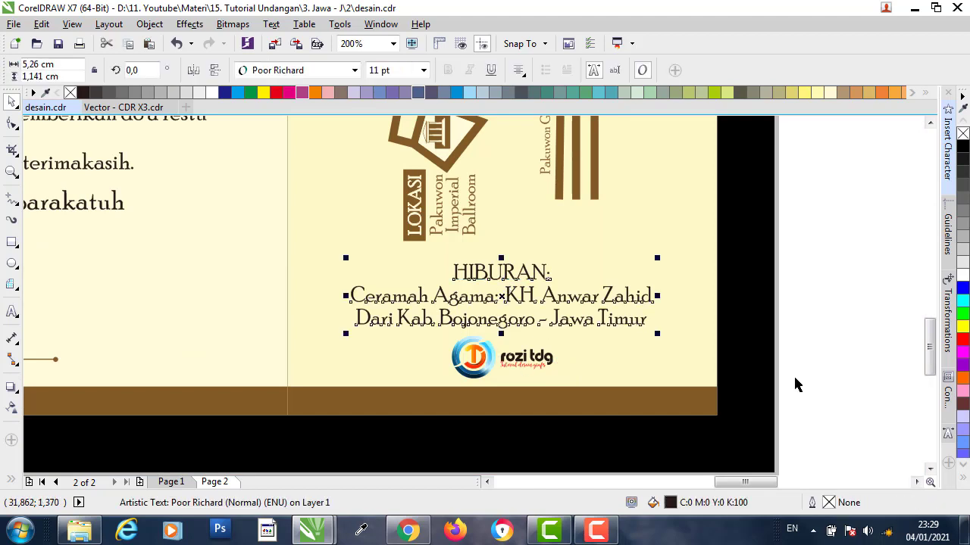
drag(816, 330, 847, 340)
click(617, 306)
double_click(618, 306)
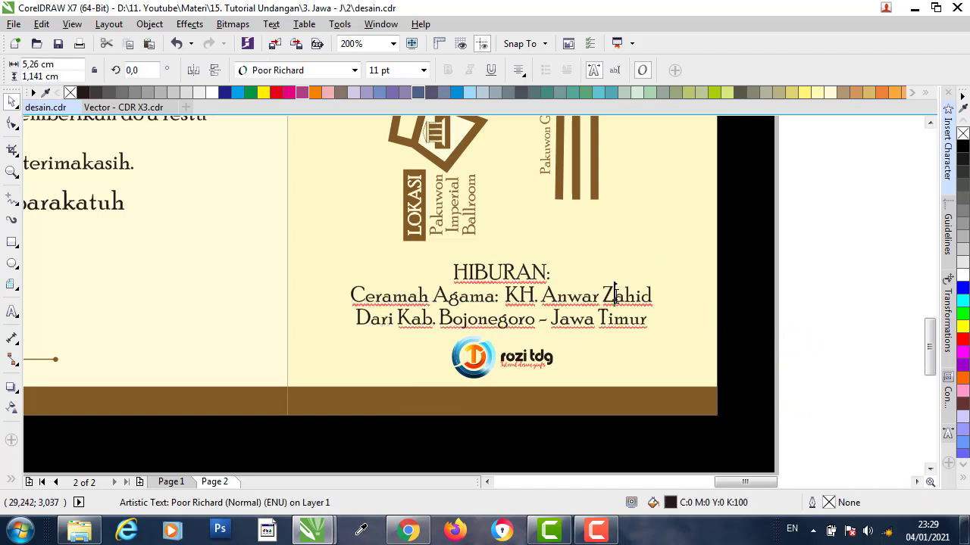
key(ctrl+Left)
key(ctrl+Left)
key(shift+End)
drag(614, 320, 501, 297)
click(491, 272)
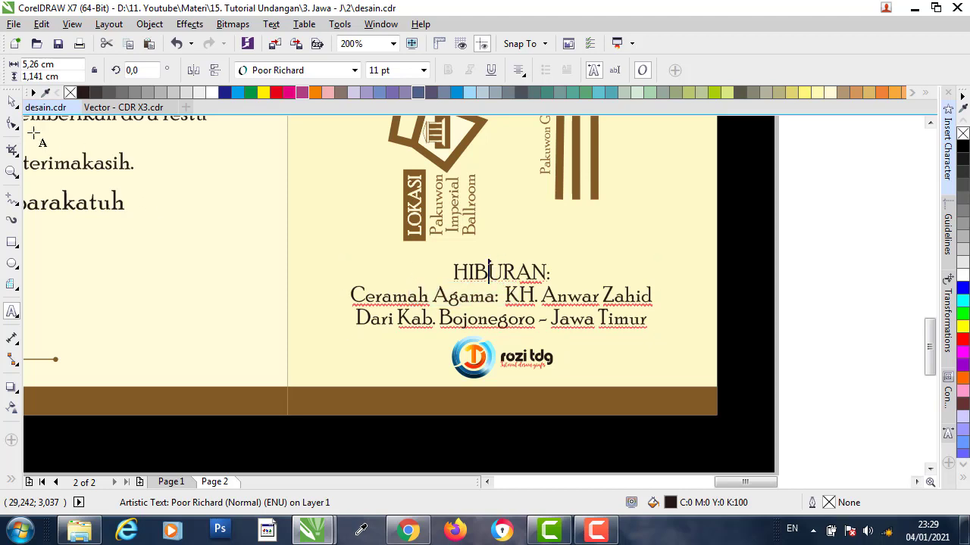
click(12, 100)
click(832, 198)
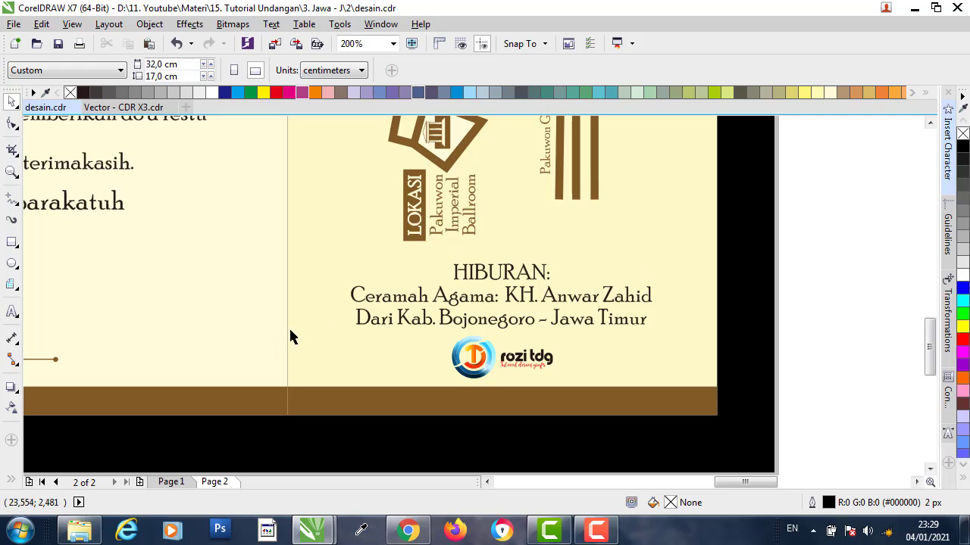
- Delete the black frame rectangle around the Page 2 invitation
scroll(294, 337, down, 2)
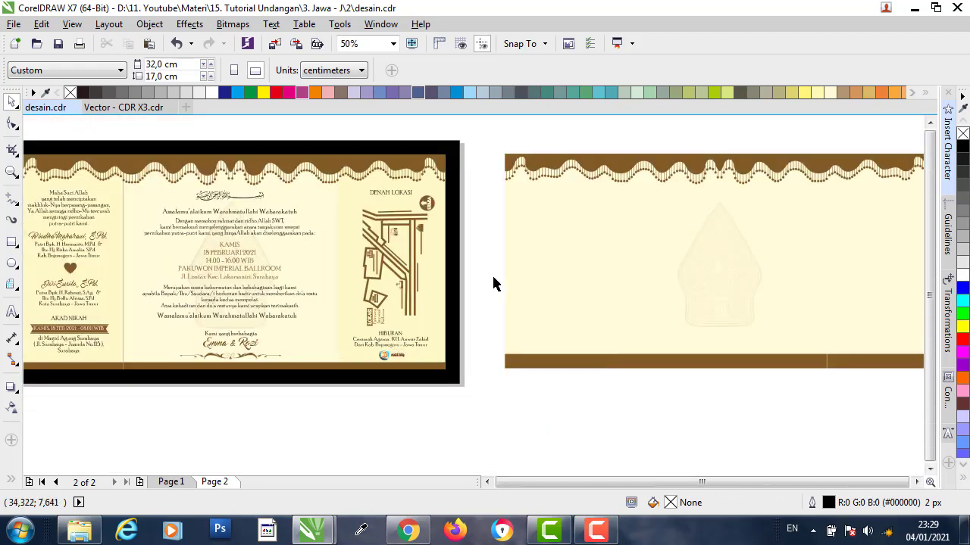
scroll(374, 253, down, 1)
scroll(320, 238, up, 1)
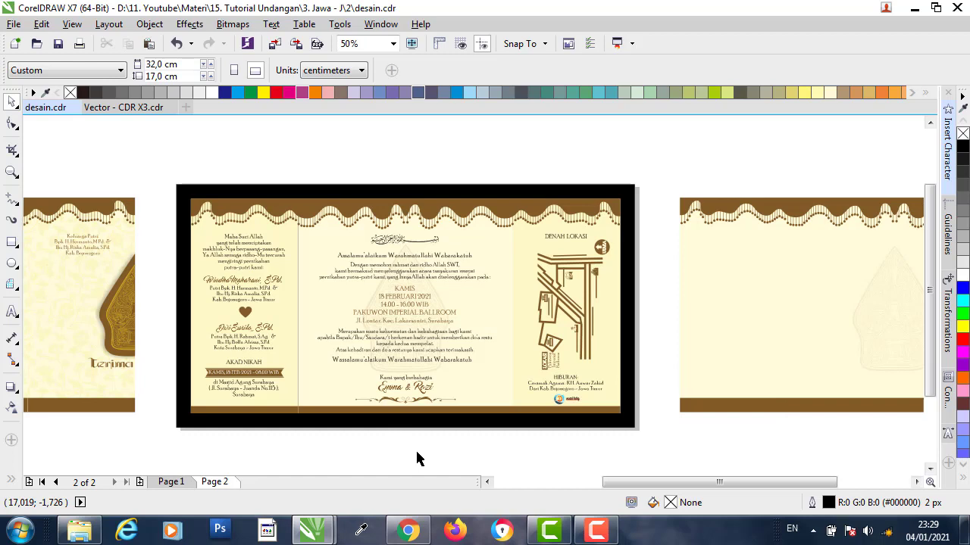
click(173, 485)
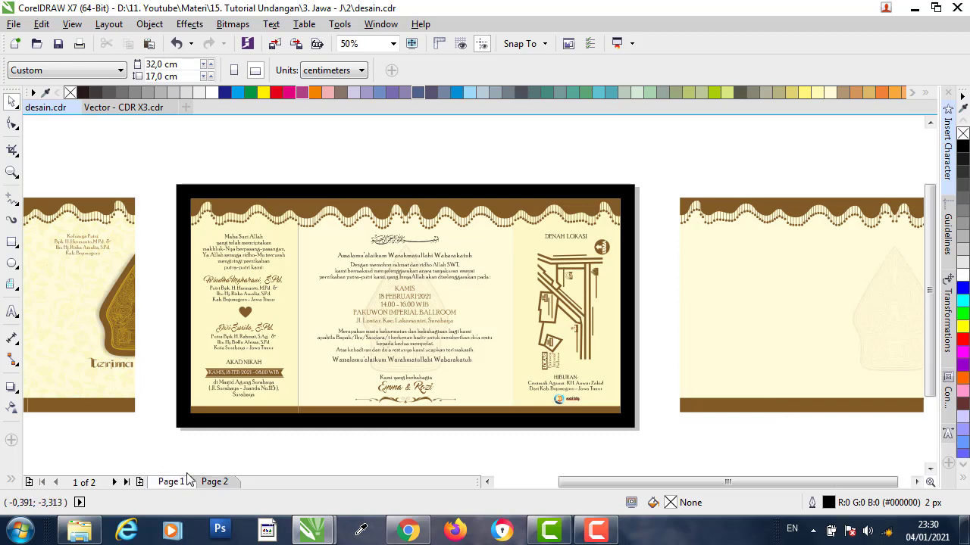
click(212, 484)
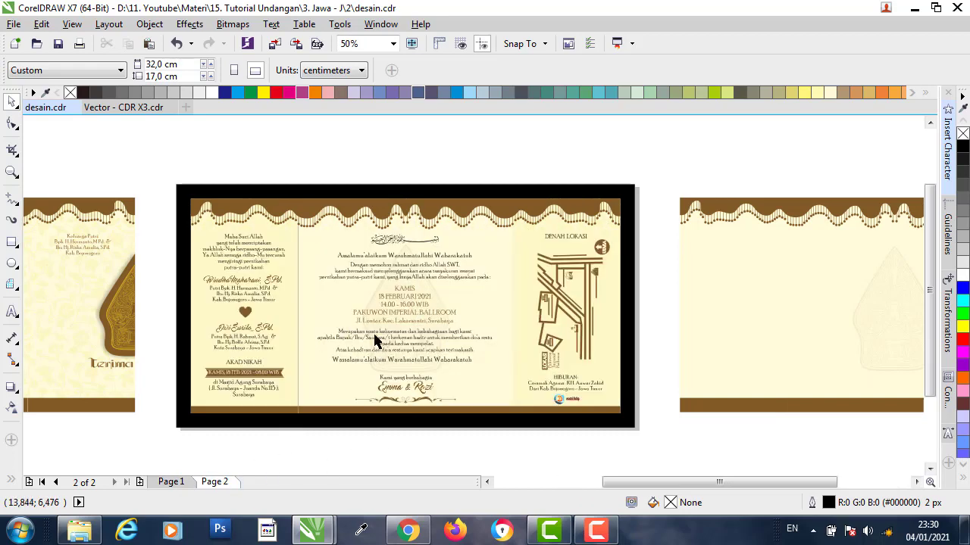
click(335, 197)
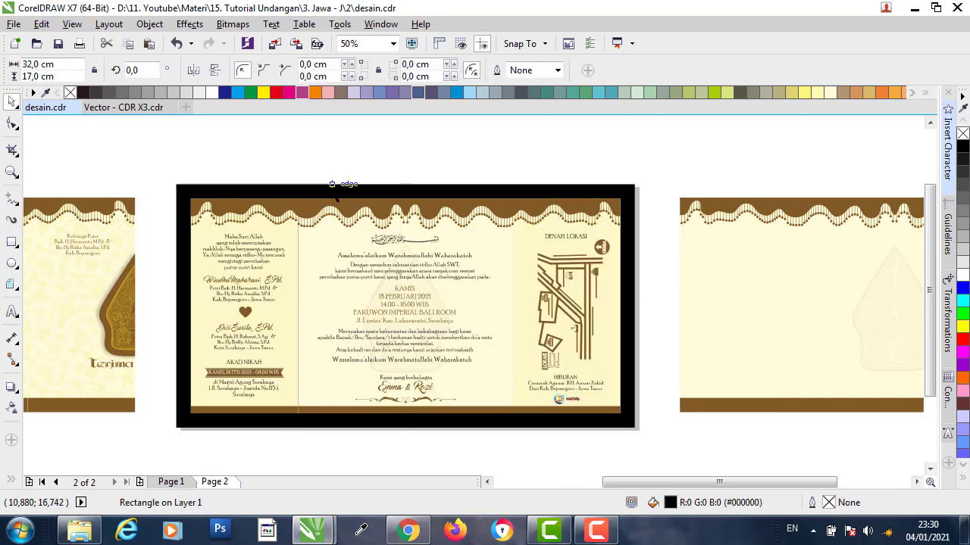
key(Delete)
- Group all 31 objects on the invitation page into one group
drag(158, 153, 640, 458)
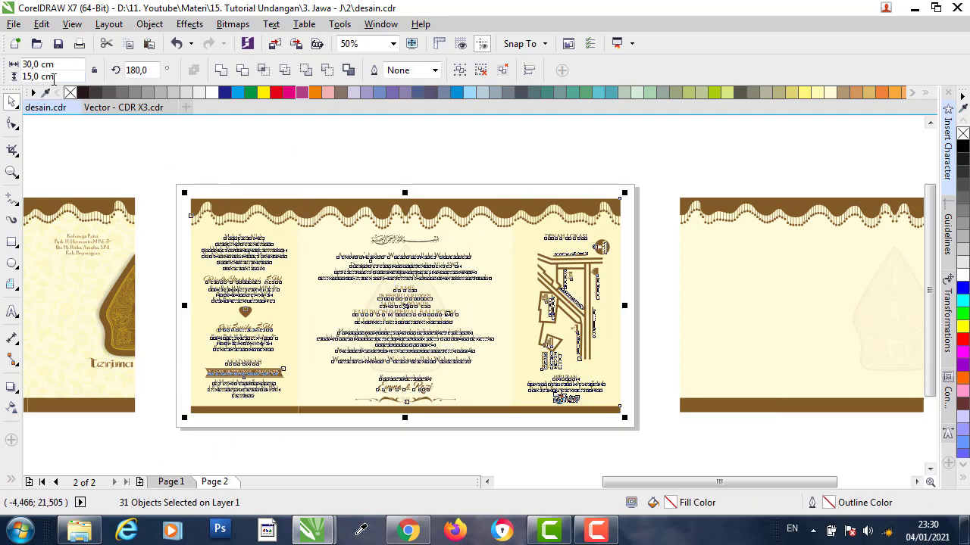
click(311, 157)
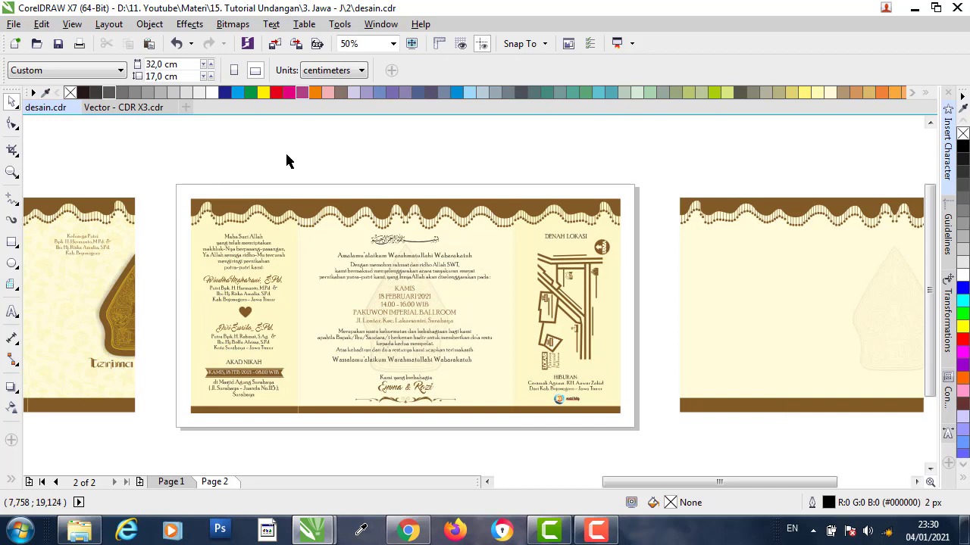
drag(286, 155, 515, 441)
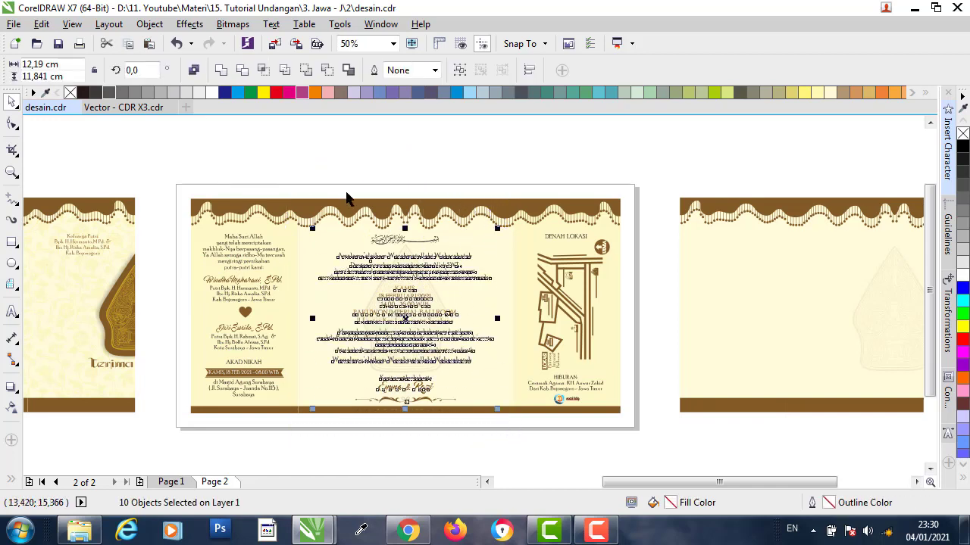
click(314, 155)
click(290, 182)
click(269, 144)
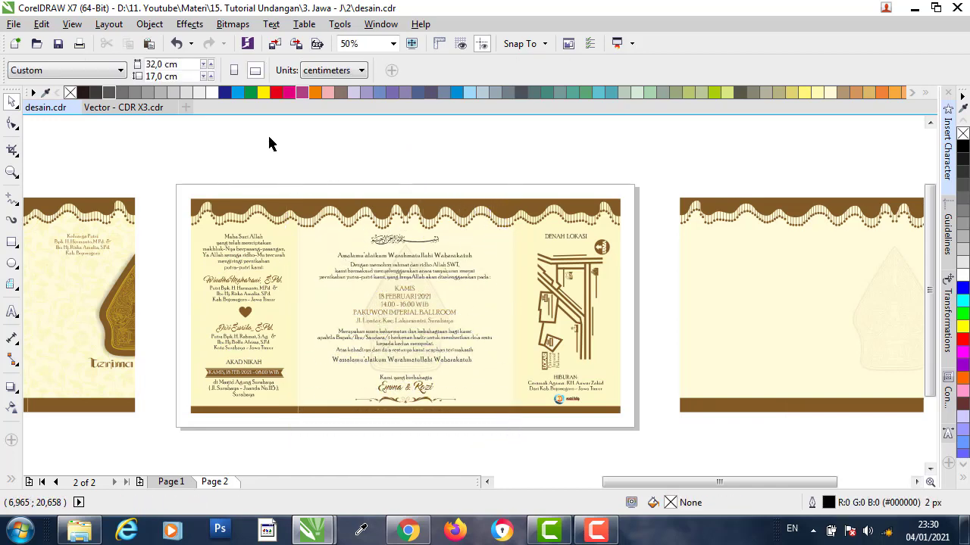
drag(177, 148, 641, 447)
click(460, 70)
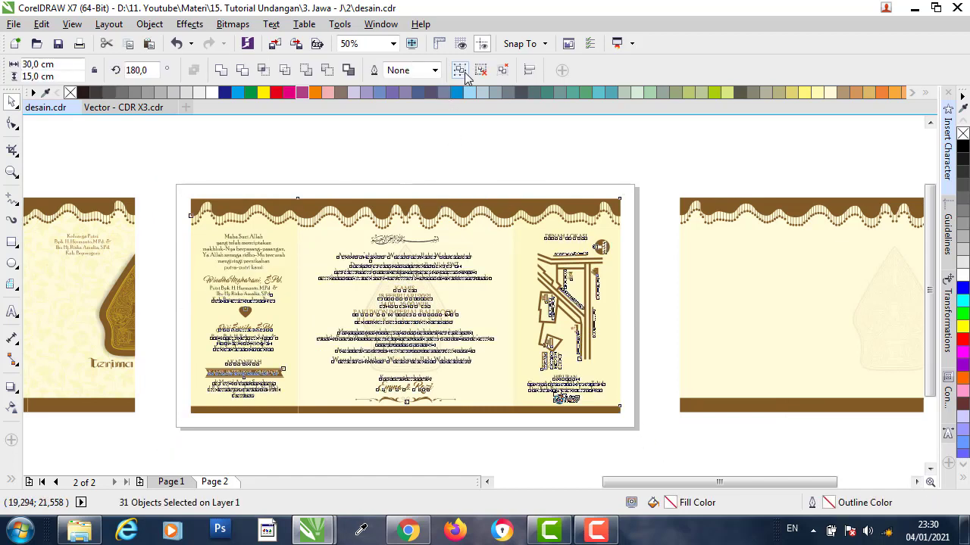
click(447, 154)
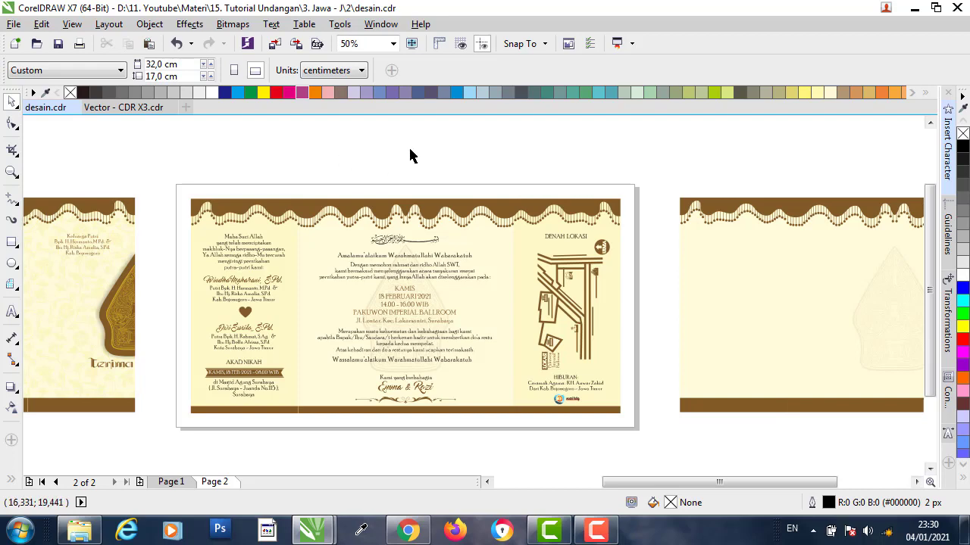
- Set the print printer to EPSON L110 Series and show its Preferences
key(ctrl+p)
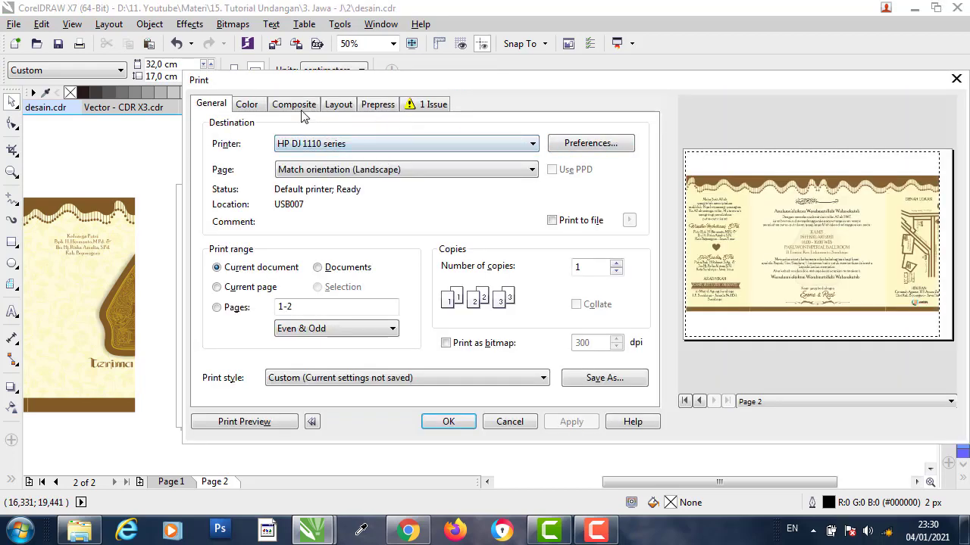
click(443, 149)
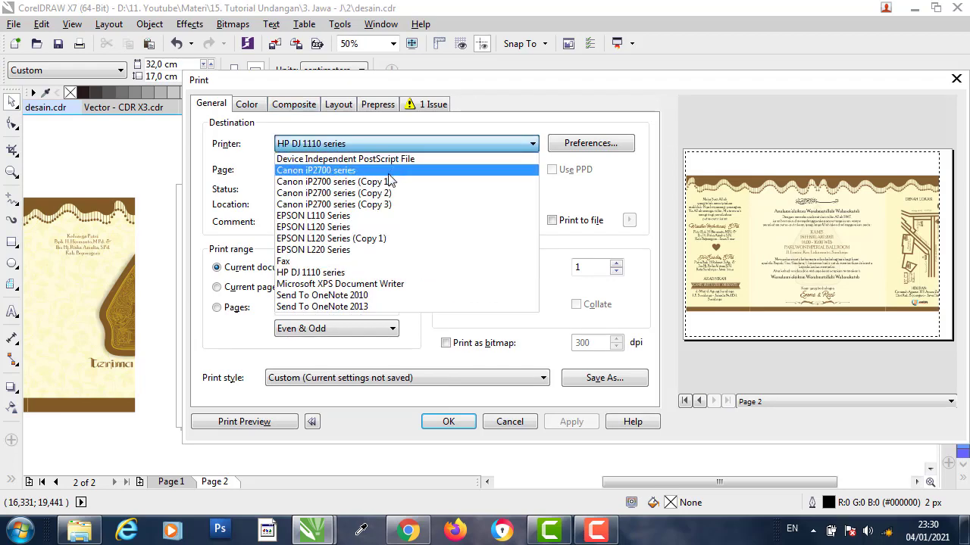
click(313, 216)
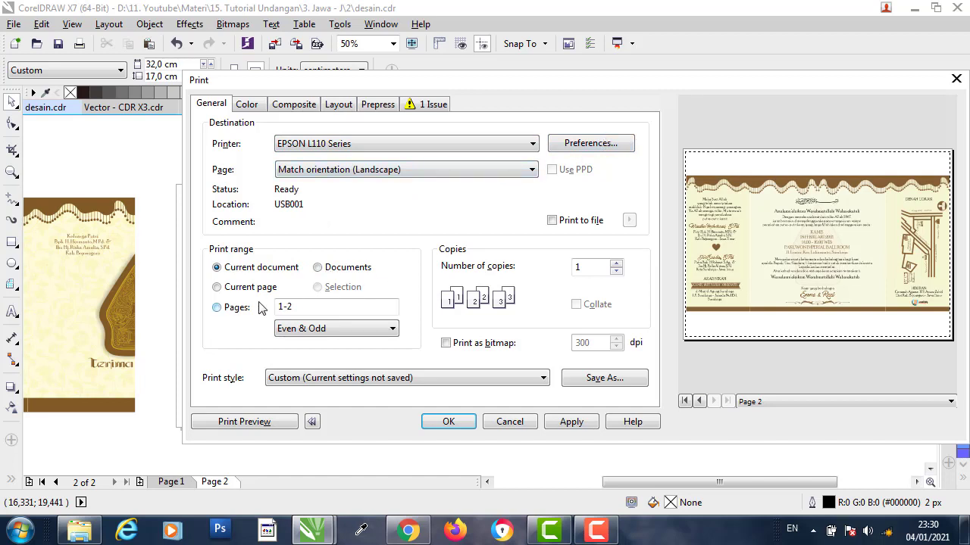
click(597, 148)
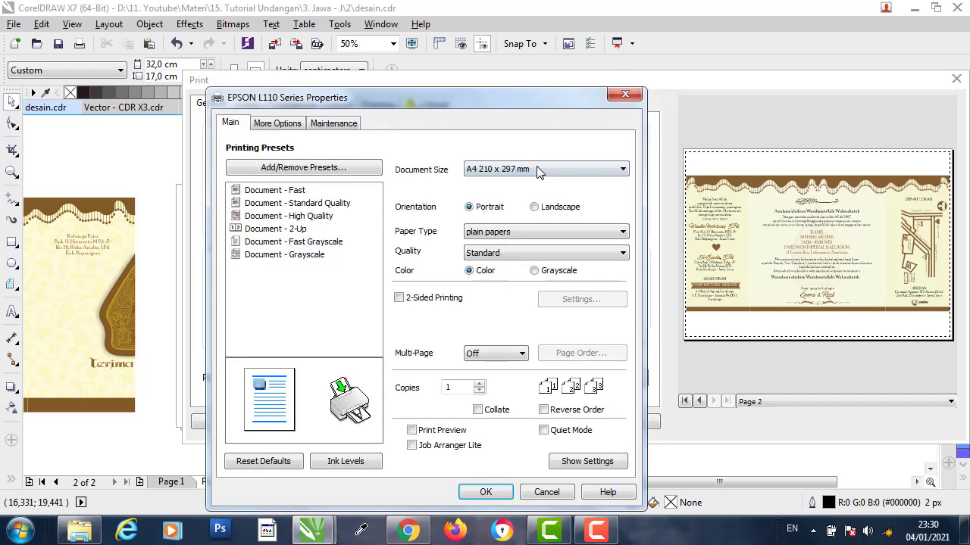
- Set the EPSON paper size to F4 with Standard quality and apply it
click(536, 171)
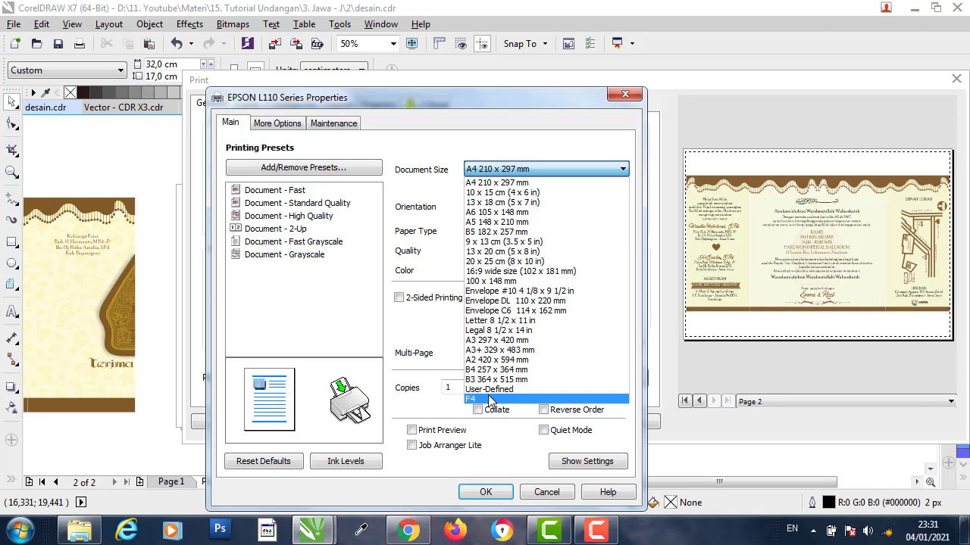
click(490, 399)
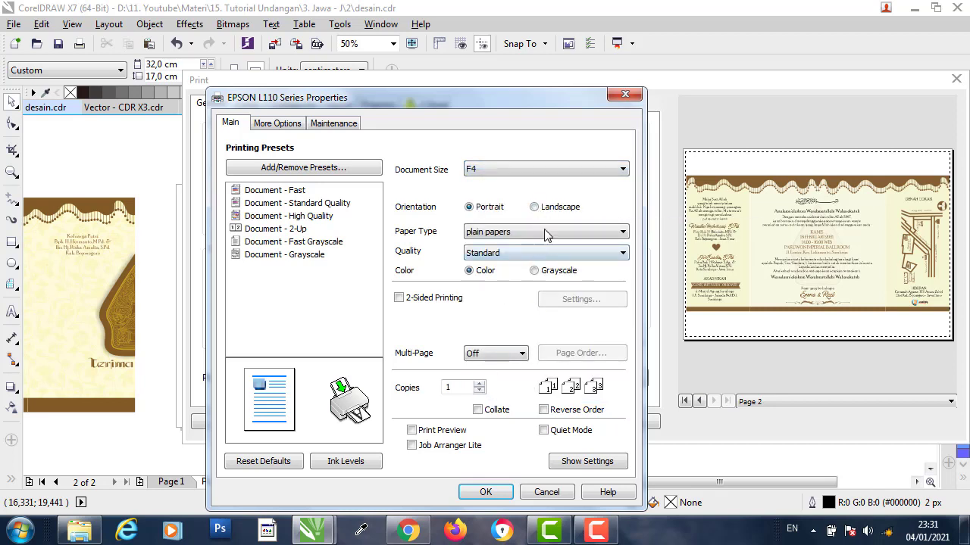
click(534, 208)
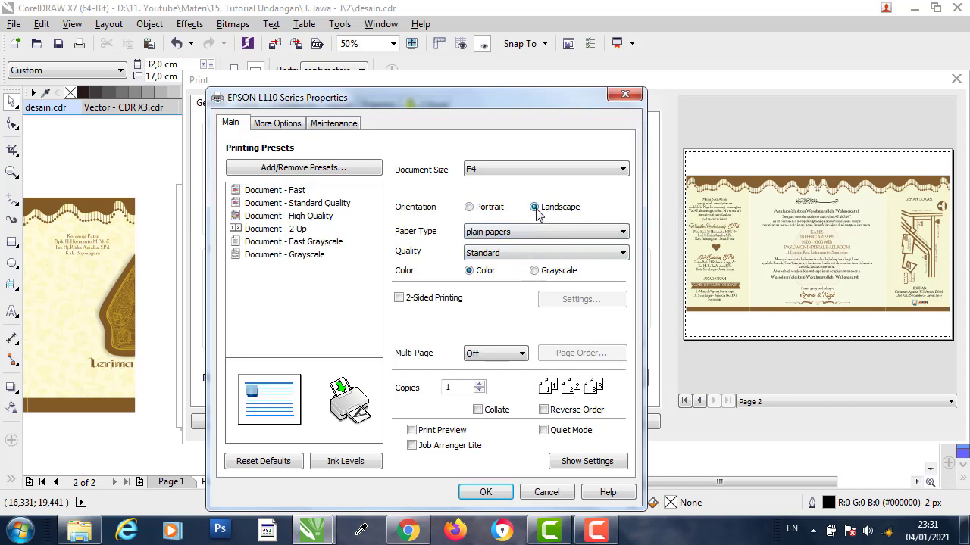
click(469, 207)
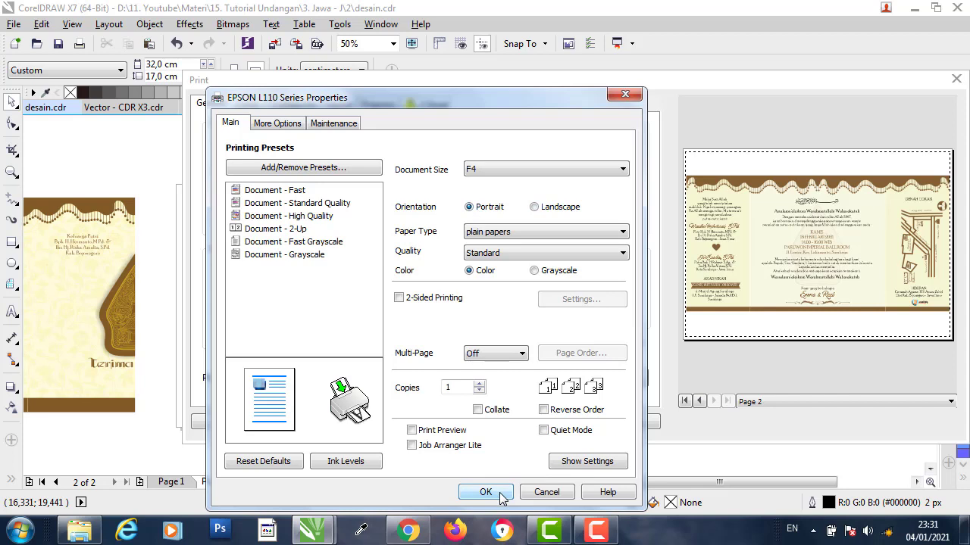
click(559, 255)
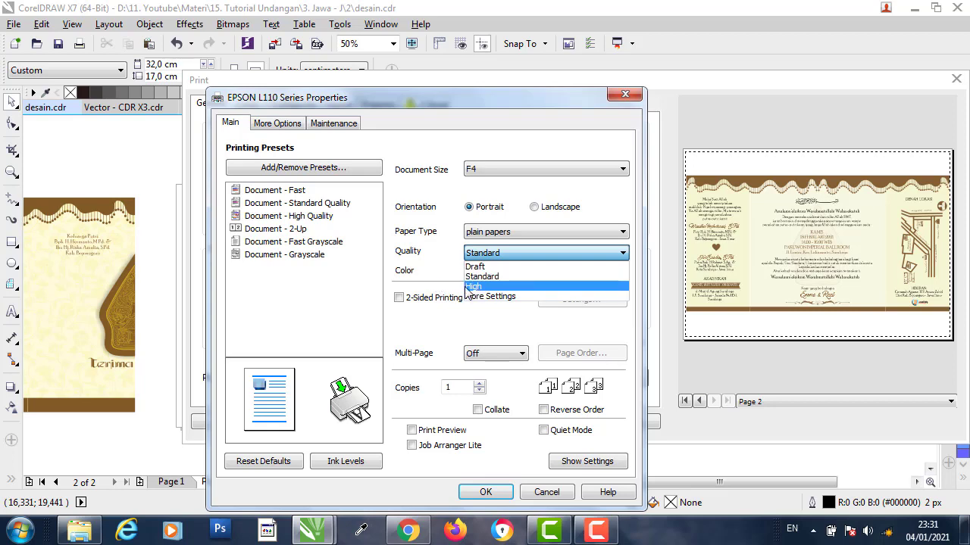
click(424, 289)
click(485, 493)
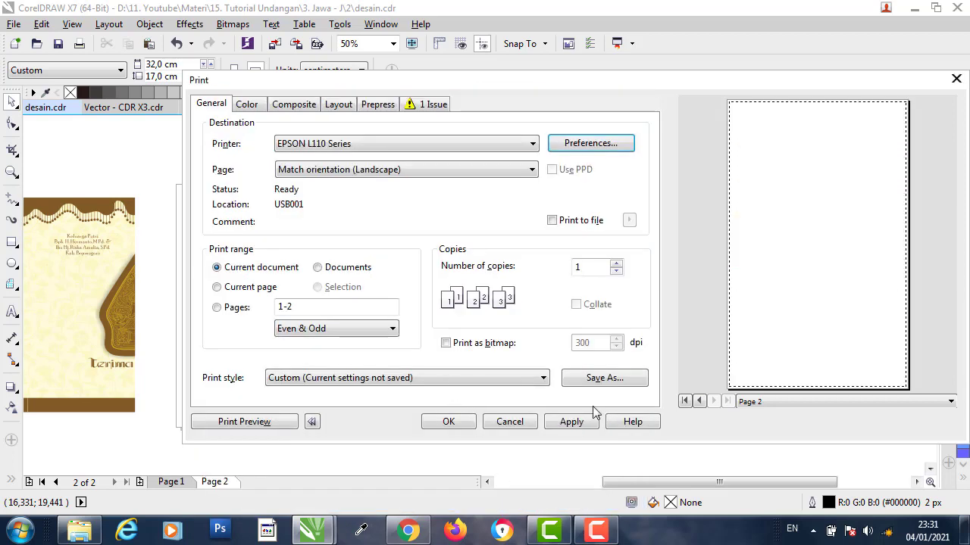
click(582, 423)
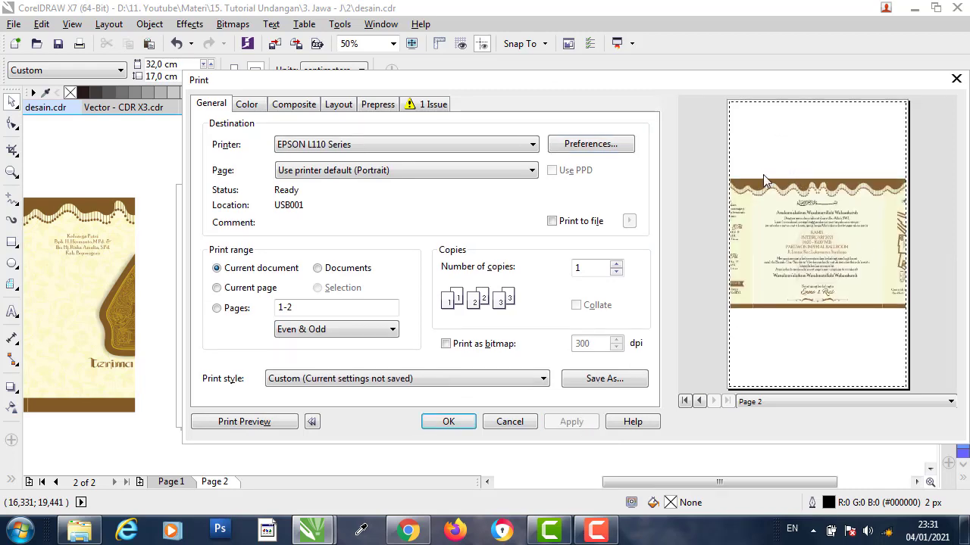
- Switch the EPSON paper orientation to landscape and apply it
click(604, 145)
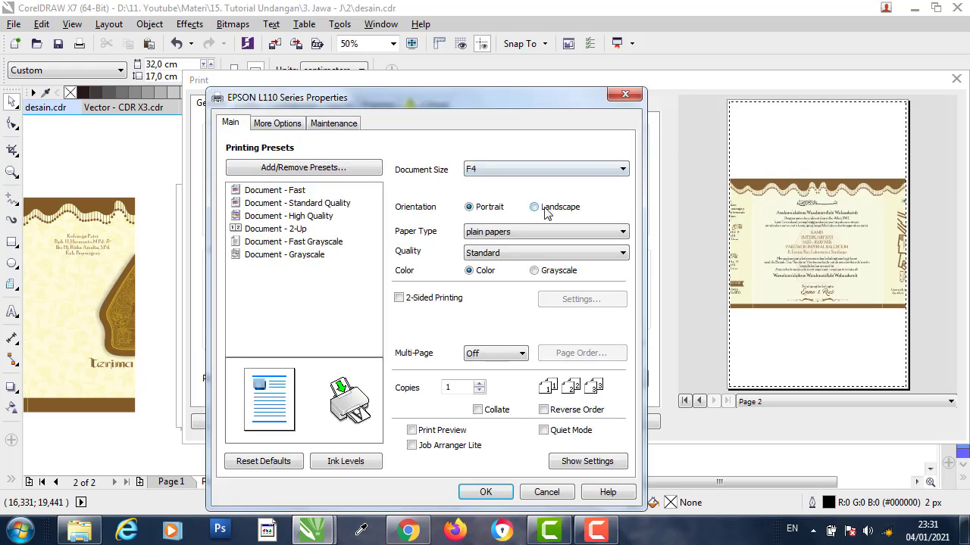
click(534, 207)
click(486, 493)
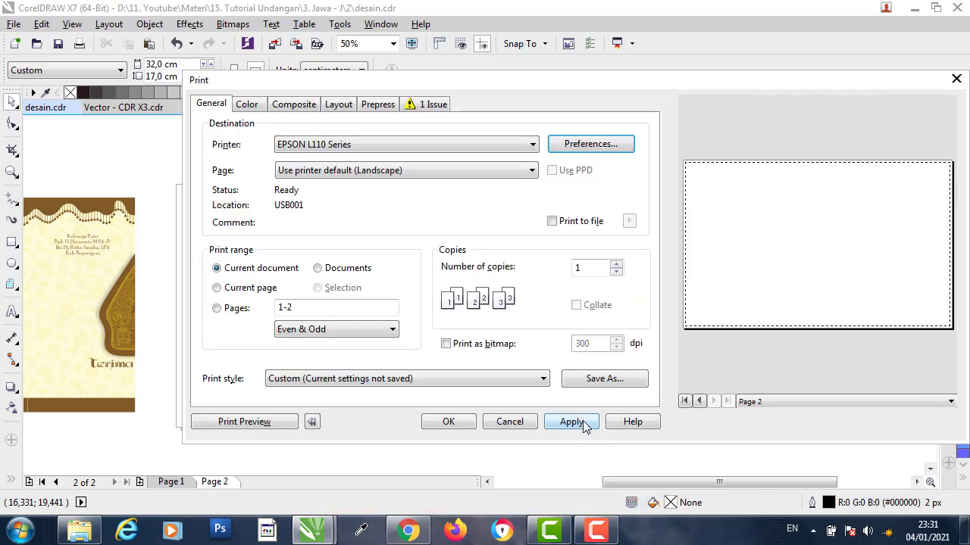
click(587, 422)
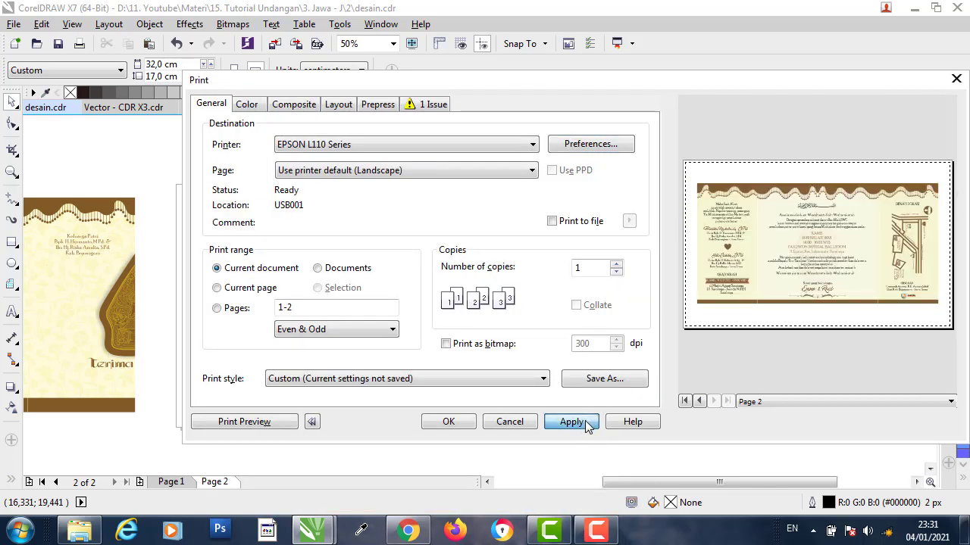
- Print only page 2, apply, and close the print window
click(235, 312)
click(250, 312)
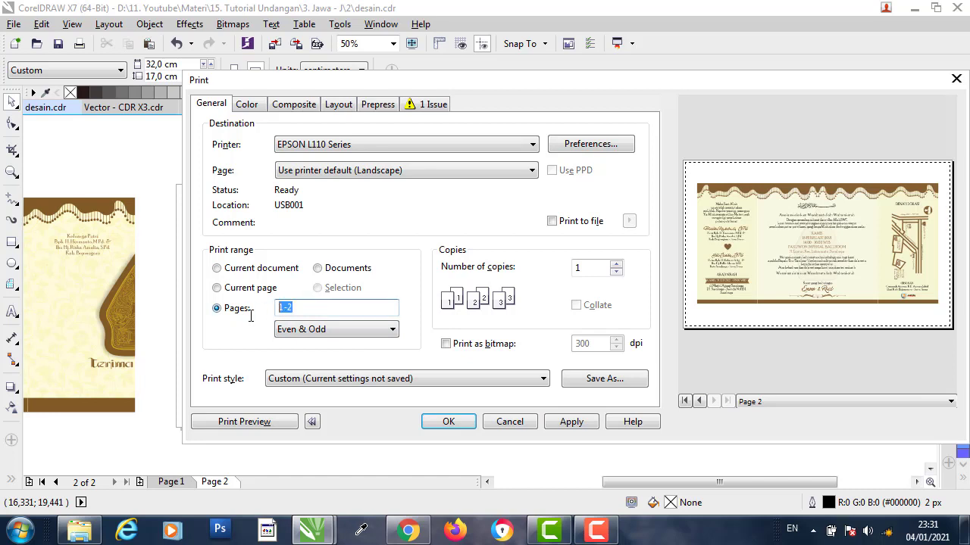
text(2)
click(576, 424)
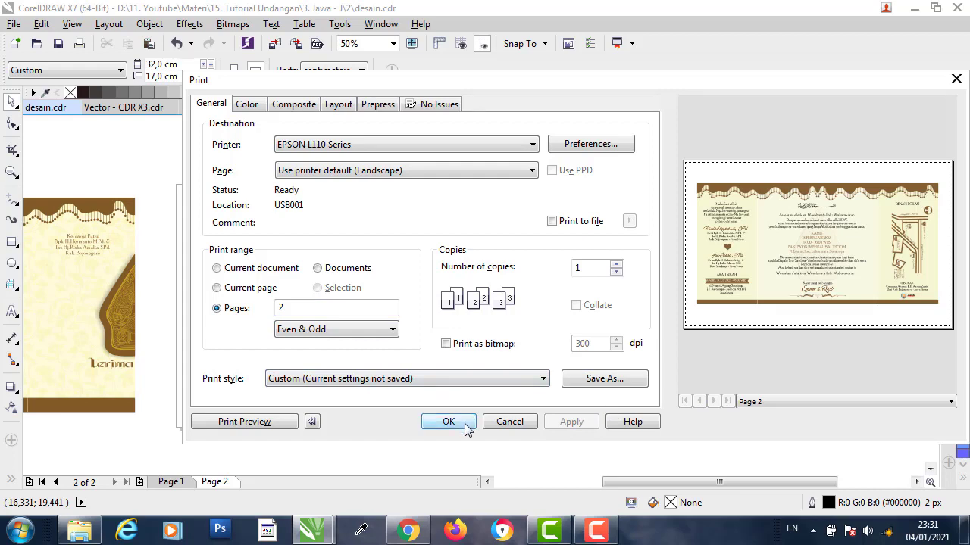
click(956, 79)
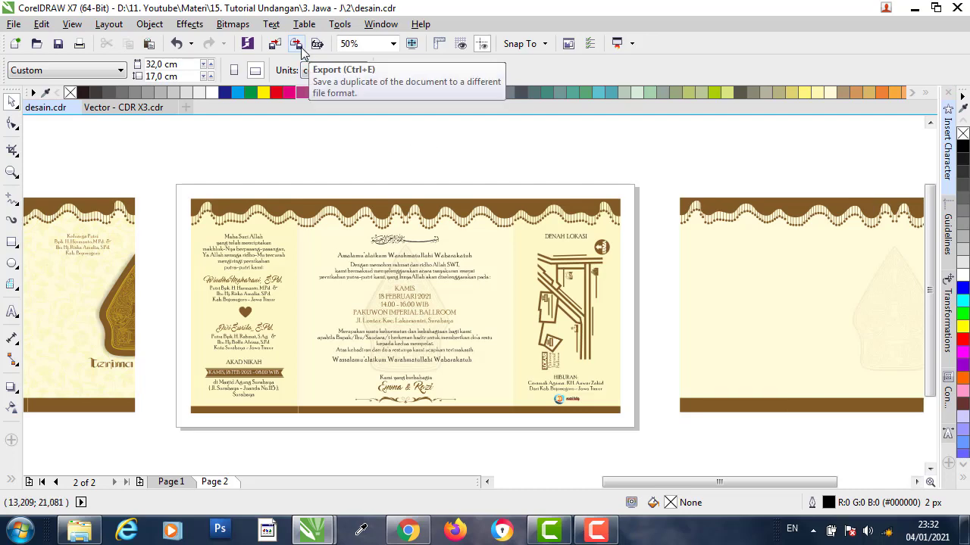
- Export the design to the Desktop as 'zzz' in JPG - JPEG Bitmaps format
click(14, 23)
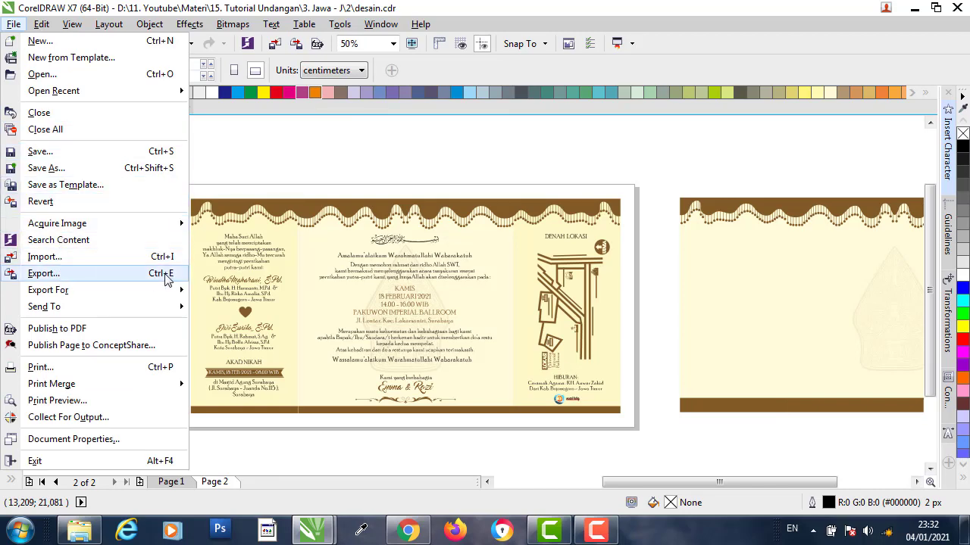
click(115, 280)
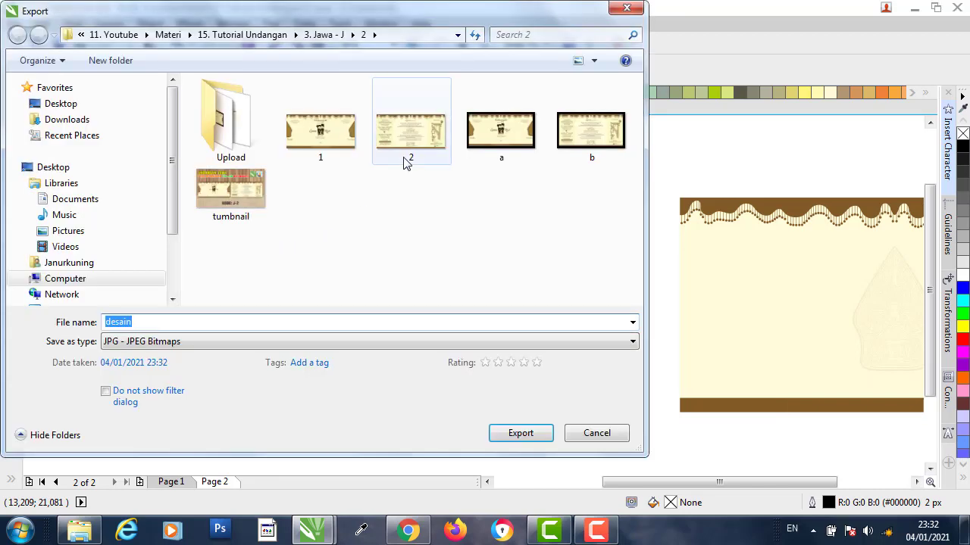
click(89, 106)
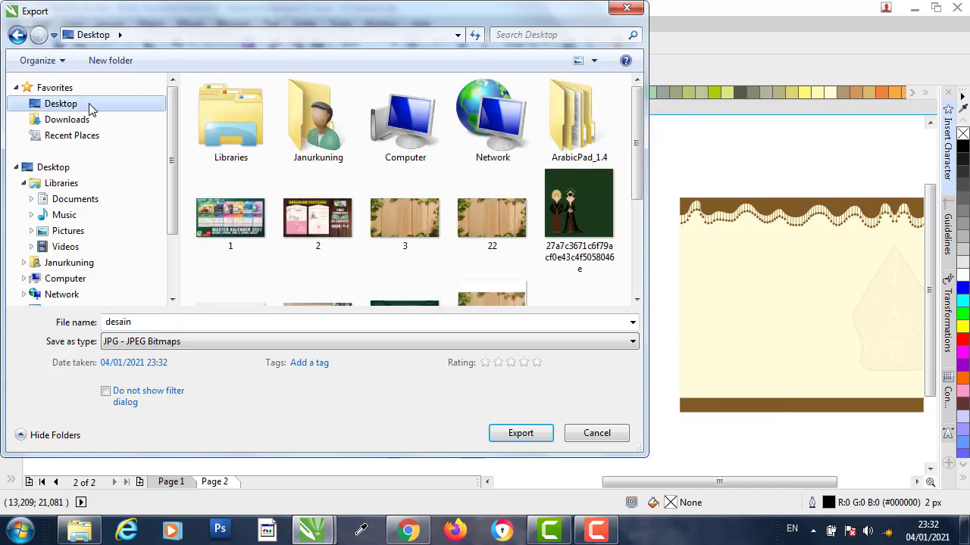
double_click(157, 324)
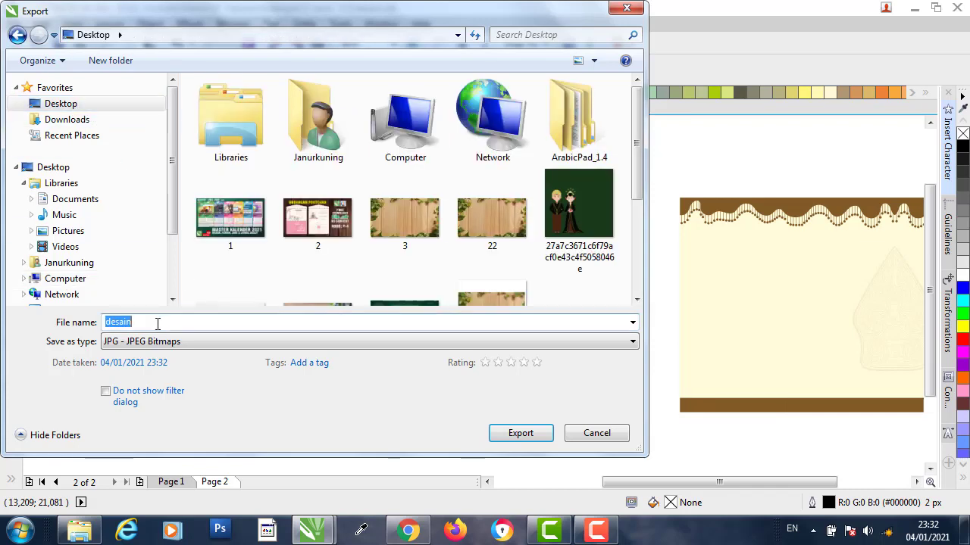
text(zzz)
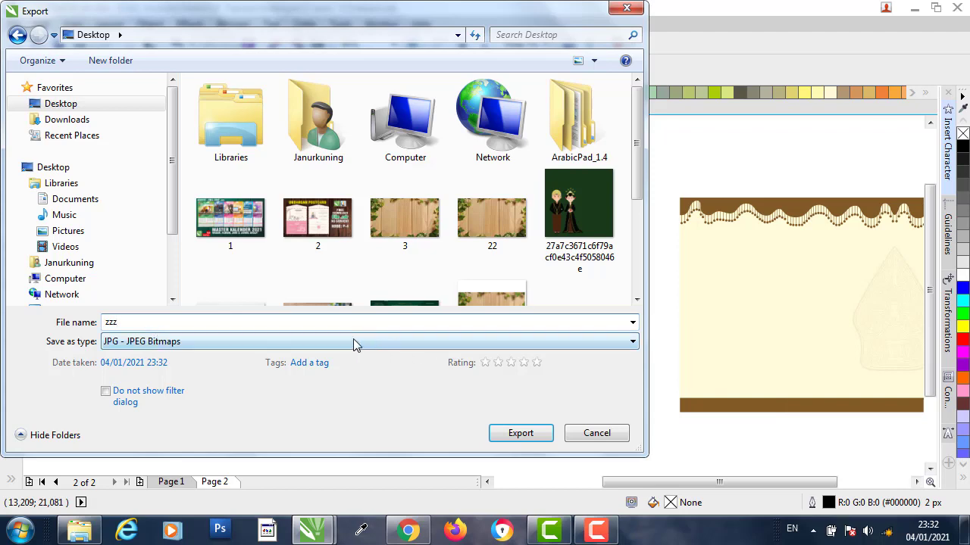
click(170, 341)
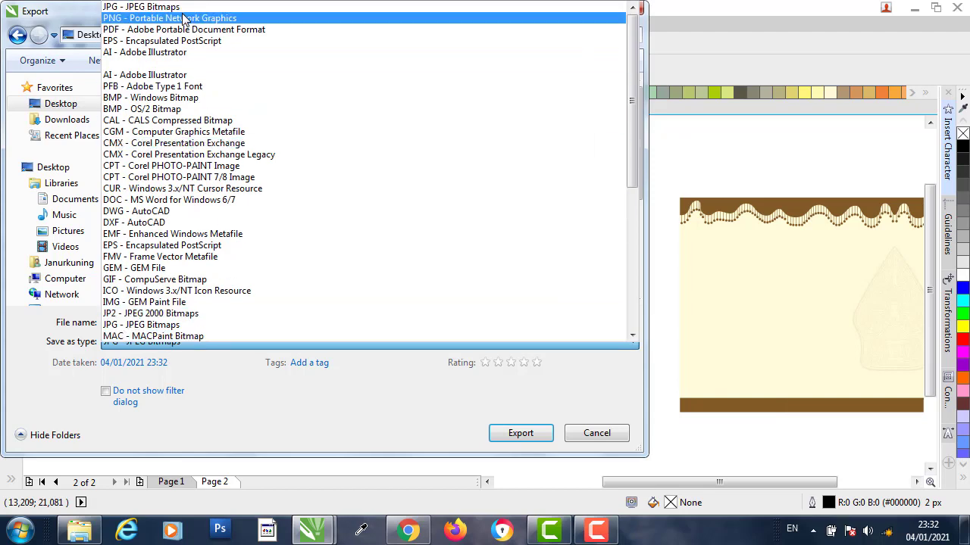
click(141, 6)
click(523, 433)
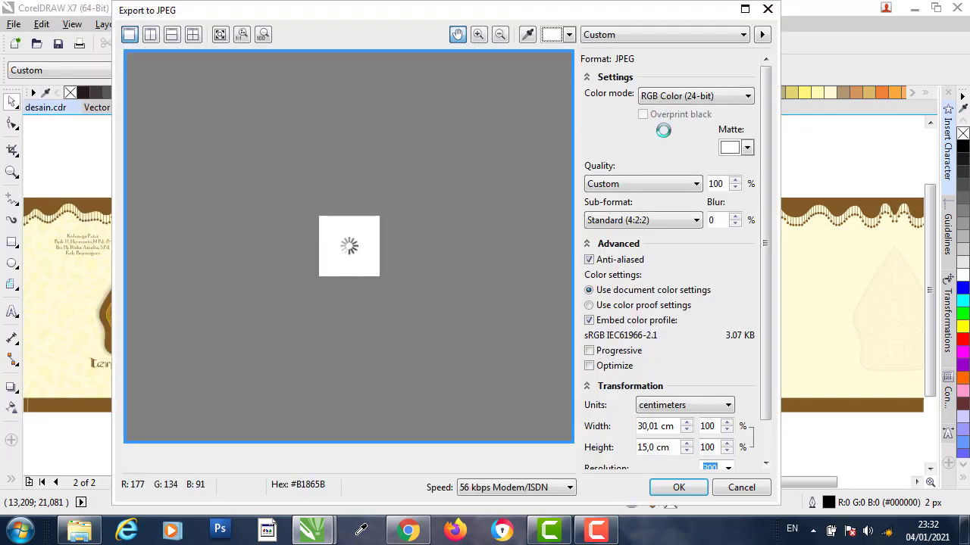
- Export zzz as CMYK Color (32-bit) JPEG at 30,01 x 15,0 cm, 300 dpi
click(700, 100)
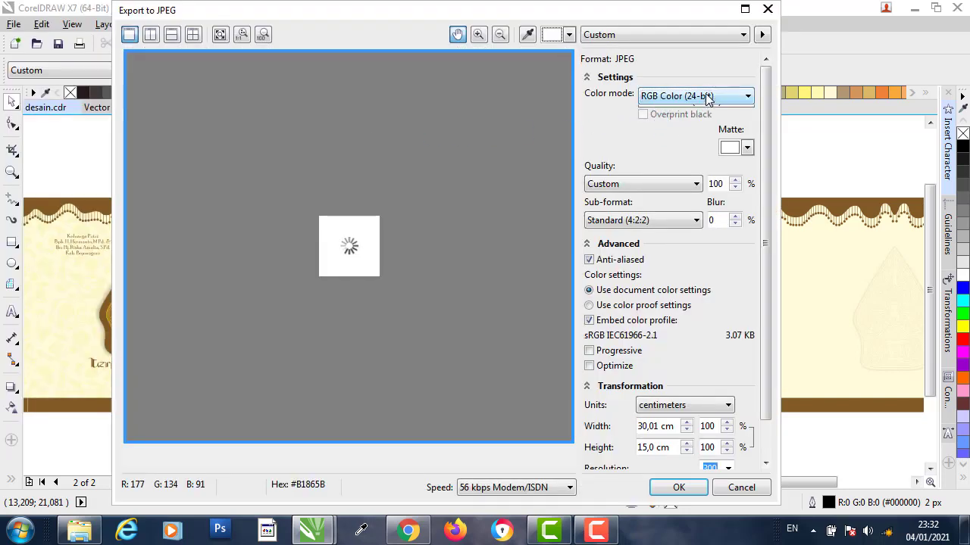
click(674, 132)
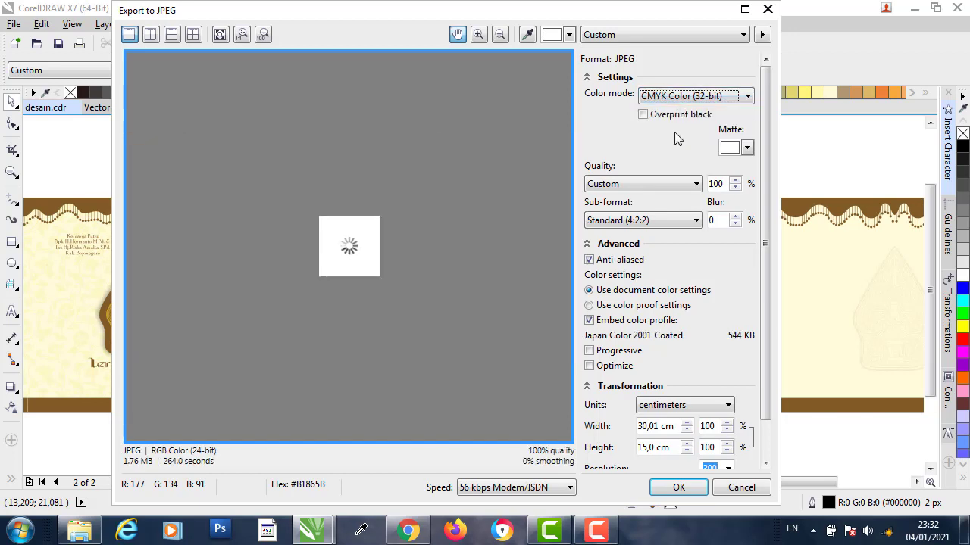
drag(769, 130, 768, 227)
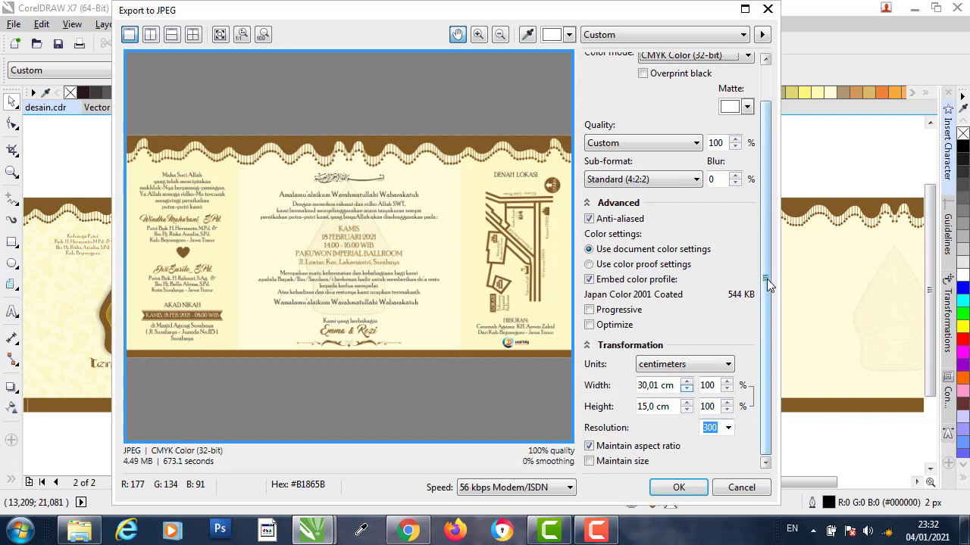
drag(767, 283, 767, 323)
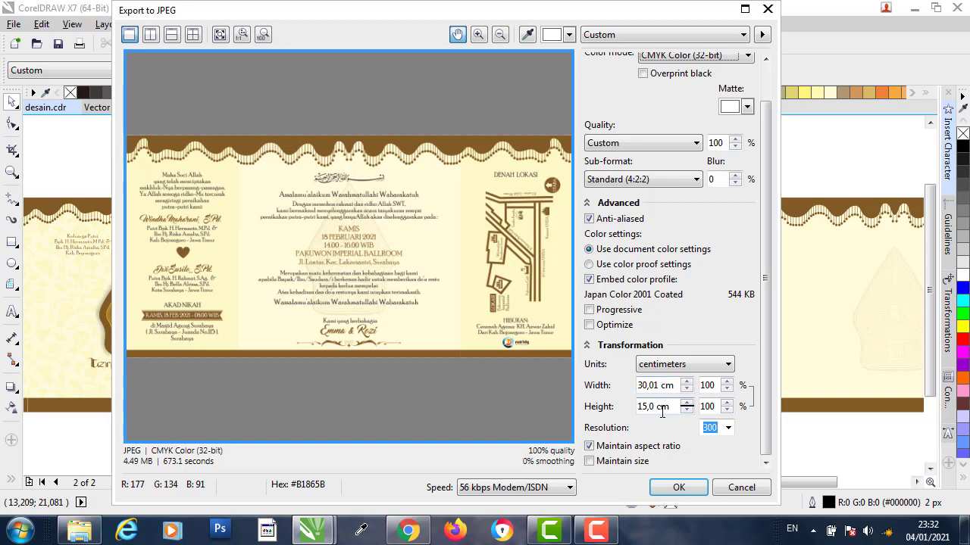
click(681, 488)
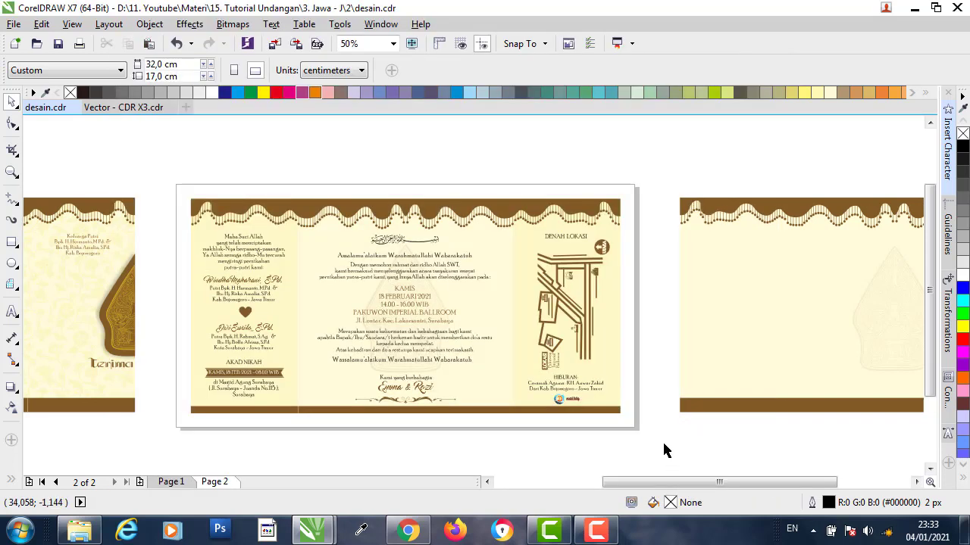
- Open zzz in Photo Viewer and zoom in on the left panel's Akad Nikah text
click(965, 531)
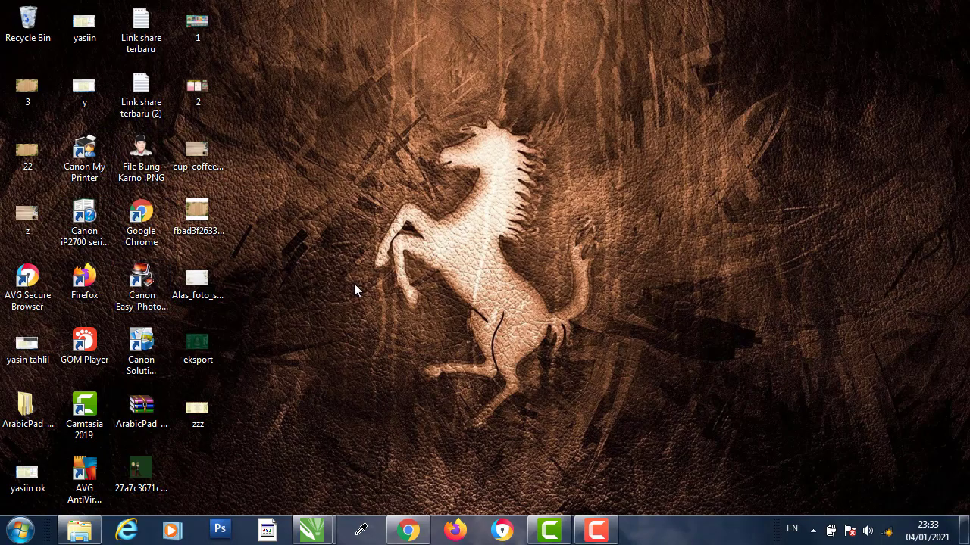
double_click(197, 410)
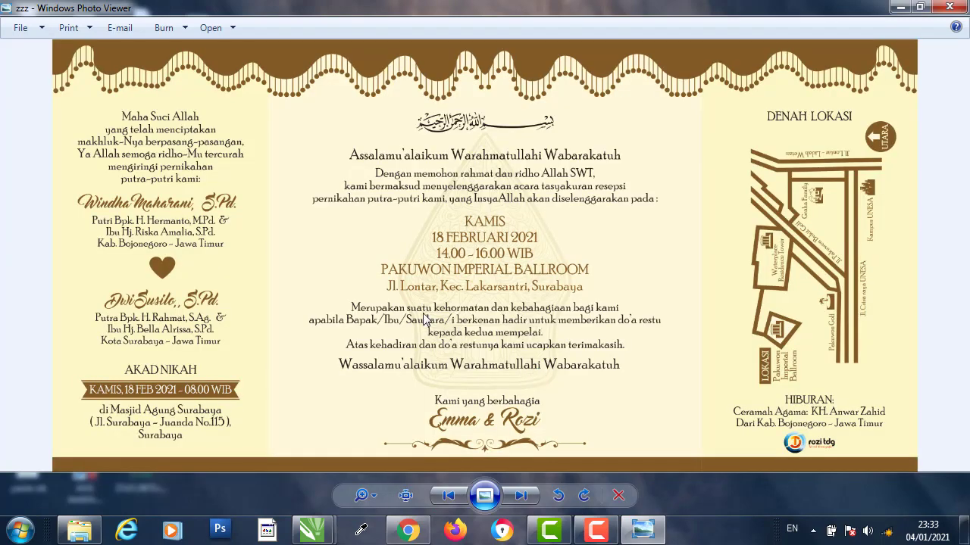
scroll(130, 122, up, 3)
scroll(127, 138, up, 1)
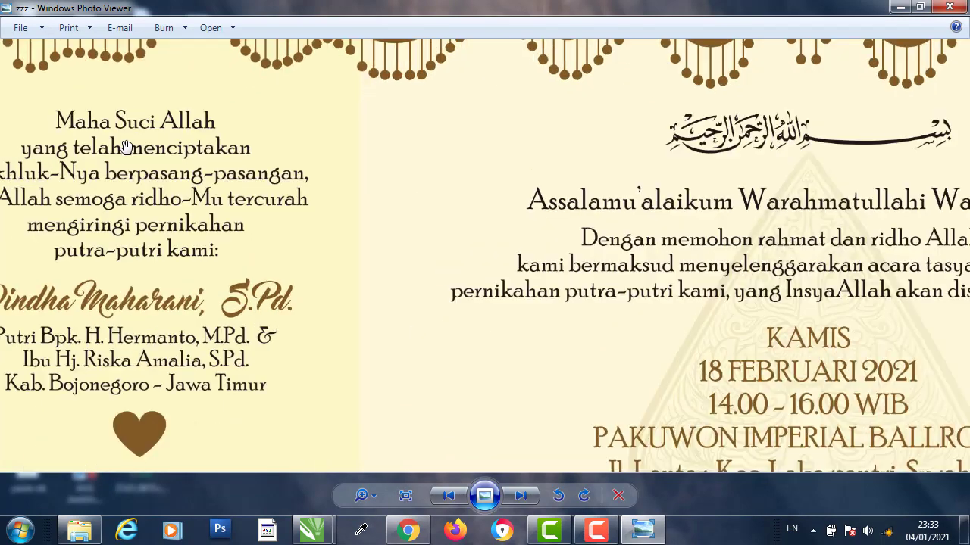
drag(181, 231, 324, 239)
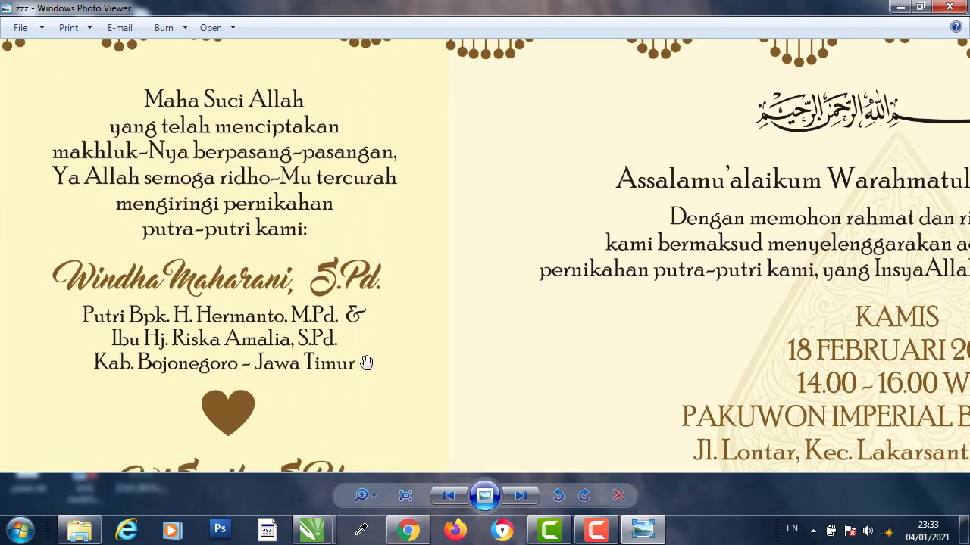
drag(366, 363, 339, 243)
drag(346, 391, 321, 267)
scroll(303, 195, down, 1)
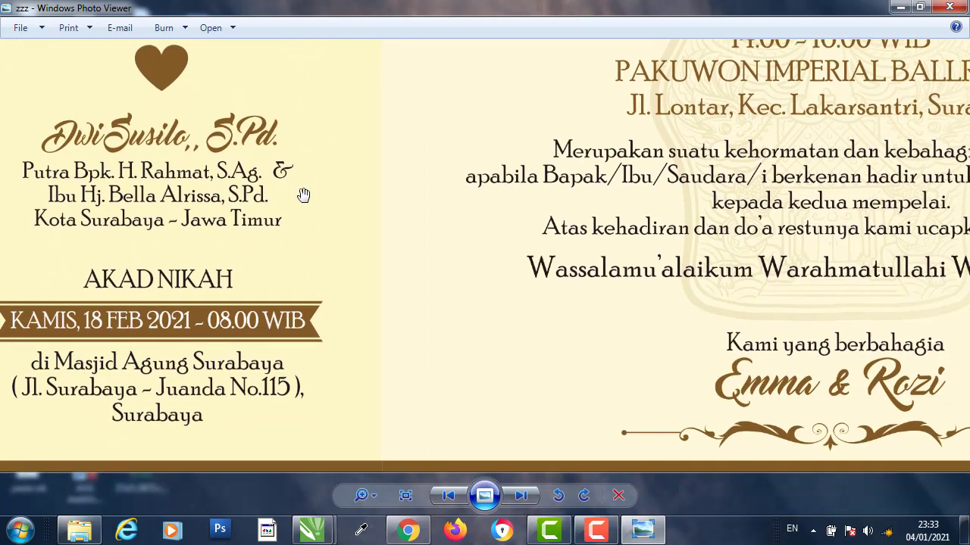
scroll(306, 237, down, 1)
- Pan across the exported image to inspect the location map
drag(866, 173, 333, 281)
scroll(355, 189, down, 3)
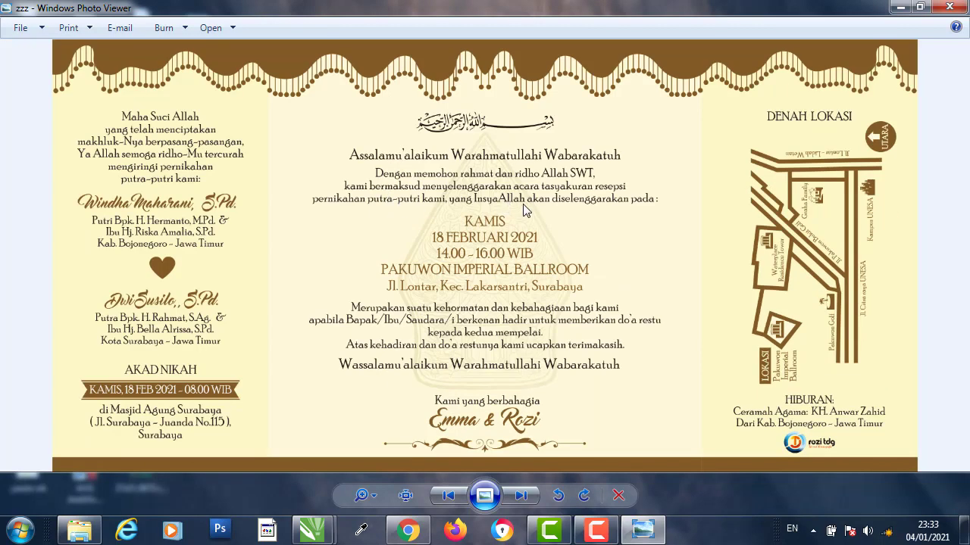
scroll(825, 270, up, 1)
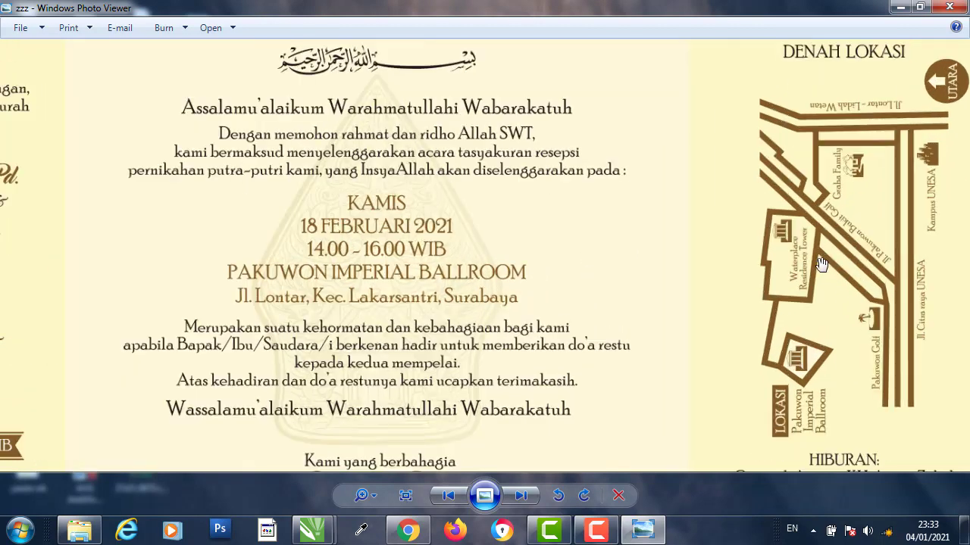
scroll(818, 266, down, 1)
scroll(818, 266, up, 1)
scroll(895, 257, up, 1)
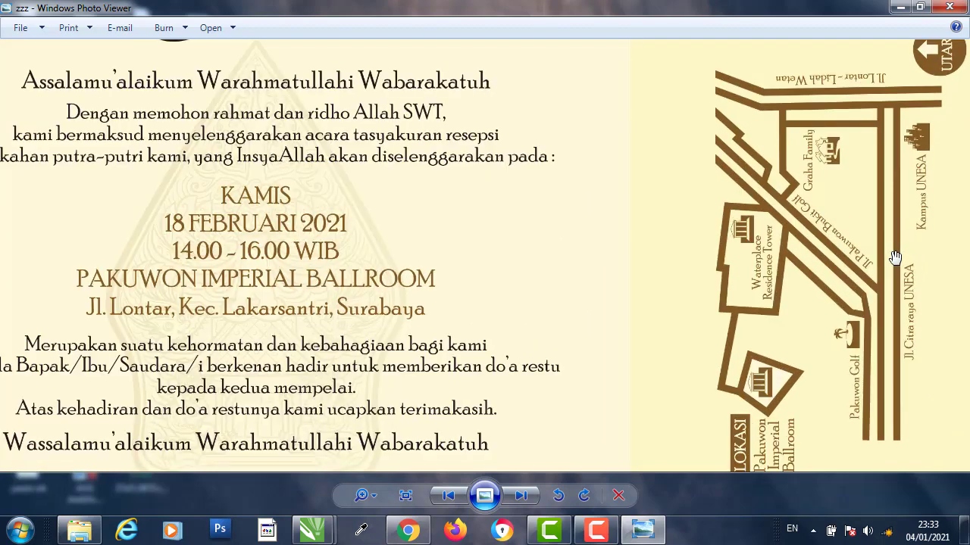
drag(874, 254, 689, 282)
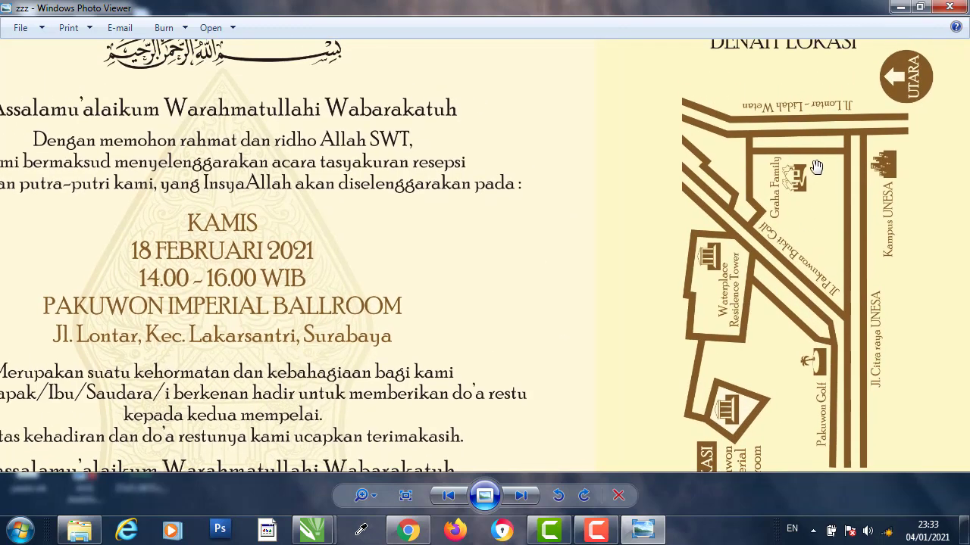
drag(812, 147, 789, 196)
scroll(788, 196, down, 1)
scroll(789, 196, down, 2)
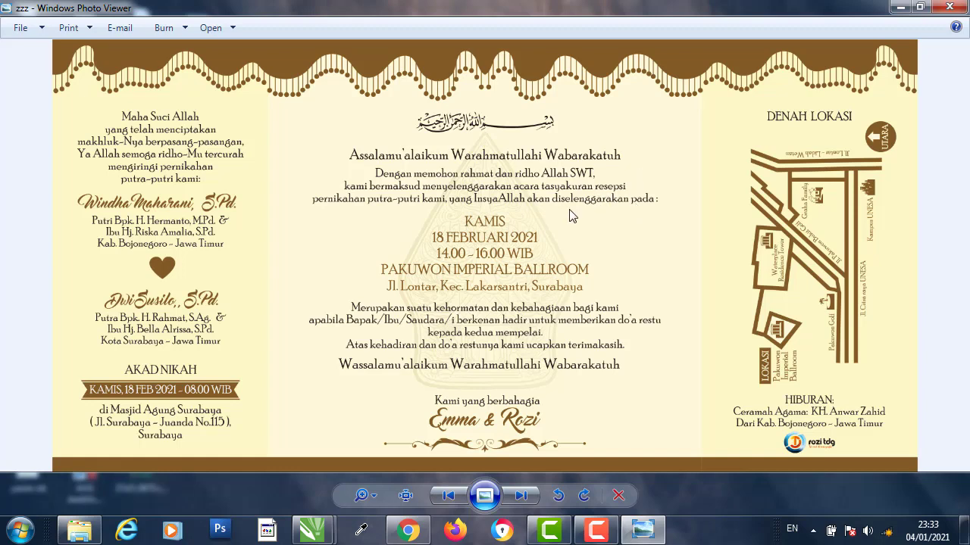
- Flip to the previous image and back to zzz, then close Photo Viewer
click(447, 496)
click(523, 494)
click(952, 9)
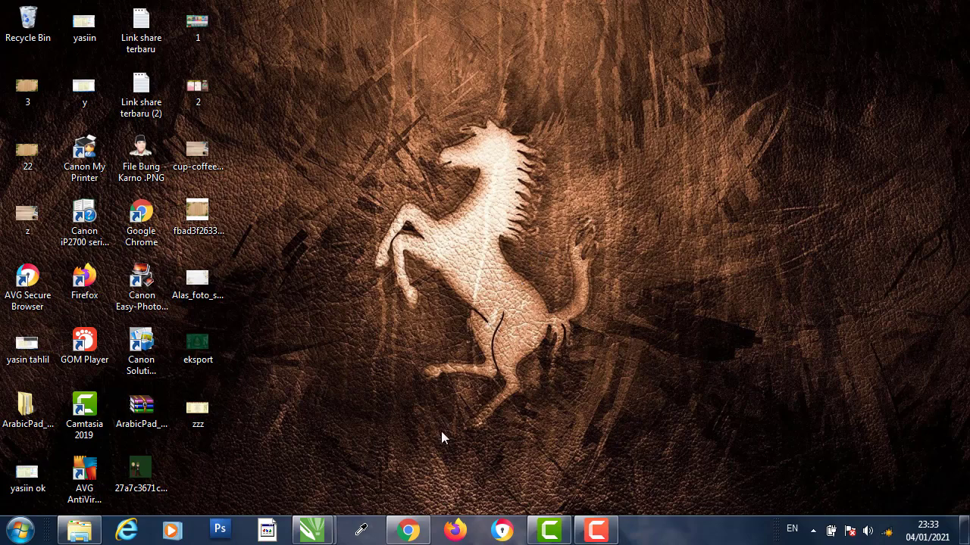
- Browse from the Upload folder back to folder 2 and open its last tumbnail image
mouse_move(314, 526)
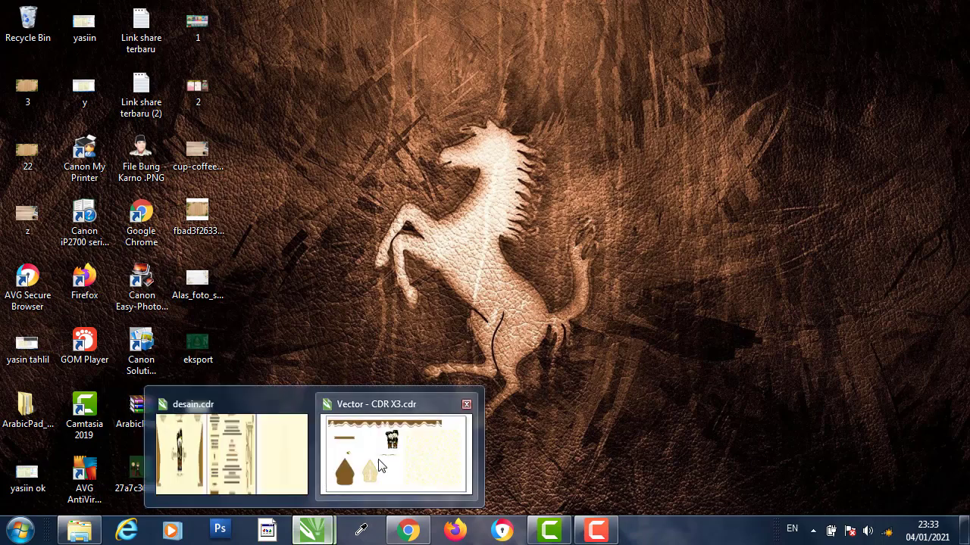
click(296, 460)
click(79, 530)
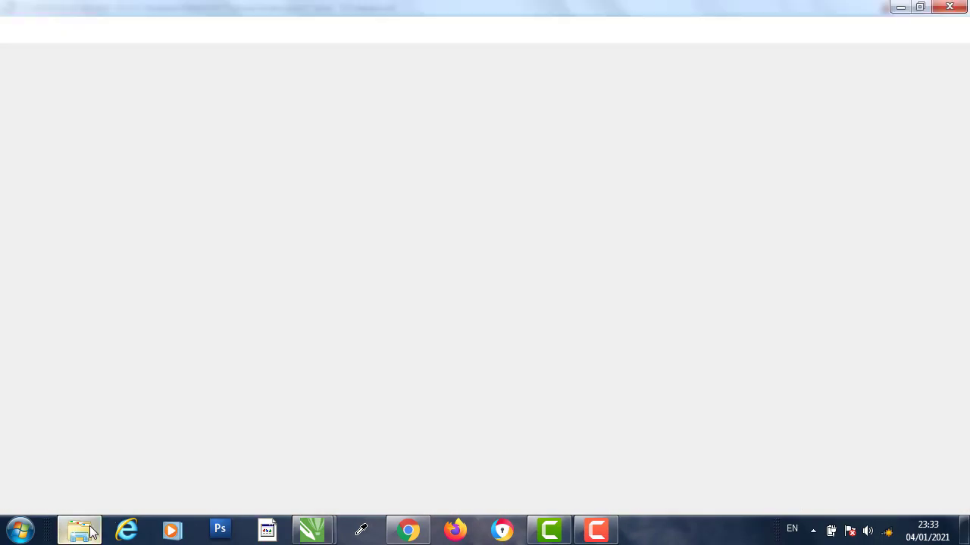
click(11, 28)
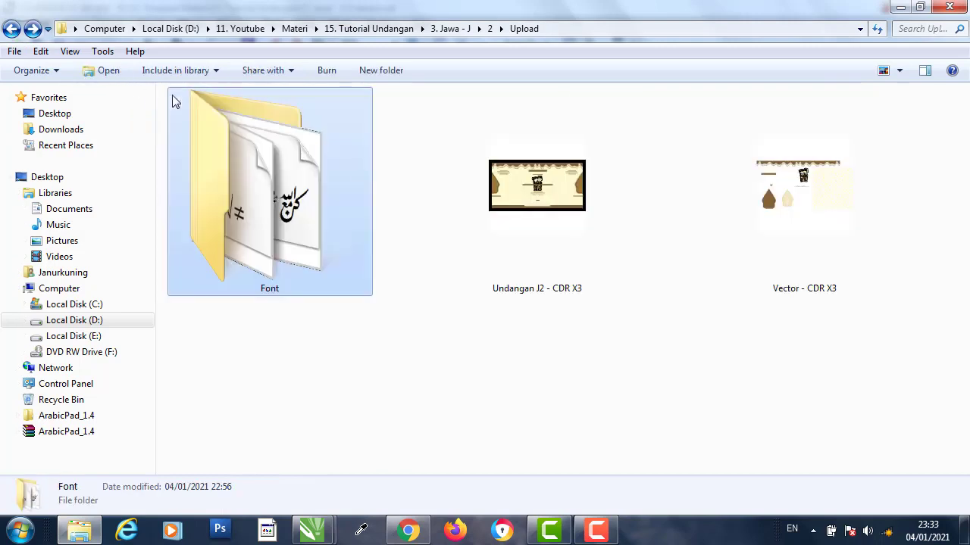
click(439, 381)
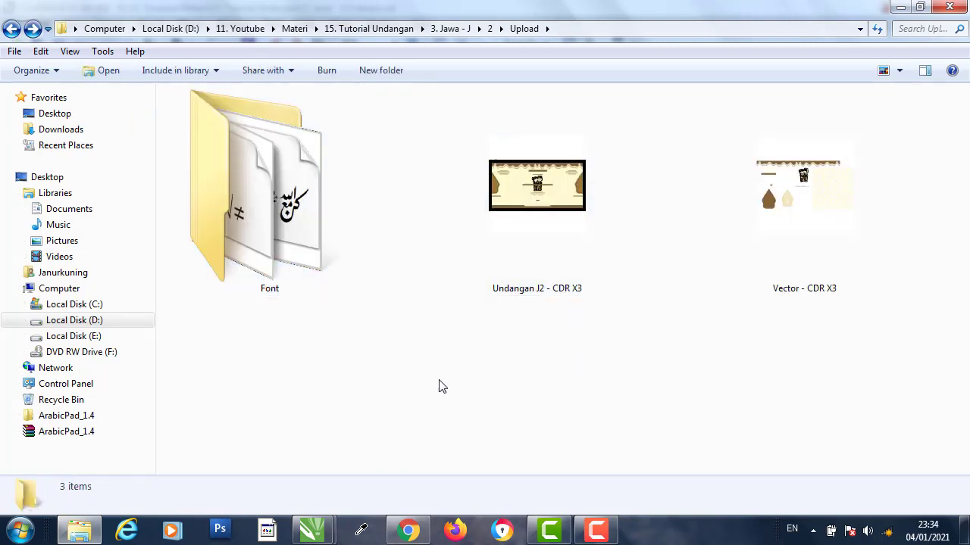
click(11, 28)
click(697, 263)
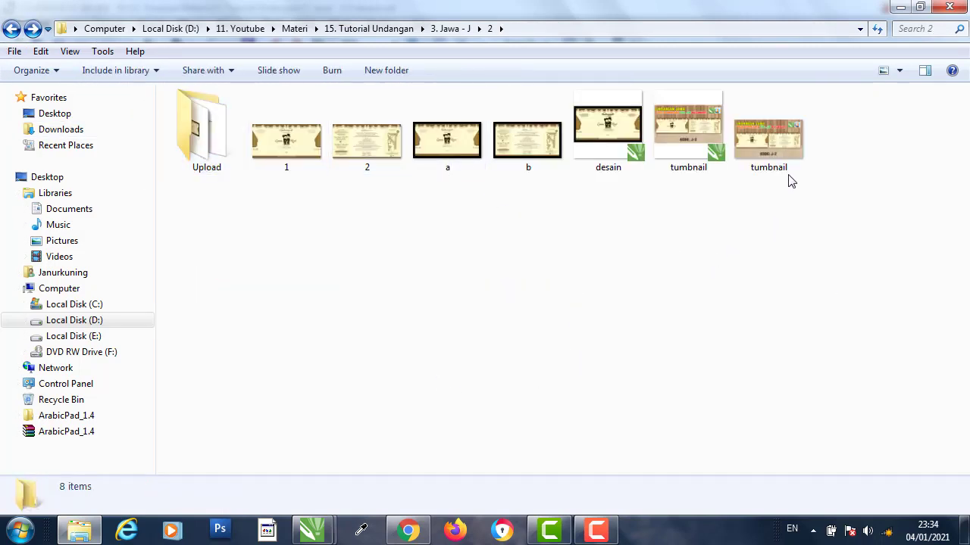
double_click(772, 143)
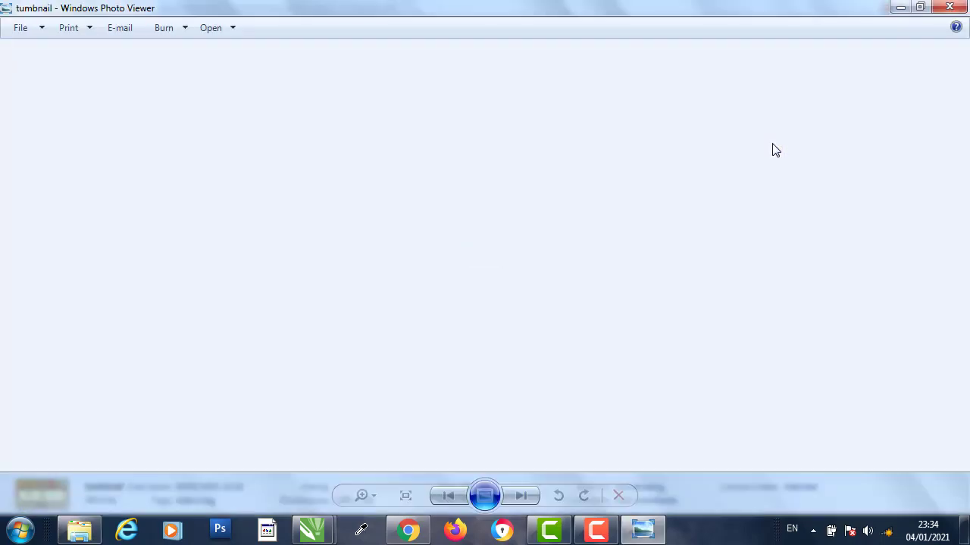